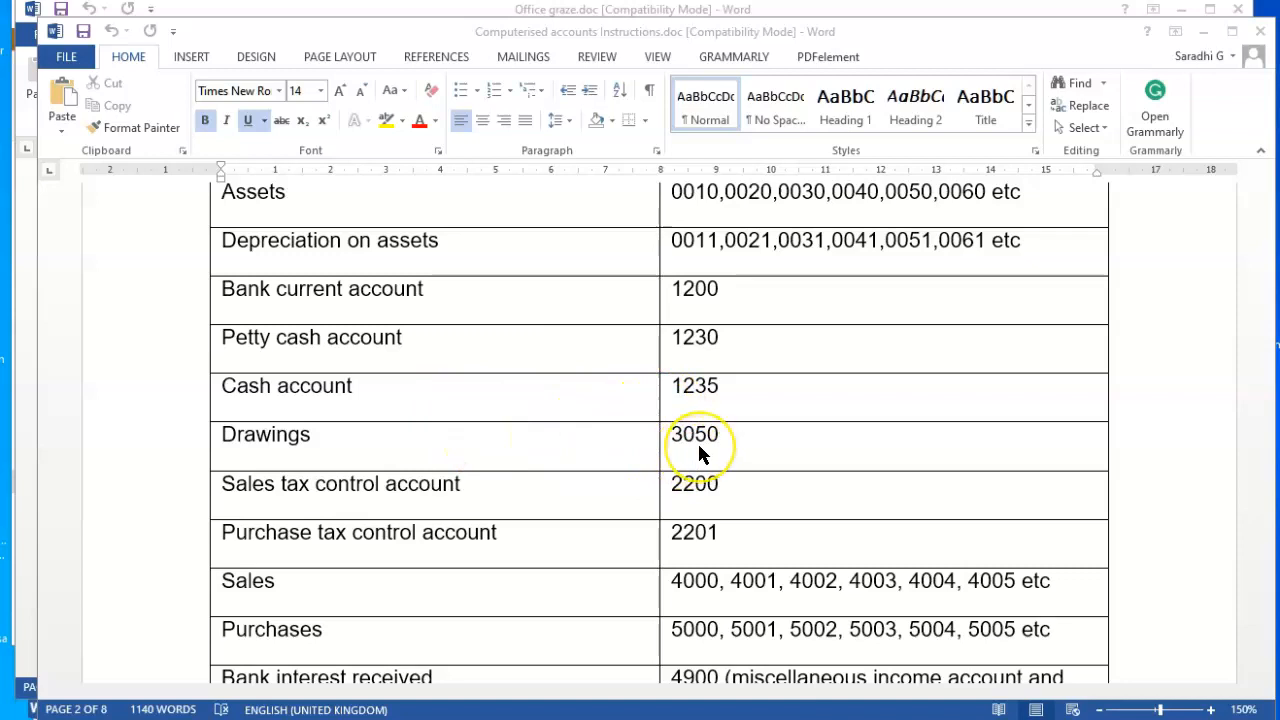
- Append "(VAT on Sales)" to the Sales tax control account label in the account codes table
{"action": "left_click", "coordinate": [475, 485]}
{"action": "left_click", "coordinate": [475, 489]}
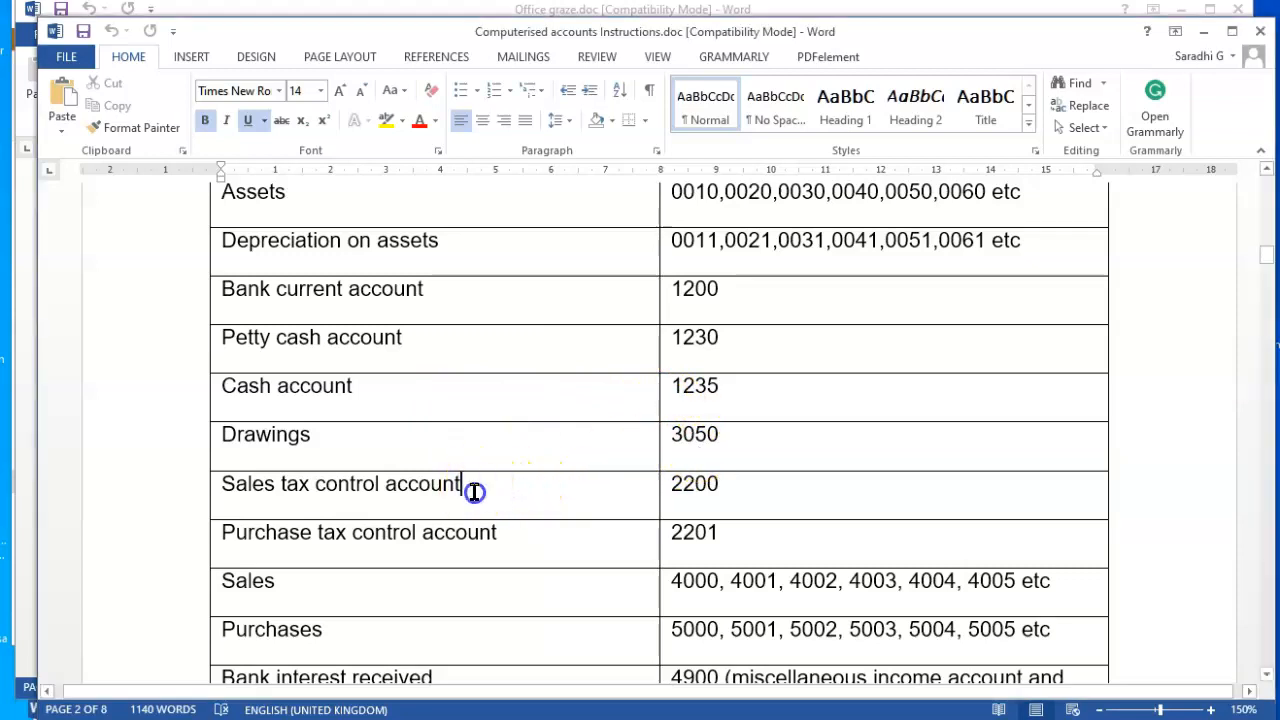
{"action": "left_click", "coordinate": [475, 491]}
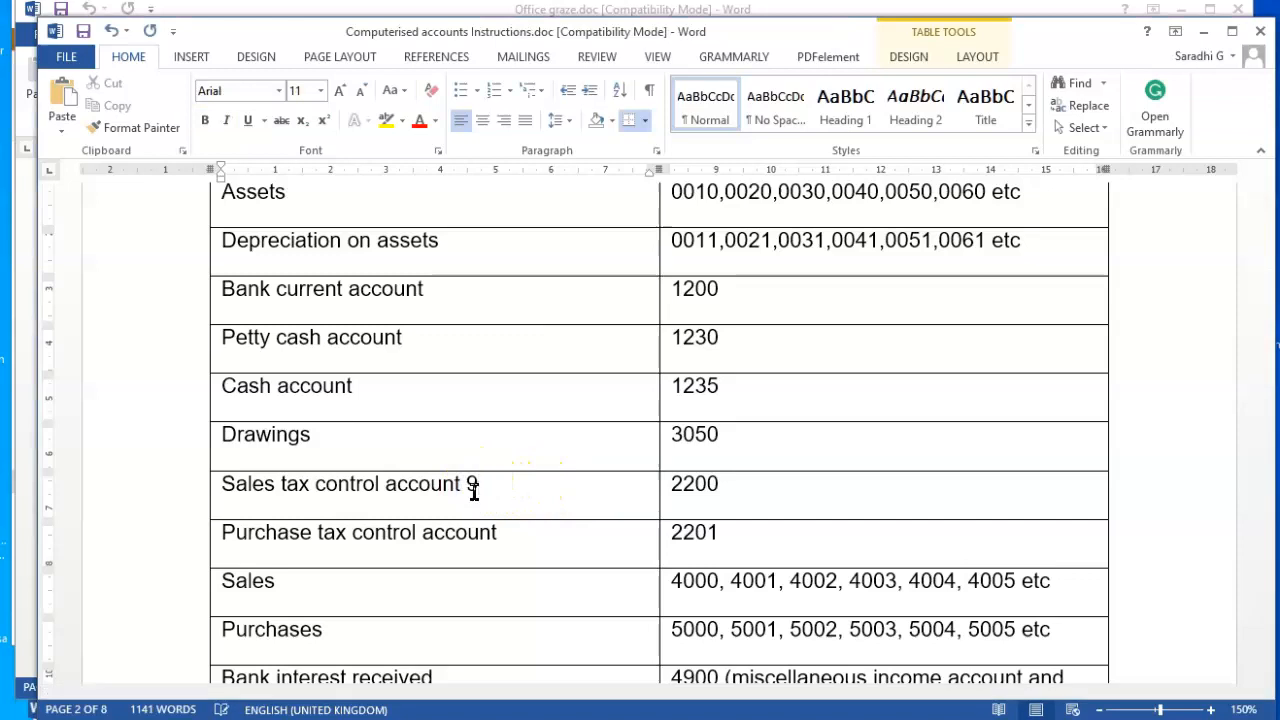
{"action": "key", "text": "BackSpace"}
{"action": "type", "text": "(VAT on Sales"}
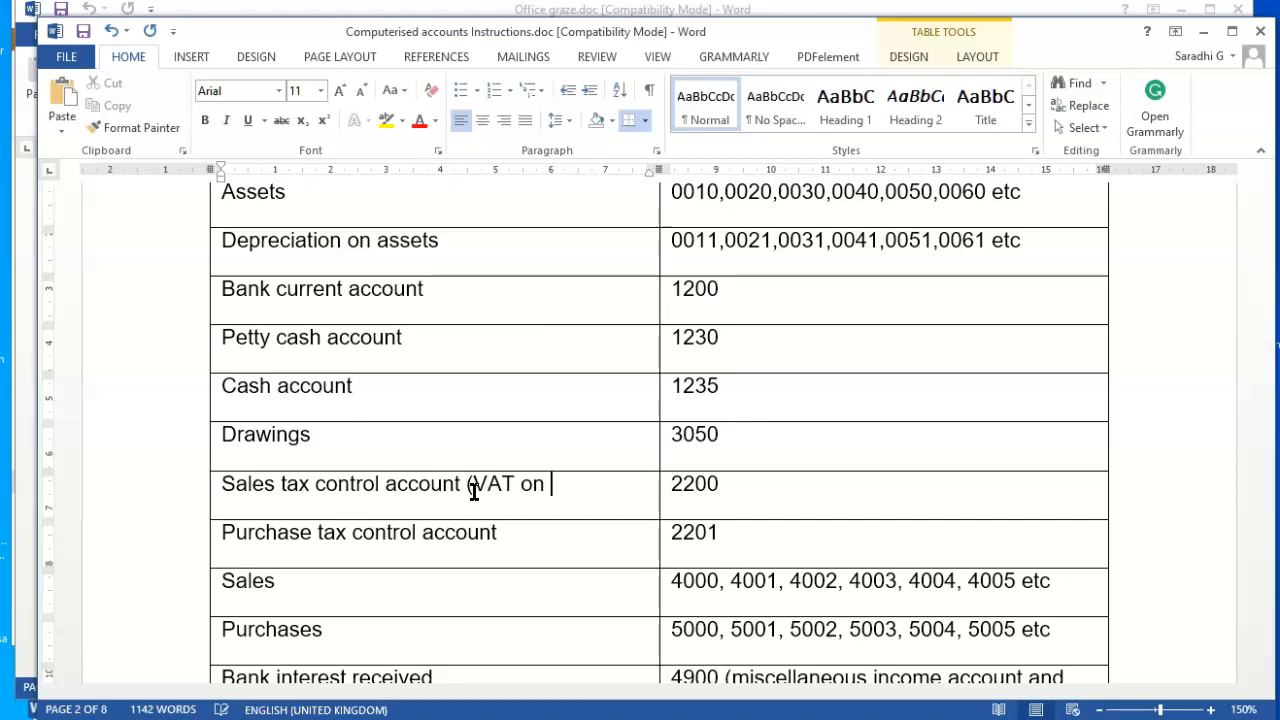
{"action": "type", "text": ")"}
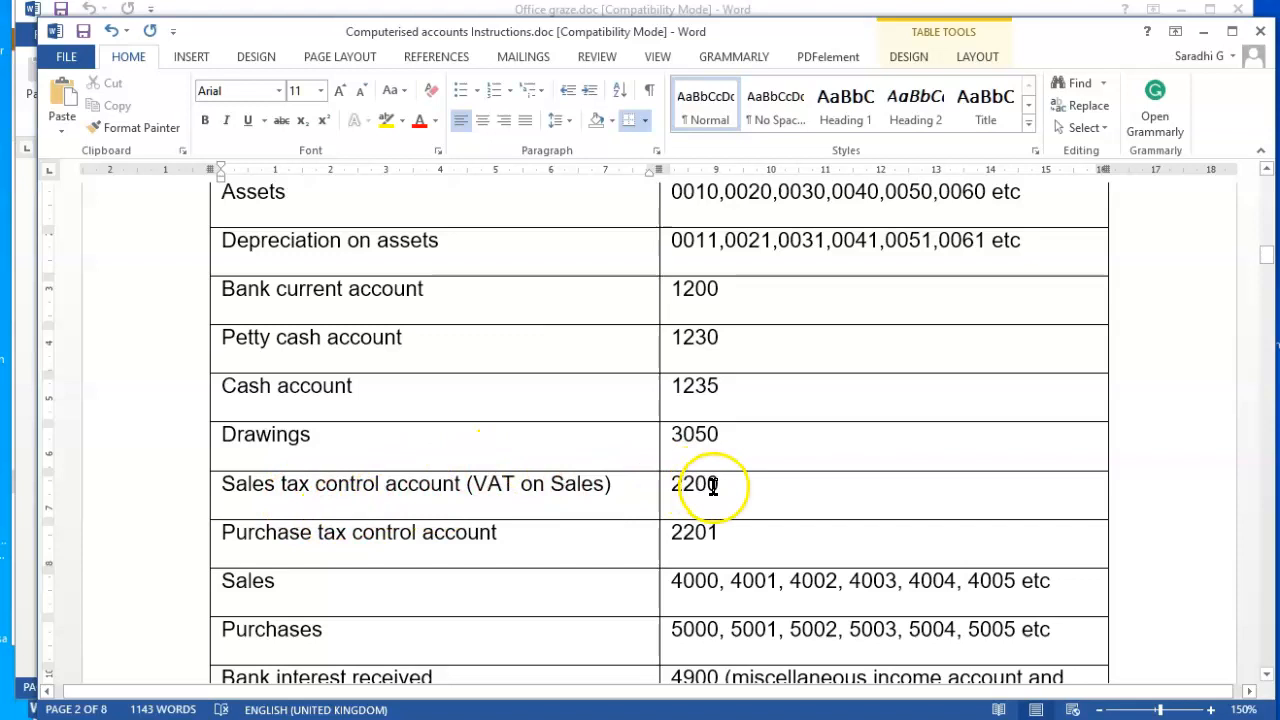
- Append "(VAT on Purchases)" to the Purchase tax control account label in the table
{"action": "left_click", "coordinate": [529, 534]}
{"action": "type", "text": "(V"}
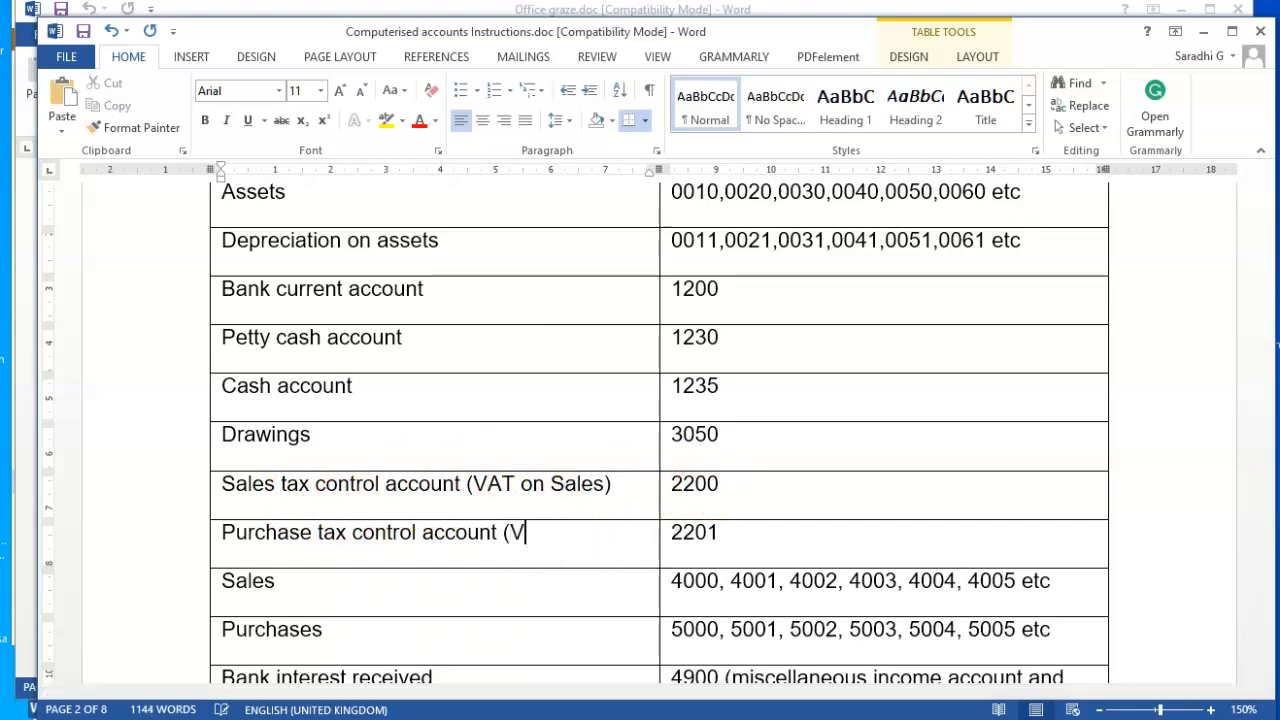
{"action": "type", "text": "AT on Purchases"}
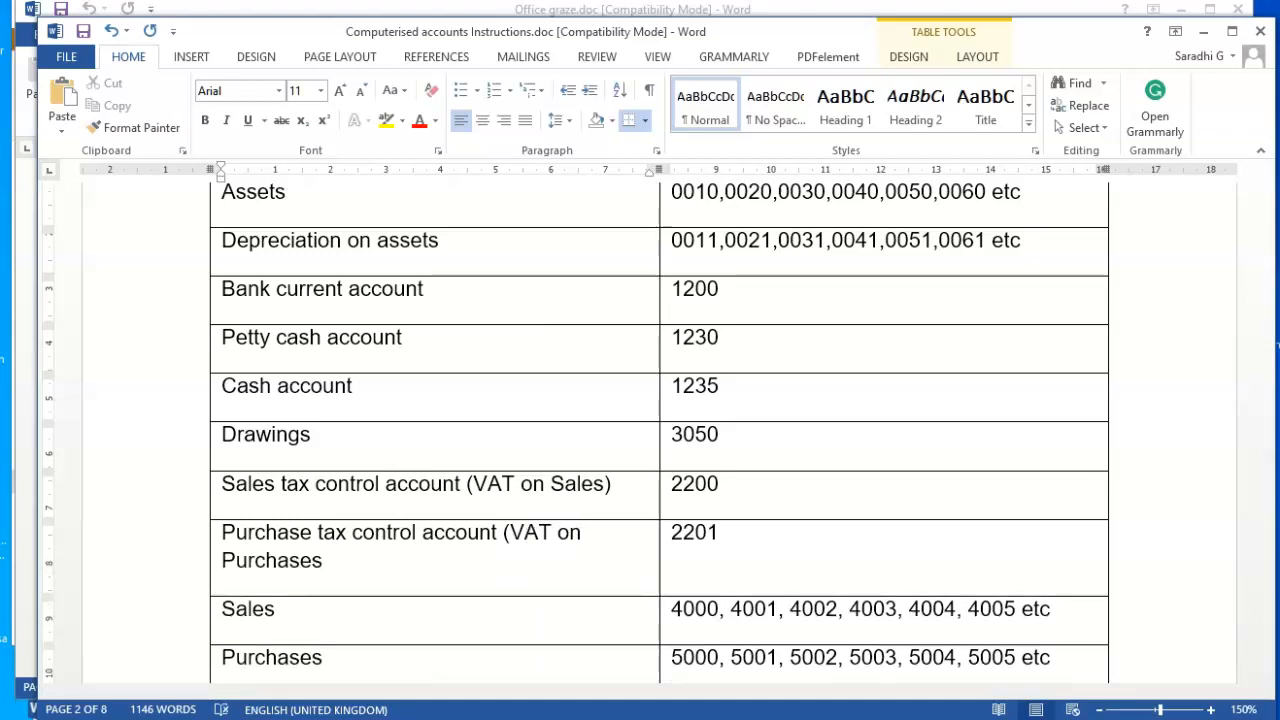
{"action": "type", "text": ")"}
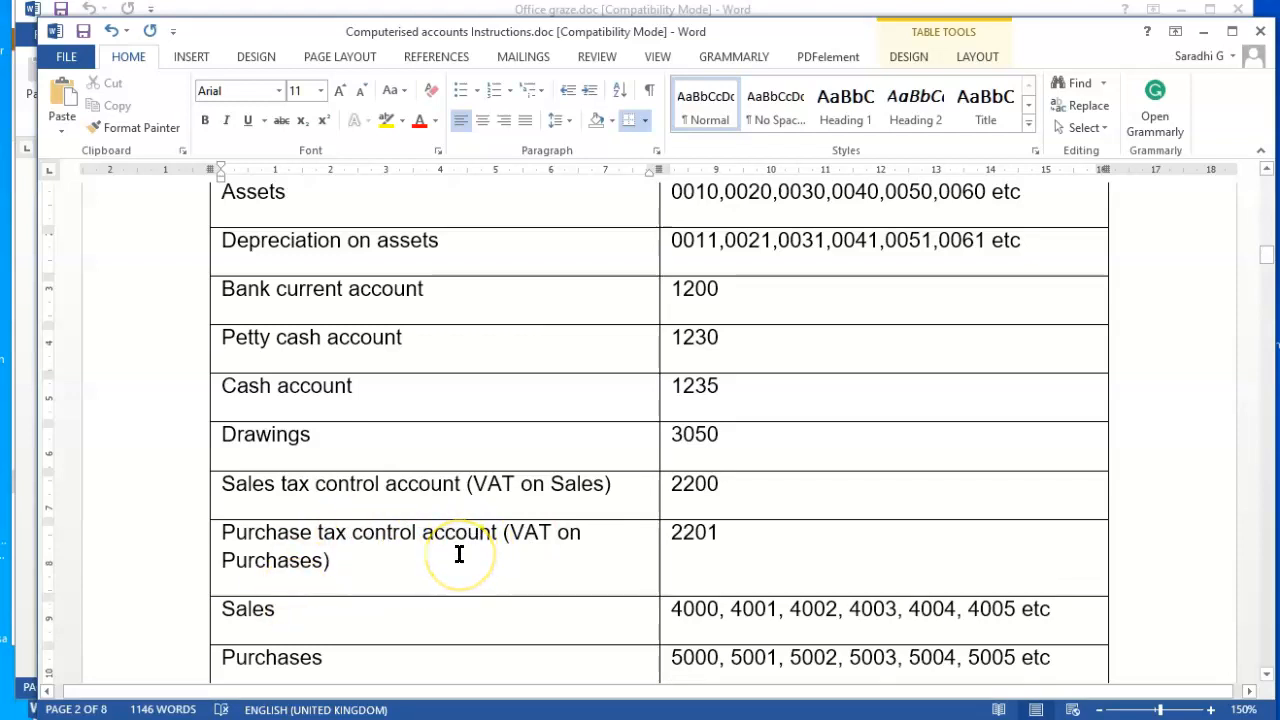
{"action": "left_click", "coordinate": [678, 551]}
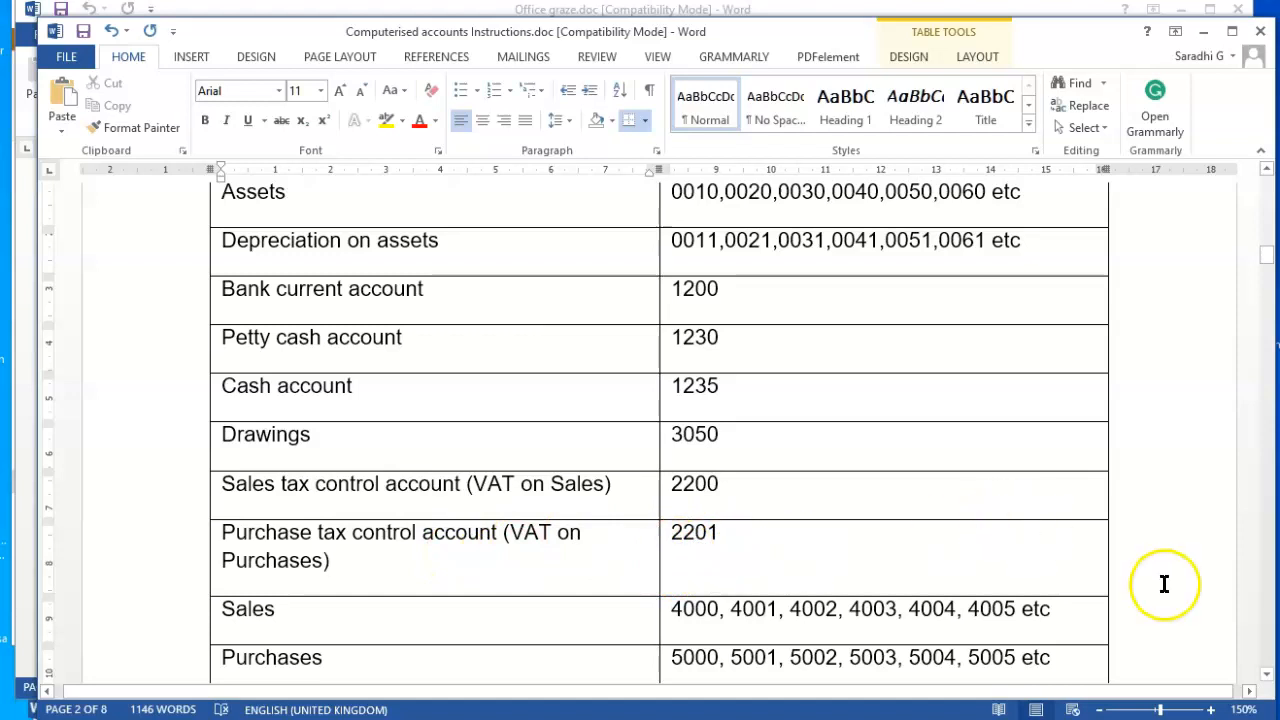
- Append "(Goods for resale)" to the Purchases label further down the account codes table
{"action": "left_click", "coordinate": [1265, 677]}
{"action": "left_click", "coordinate": [1265, 678]}
{"action": "left_click", "coordinate": [1265, 678]}
{"action": "left_click", "coordinate": [1265, 678]}
{"action": "left_click", "coordinate": [1265, 678]}
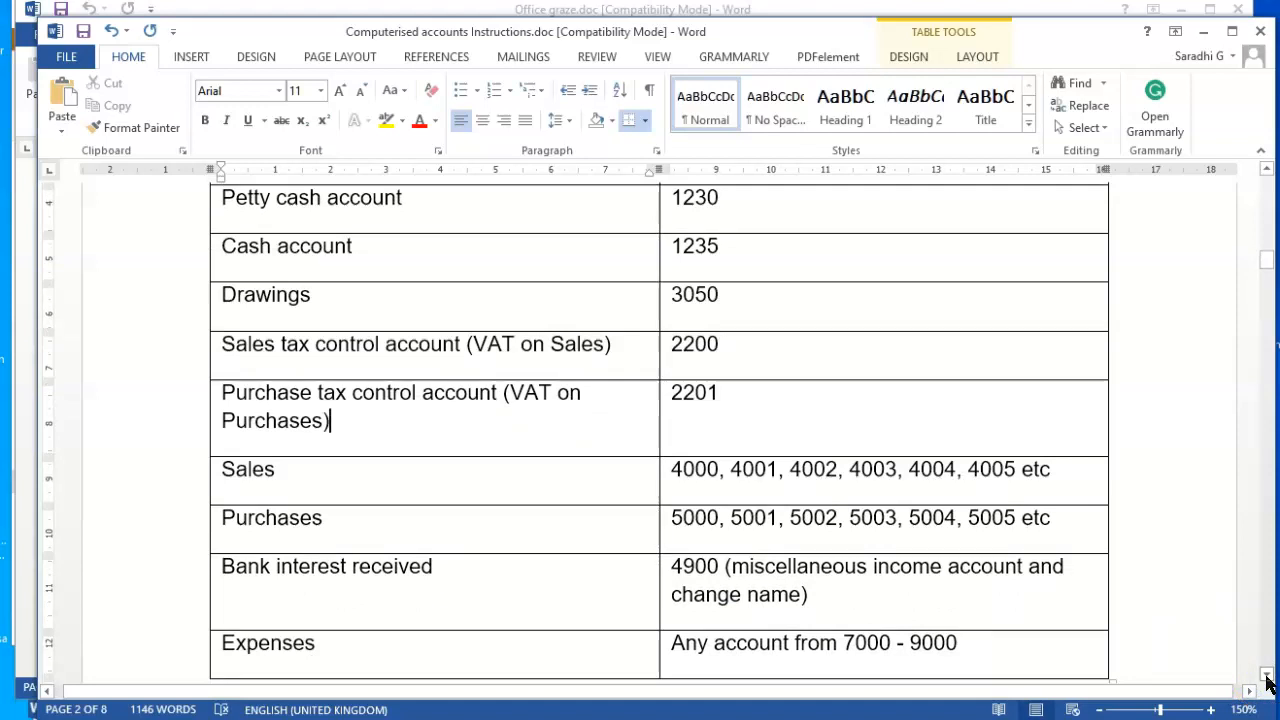
{"action": "left_click", "coordinate": [697, 467]}
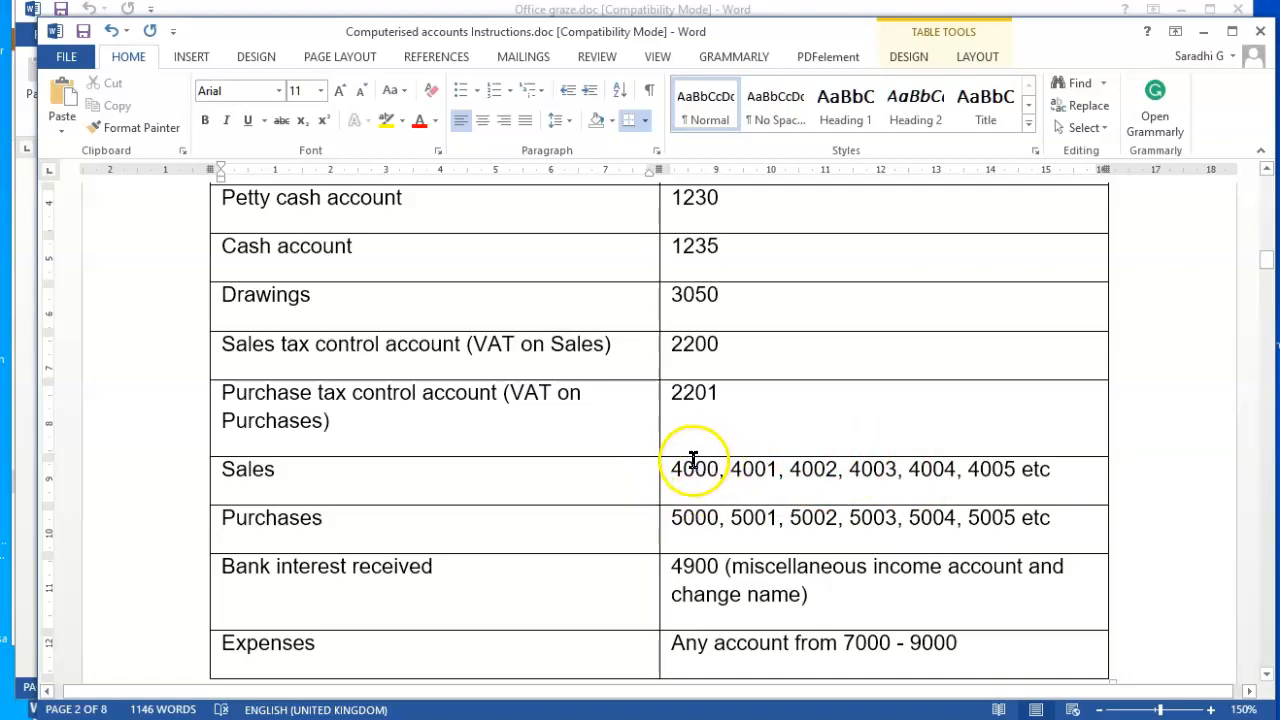
{"action": "left_click", "coordinate": [355, 521]}
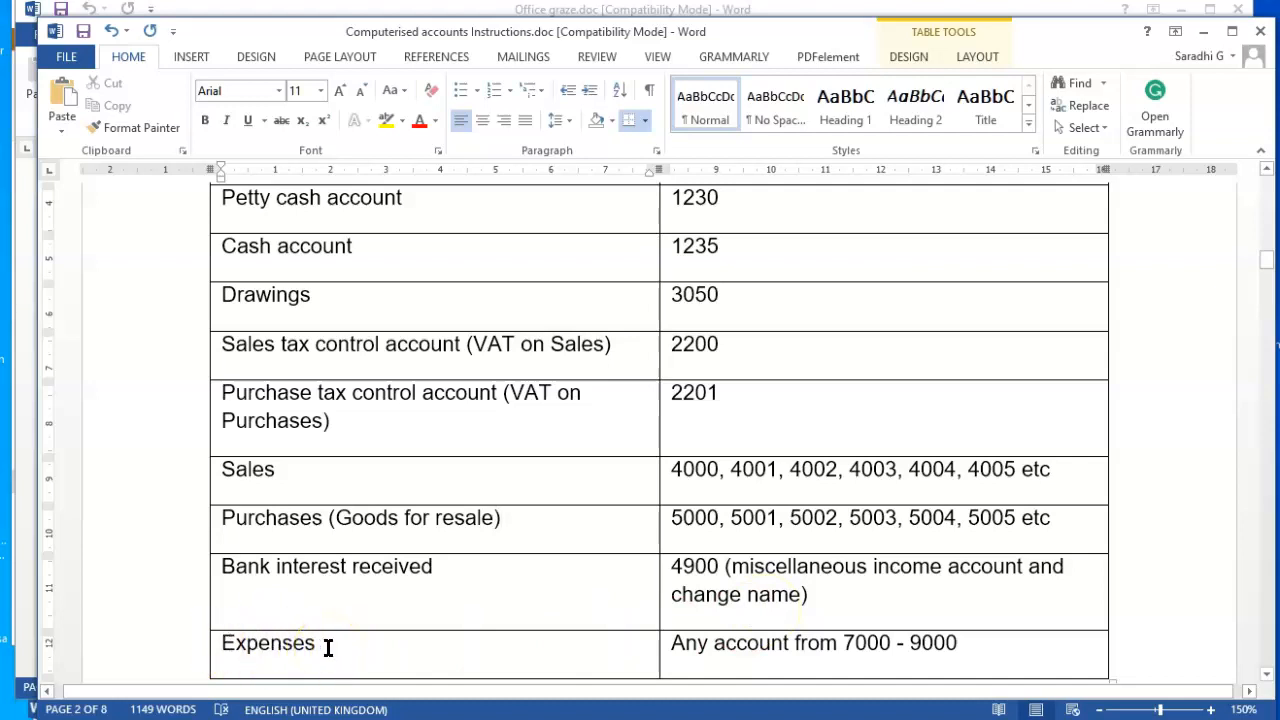
- Change the start of the Expenses account code range to 6000
{"action": "left_click", "coordinate": [855, 644]}
{"action": "key", "text": "BackSpace"}
{"action": "type", "text": "6"}
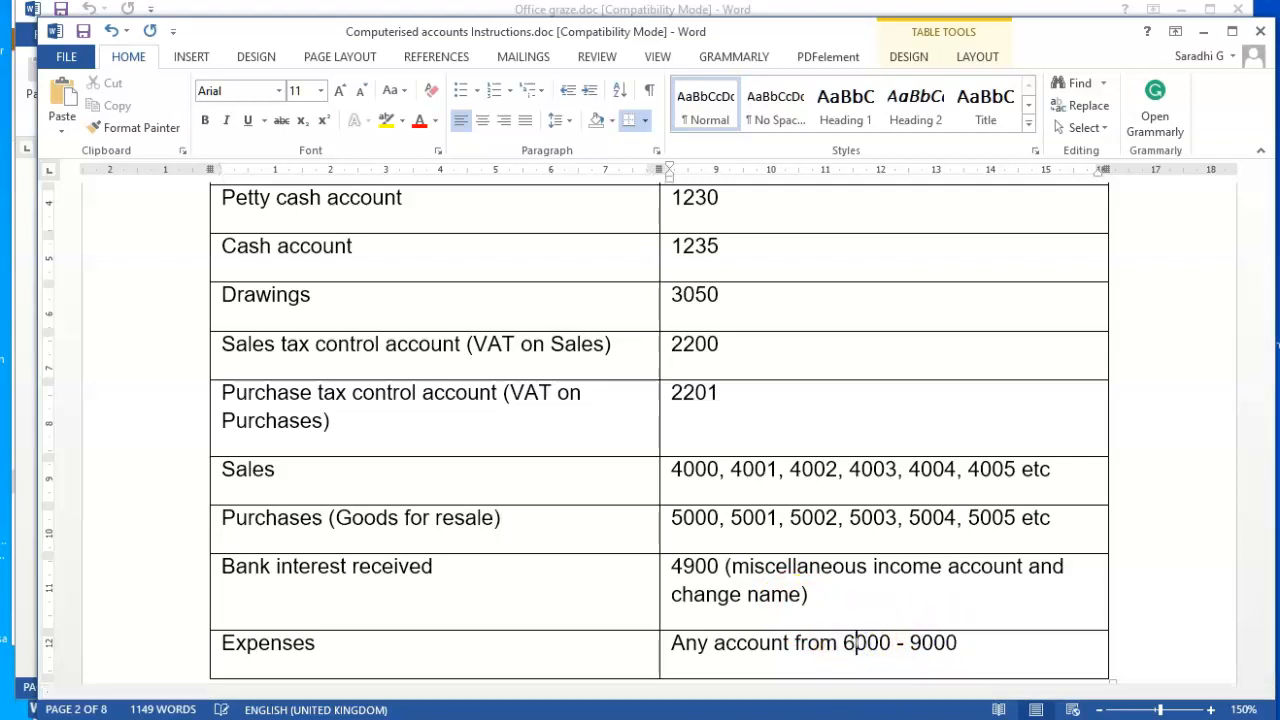
{"action": "left_click", "coordinate": [1020, 648]}
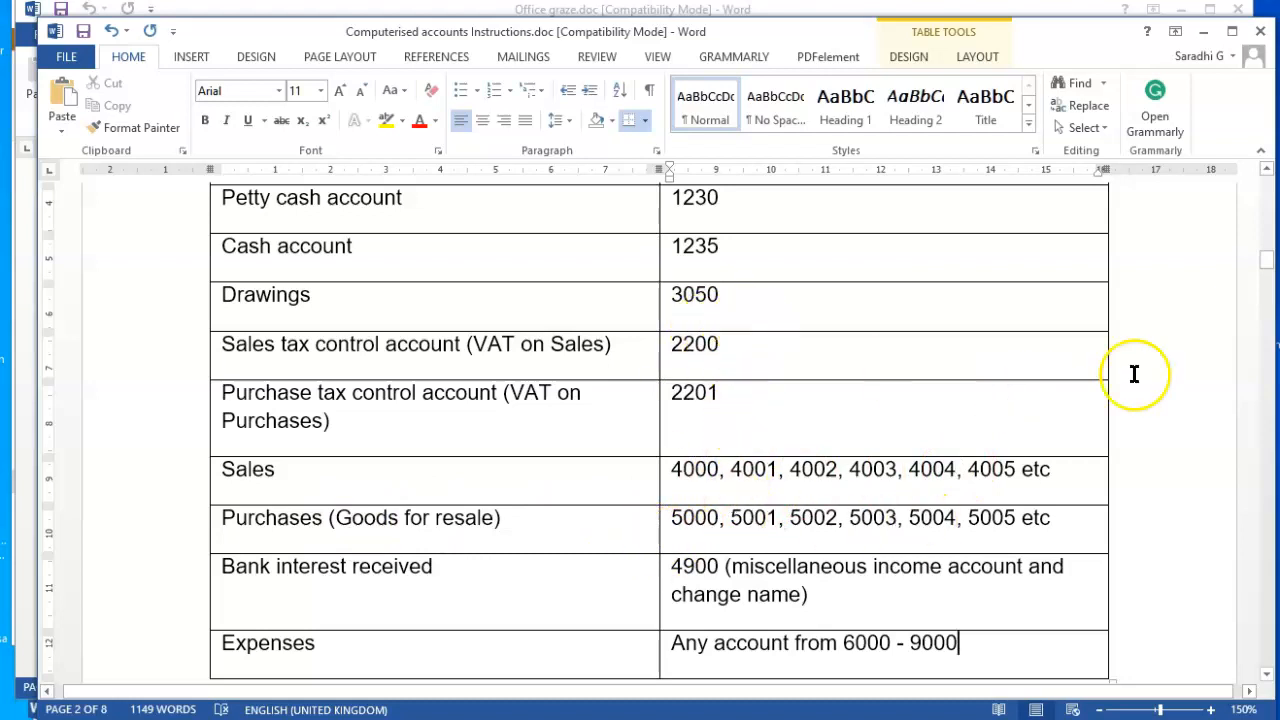
- Switch to the Office graze document and examine the Task 3 opening trial balance as at 1 June 20XX
{"action": "left_click", "coordinate": [1265, 262]}
{"action": "left_click_drag", "start_coordinate": [1265, 262], "coordinate": [1265, 260]}
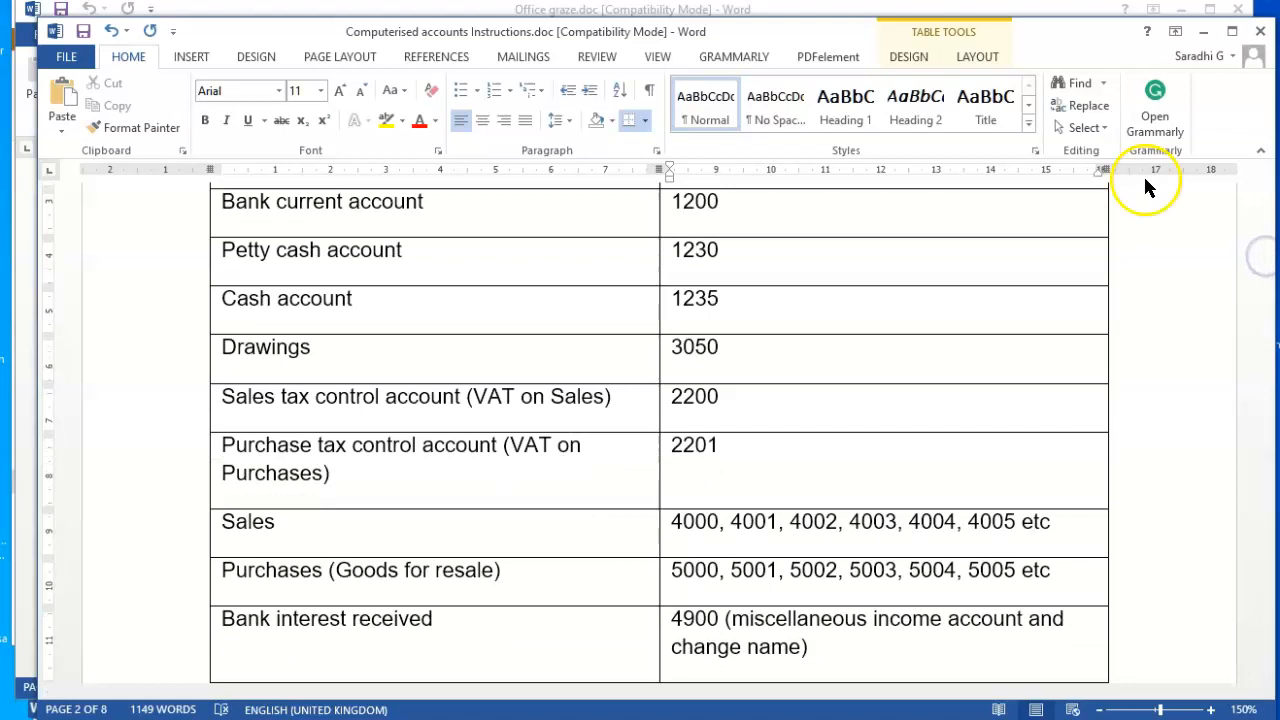
{"action": "left_click", "coordinate": [1205, 38]}
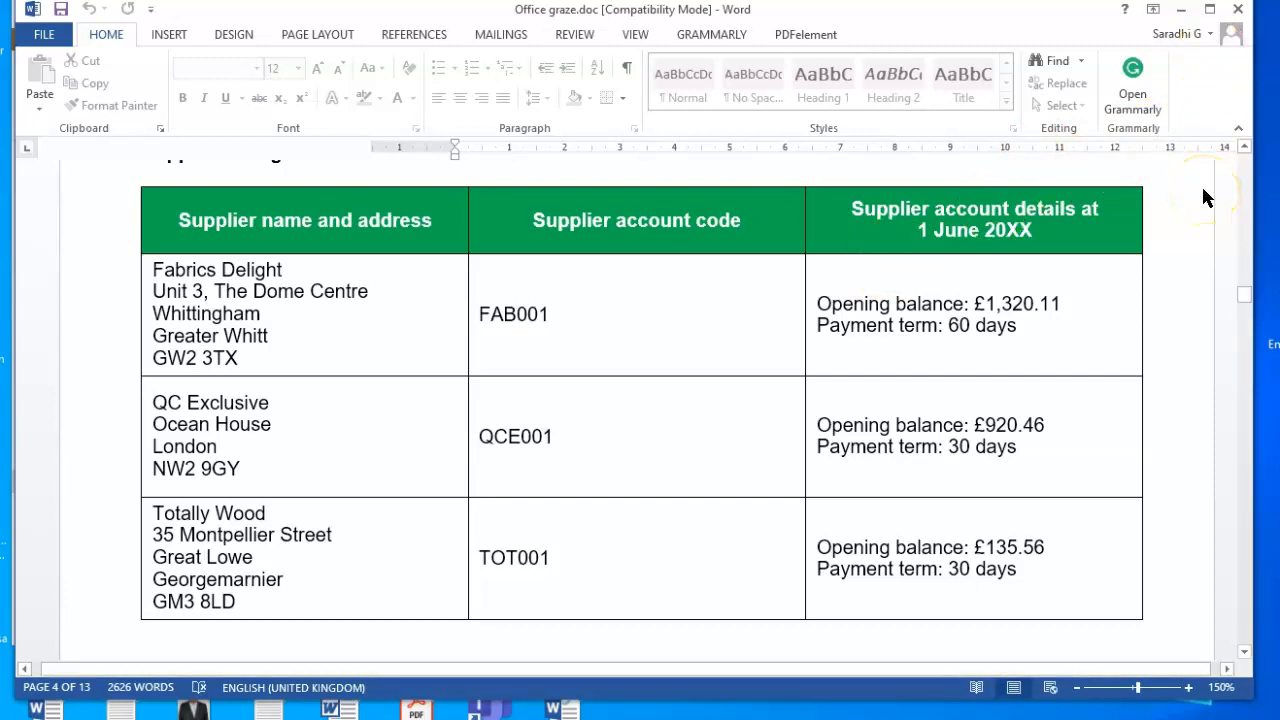
{"action": "left_click", "coordinate": [1244, 652]}
{"action": "scroll", "coordinate": [1244, 652], "scroll_direction": "down", "scroll_amount": 5}
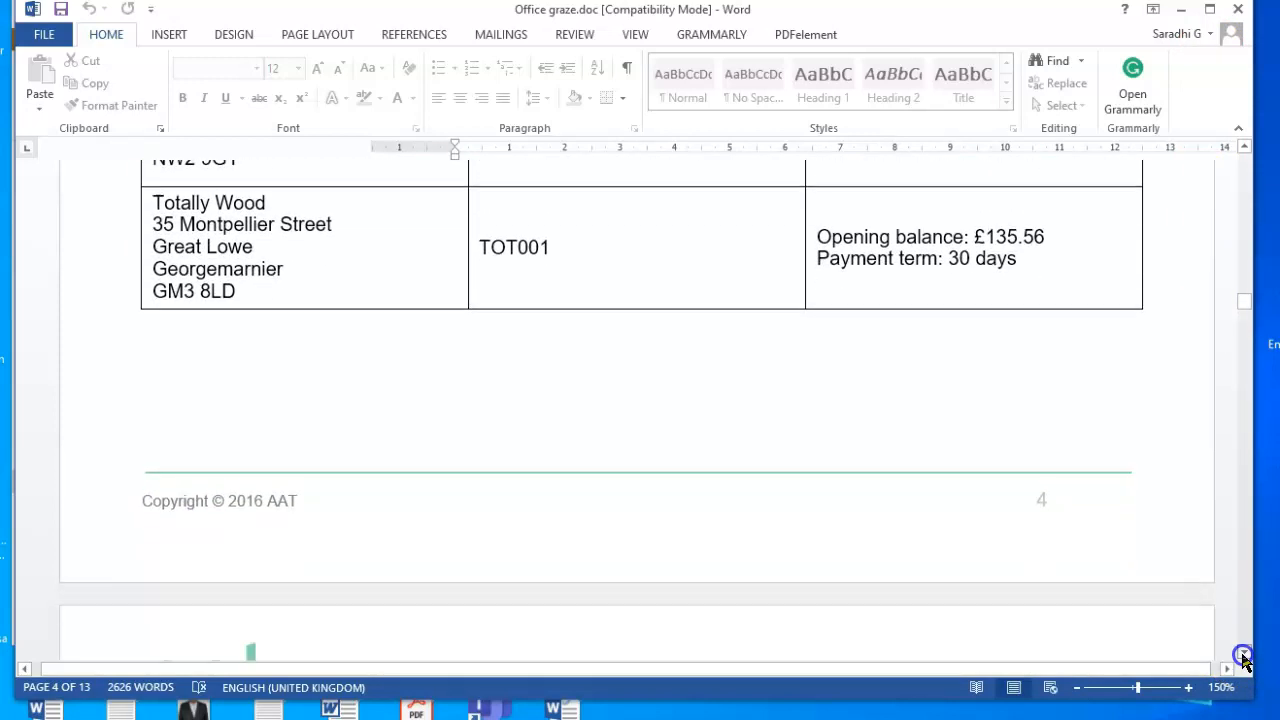
{"action": "scroll", "coordinate": [1243, 657], "scroll_direction": "down", "scroll_amount": 5}
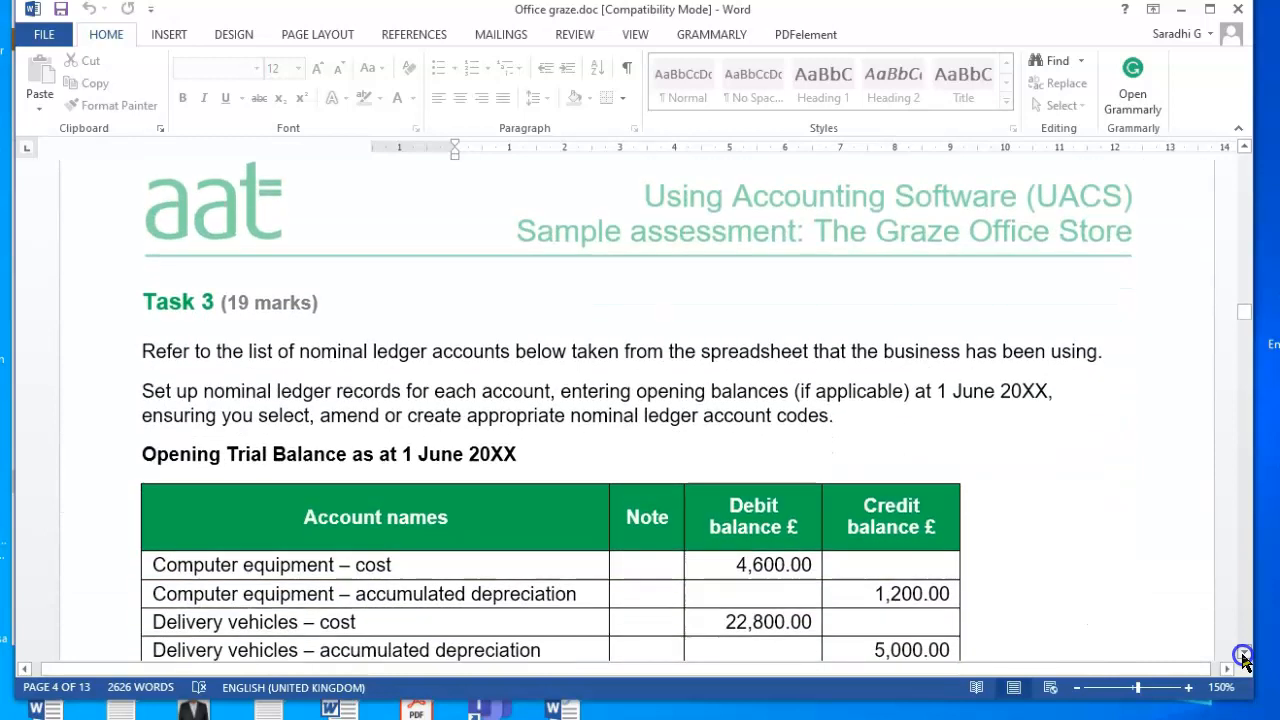
{"action": "left_click", "coordinate": [1244, 654]}
{"action": "left_click", "coordinate": [1244, 654]}
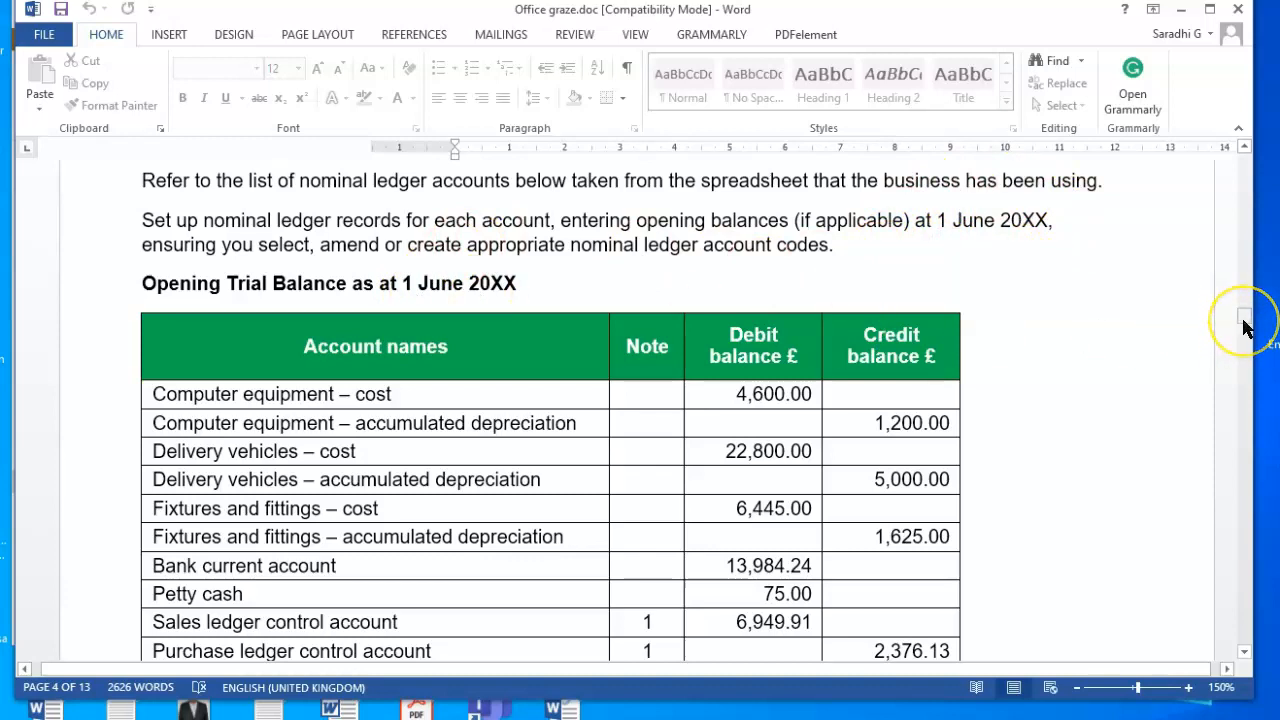
{"action": "left_click_drag", "start_coordinate": [1245, 327], "coordinate": [1245, 328]}
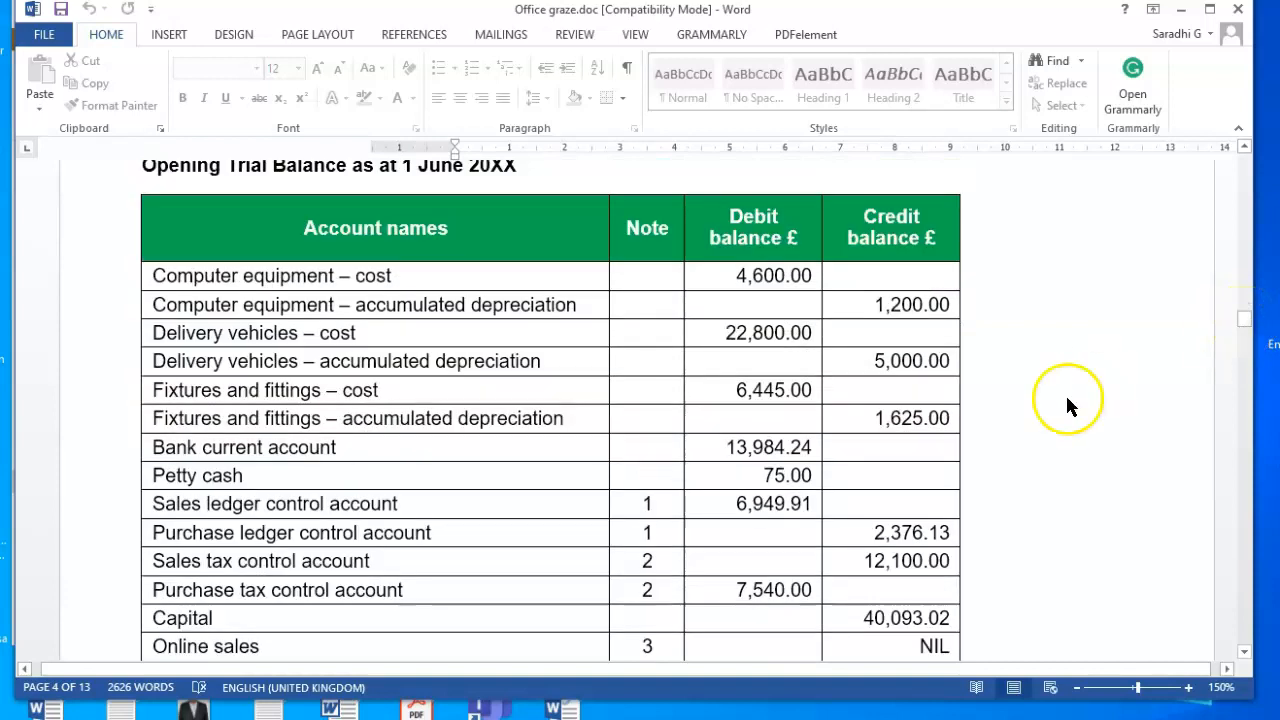
- Switch to Sage 50 Accounts and open a new nominal record, checking the first account in the Office graze trial balance
{"action": "left_click", "coordinate": [1182, 14]}
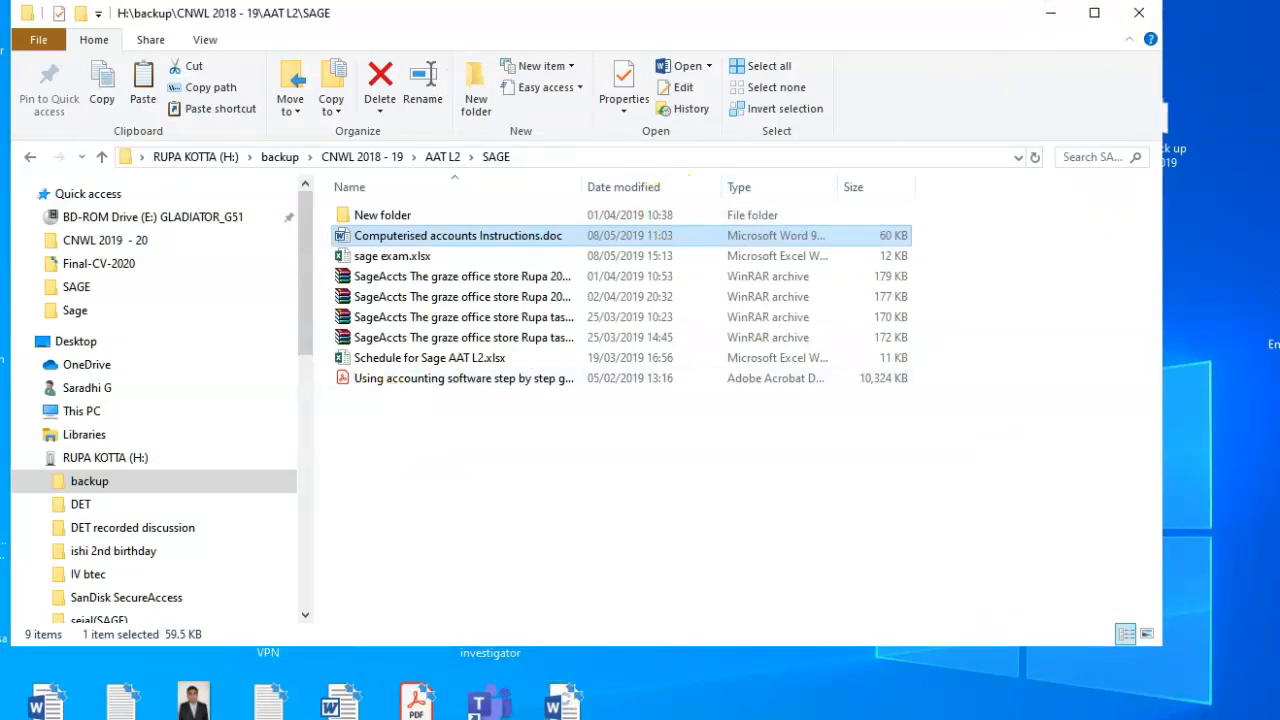
{"action": "key", "text": "alt+Tab"}
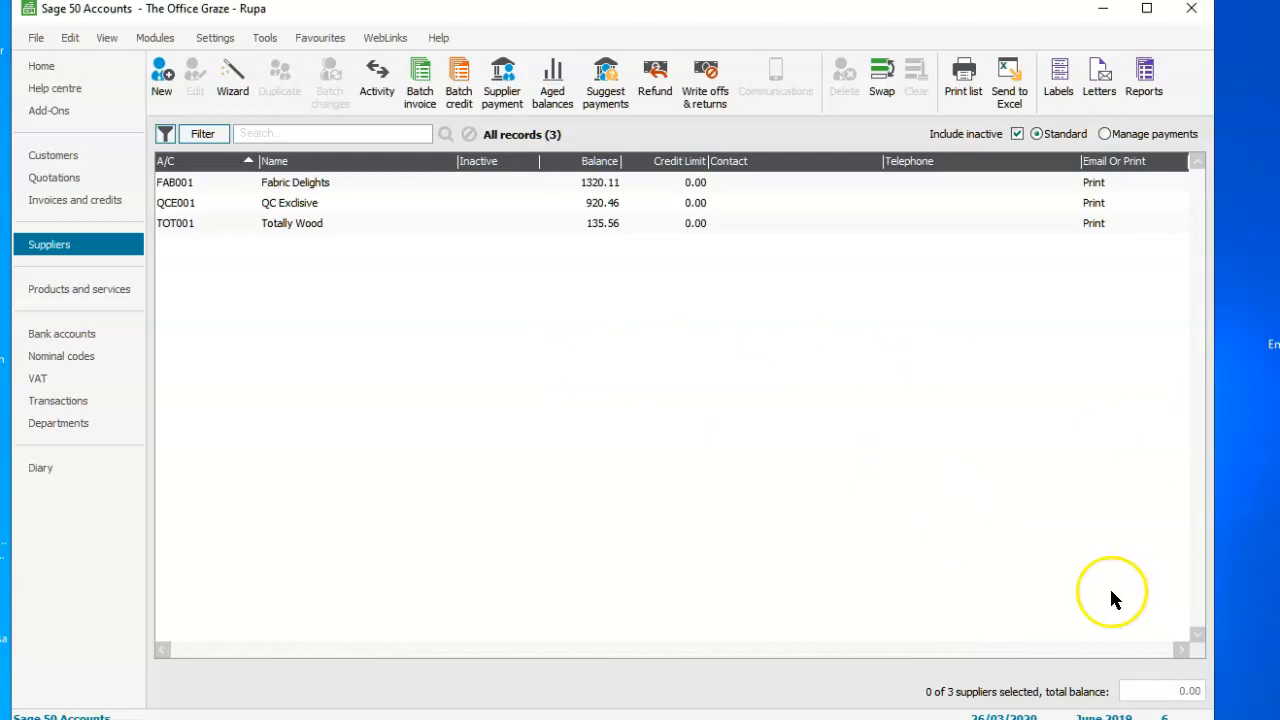
{"action": "left_click", "coordinate": [68, 362]}
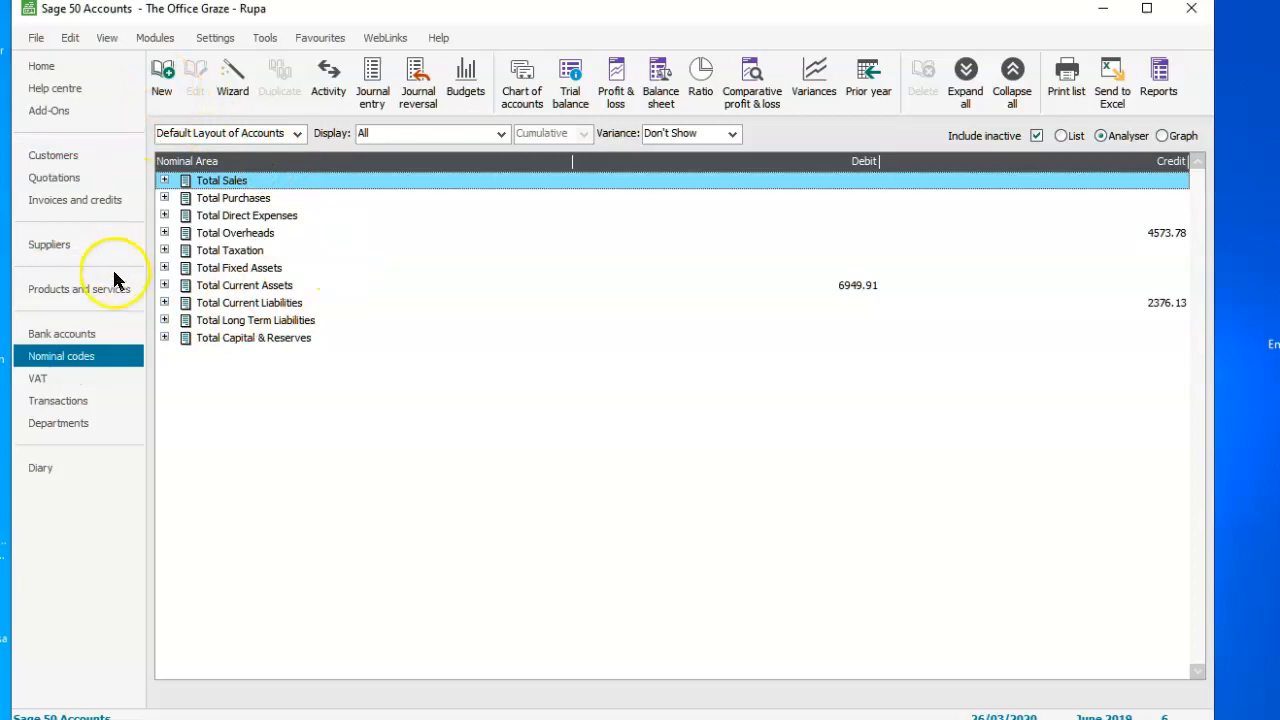
{"action": "left_click", "coordinate": [159, 90]}
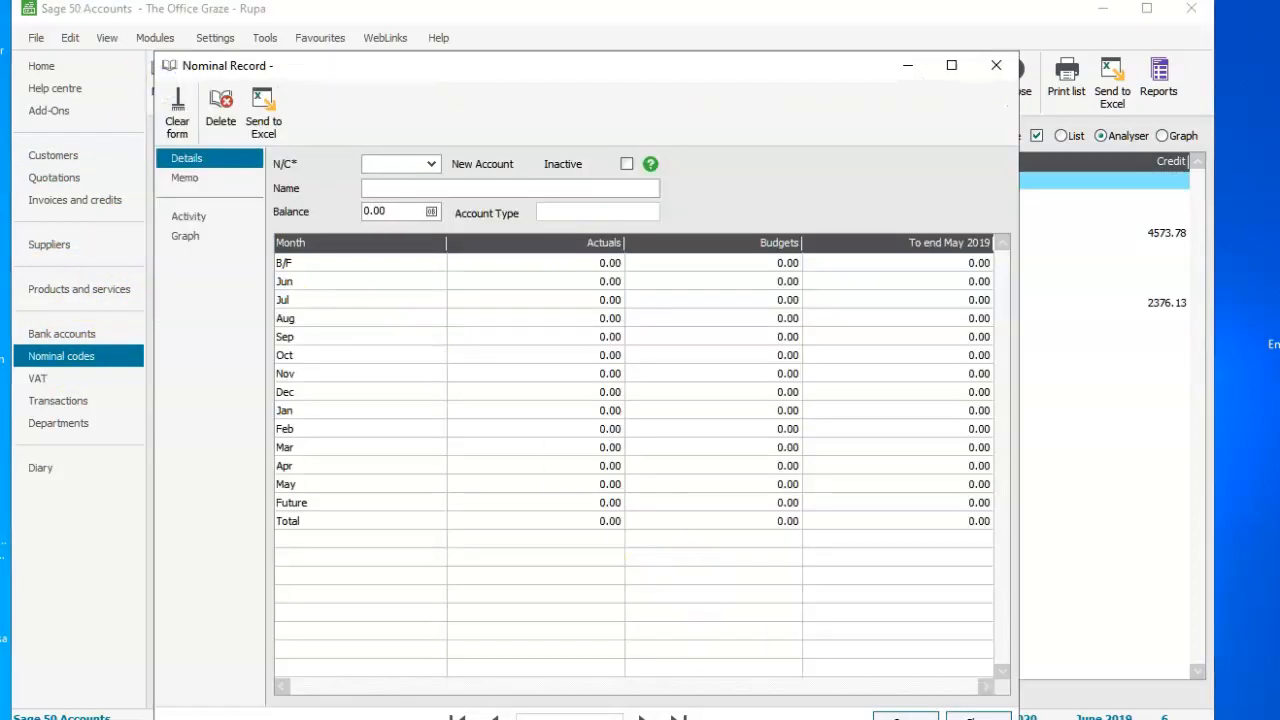
{"action": "key", "text": "alt+Tab"}
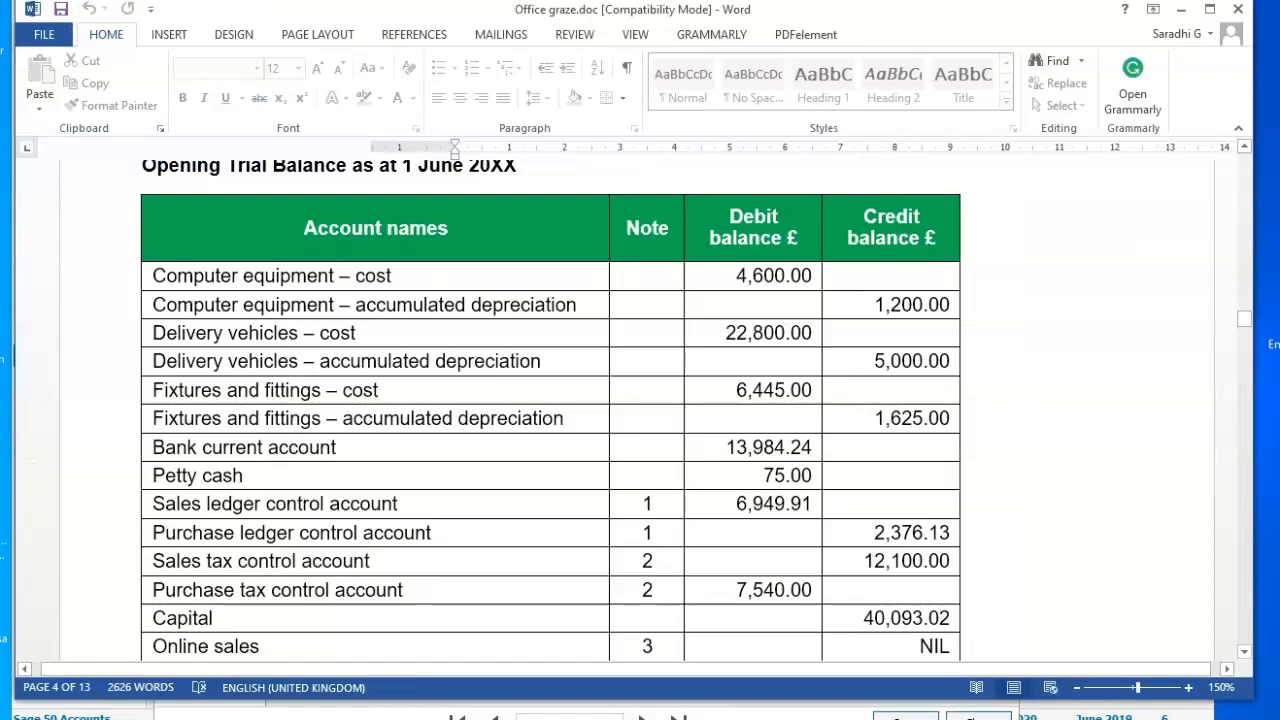
{"action": "key", "text": "alt+Tab"}
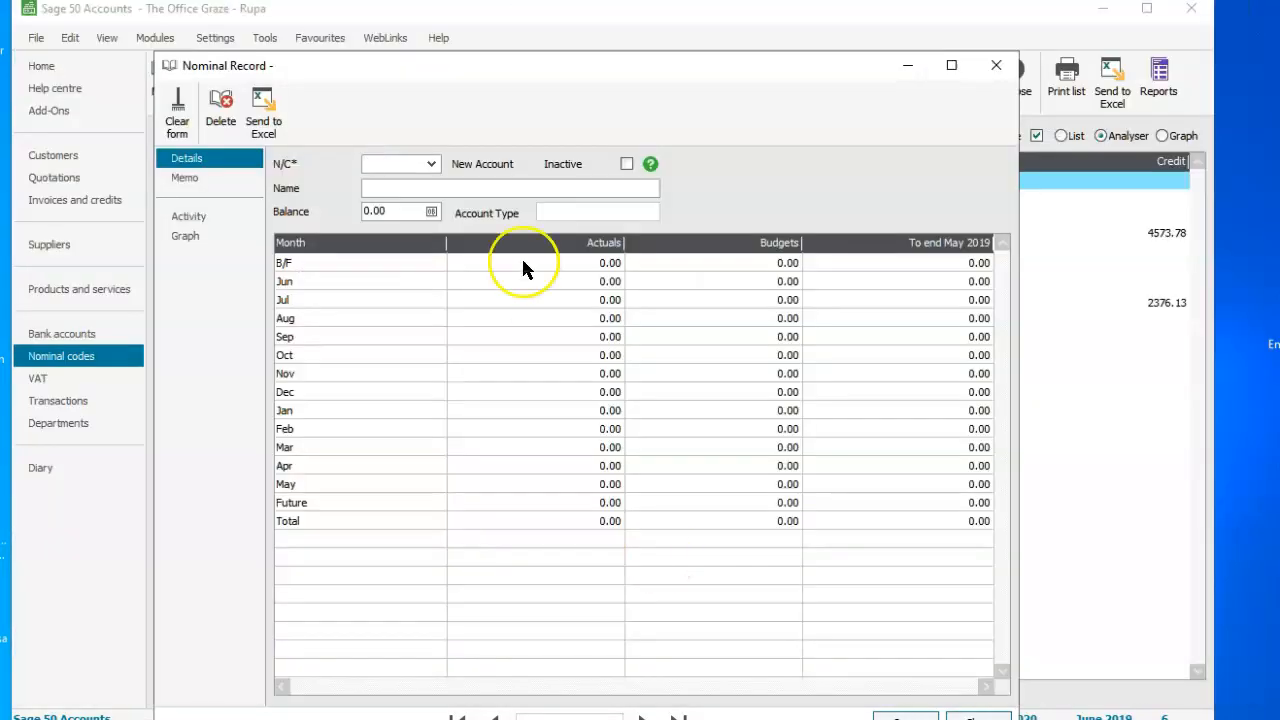
- Load nominal code 0030 Office Equipment into the record and rename it Computer Equipment
{"action": "left_click", "coordinate": [431, 166]}
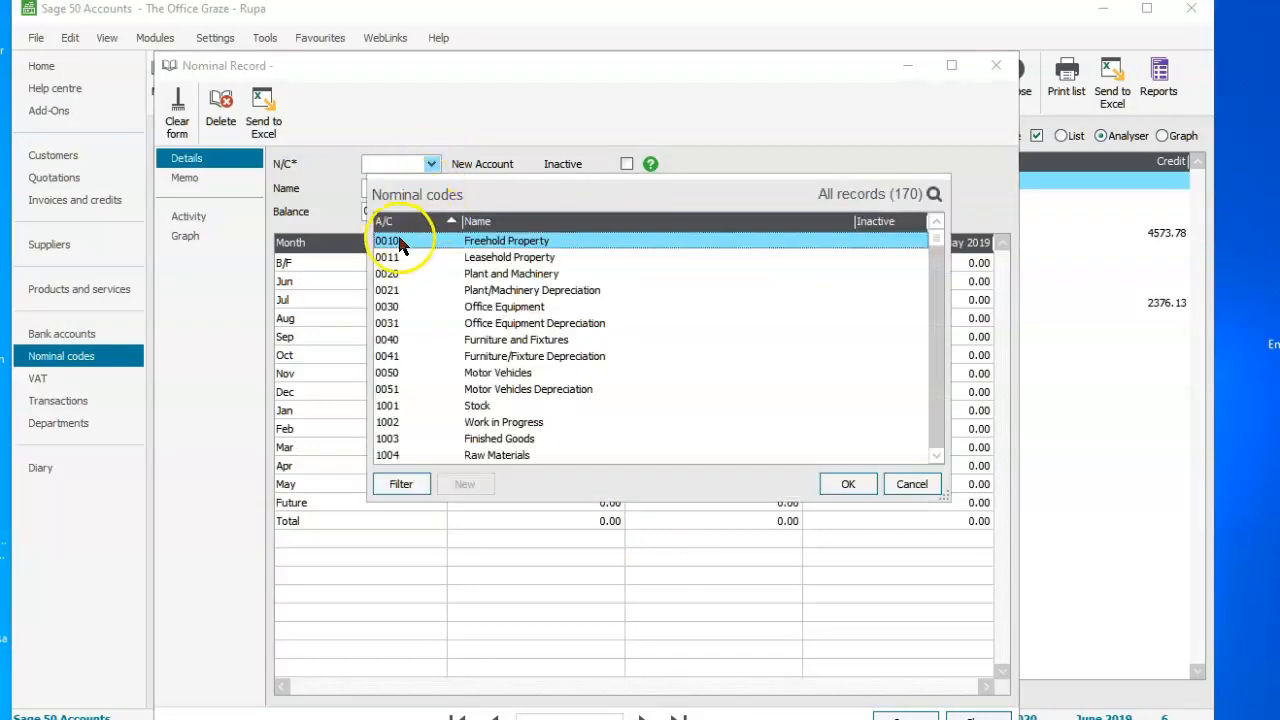
{"action": "left_click", "coordinate": [478, 310]}
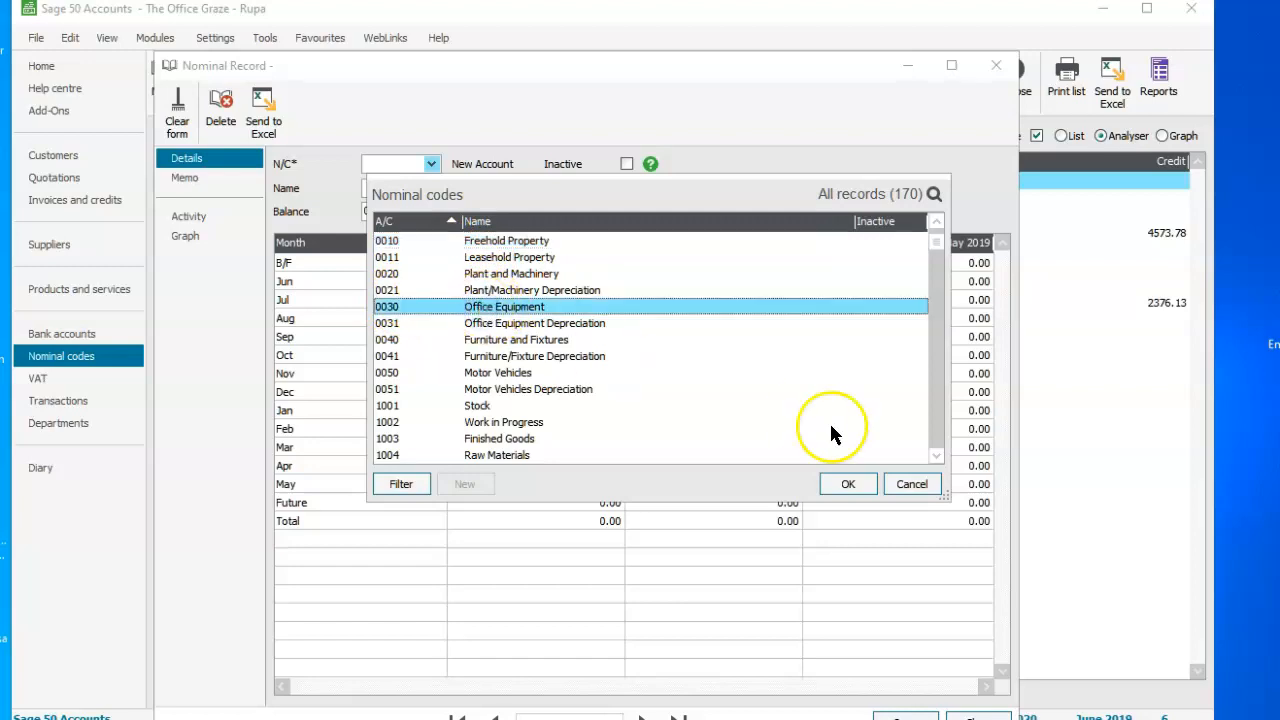
{"action": "left_click", "coordinate": [847, 484]}
{"action": "double_click", "coordinate": [472, 194]}
{"action": "left_click", "coordinate": [473, 194]}
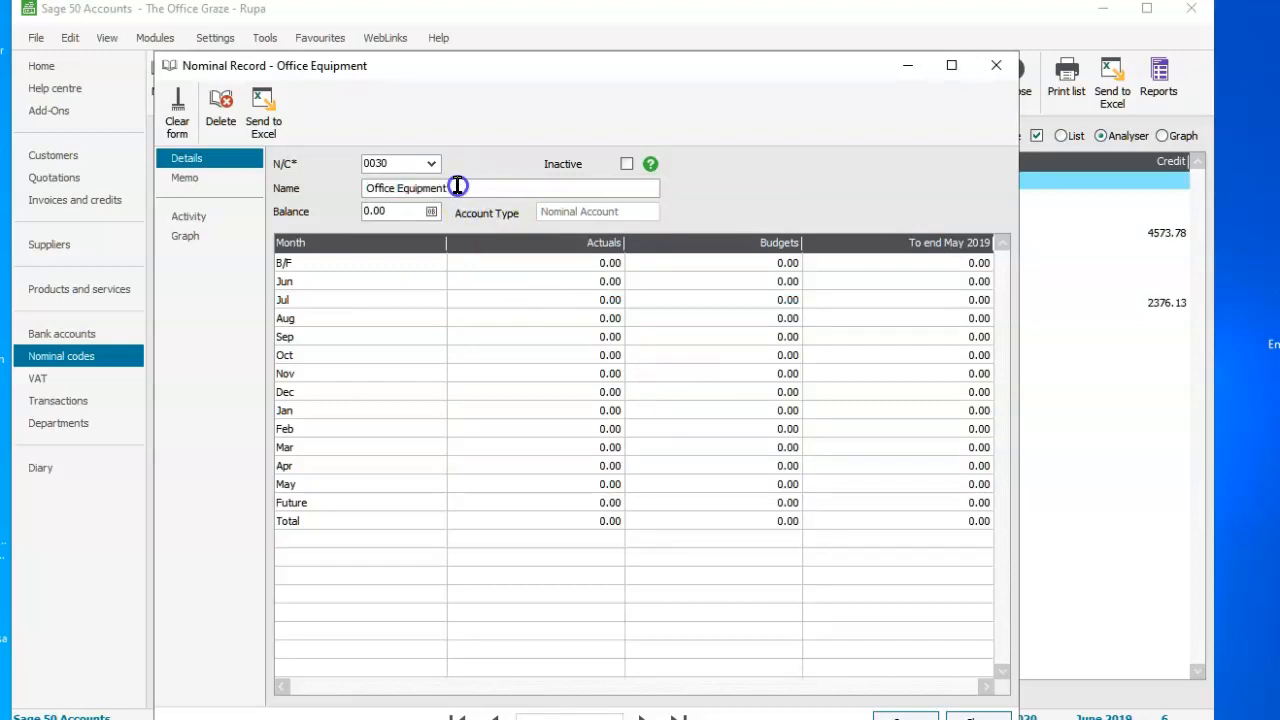
{"action": "key", "text": "BackSpace"}
{"action": "key", "text": "Tab"}
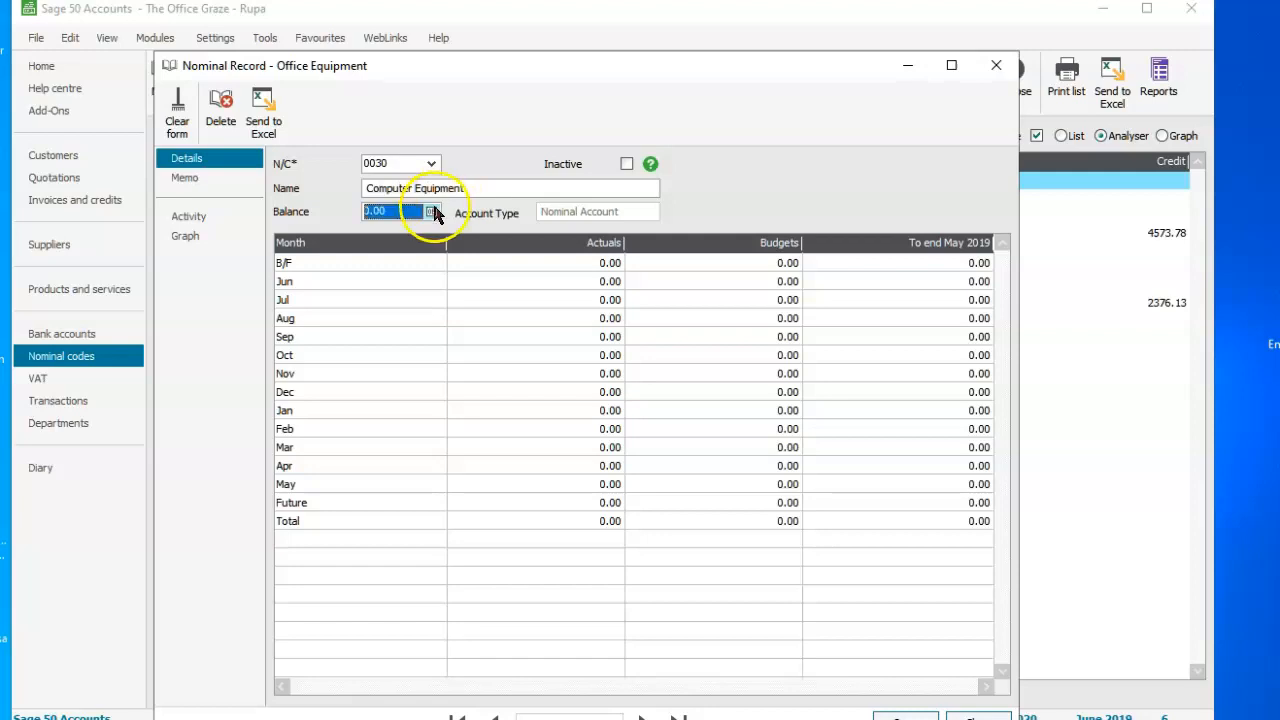
- Save the Computer Equipment account details, open its opening balance setup and set the date to 01/06/2019
{"action": "left_click", "coordinate": [432, 211]}
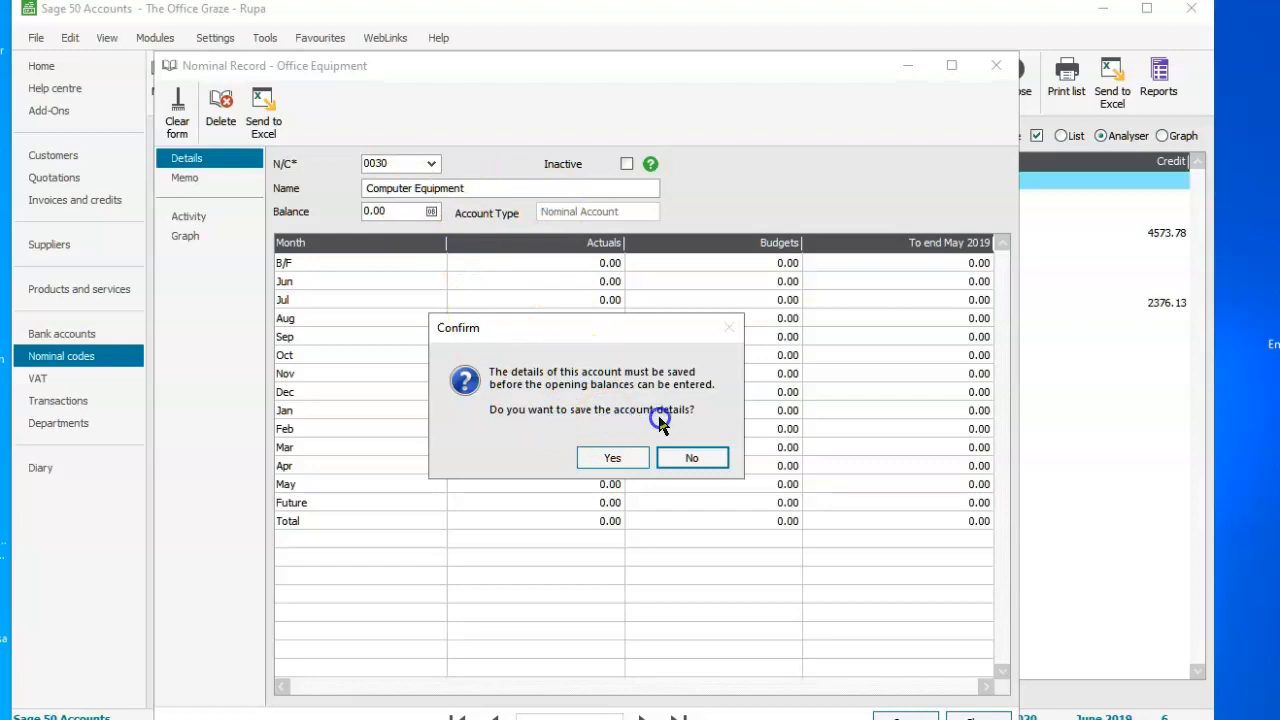
{"action": "left_click", "coordinate": [613, 460]}
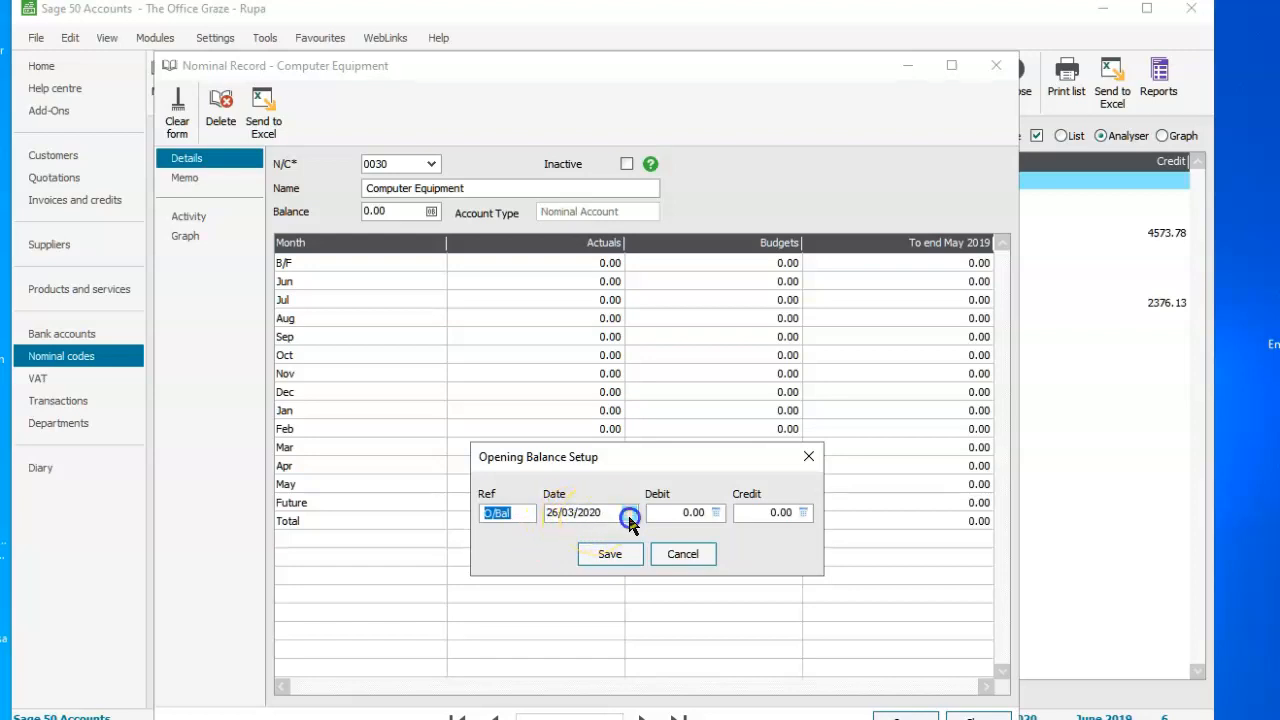
{"action": "left_click", "coordinate": [628, 514]}
{"action": "left_click", "coordinate": [560, 534]}
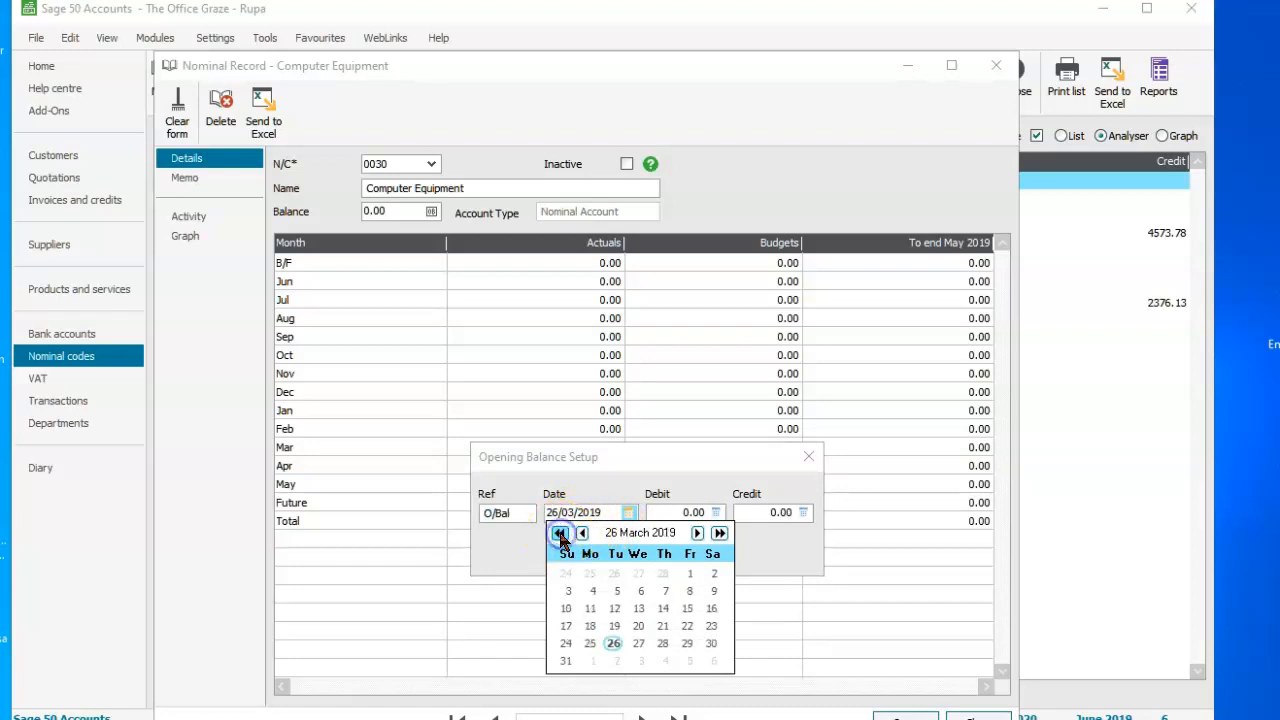
{"action": "left_click", "coordinate": [698, 534]}
{"action": "left_click", "coordinate": [698, 534]}
{"action": "left_click", "coordinate": [698, 534]}
{"action": "left_click", "coordinate": [712, 573]}
{"action": "left_click", "coordinate": [797, 553]}
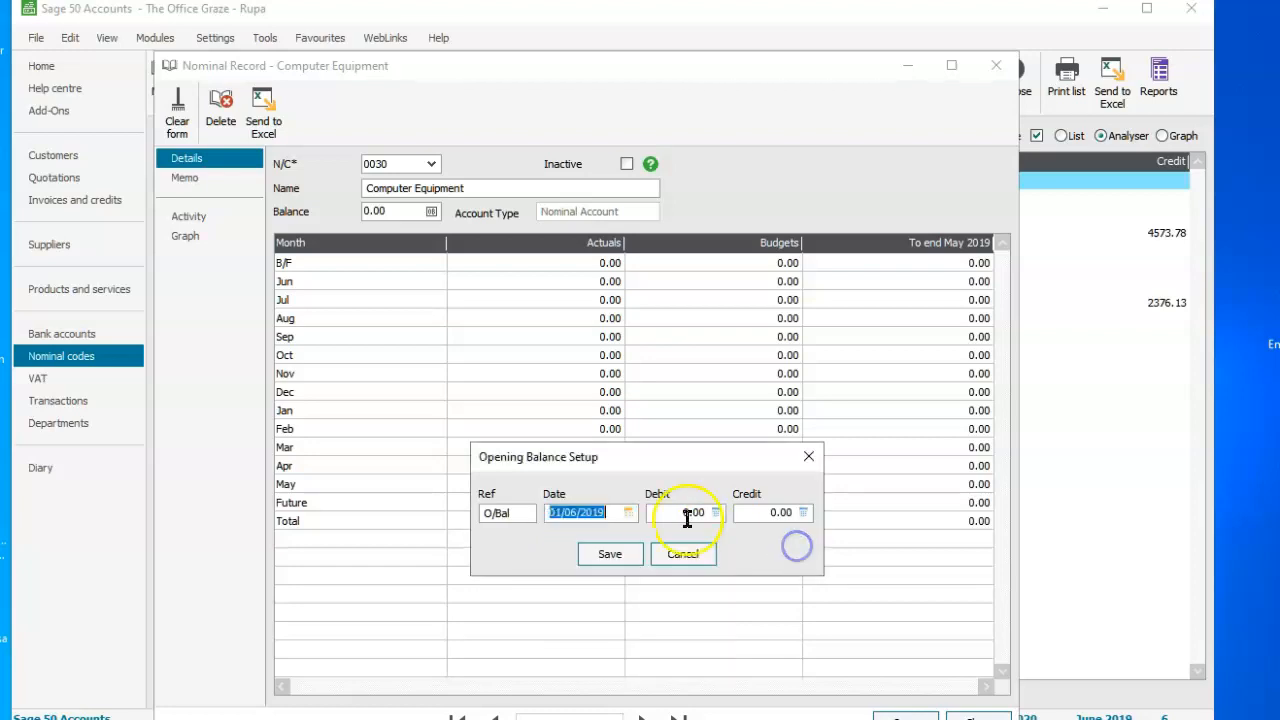
- Enter Computer Equipment's opening balance as a 4200.00 debit, checking the Office graze trial balance, and close the record after saving
{"action": "left_click", "coordinate": [668, 513]}
{"action": "double_click", "coordinate": [671, 513]}
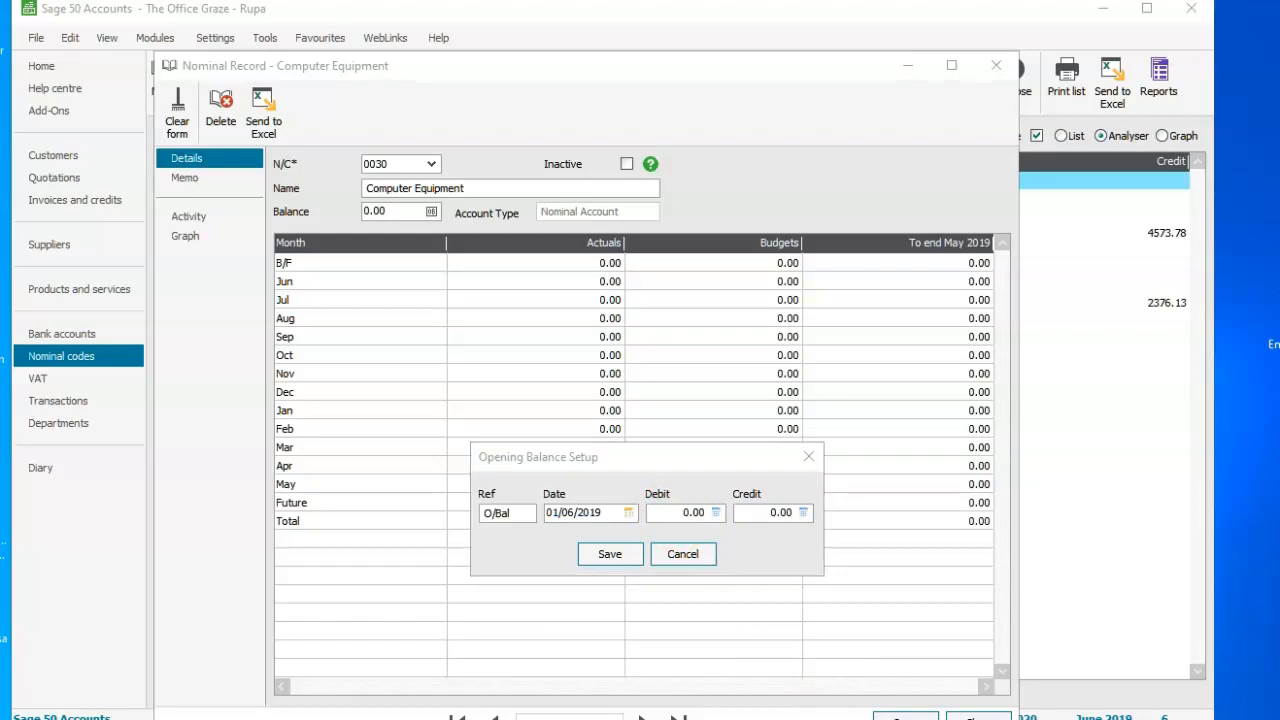
{"action": "key", "text": "alt+Tab"}
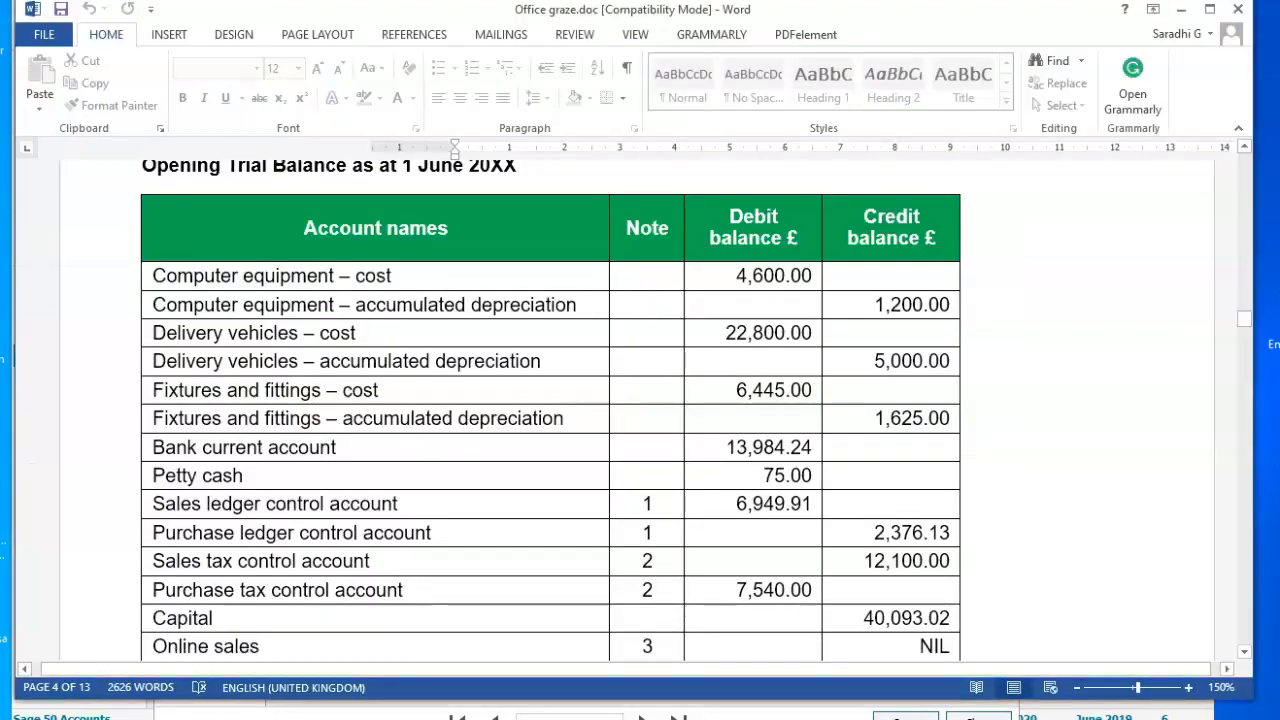
{"action": "key", "text": "alt+Tab"}
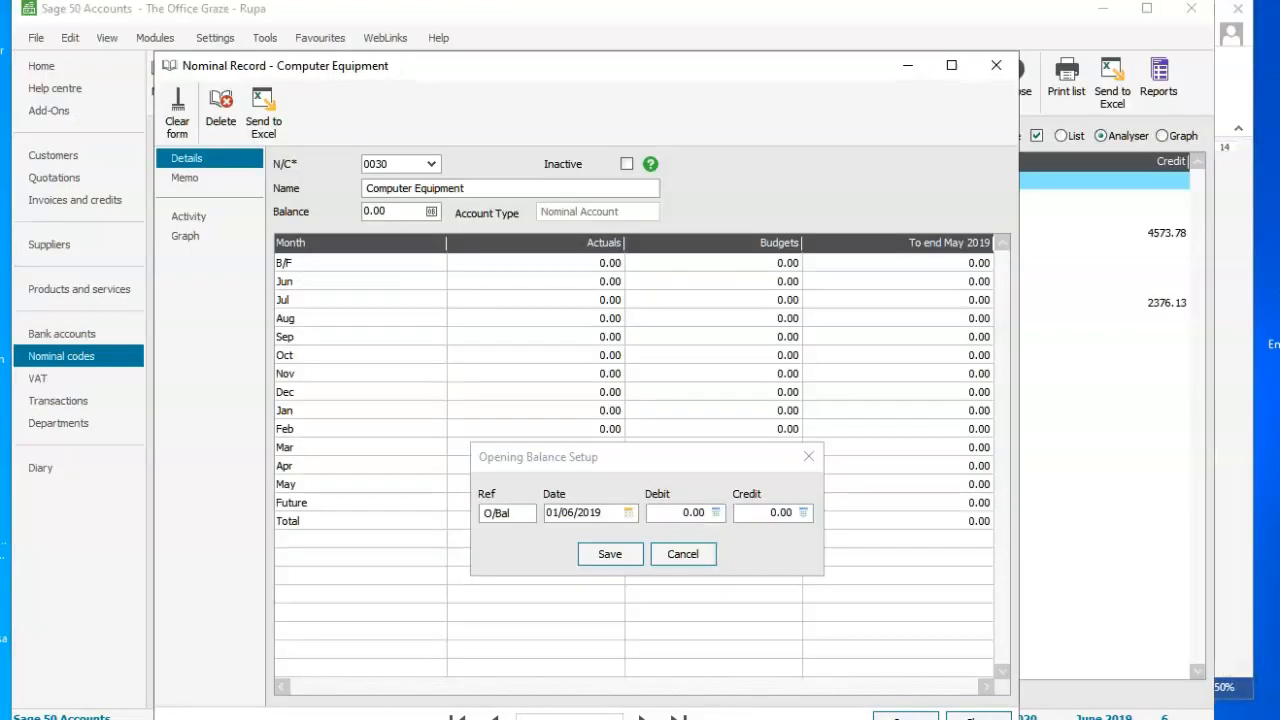
{"action": "left_click", "coordinate": [673, 516]}
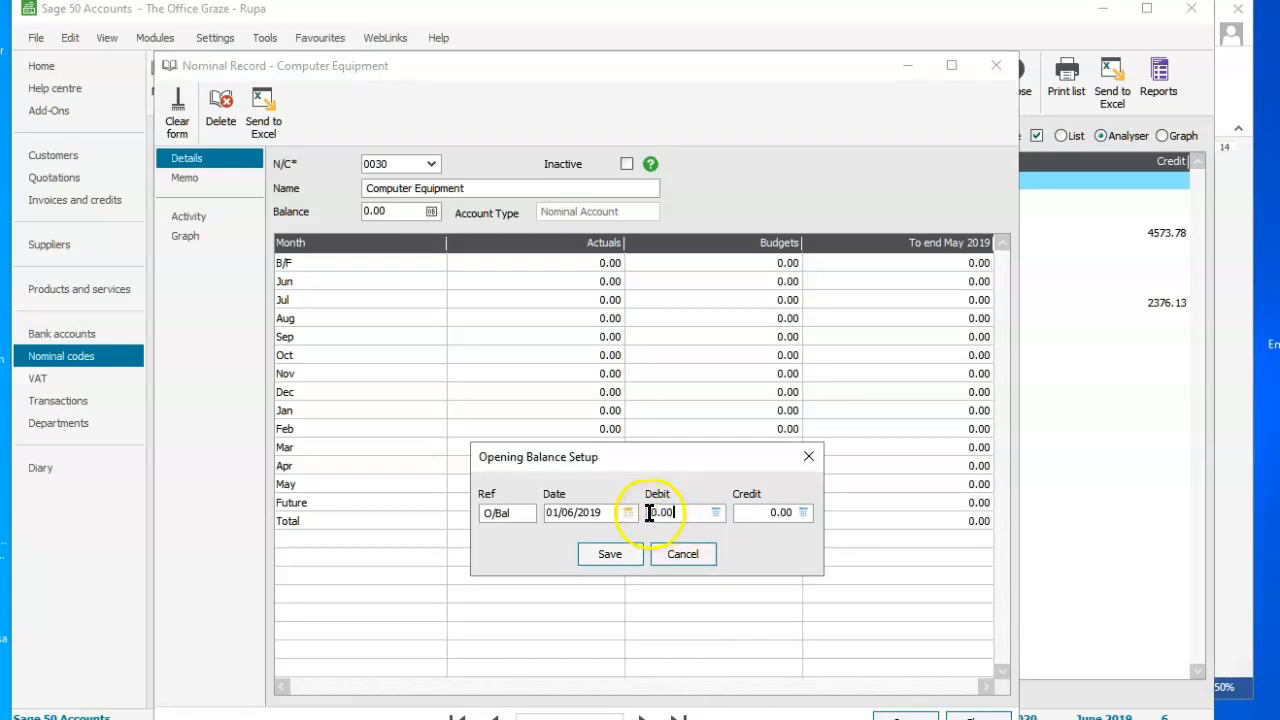
{"action": "type", "text": "420"}
{"action": "left_click", "coordinate": [608, 556]}
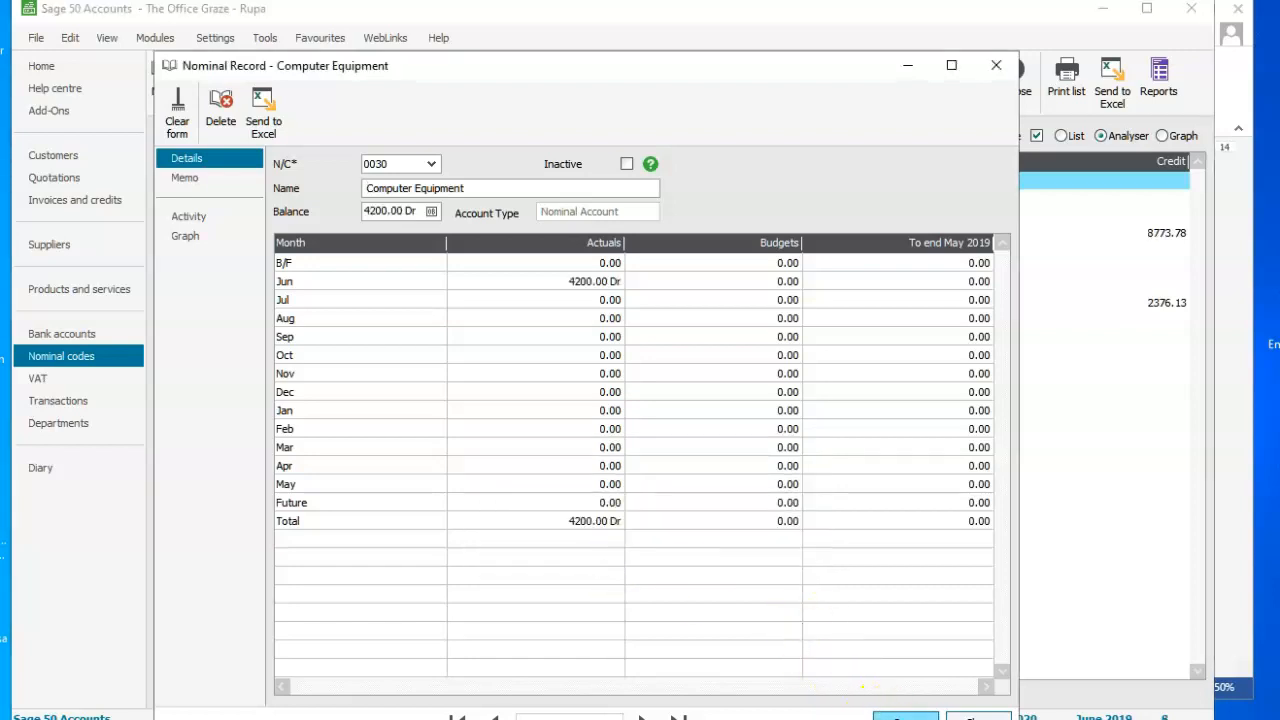
{"action": "left_click", "coordinate": [906, 717]}
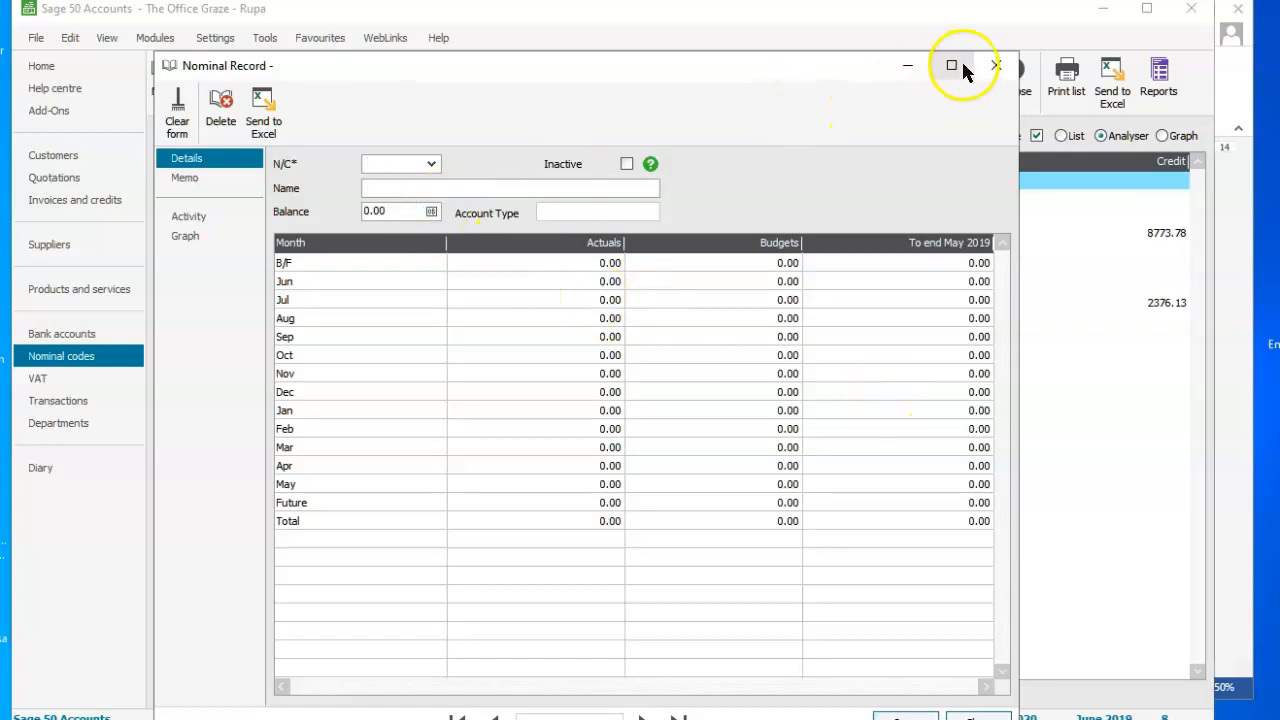
{"action": "left_click", "coordinate": [992, 64]}
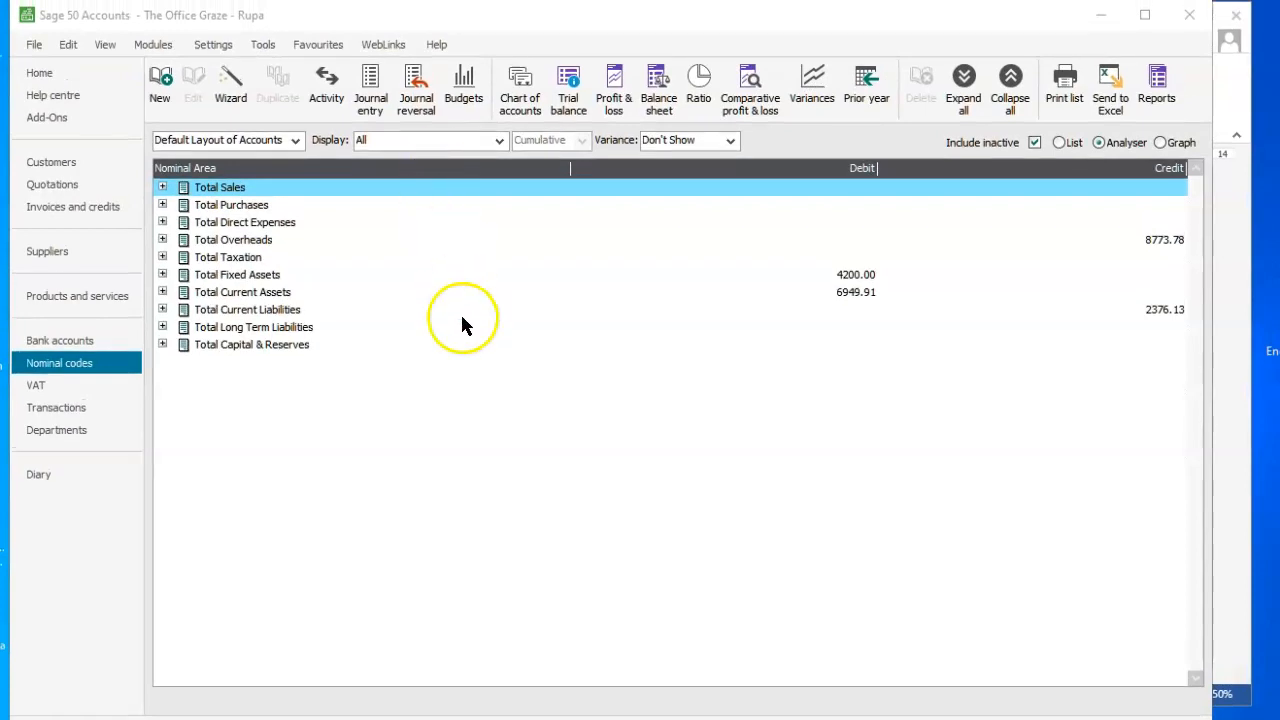
- Change the default program date to 30/06/2019
{"action": "left_click", "coordinate": [213, 48]}
{"action": "left_click", "coordinate": [285, 370]}
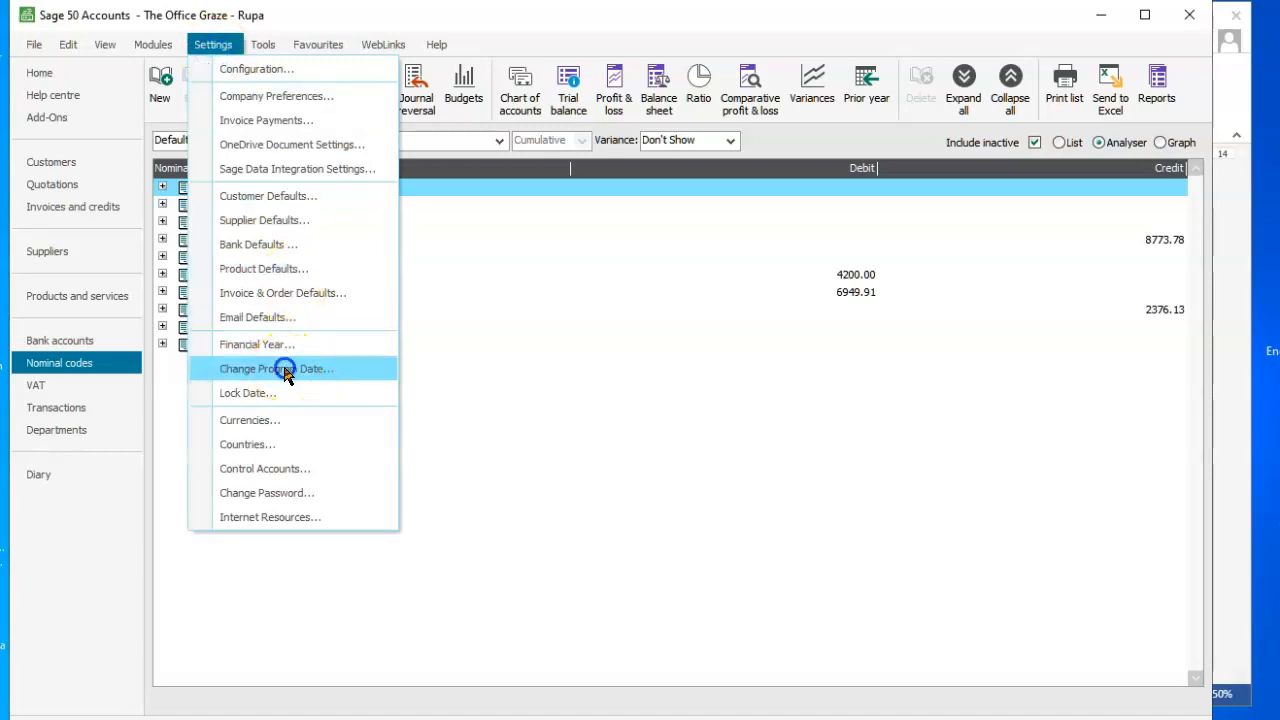
{"action": "left_click", "coordinate": [668, 429]}
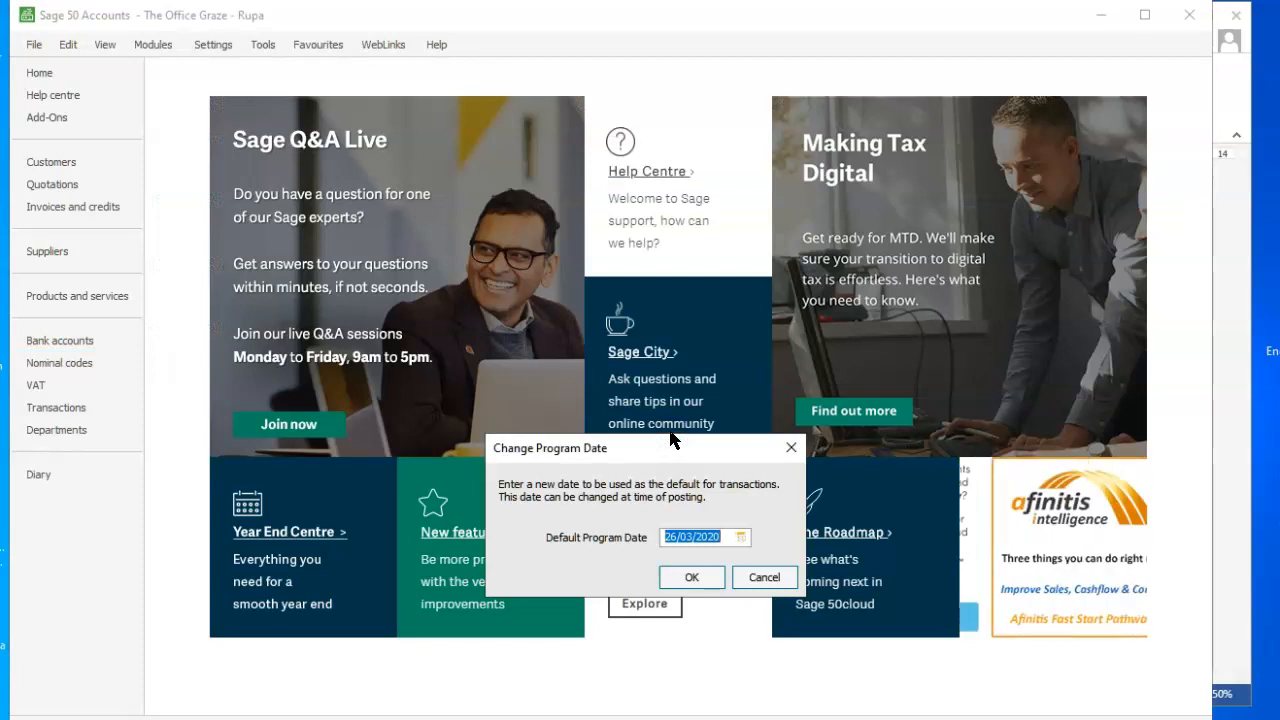
{"action": "type", "text": "30"}
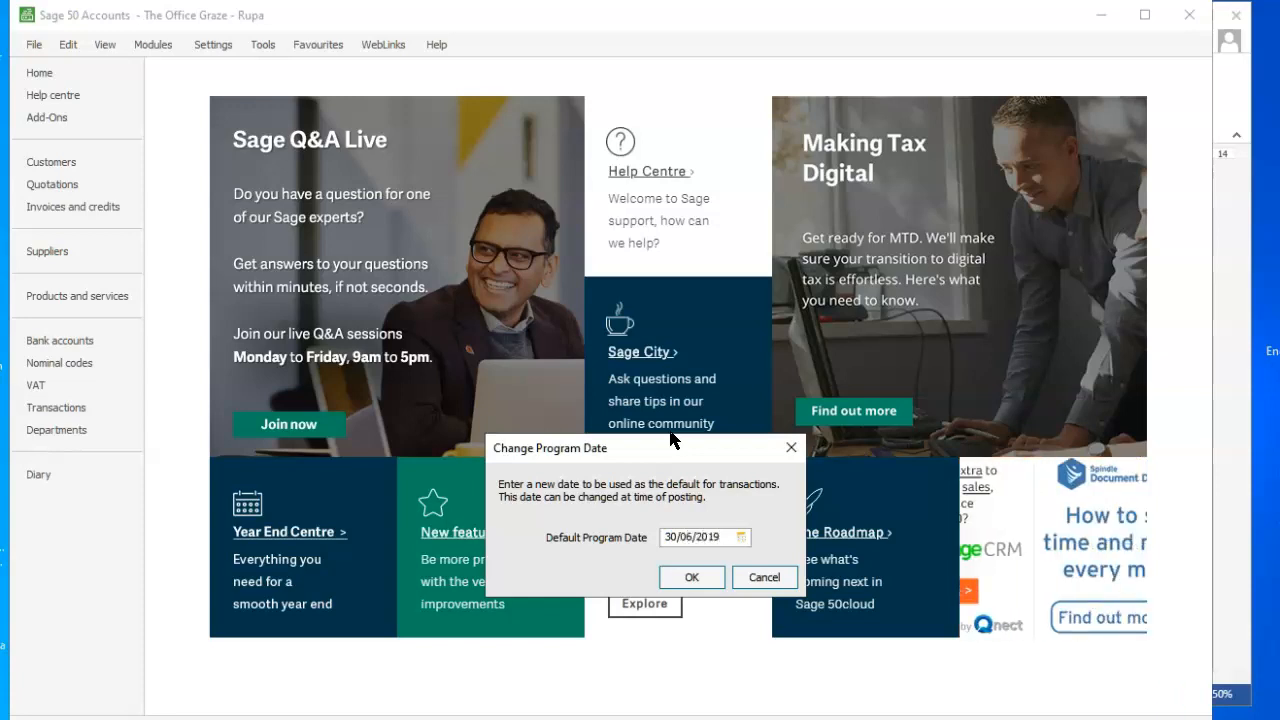
{"action": "left_click", "coordinate": [686, 579]}
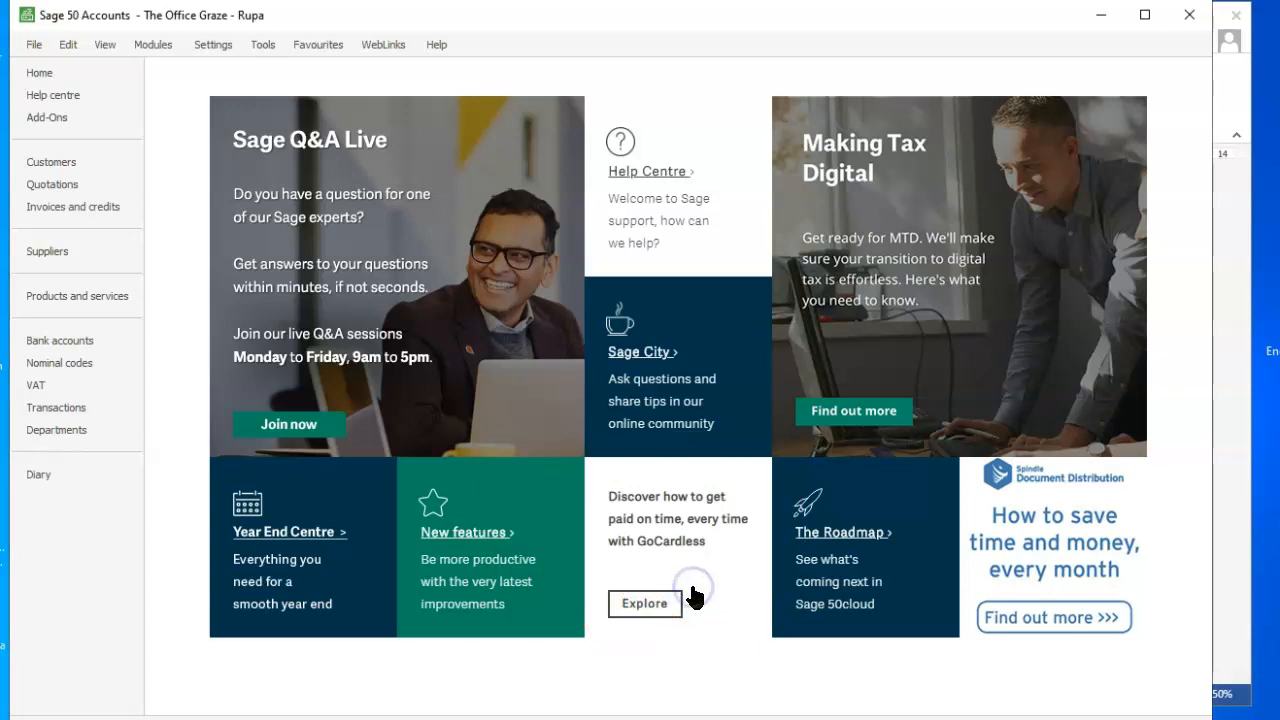
- Open a new nominal record and check the computer equipment accumulated depreciation line in the Office graze trial balance
{"action": "left_click", "coordinate": [72, 370]}
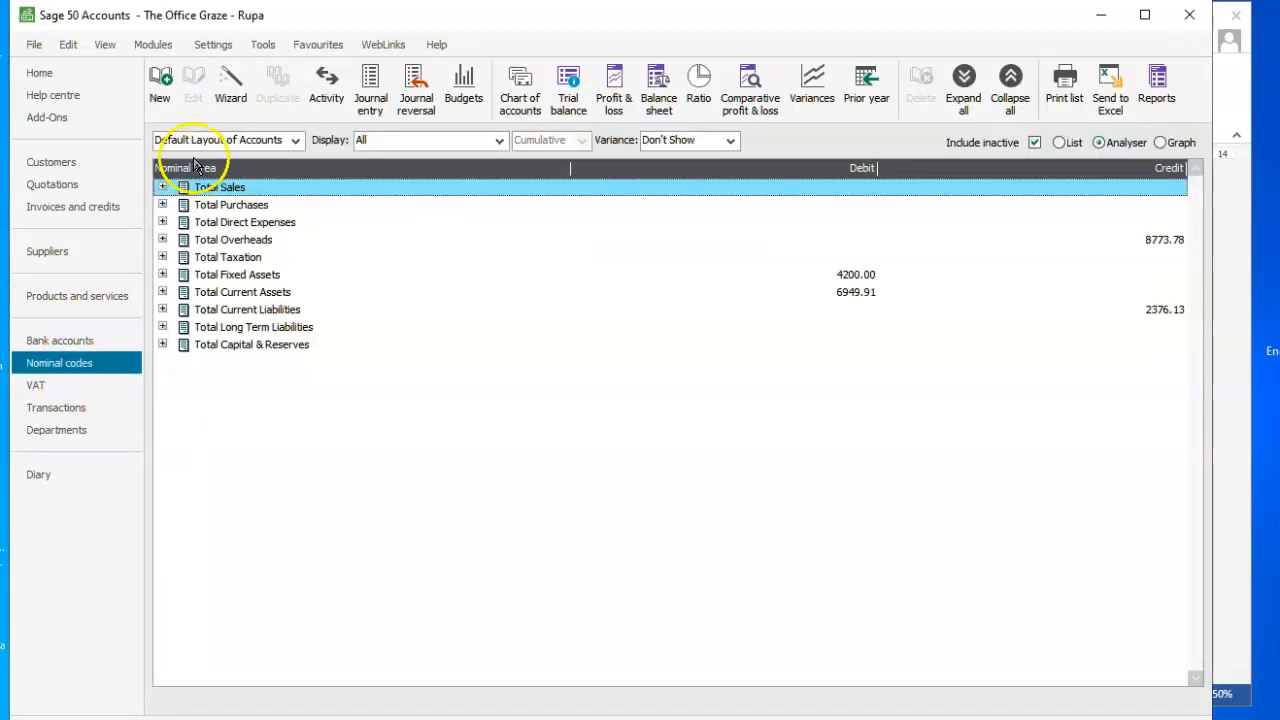
{"action": "left_click", "coordinate": [160, 80]}
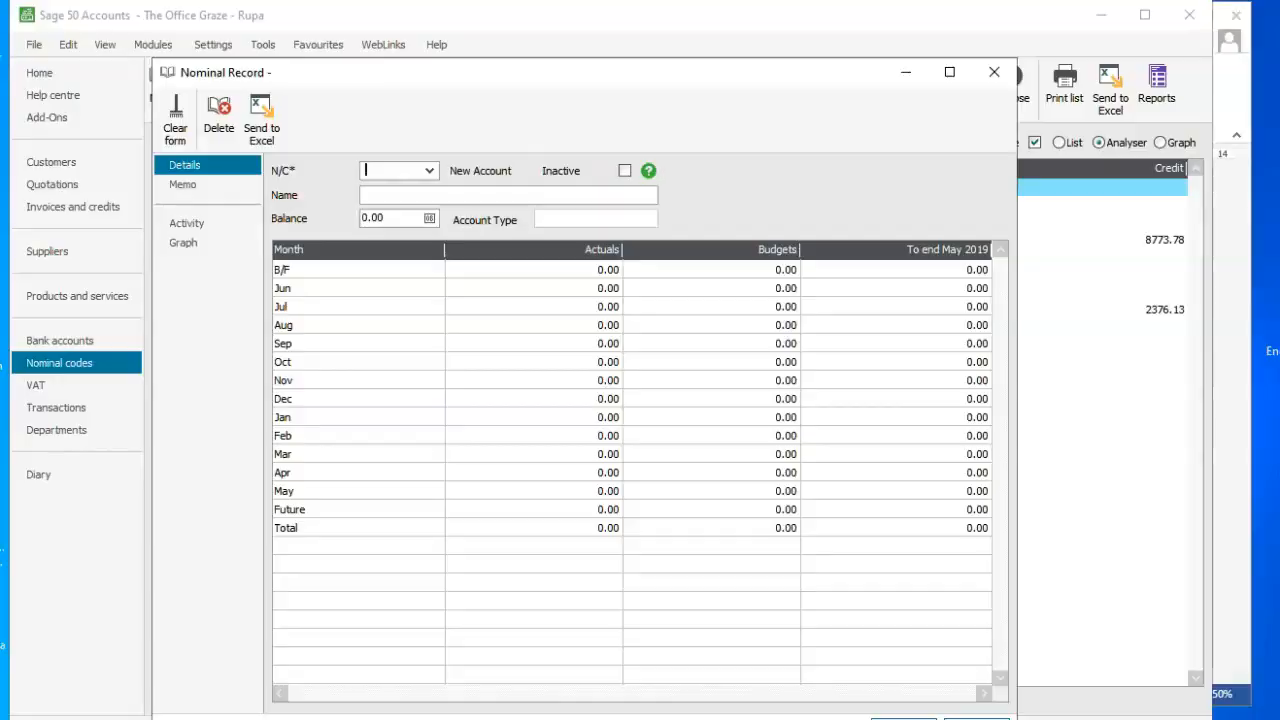
{"action": "key", "text": "alt+Tab"}
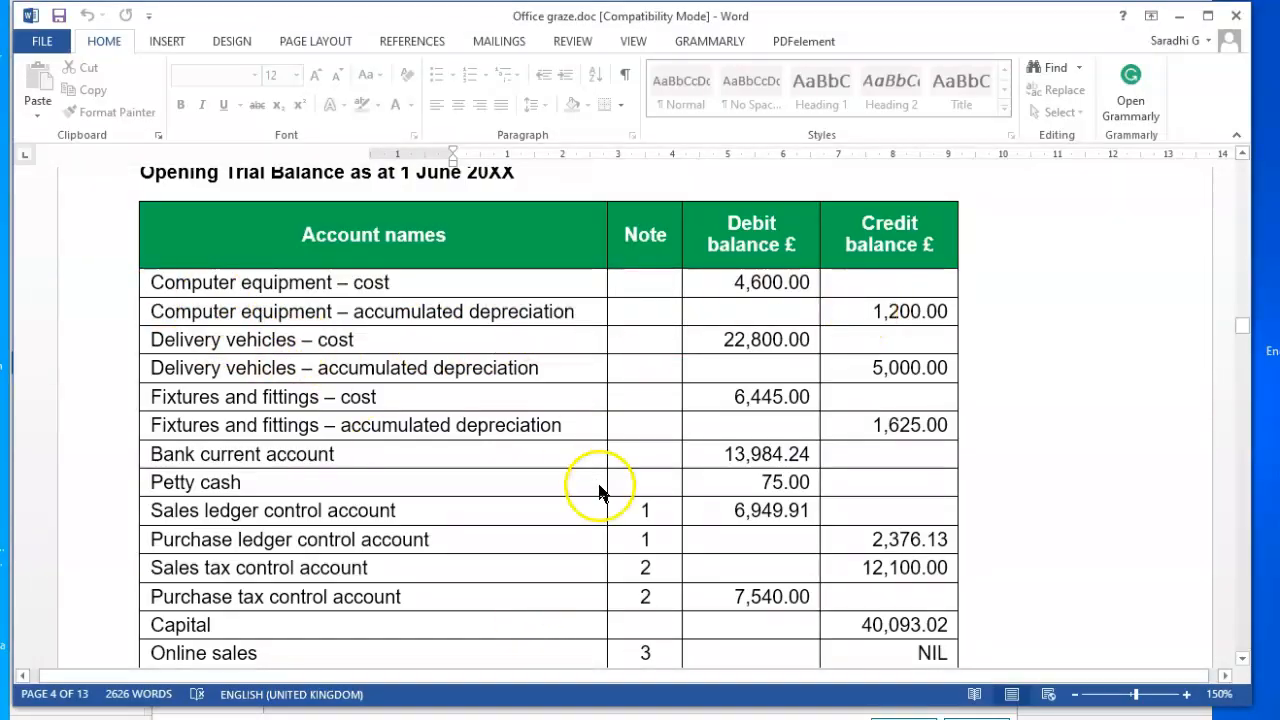
{"action": "key", "text": "alt+Tab"}
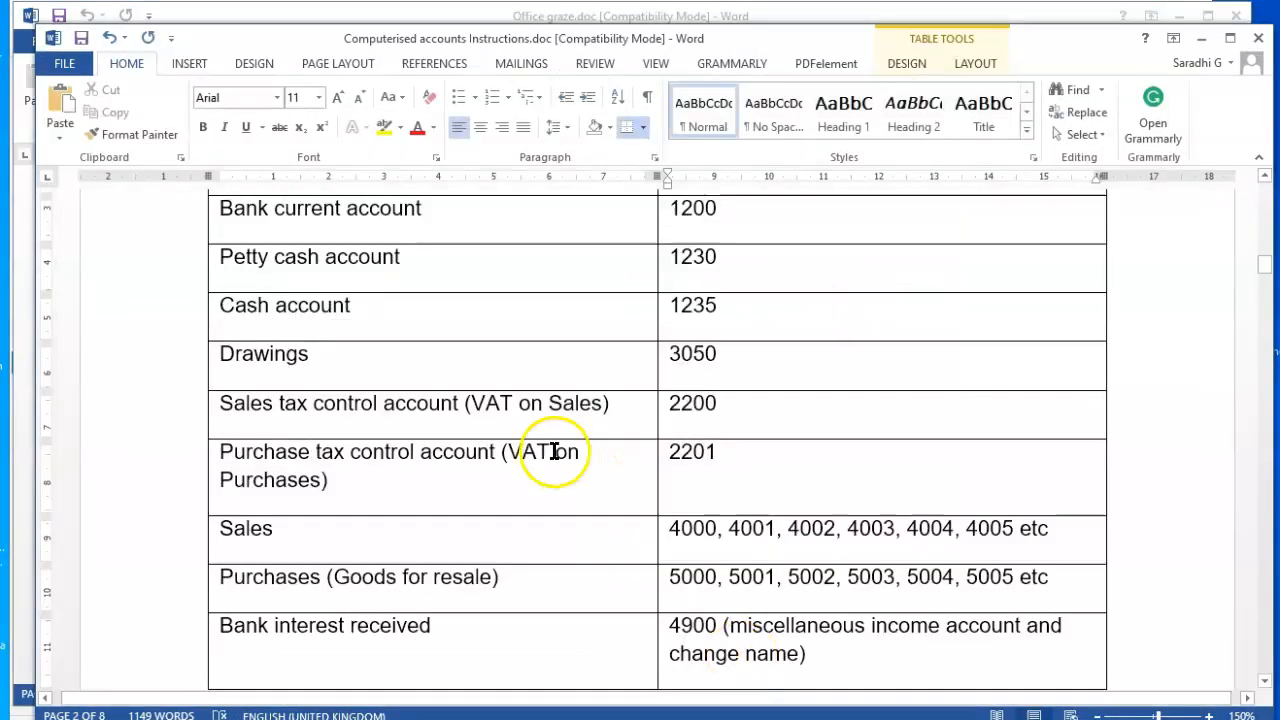
{"action": "left_click", "coordinate": [1201, 38]}
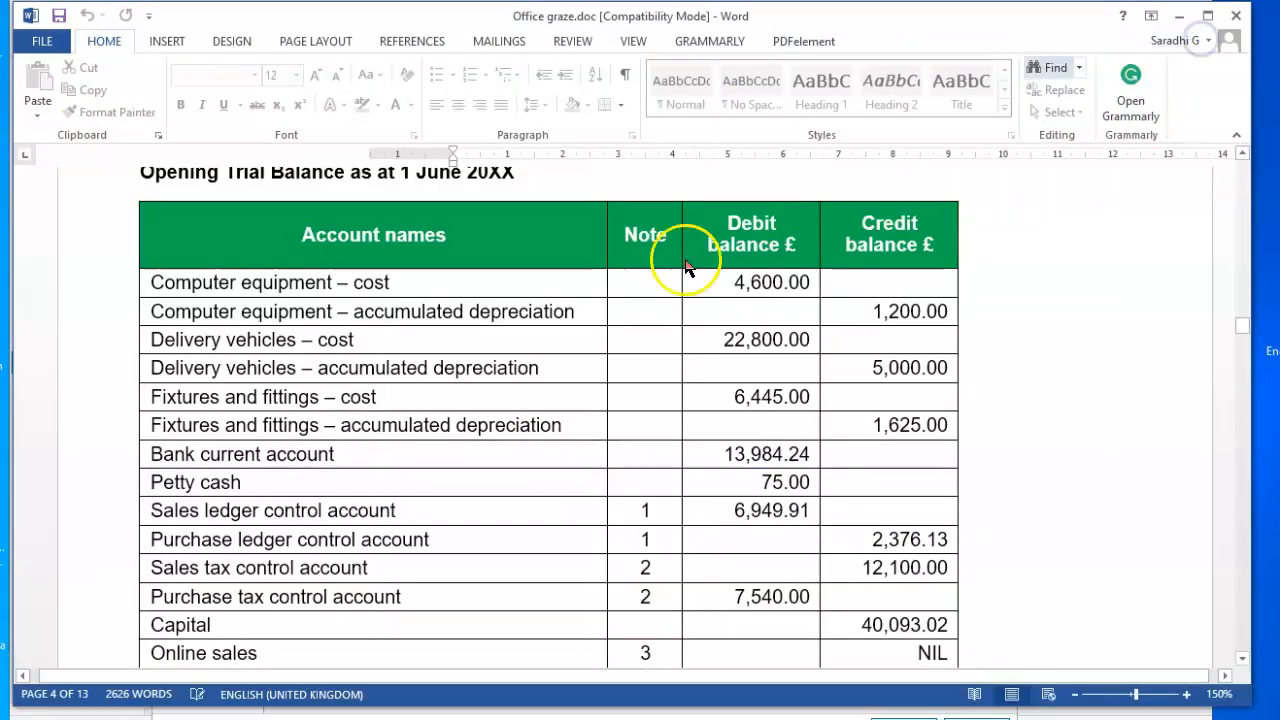
{"action": "left_click", "coordinate": [1177, 16]}
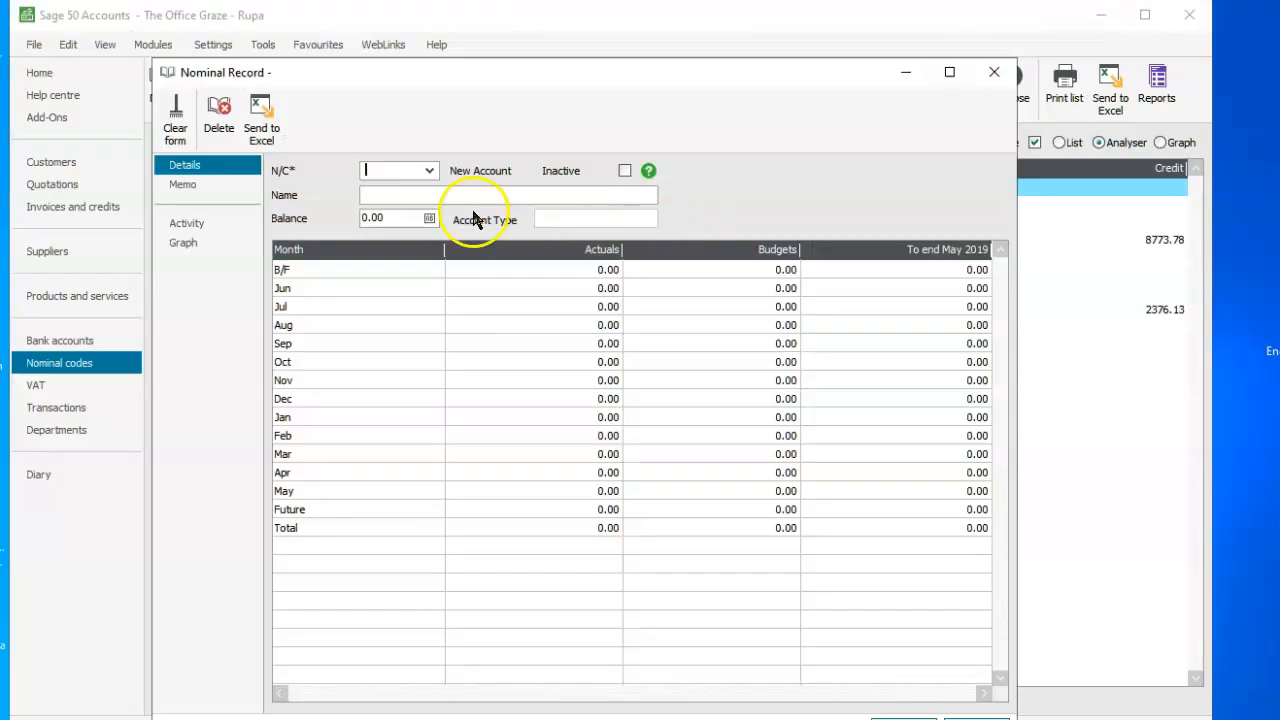
- Load nominal code 0031, rename it Computer Equipment Depreciation and save the account details for opening balance entry
{"action": "type", "text": "0031"}
{"action": "key", "text": "Tab"}
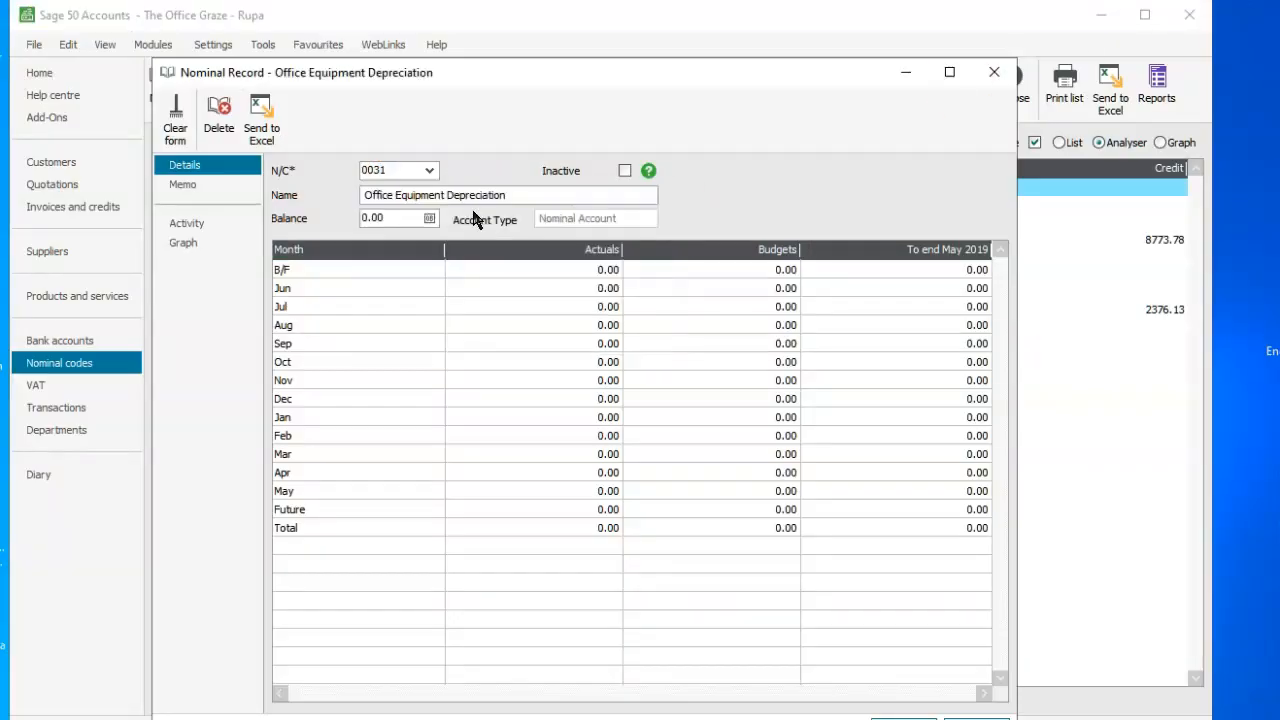
{"action": "left_click_drag", "start_coordinate": [394, 195], "coordinate": [352, 202]}
{"action": "type", "text": "Computer"}
{"action": "left_click", "coordinate": [429, 218]}
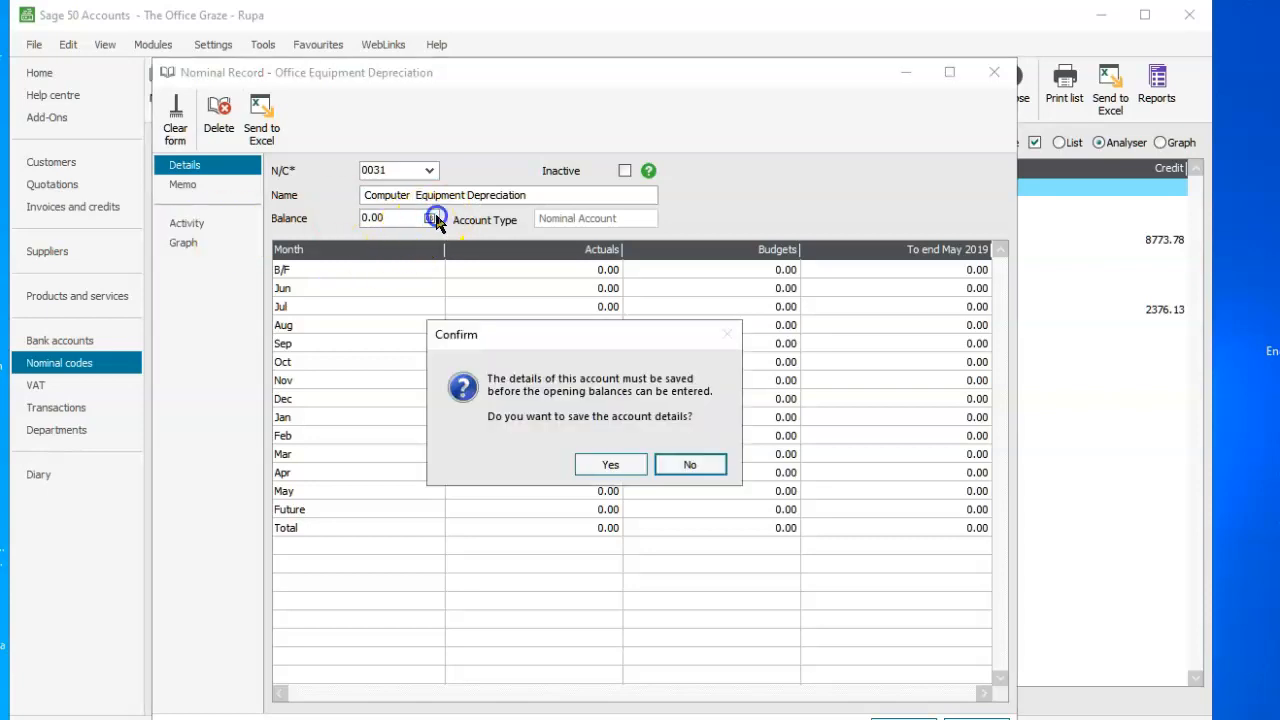
{"action": "left_click", "coordinate": [603, 466]}
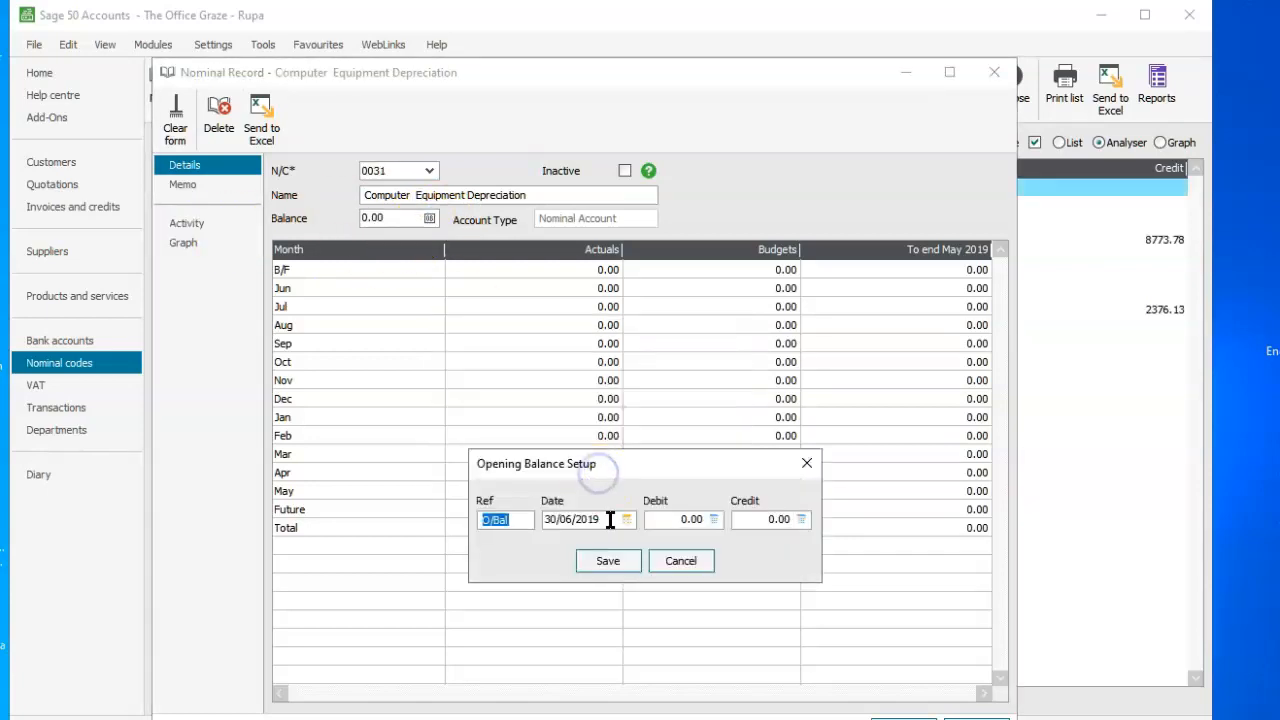
- Enter a 1200.00 credit opening balance dated 01/06/2019 for Computer Equipment Depreciation and save the record
{"action": "left_click", "coordinate": [624, 521]}
{"action": "left_click", "coordinate": [711, 581]}
{"action": "left_click", "coordinate": [763, 519]}
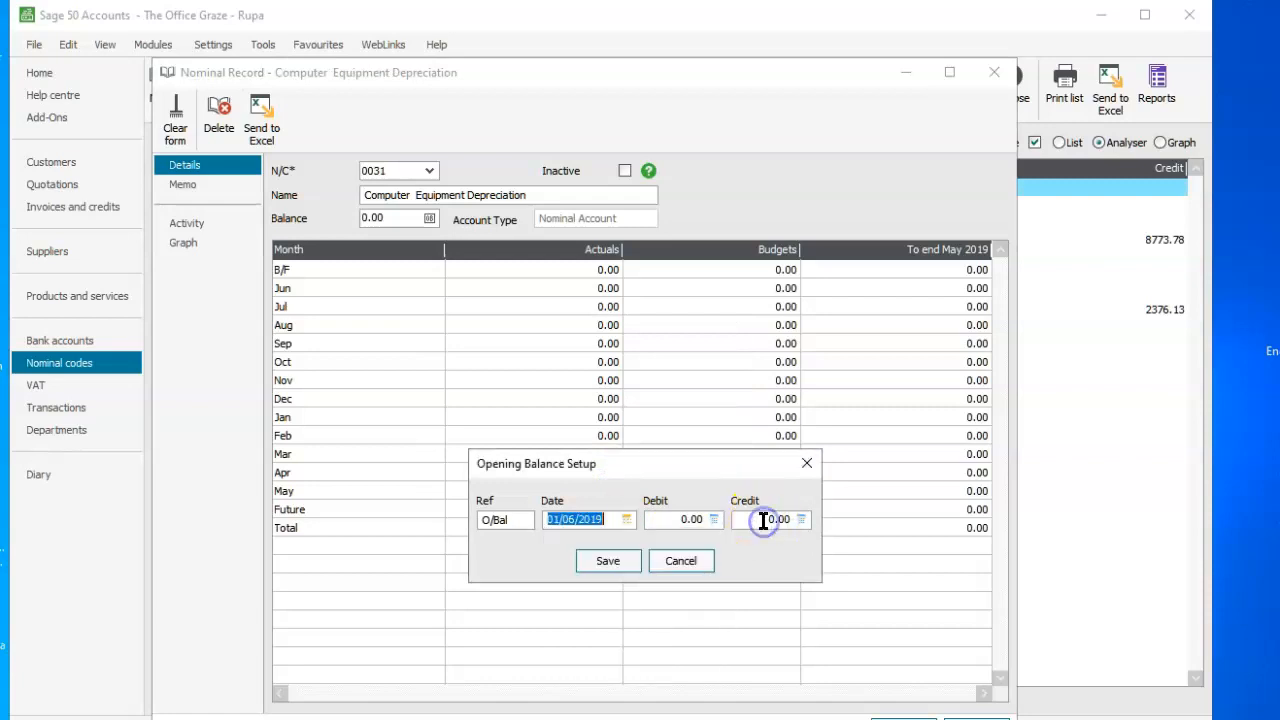
{"action": "type", "text": "12"}
{"action": "type", "text": "0/"}
{"action": "left_click", "coordinate": [771, 521]}
{"action": "left_click", "coordinate": [774, 567]}
{"action": "type", "text": "01/06/2019"}
{"action": "key", "text": "Tab"}
{"action": "key", "text": "Tab"}
{"action": "type", "text": "1200"}
{"action": "left_click", "coordinate": [612, 562]}
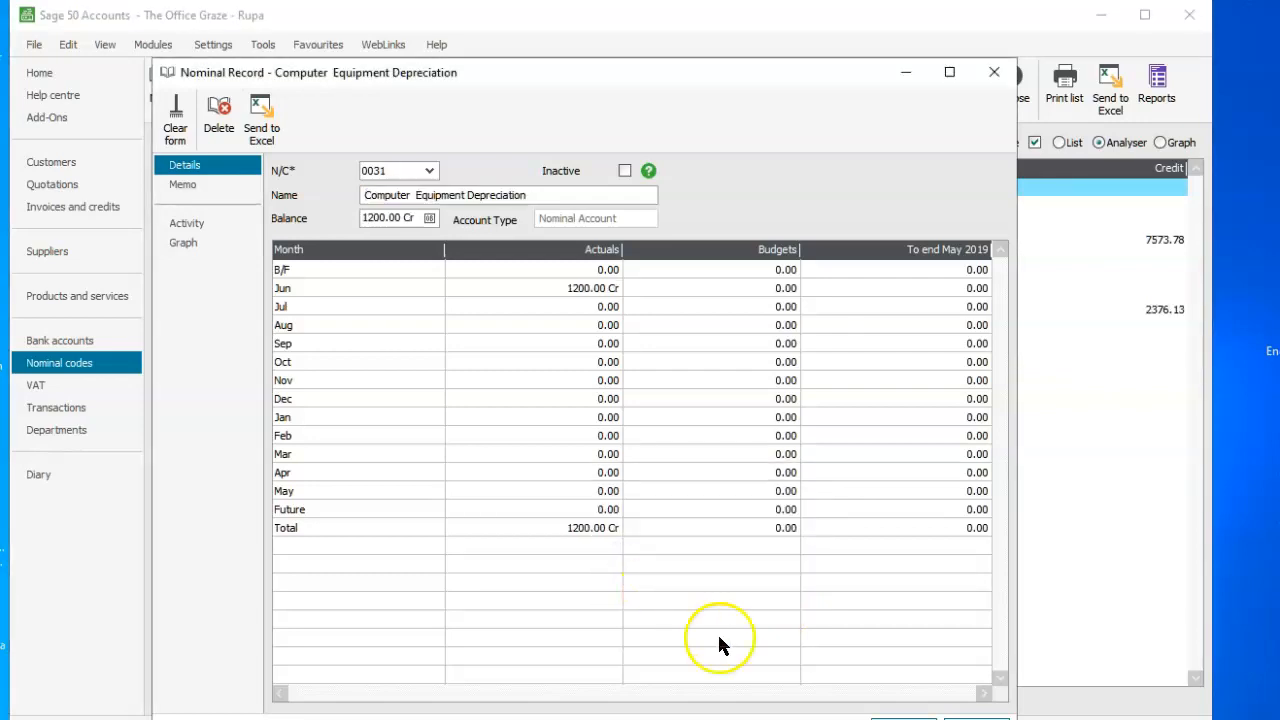
{"action": "left_click", "coordinate": [903, 718]}
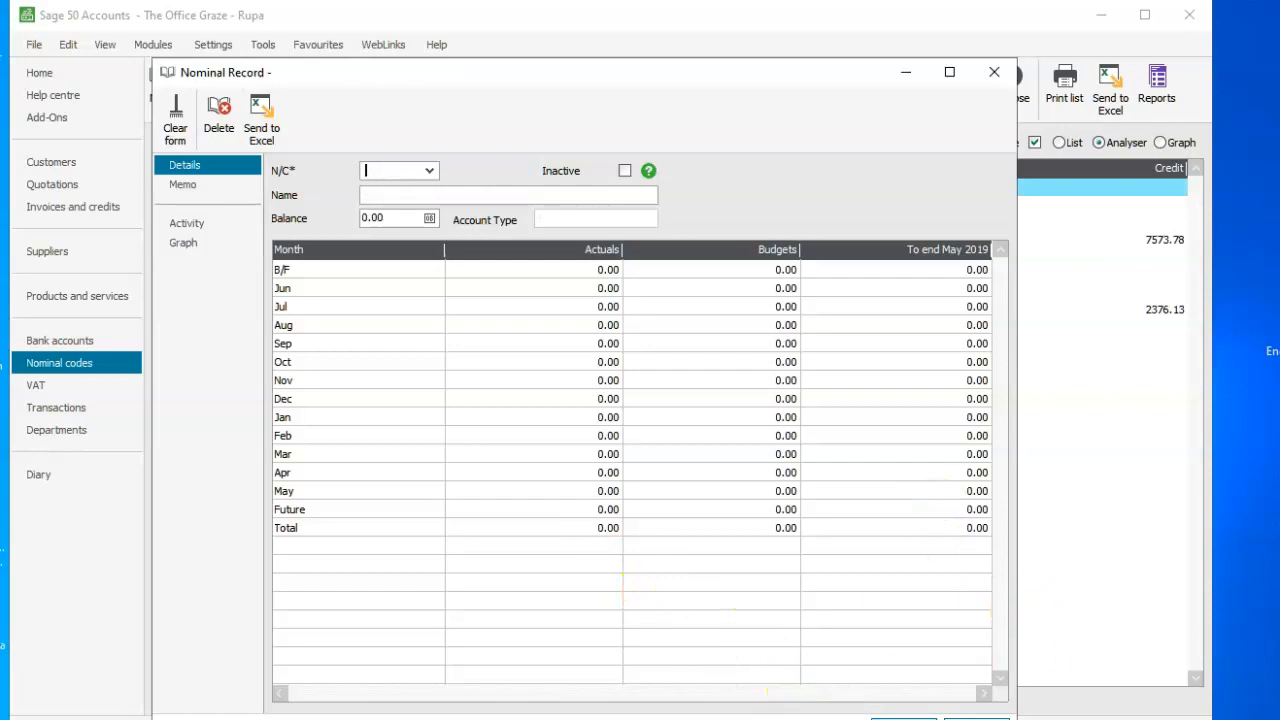
- Check the delivery vehicles lines in the Office graze trial balance, then load nominal code 0050 Motor Vehicles and rename it Delivery Vehicles
{"action": "key", "text": "alt+Tab"}
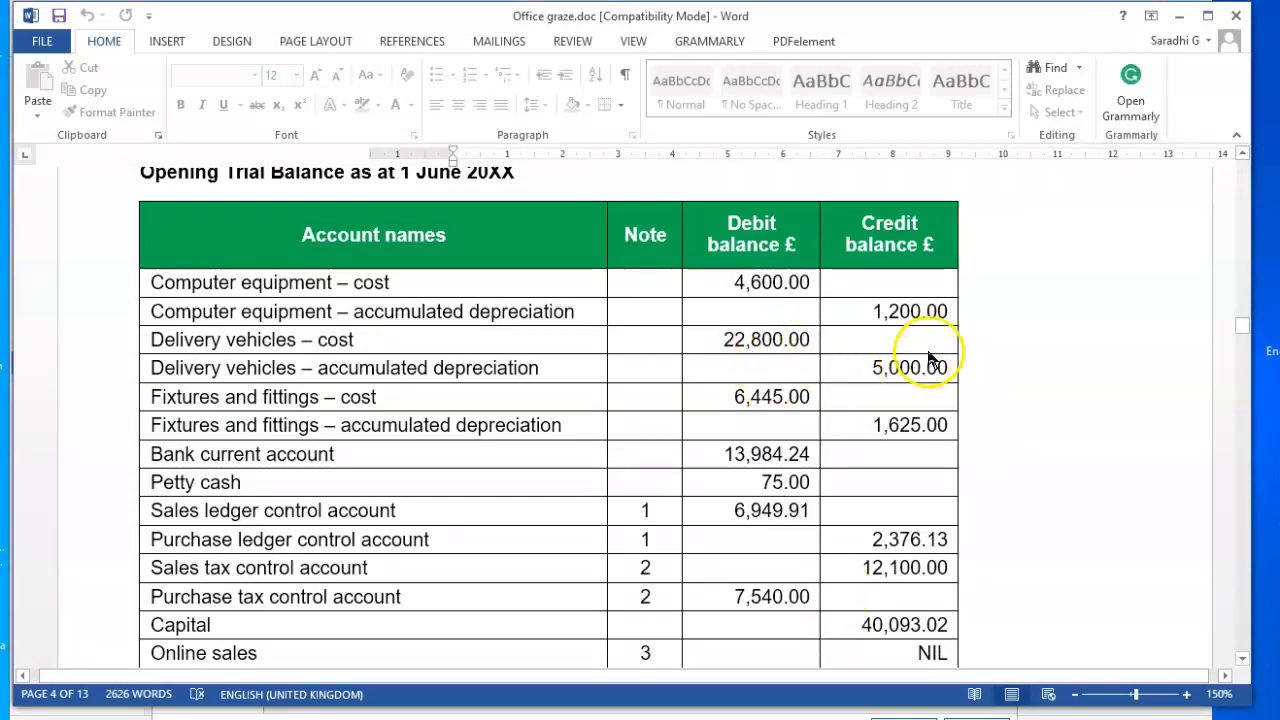
{"action": "left_click", "coordinate": [1183, 19]}
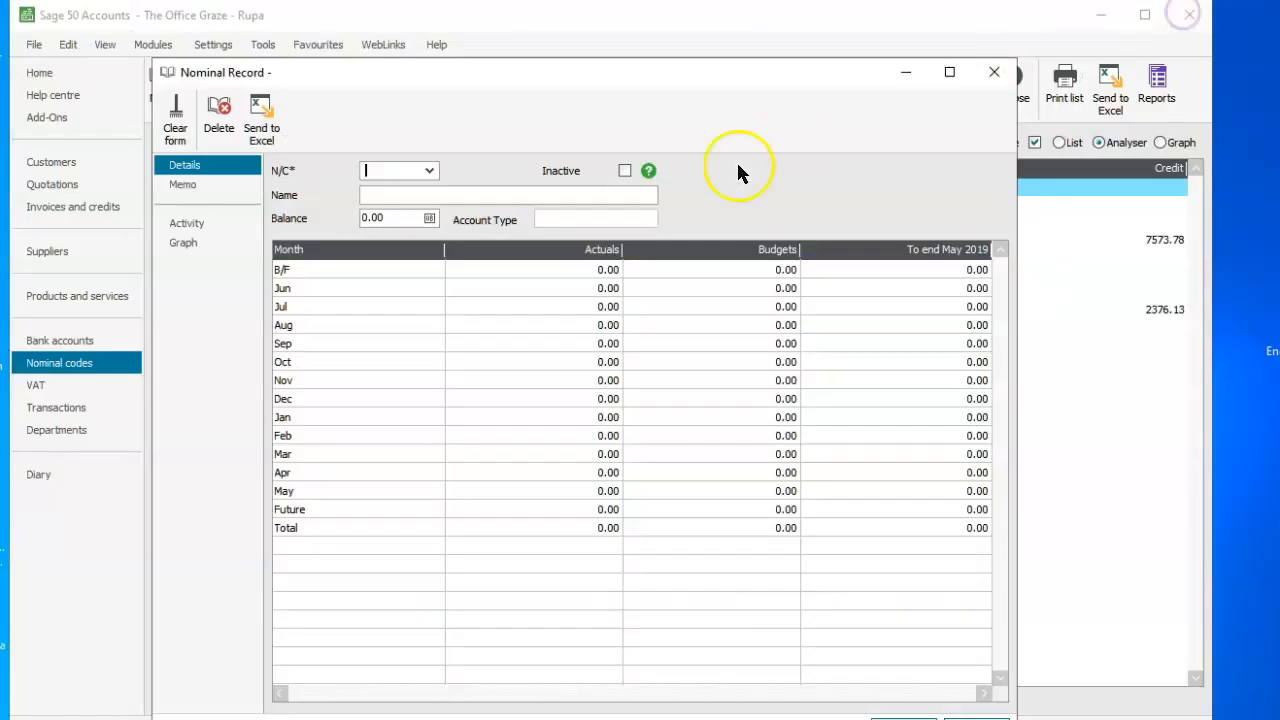
{"action": "left_click", "coordinate": [429, 172]}
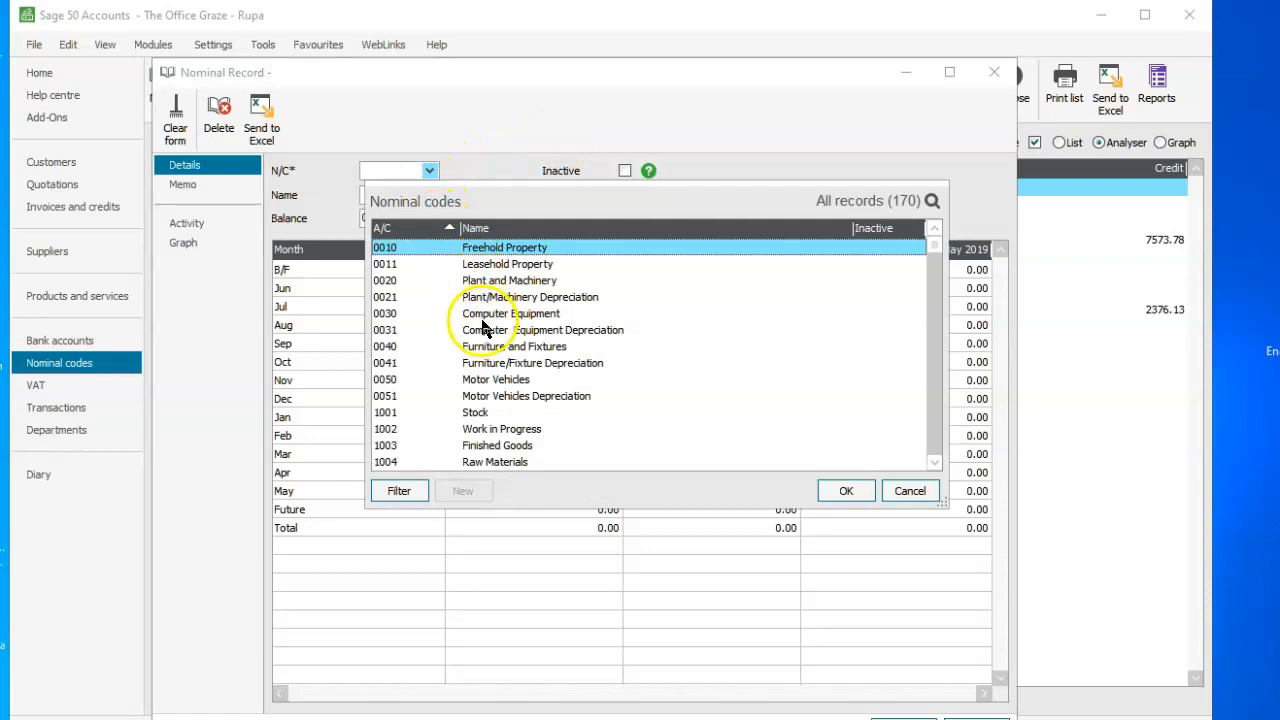
{"action": "left_click", "coordinate": [475, 382]}
{"action": "left_click", "coordinate": [846, 490]}
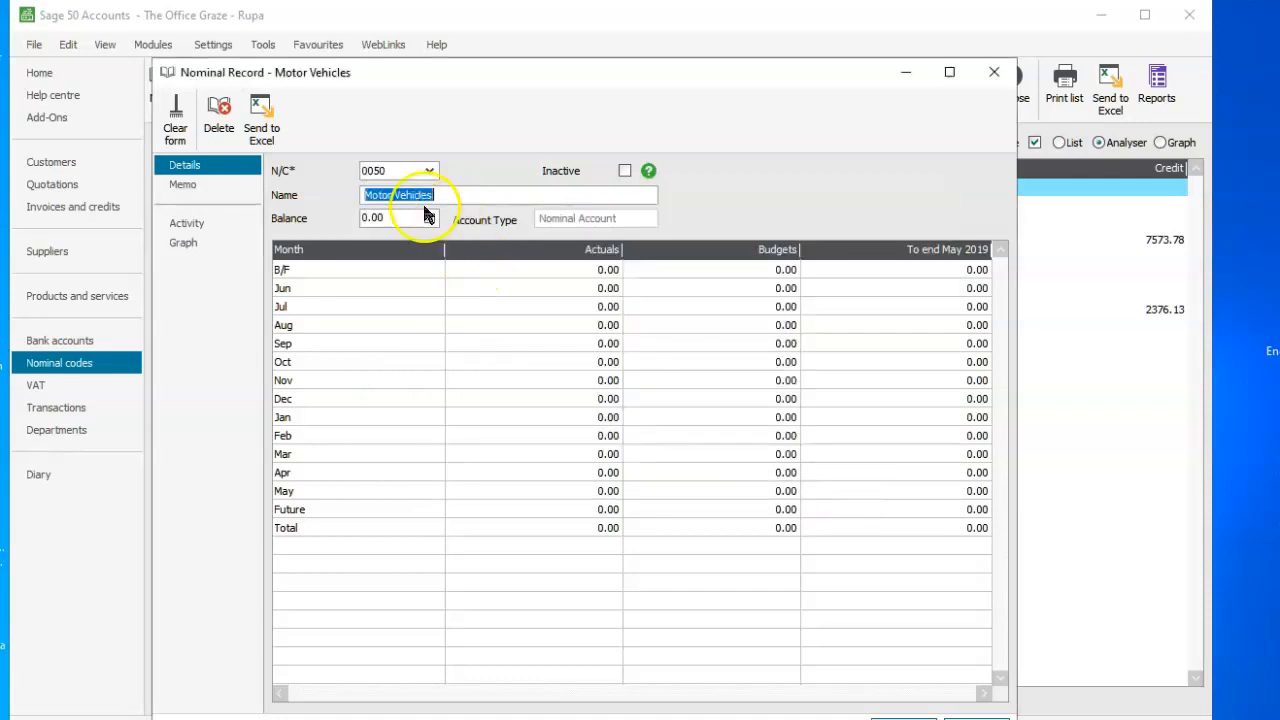
{"action": "left_click", "coordinate": [394, 194]}
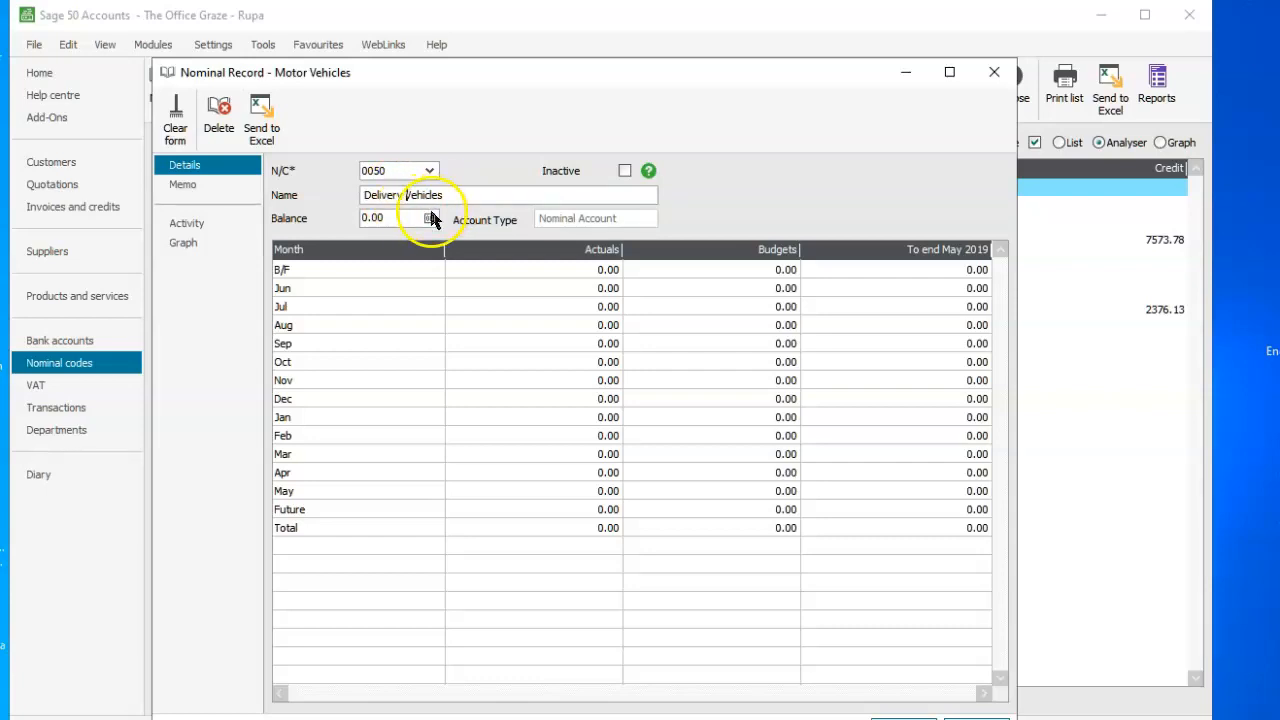
- Save the Delivery Vehicles account with a 22800.00 debit opening balance dated 01/06/2019
{"action": "left_click", "coordinate": [429, 218]}
{"action": "left_click", "coordinate": [606, 464]}
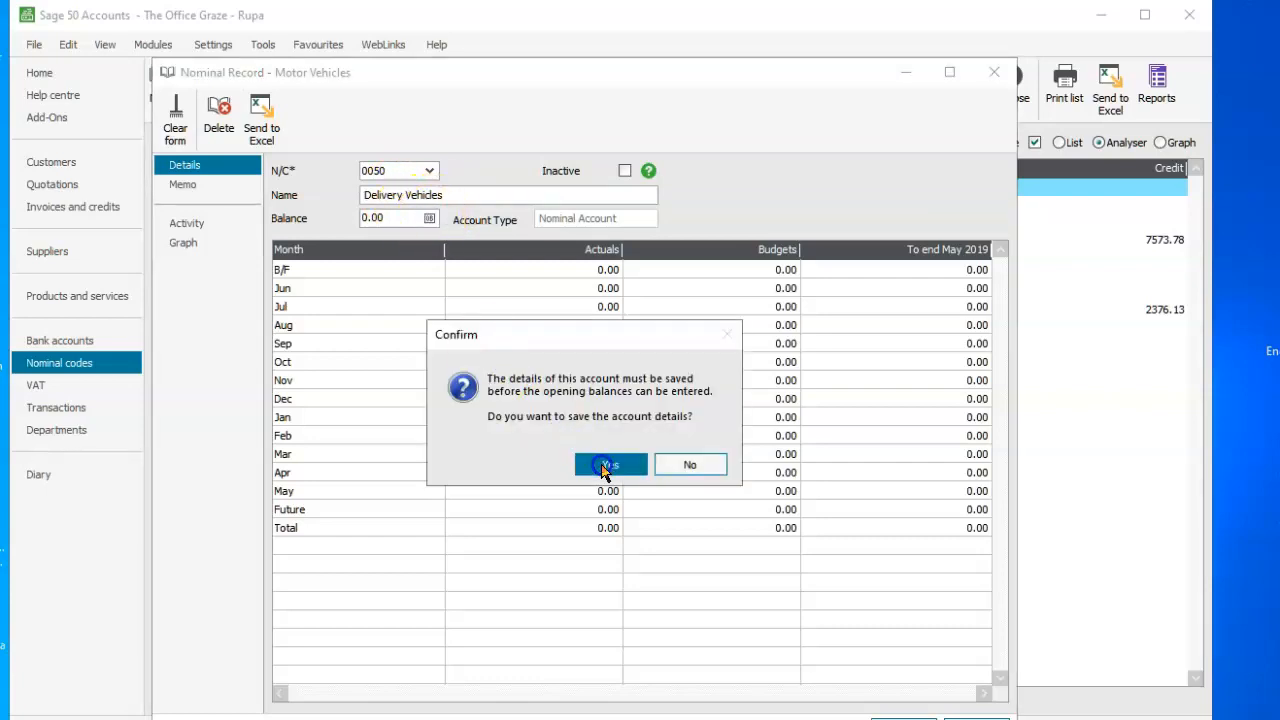
{"action": "left_click", "coordinate": [626, 519]}
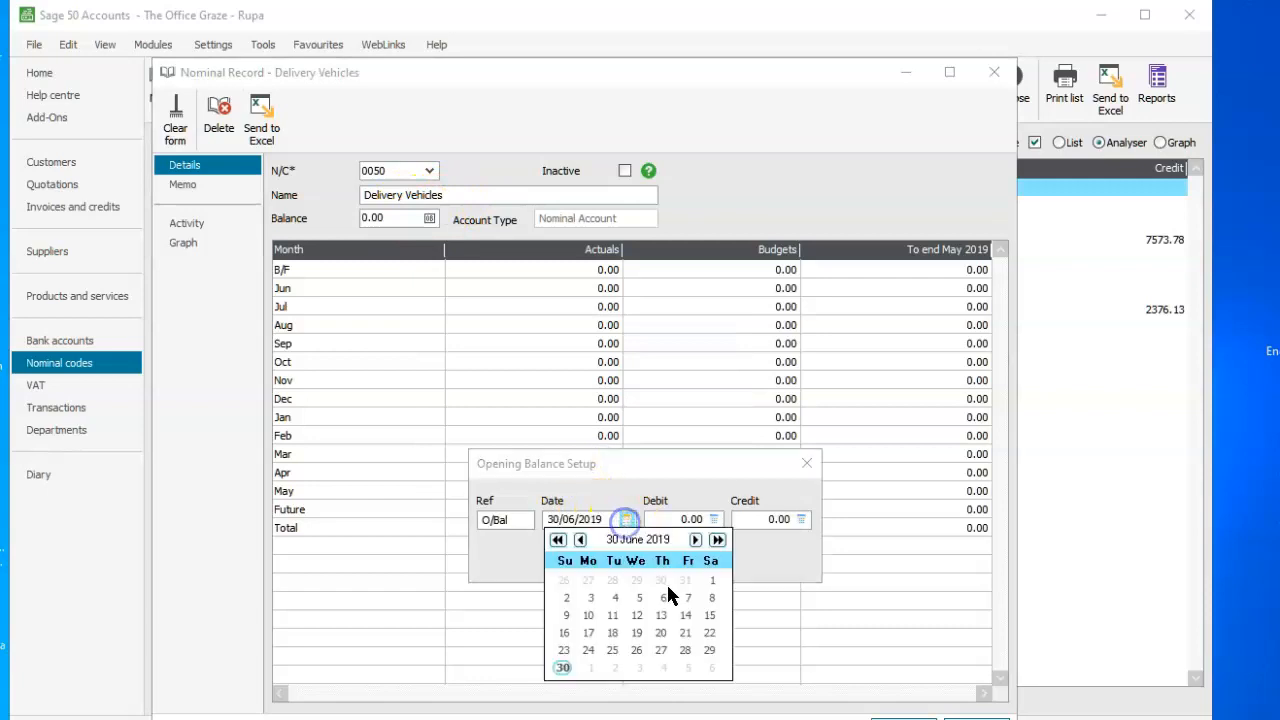
{"action": "left_click", "coordinate": [711, 582]}
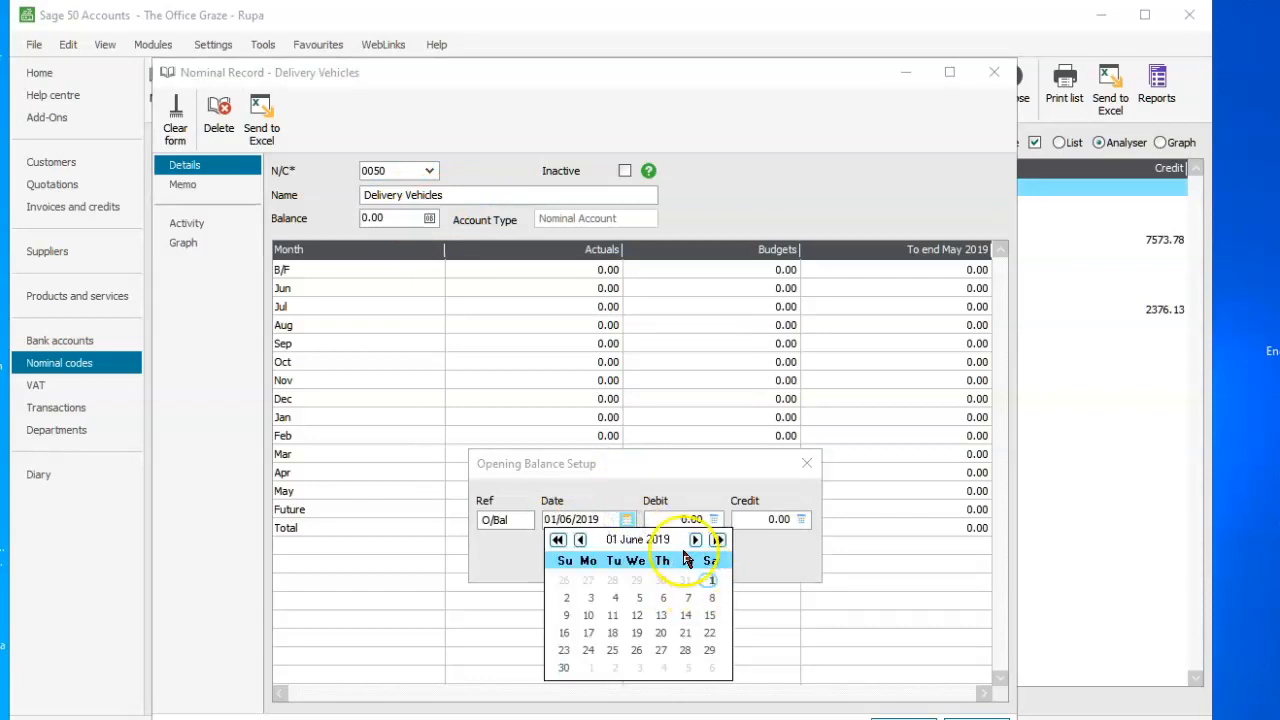
{"action": "left_click", "coordinate": [679, 518]}
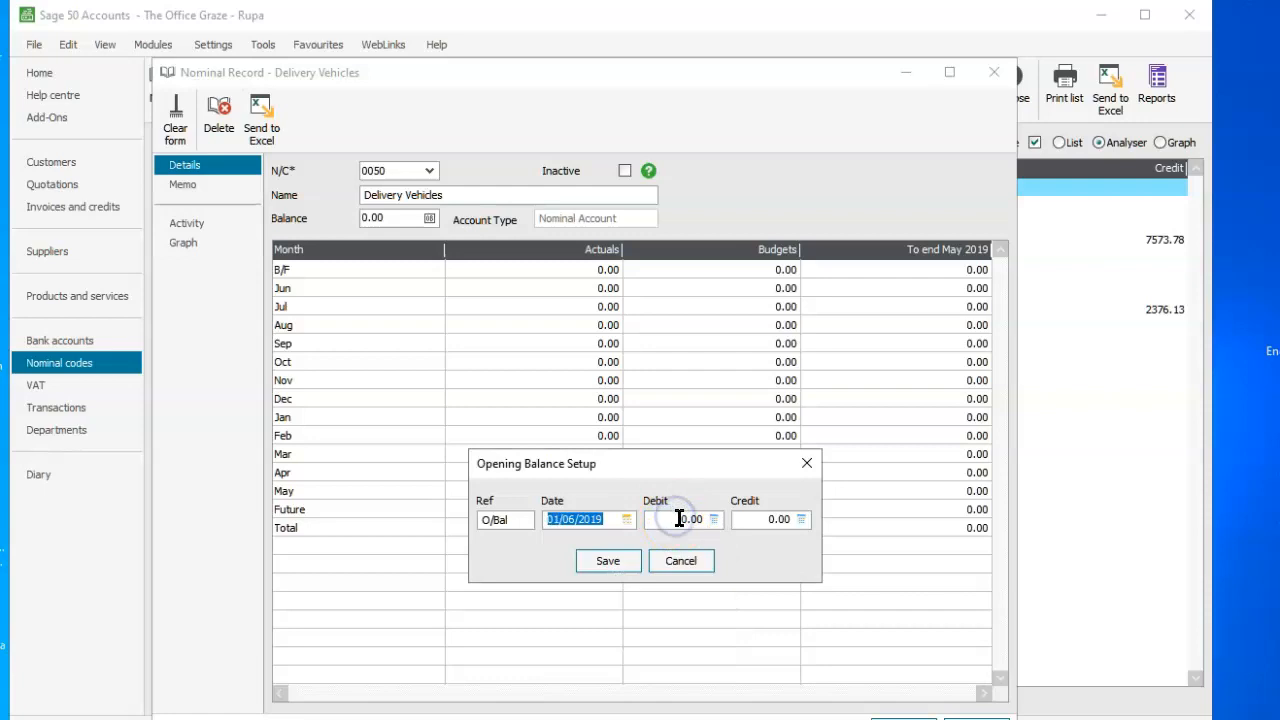
{"action": "left_click", "coordinate": [677, 518]}
{"action": "left_click", "coordinate": [610, 562]}
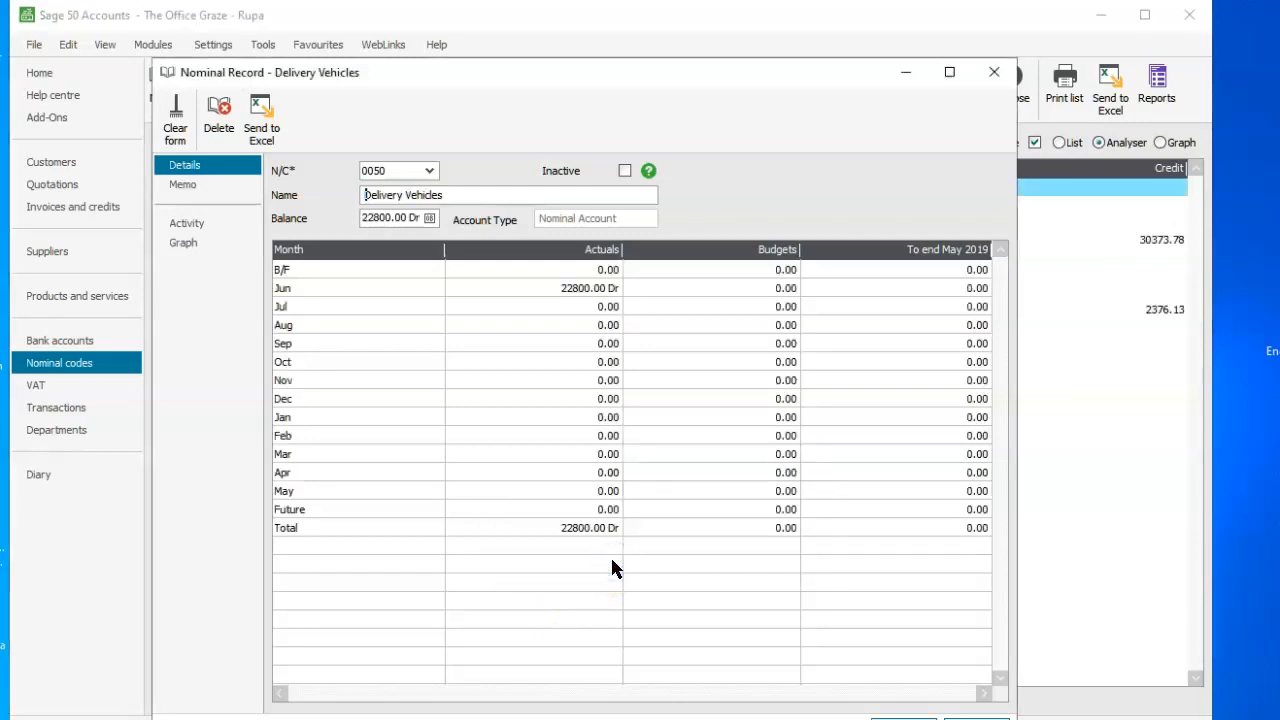
{"action": "left_click", "coordinate": [903, 718]}
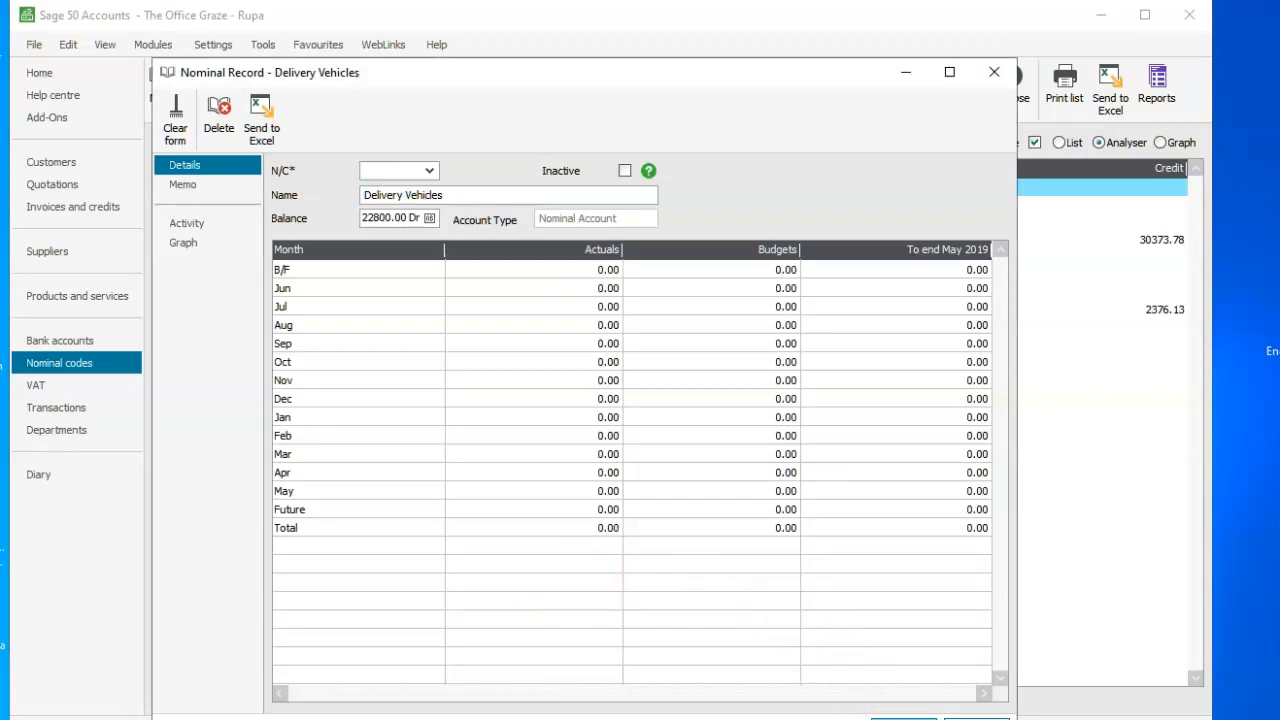
- Load nominal code 0051, rename it Delivery Vehicles Depreciation and save the account details for opening balance entry
{"action": "type", "text": "0051"}
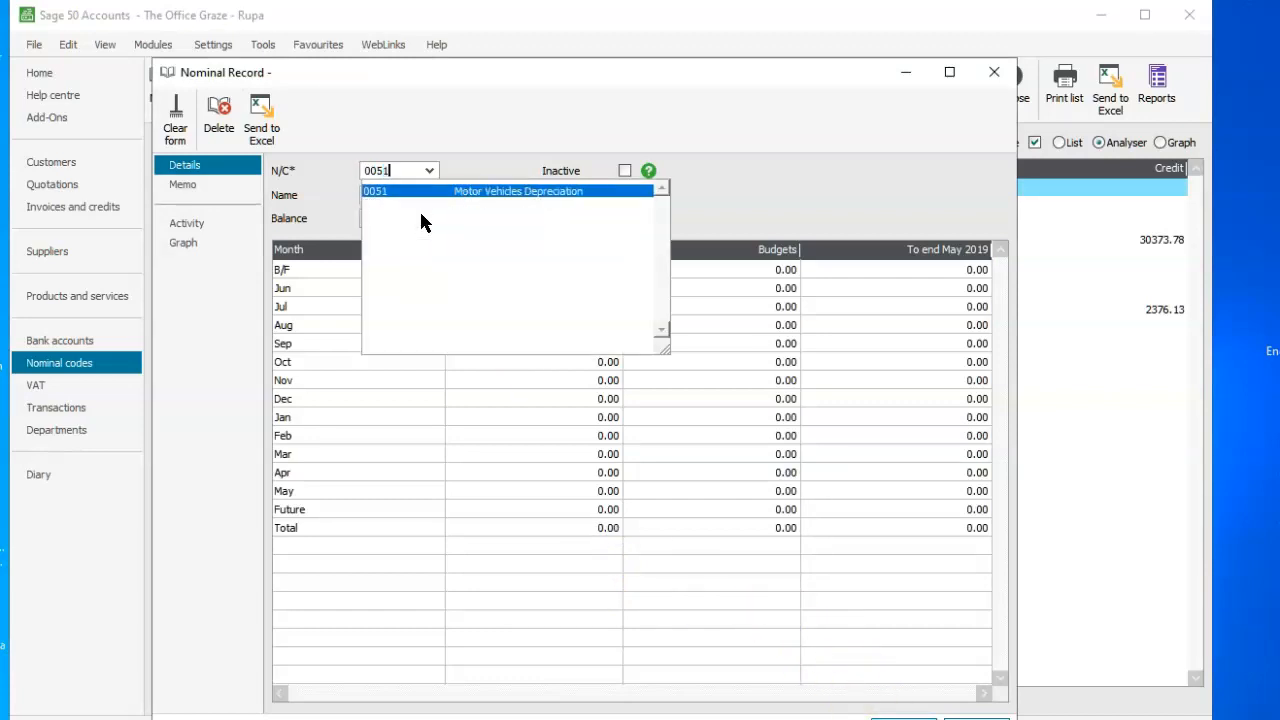
{"action": "key", "text": "Tab"}
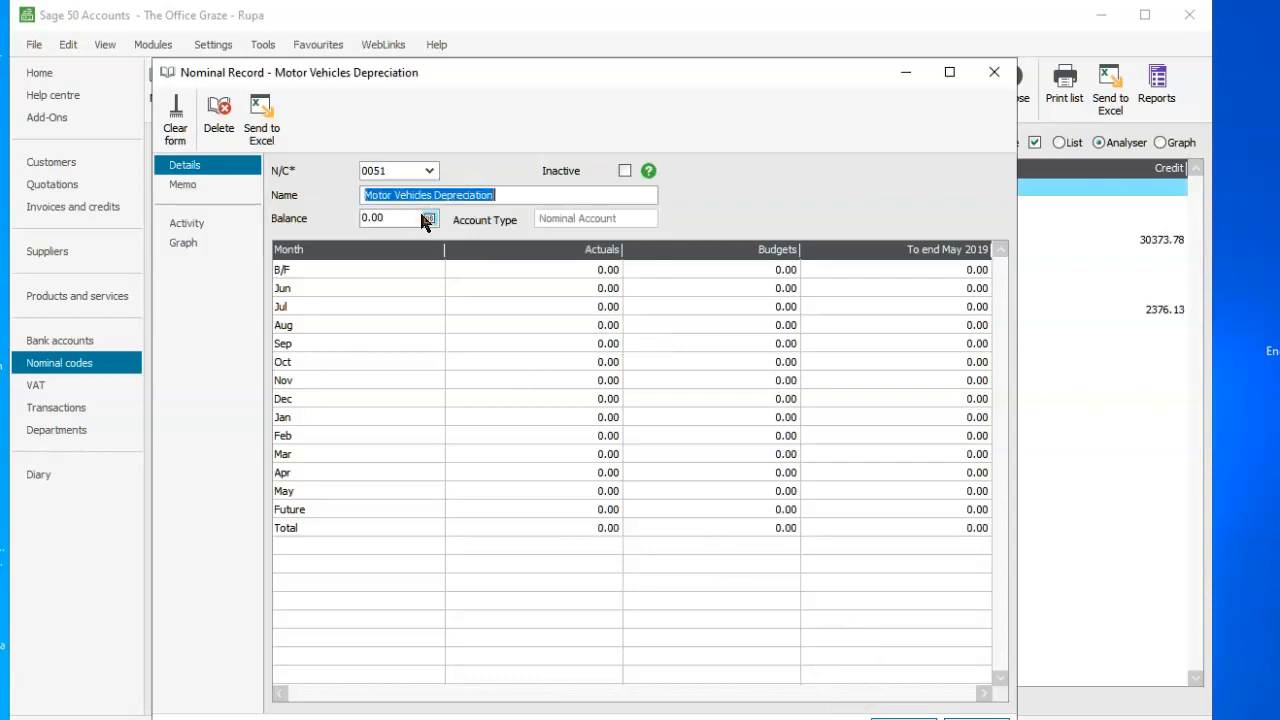
{"action": "left_click", "coordinate": [395, 195]}
{"action": "key", "text": "BackSpace"}
{"action": "key", "text": "BackSpace"}
{"action": "key", "text": "BackSpace"}
{"action": "key", "text": "BackSpace"}
{"action": "key", "text": "BackSpace"}
{"action": "key", "text": "BackSpace"}
{"action": "type", "text": "Delivery"}
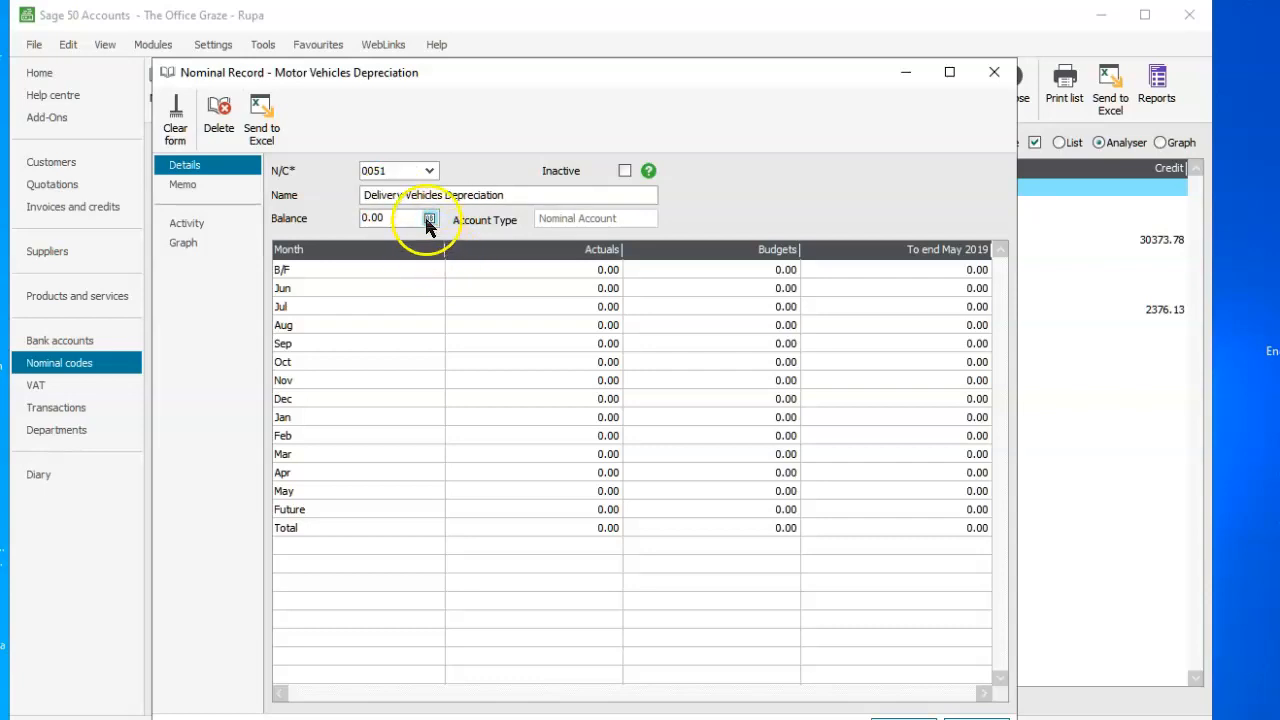
{"action": "left_click", "coordinate": [429, 218]}
{"action": "left_click", "coordinate": [591, 466]}
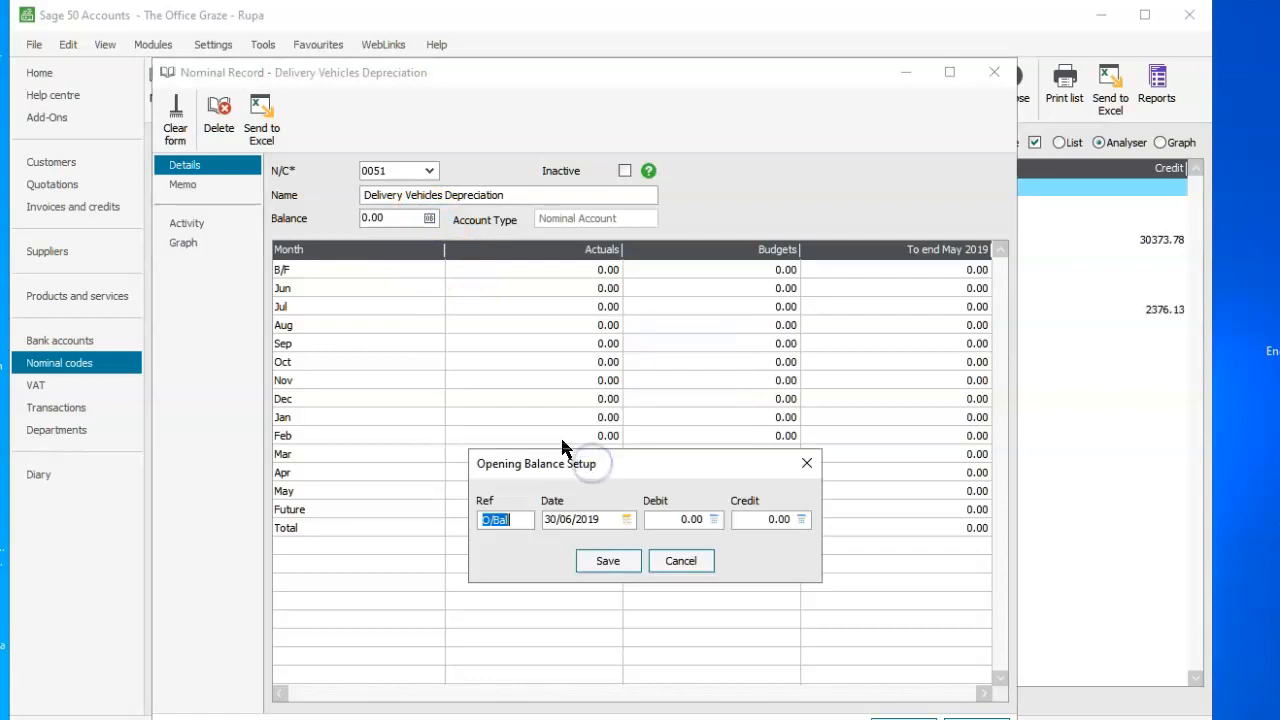
- Enter a 5000.00 credit opening balance dated 01/06/2019 for Delivery Vehicles Depreciation, checking the Office graze trial balance, and save the record
{"action": "left_click", "coordinate": [628, 520]}
{"action": "left_click", "coordinate": [712, 580]}
{"action": "left_click", "coordinate": [772, 519]}
{"action": "left_click", "coordinate": [762, 520]}
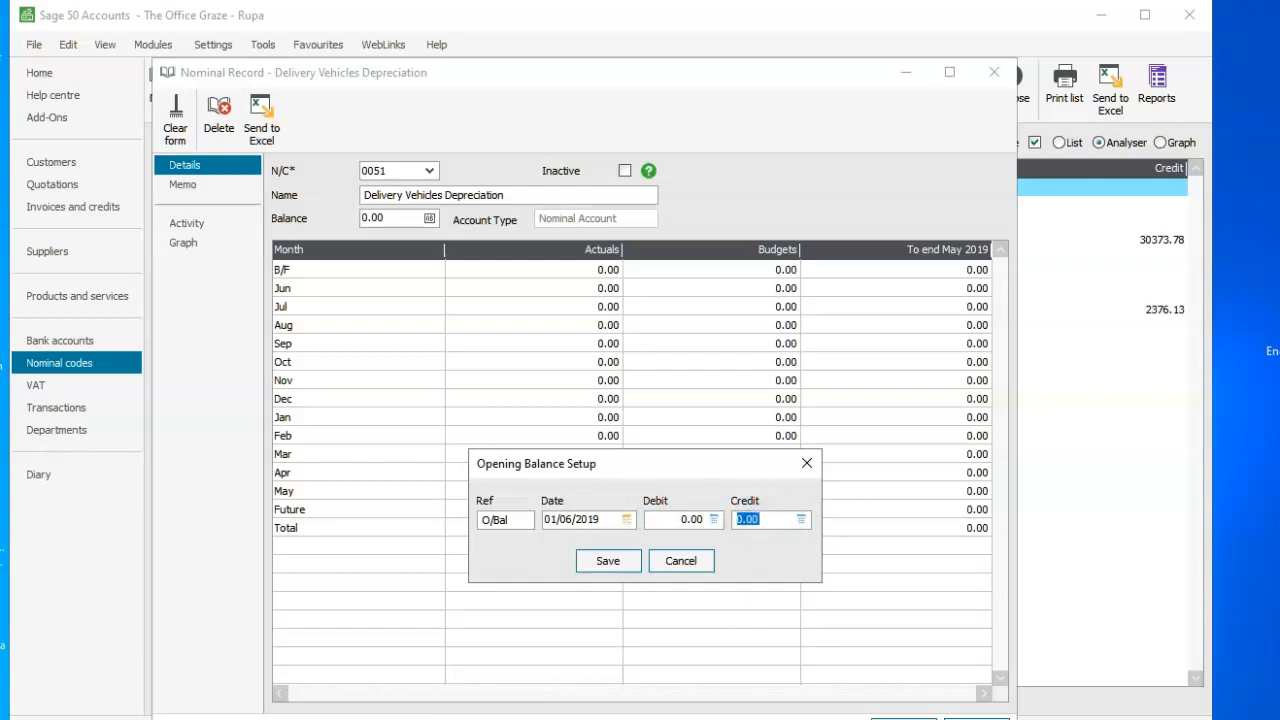
{"action": "key", "text": "alt+Tab"}
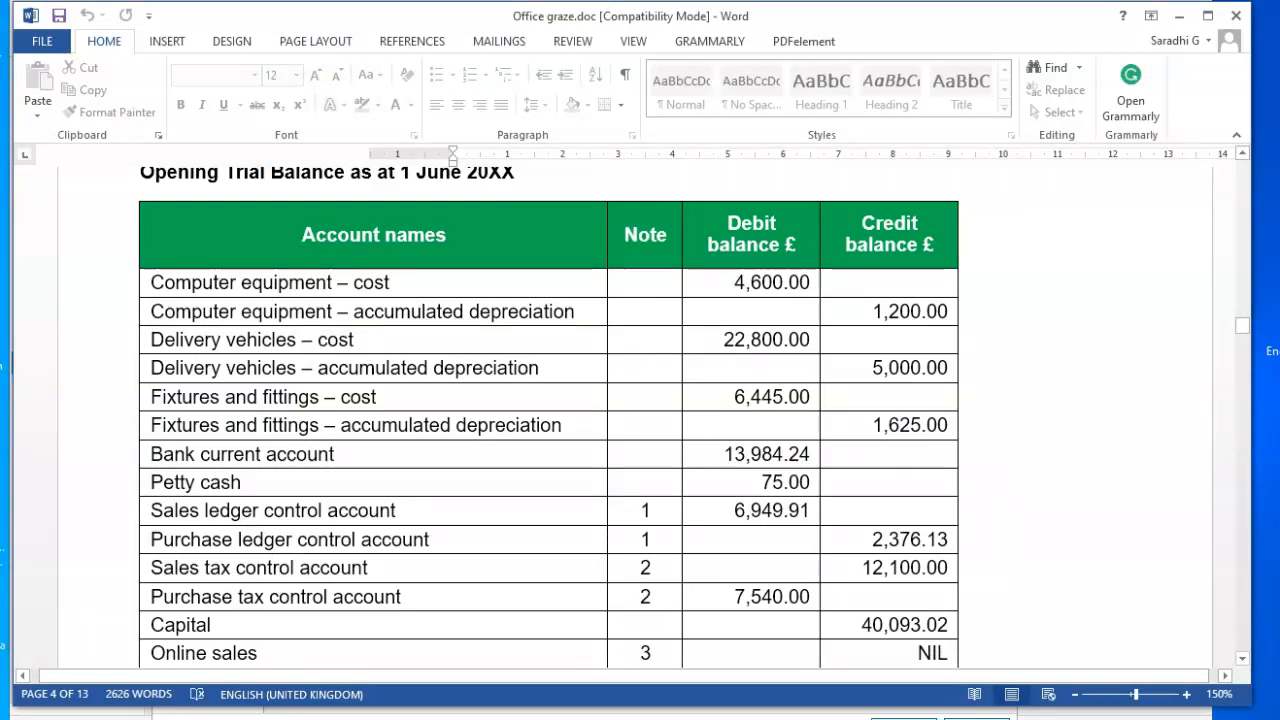
{"action": "key", "text": "alt+Tab"}
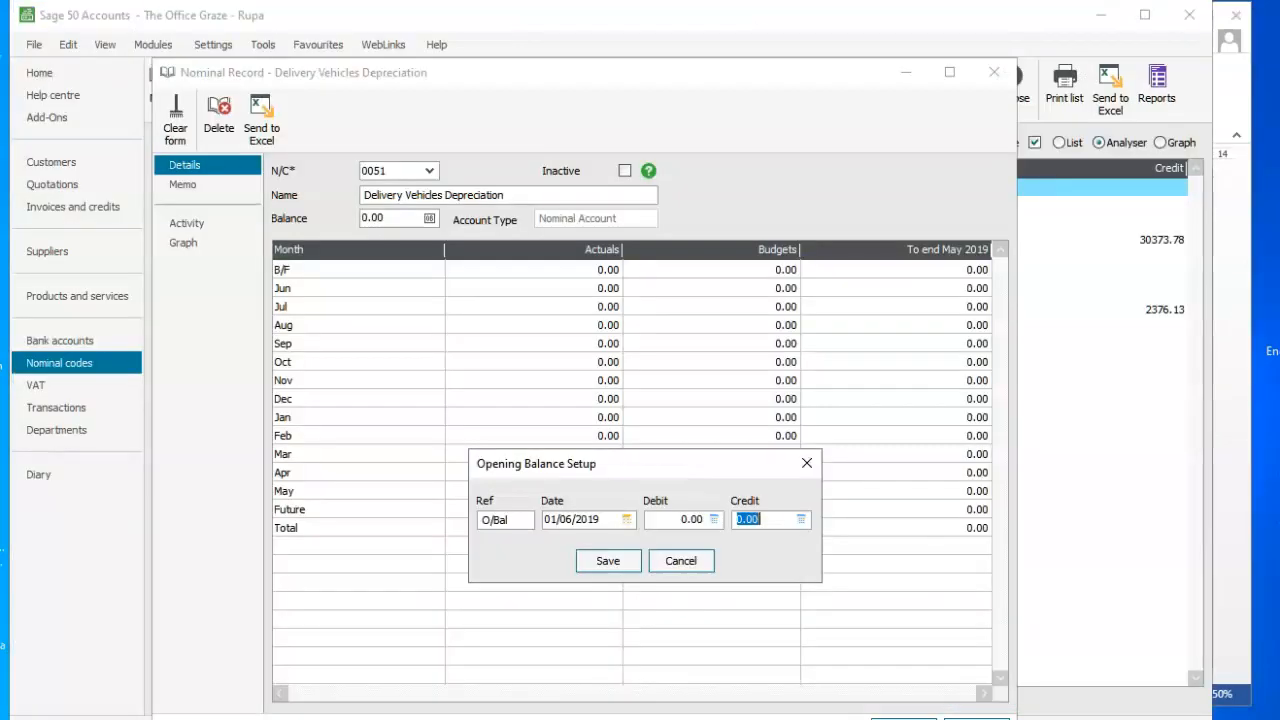
{"action": "type", "text": "5000"}
{"action": "left_click", "coordinate": [608, 561]}
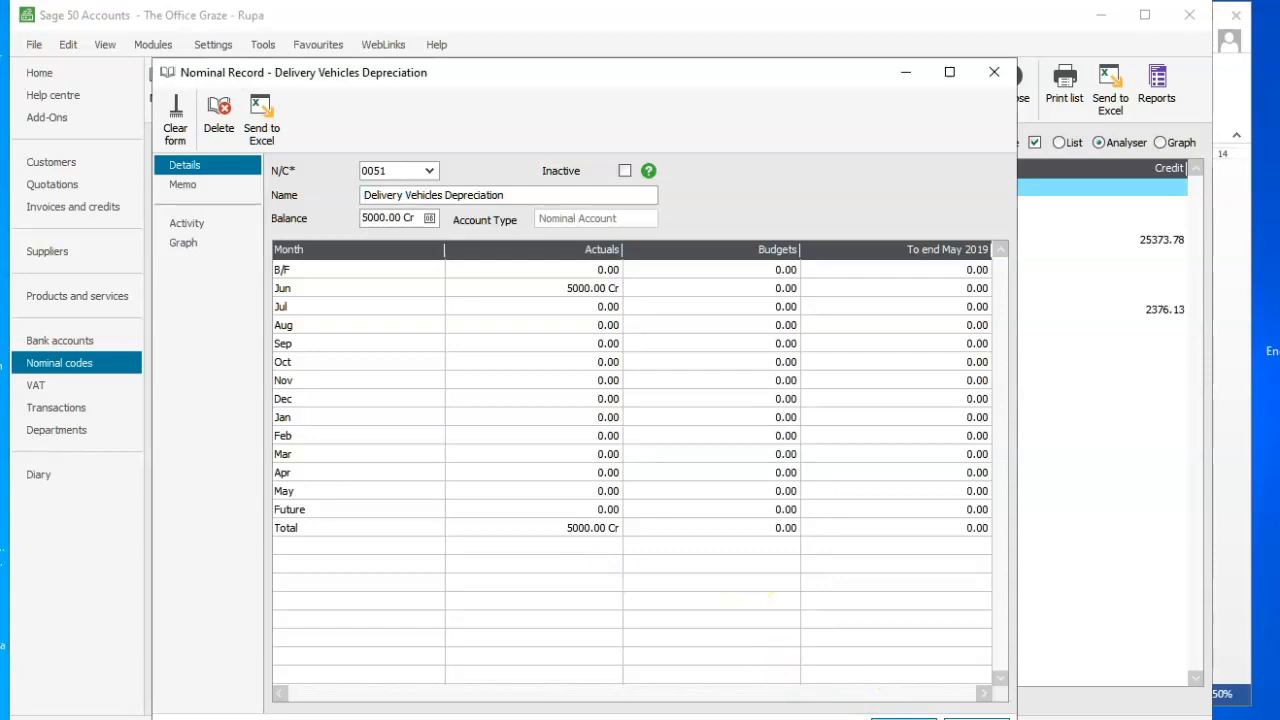
{"action": "left_click", "coordinate": [903, 719]}
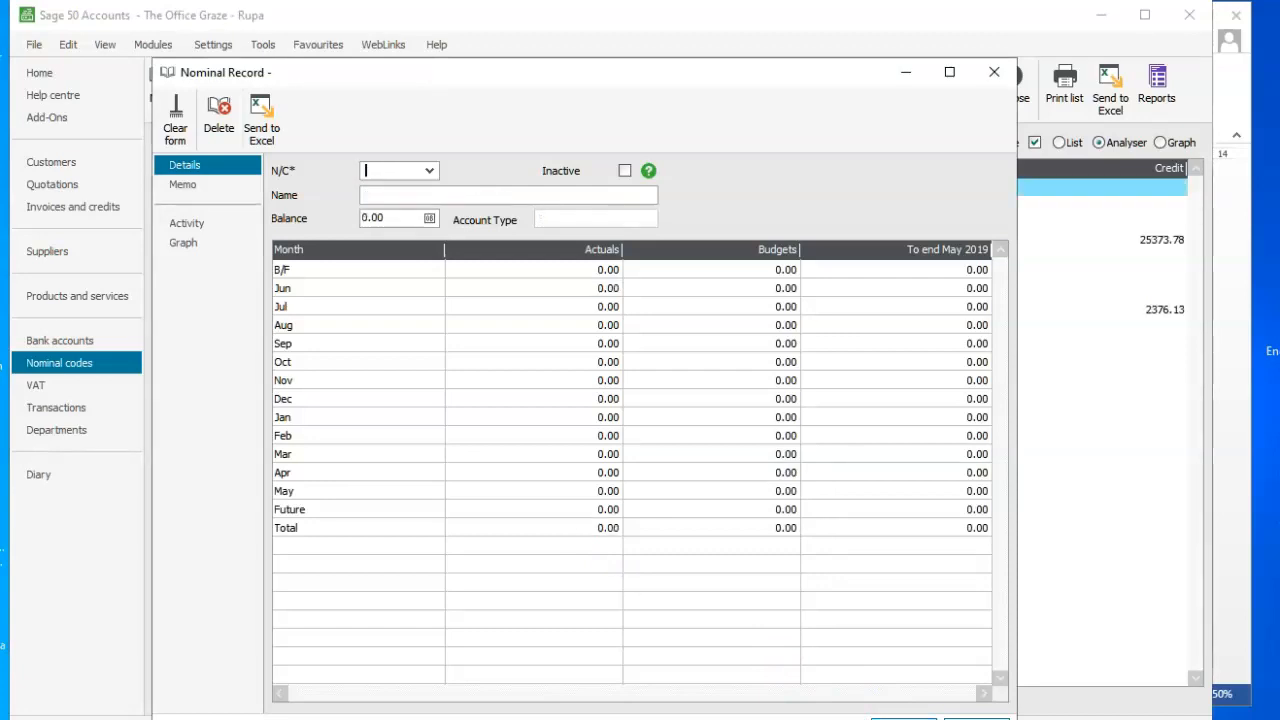
- Load nominal code 0040 Furniture and Fixtures, rename it Fixtures and Fittings and save the account details for opening balance entry
{"action": "left_click", "coordinate": [583, 631]}
{"action": "left_click", "coordinate": [429, 171]}
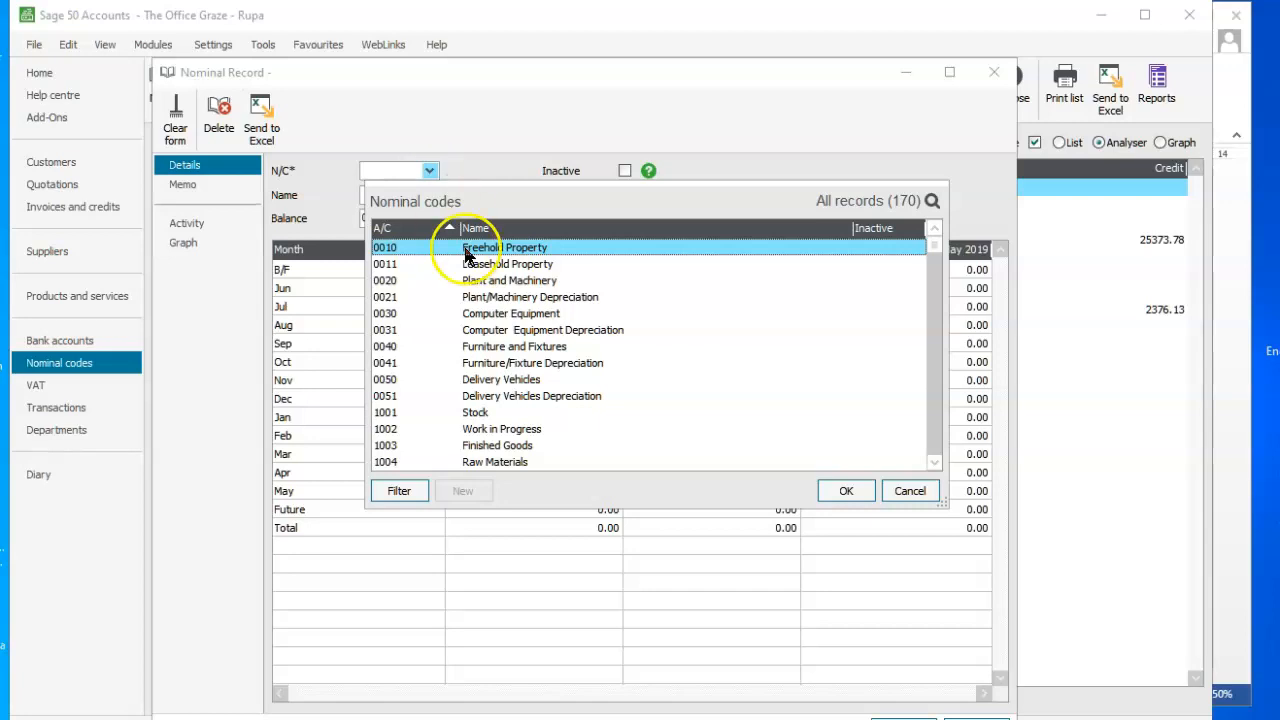
{"action": "left_click", "coordinate": [490, 347]}
{"action": "left_click", "coordinate": [846, 491]}
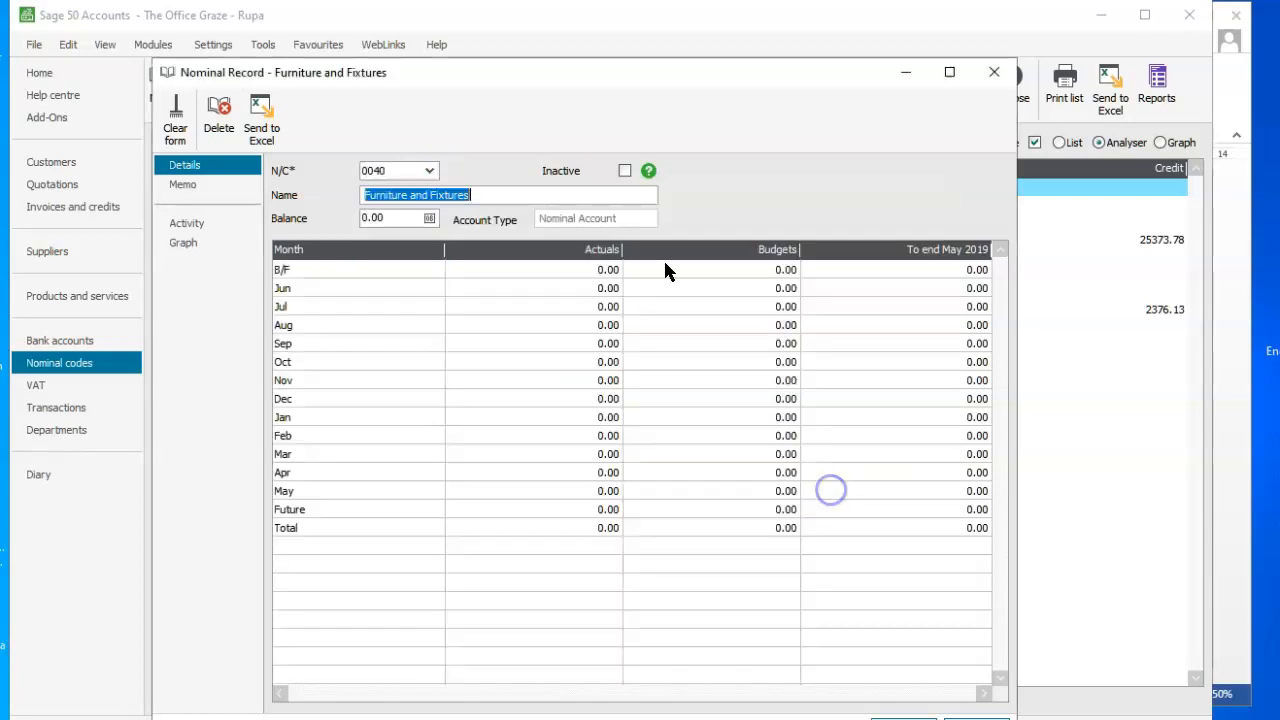
{"action": "type", "text": "Fi"}
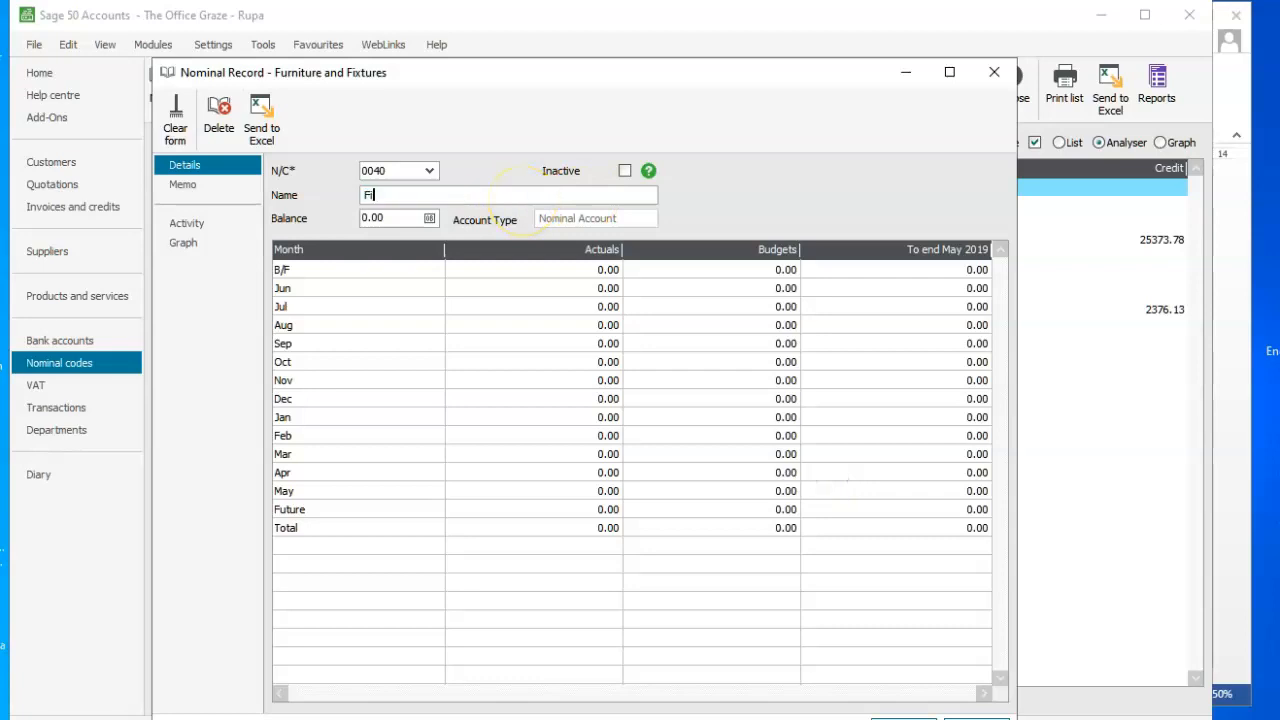
{"action": "type", "text": "xtures and Fittings"}
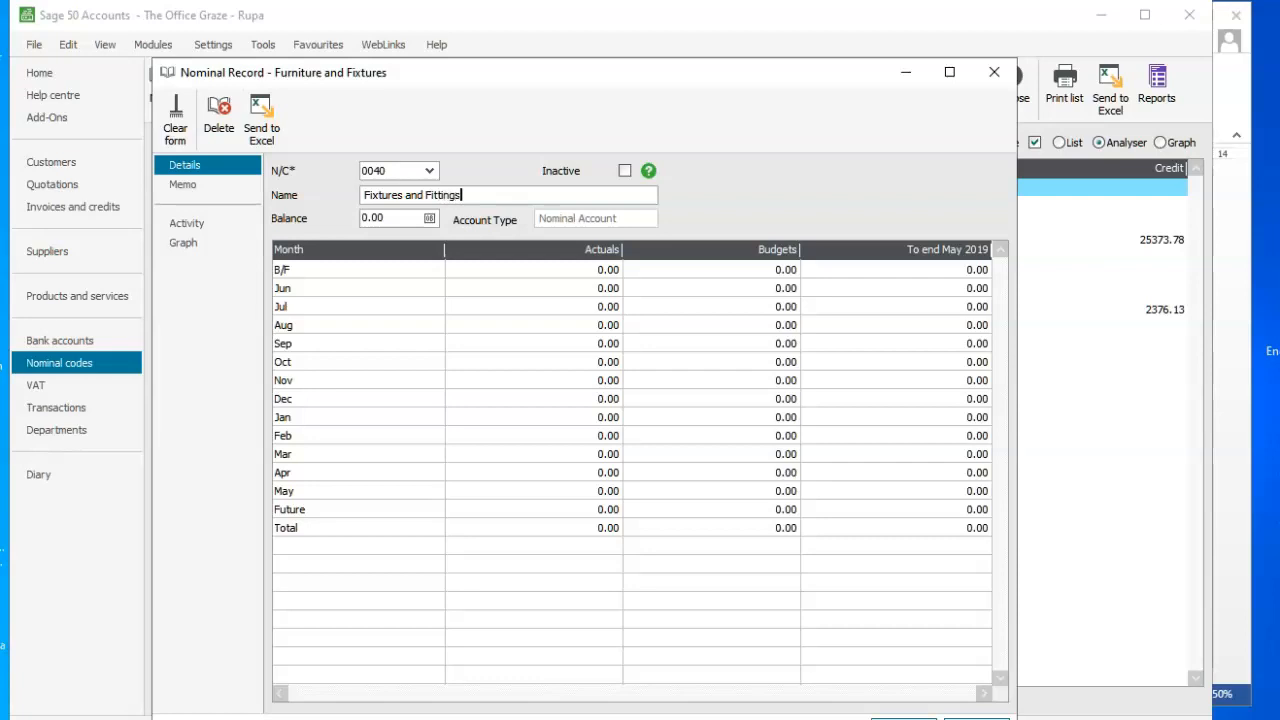
{"action": "left_click", "coordinate": [428, 218]}
{"action": "left_click", "coordinate": [612, 465]}
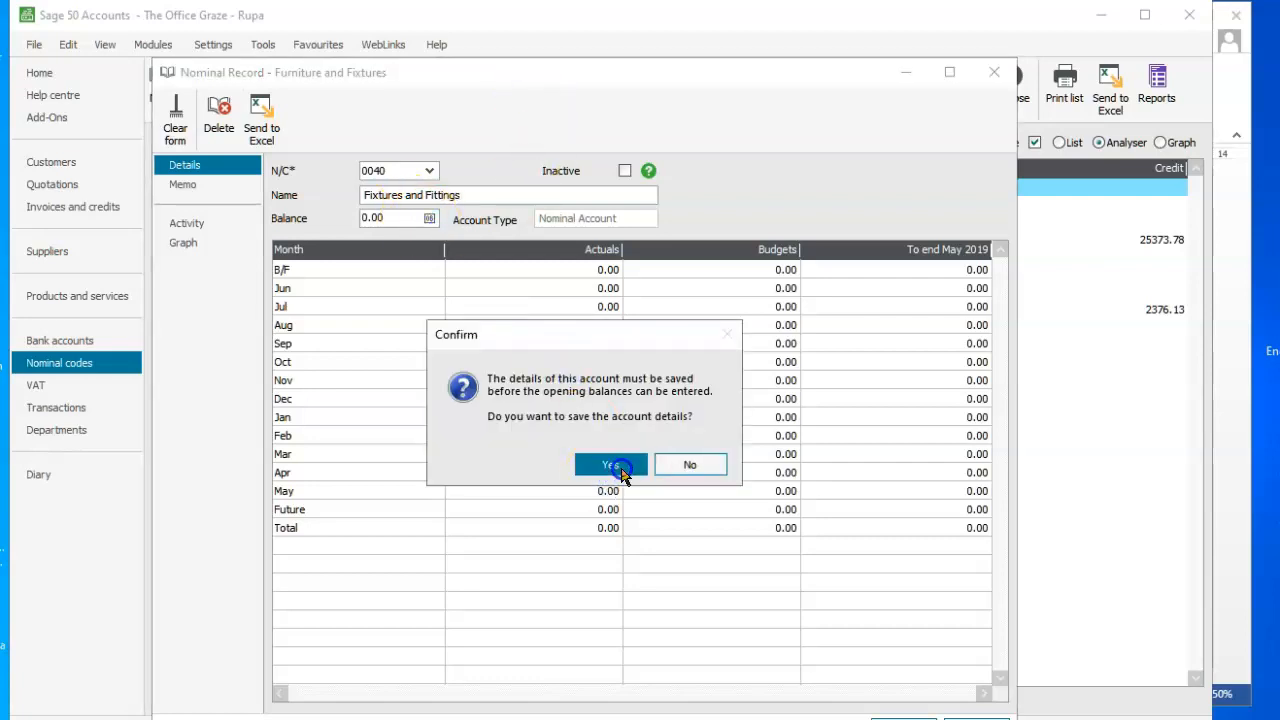
- Enter a 6445.00 debit opening balance dated 01/06/2019 for Fixtures and Fittings, checking the Office graze trial balance, and save the record
{"action": "left_click", "coordinate": [625, 519]}
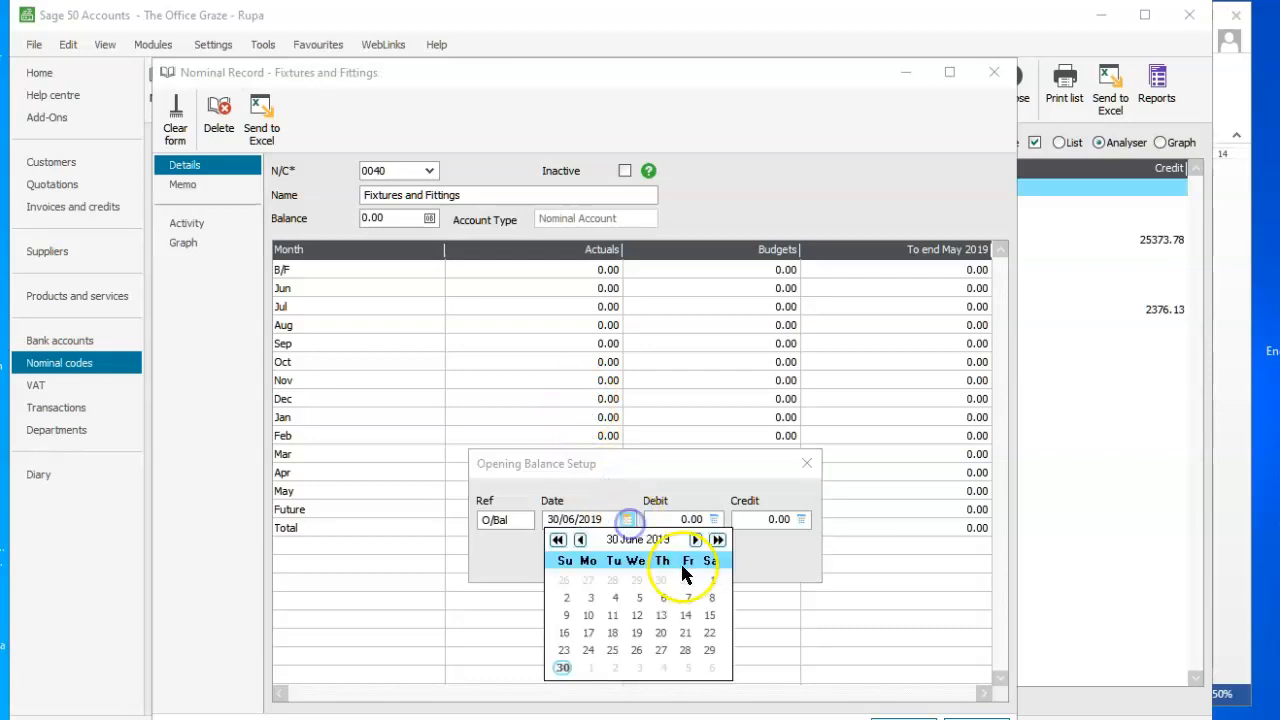
{"action": "left_click", "coordinate": [712, 582]}
{"action": "left_click", "coordinate": [686, 519]}
{"action": "double_click", "coordinate": [686, 519]}
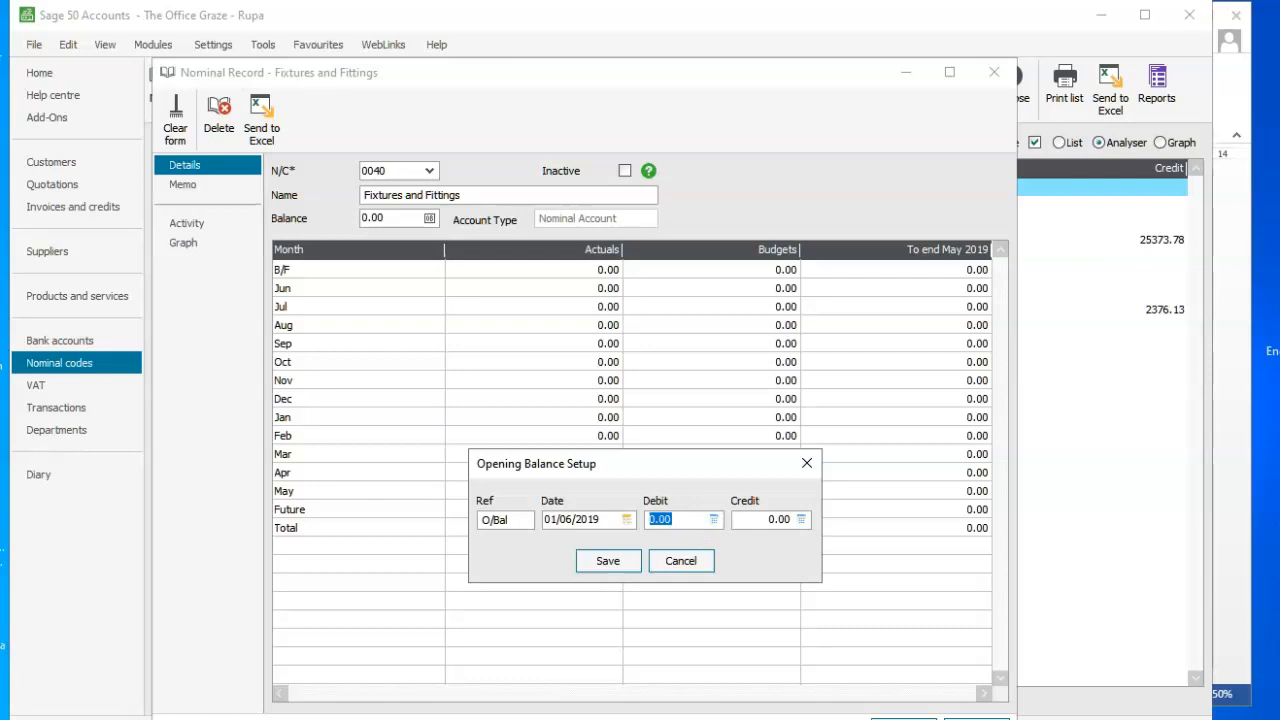
{"action": "key", "text": "alt+Tab"}
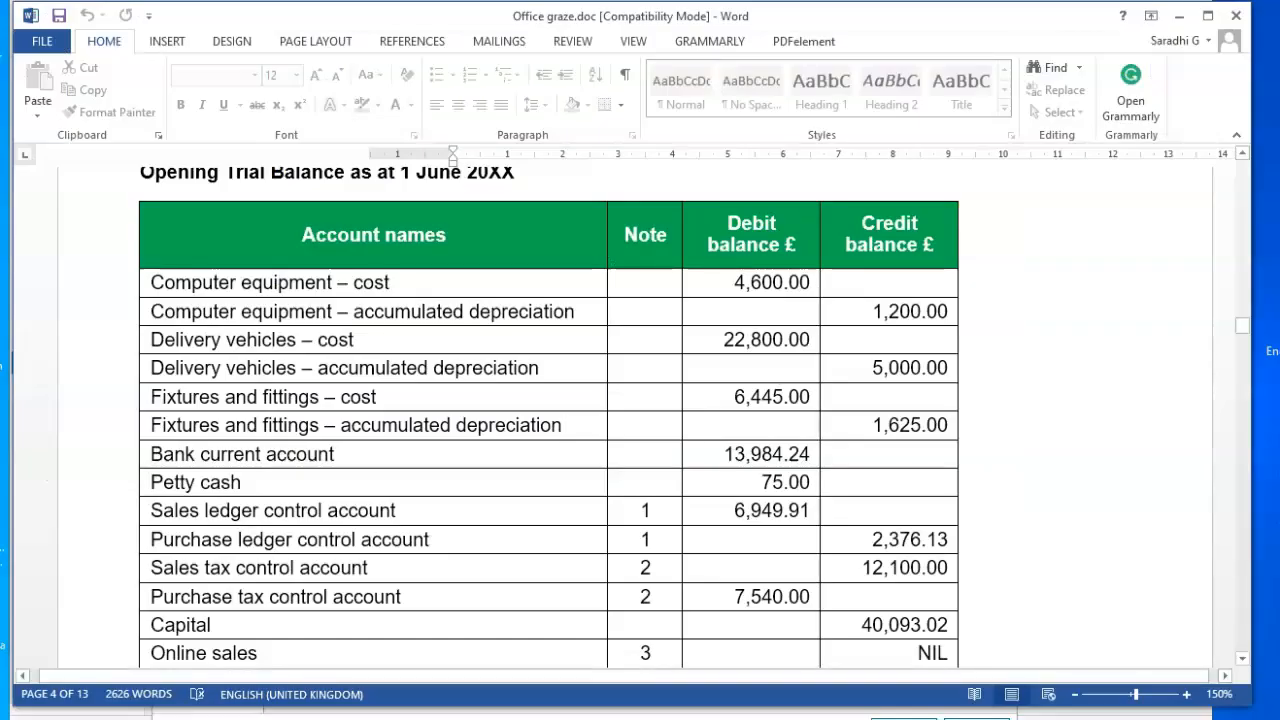
{"action": "key", "text": "alt+Tab"}
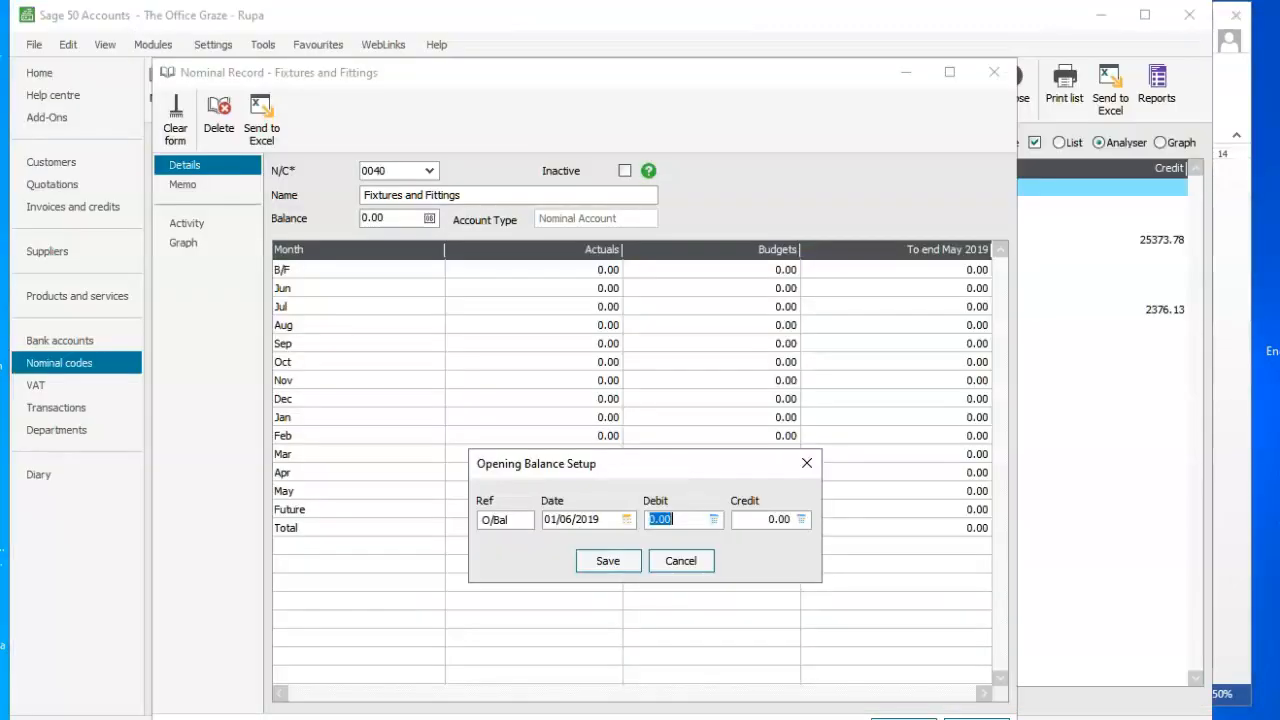
{"action": "type", "text": "6445"}
{"action": "left_click", "coordinate": [612, 562]}
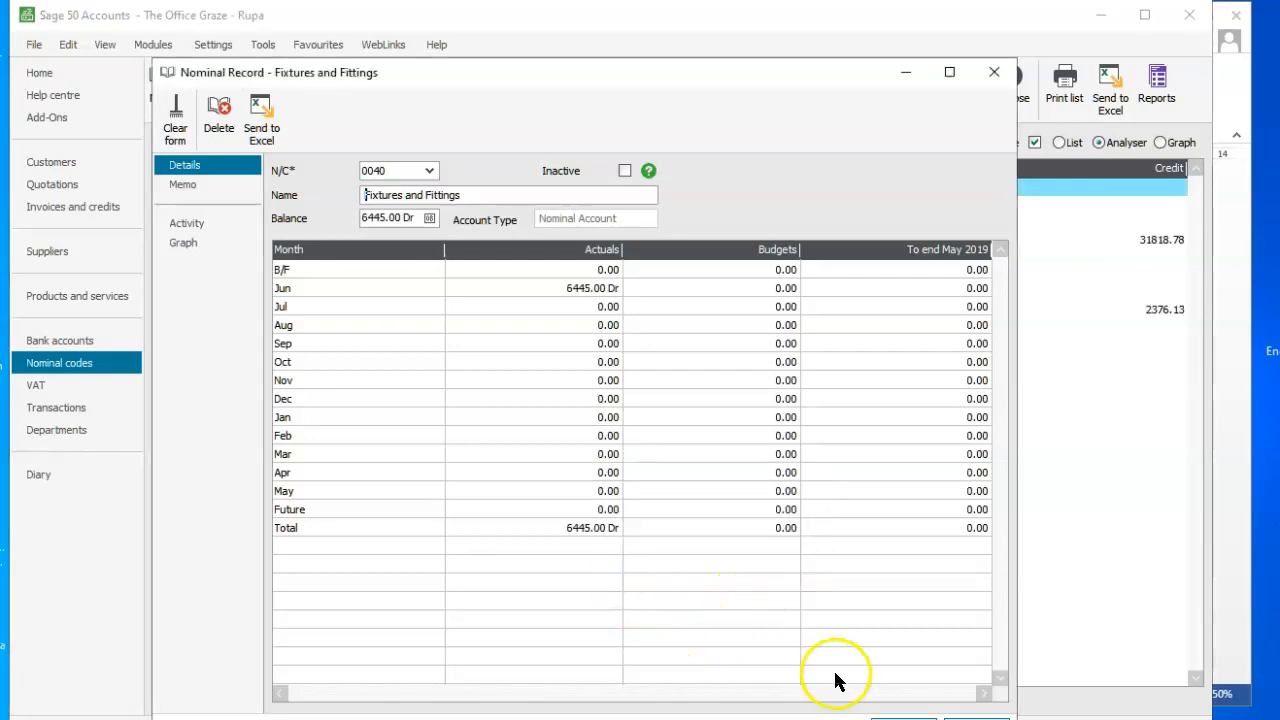
{"action": "left_click", "coordinate": [903, 719]}
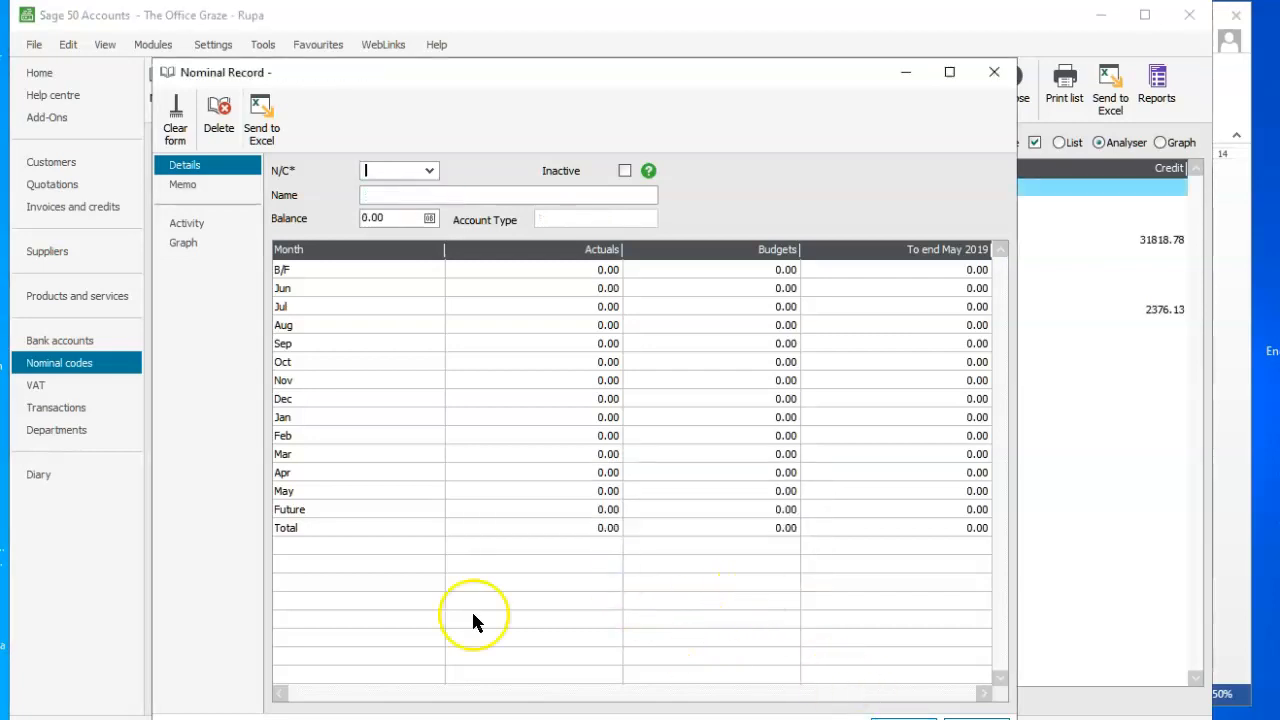
- Load nominal code 0041 Furniture/Fixture Depreciation, rename it Fixtures and fittings depreciation and save the account details
{"action": "left_click", "coordinate": [330, 719]}
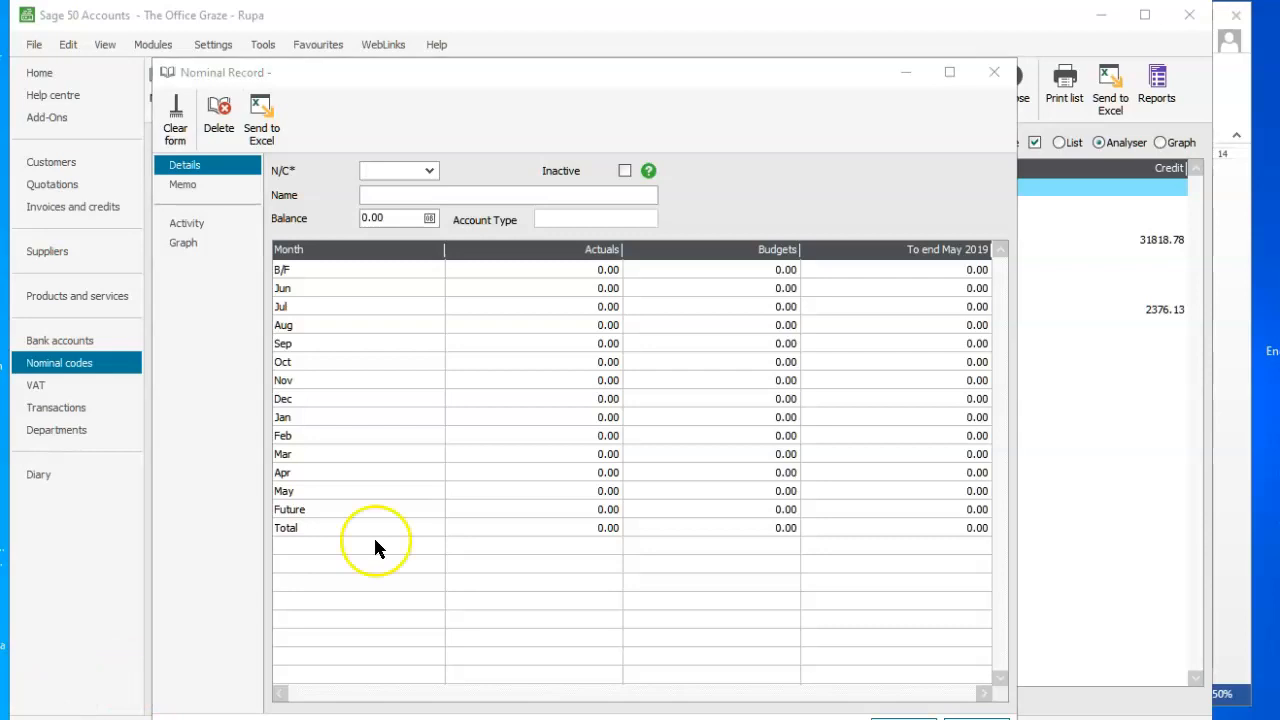
{"action": "left_click", "coordinate": [429, 171]}
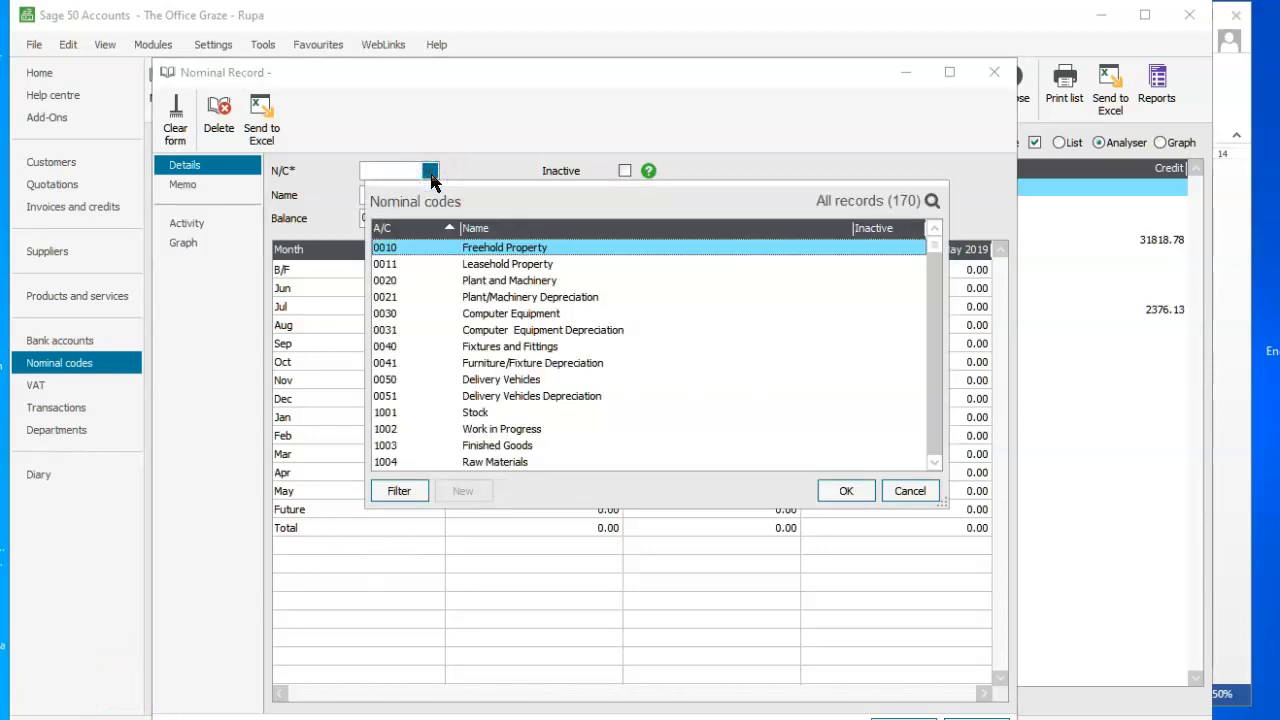
{"action": "left_click", "coordinate": [484, 365]}
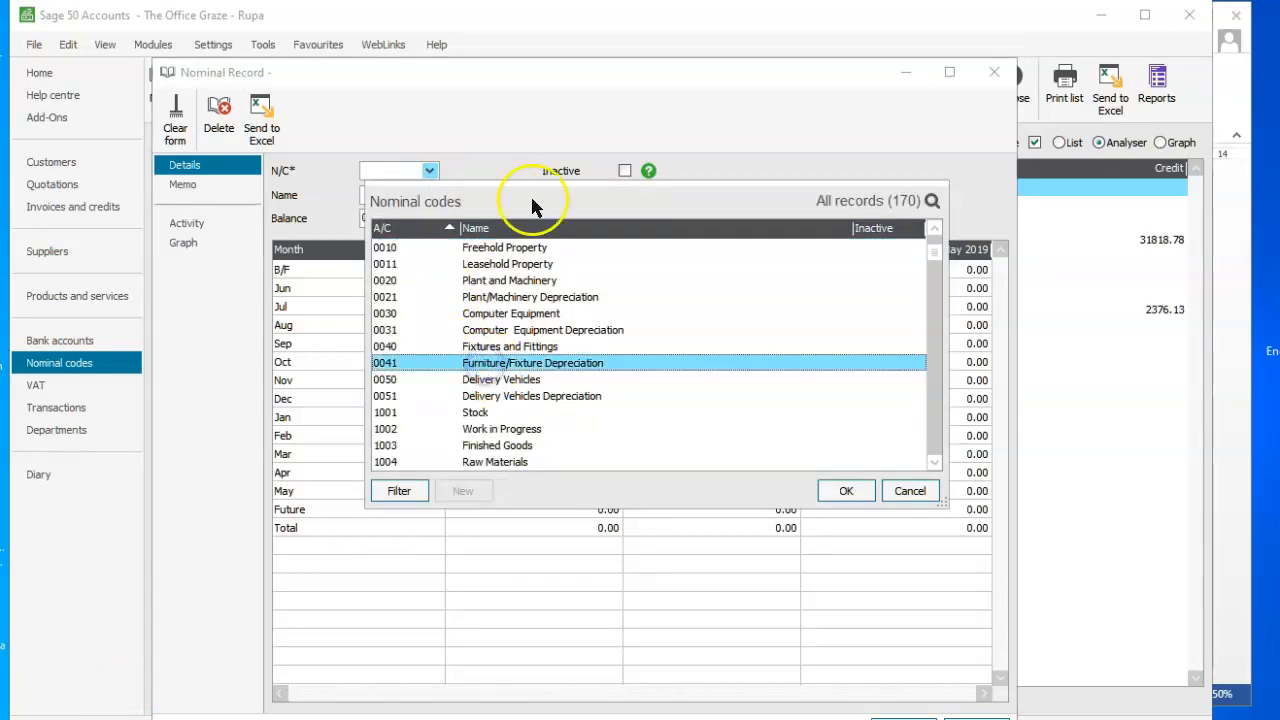
{"action": "left_click", "coordinate": [843, 492]}
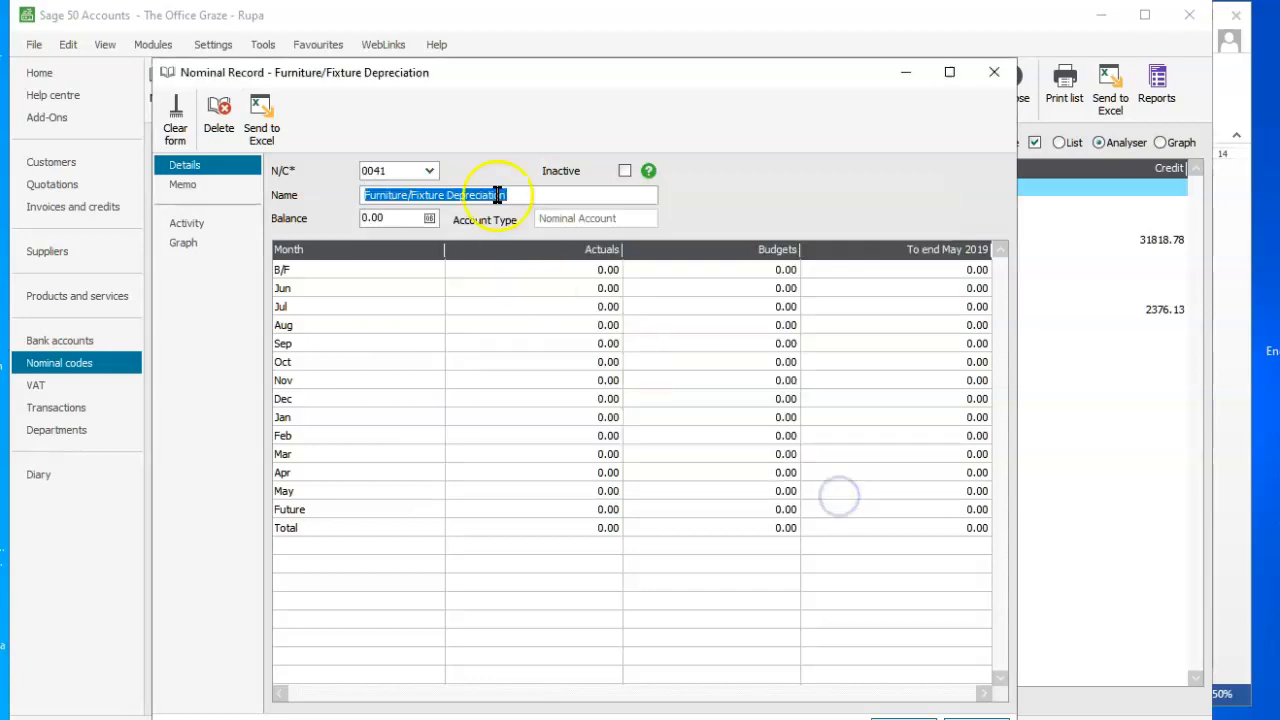
{"action": "type", "text": "Fixt"}
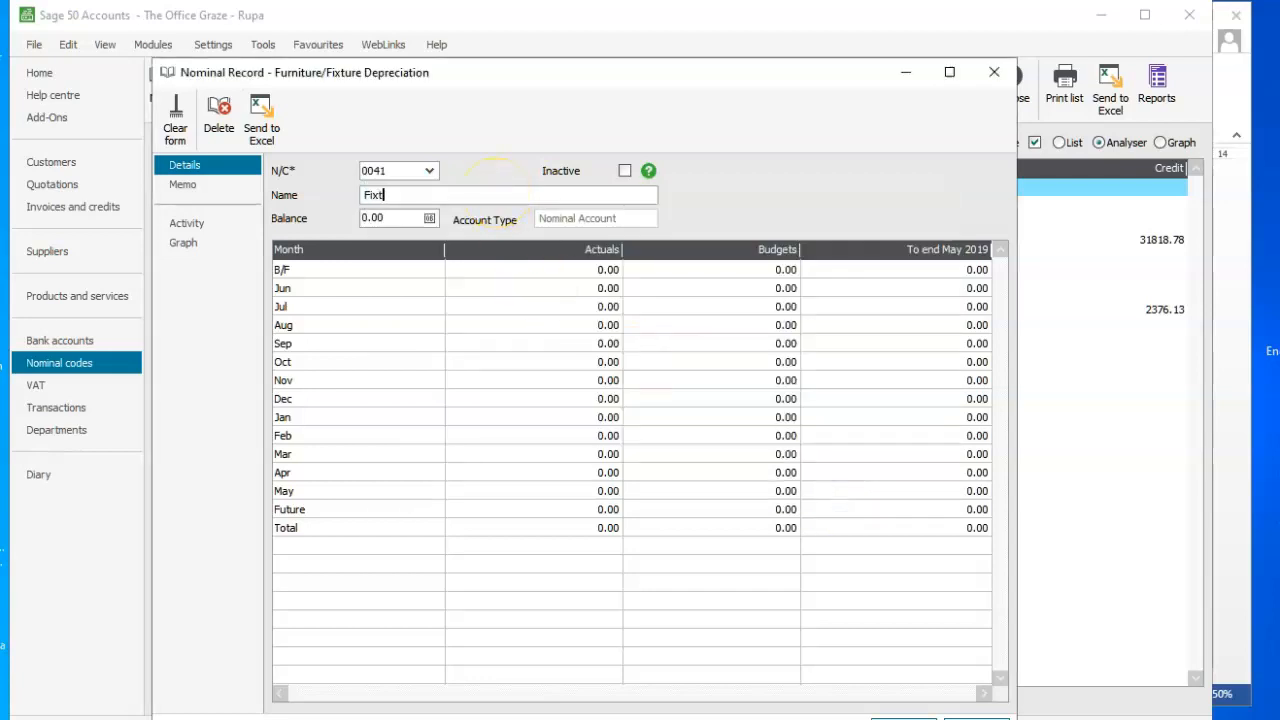
{"action": "type", "text": "ures and fittings depreciation"}
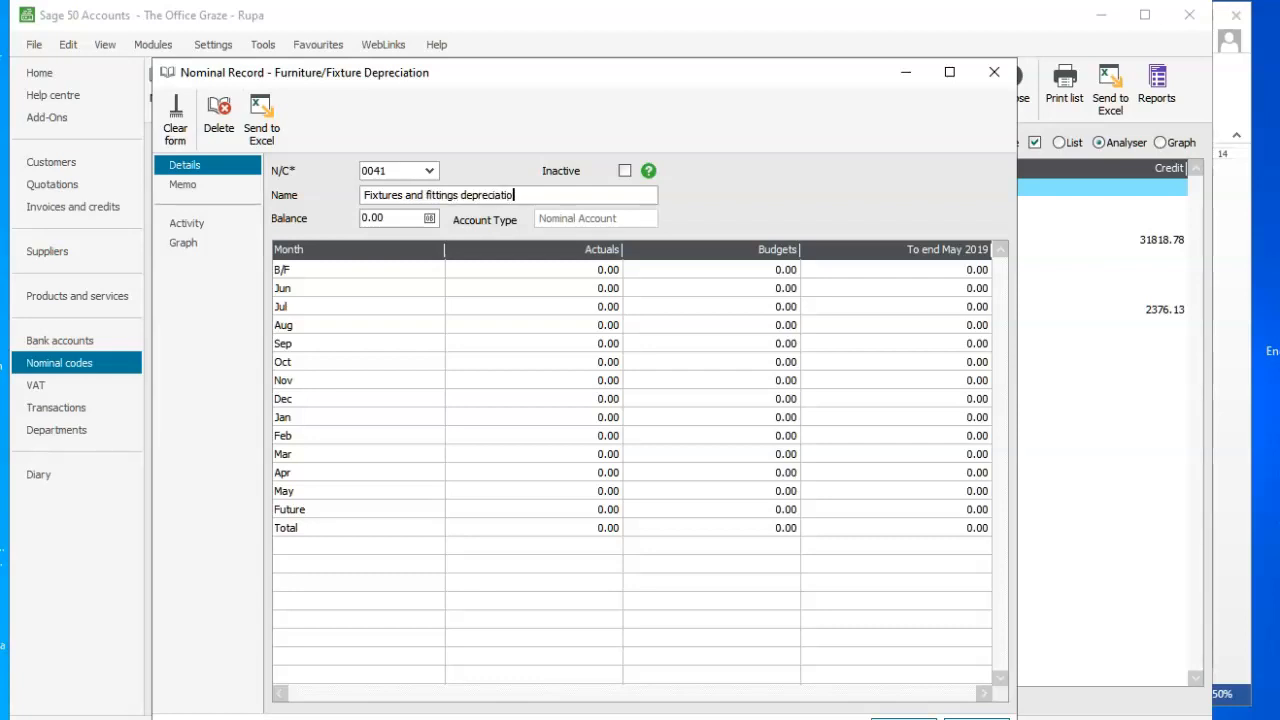
{"action": "left_click", "coordinate": [429, 218]}
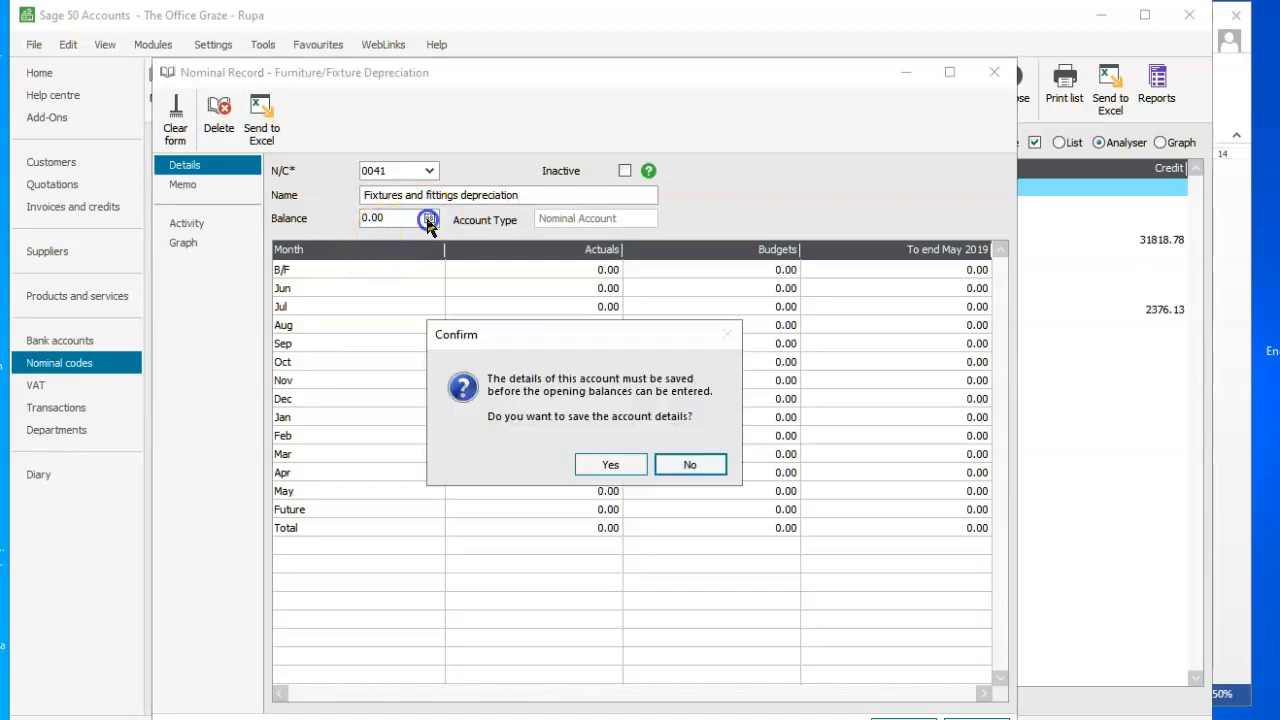
{"action": "left_click", "coordinate": [602, 464]}
- Enter a 1625.00 debit opening balance dated 01/06/2019 for Fixtures and fittings depreciation, checking the Office graze trial balance, and save the record
{"action": "left_click", "coordinate": [627, 519]}
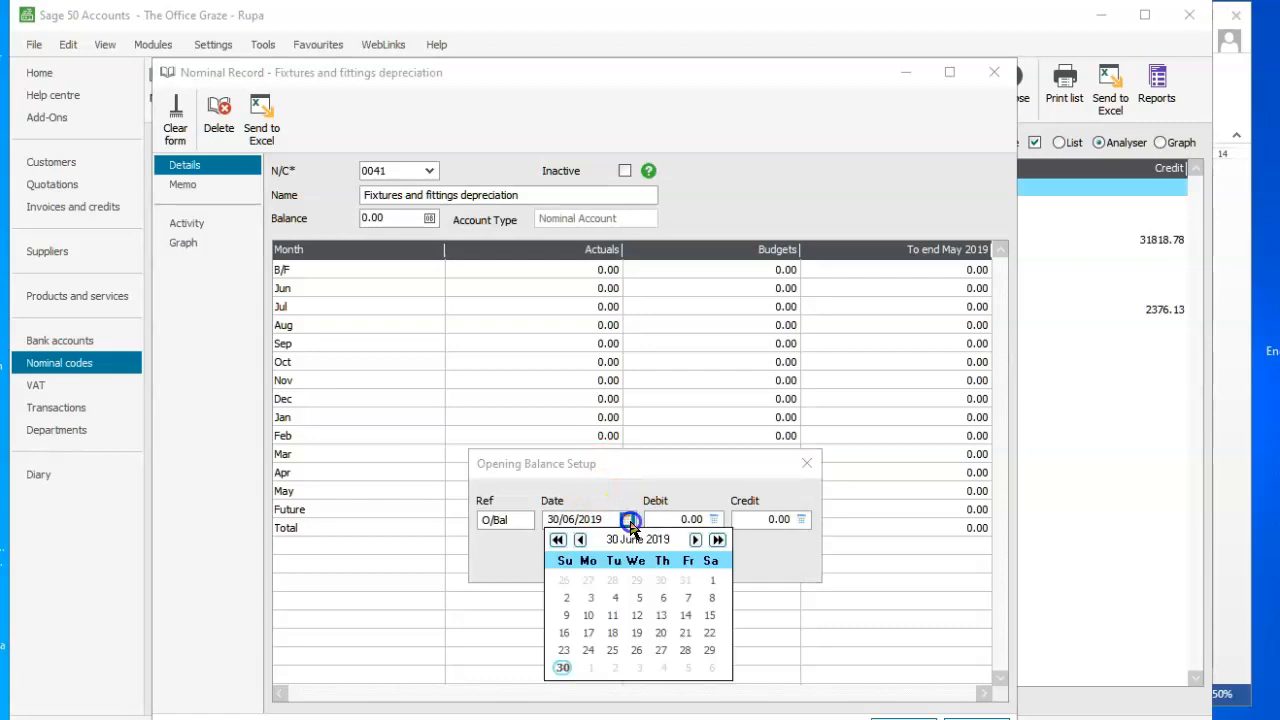
{"action": "left_click", "coordinate": [708, 585]}
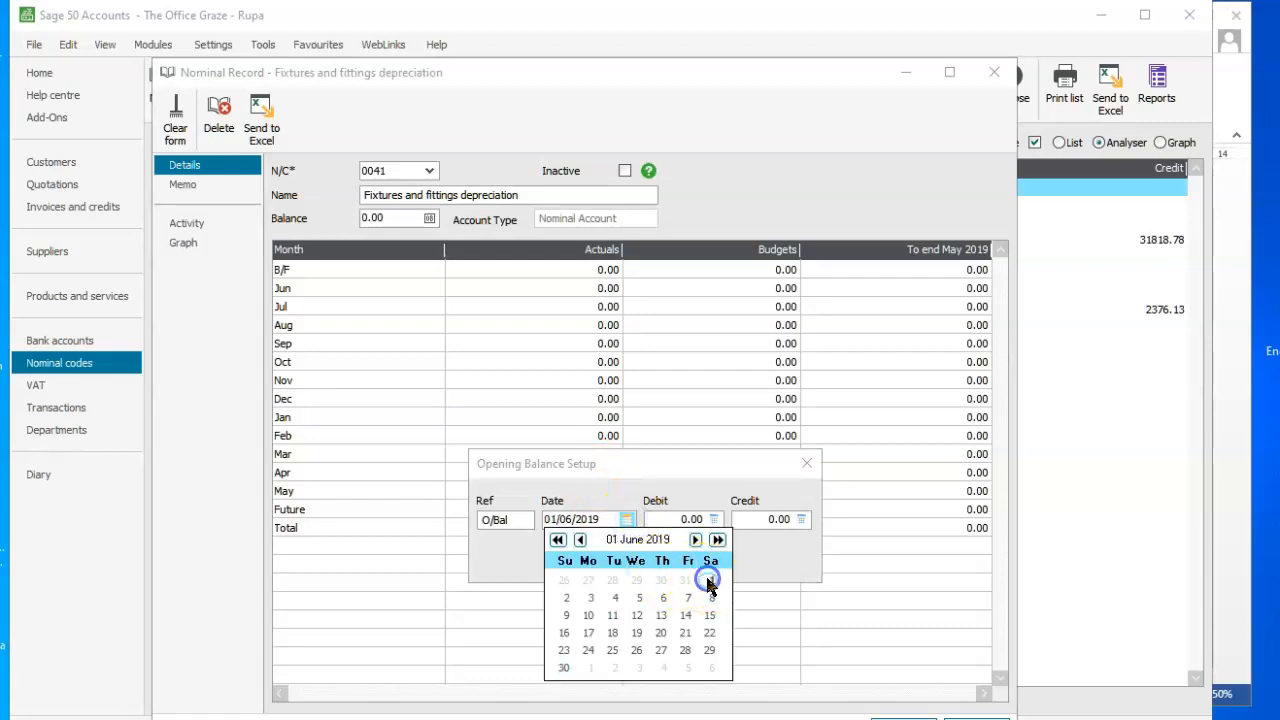
{"action": "left_click", "coordinate": [768, 565]}
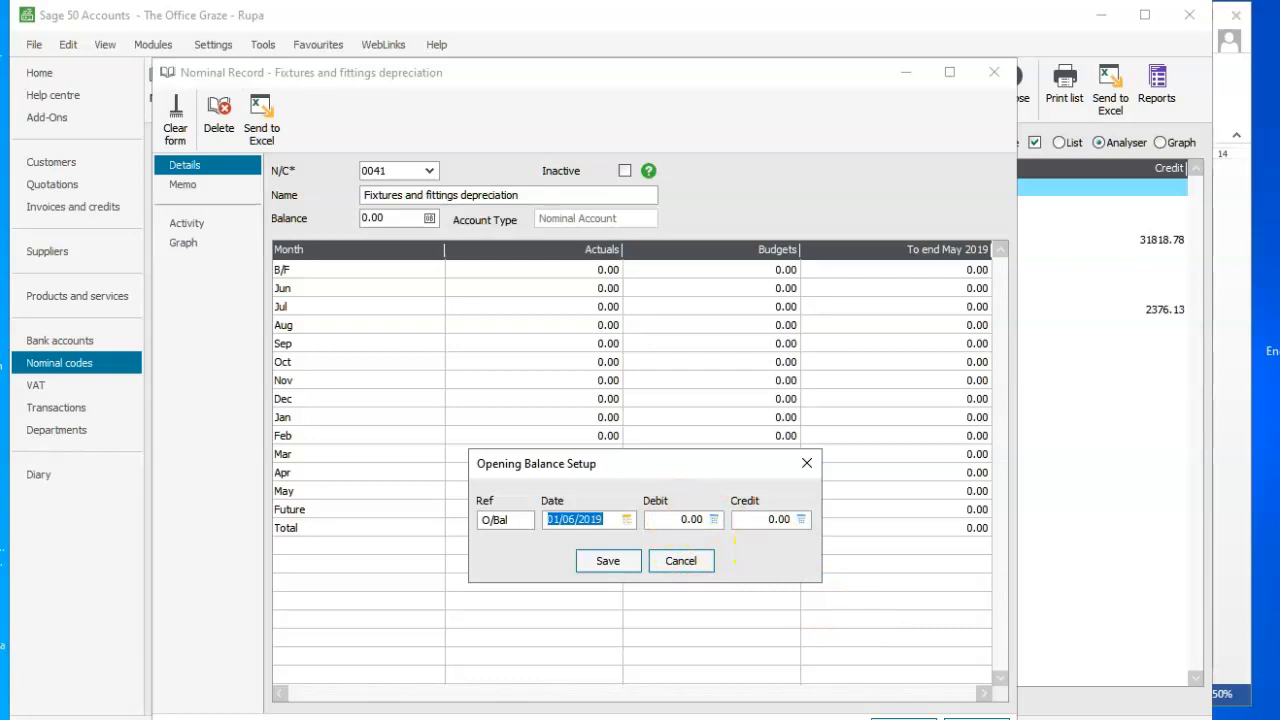
{"action": "key", "text": "alt+Tab"}
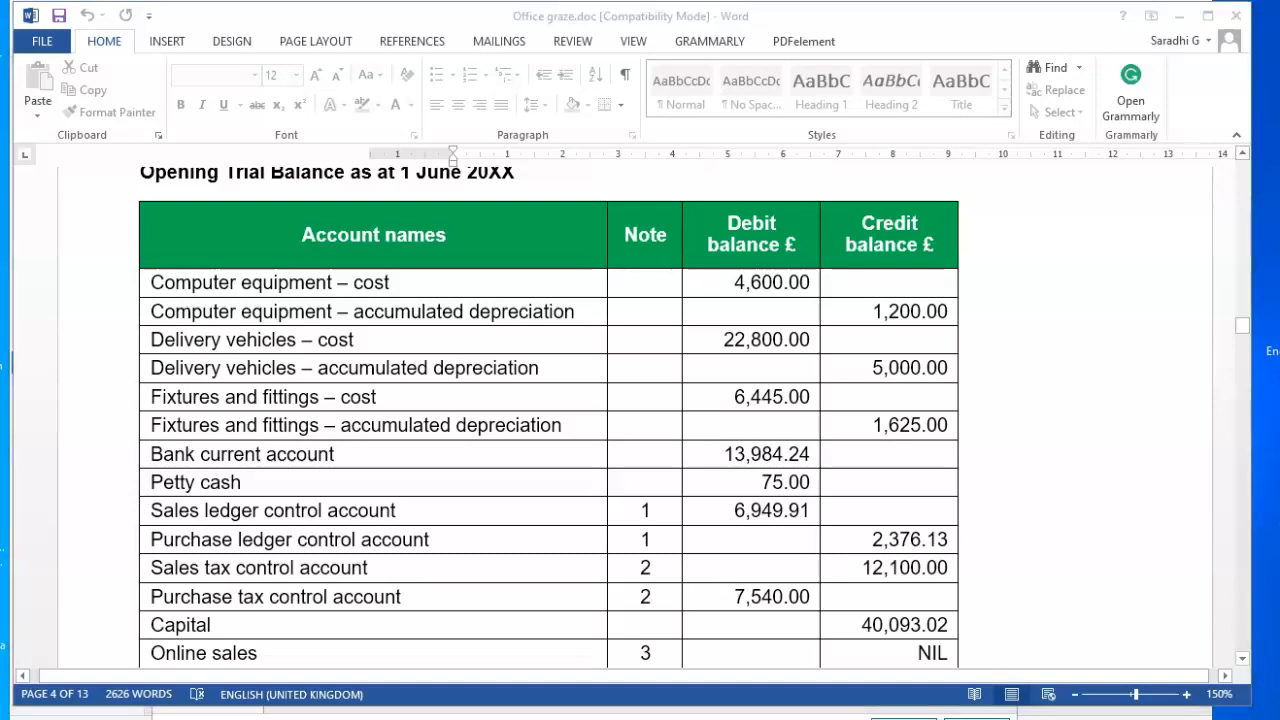
{"action": "key", "text": "alt+Tab"}
{"action": "left_click", "coordinate": [657, 519]}
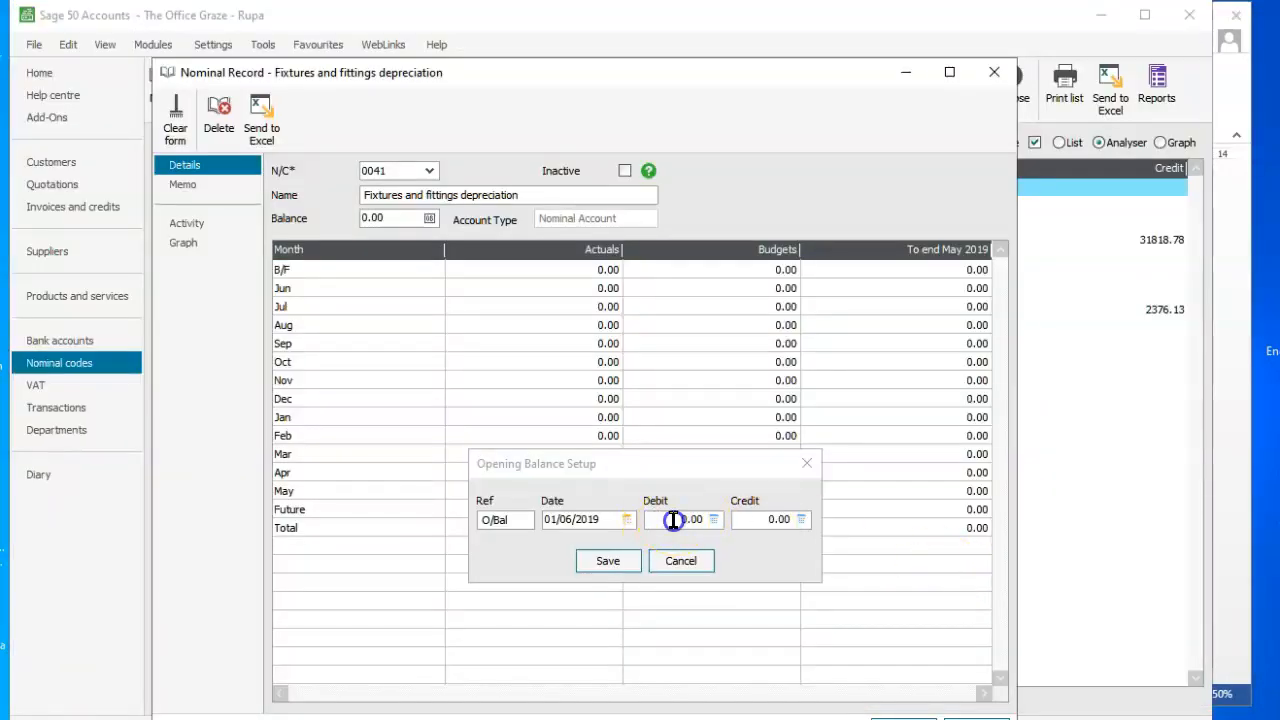
{"action": "type", "text": "1625"}
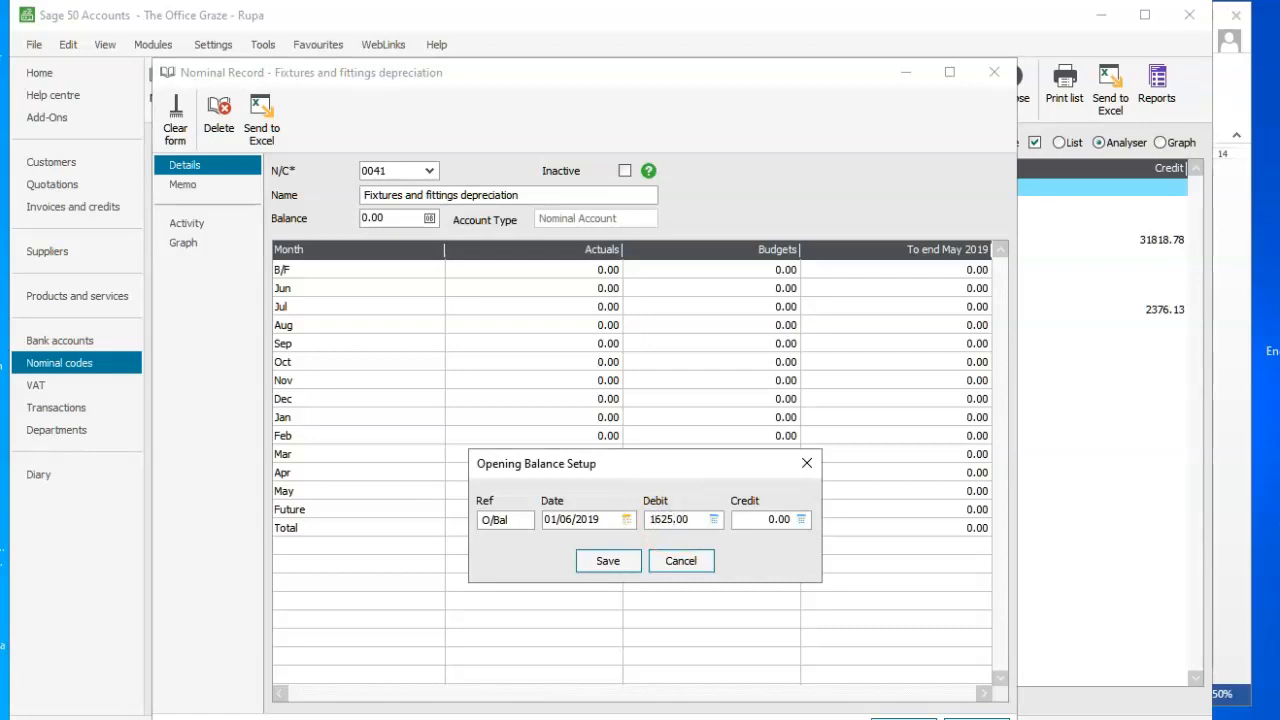
{"action": "left_click", "coordinate": [606, 562]}
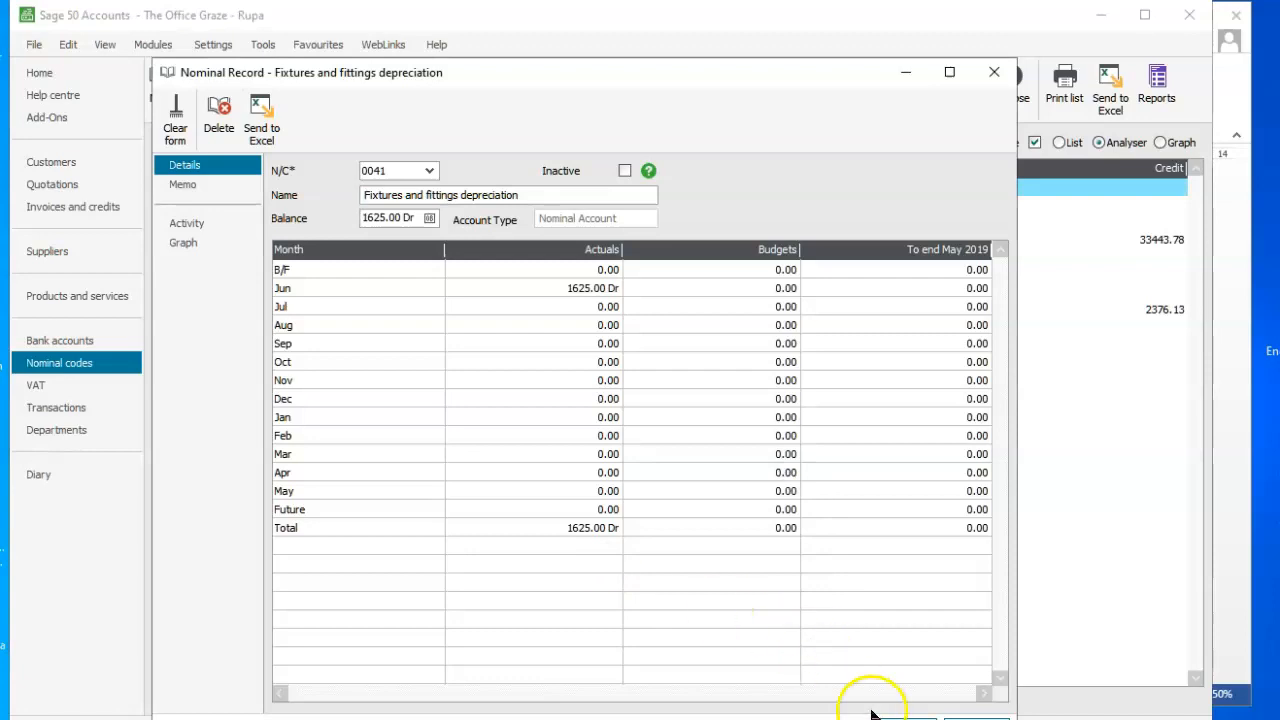
{"action": "left_click", "coordinate": [903, 718]}
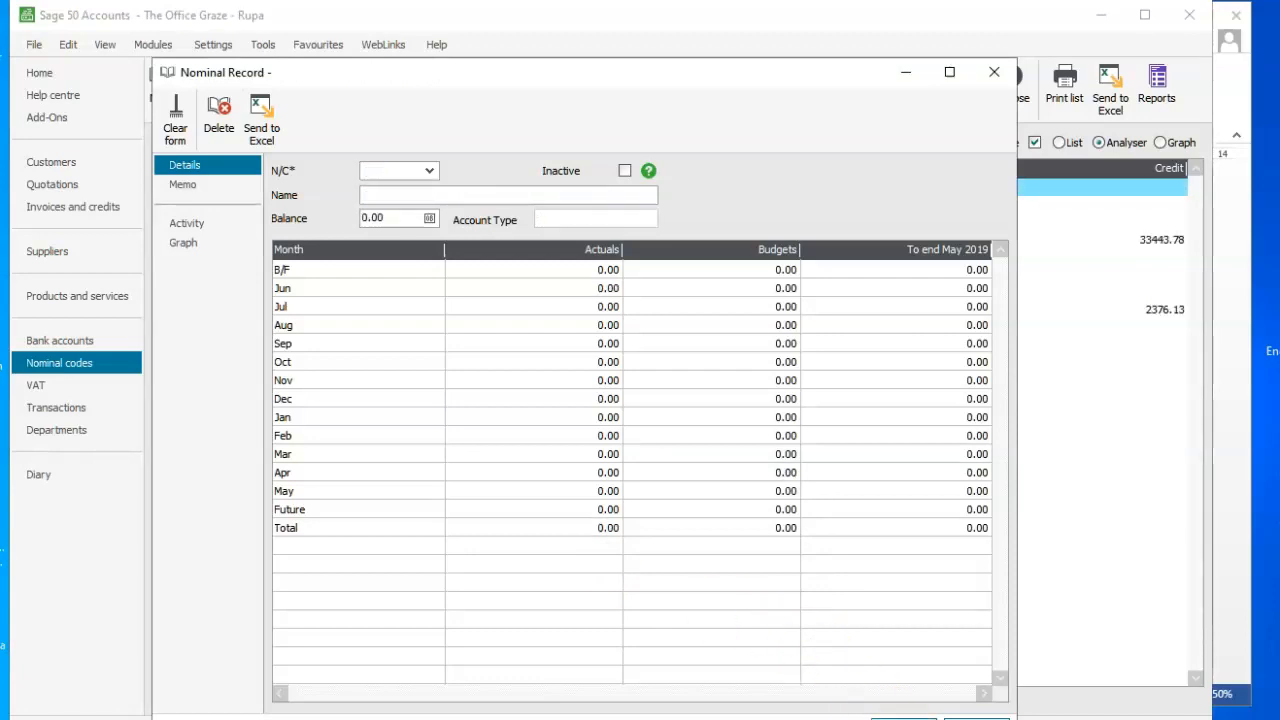
- Check the next account in the Office graze trial balance, sort the nominal code list by name and load code 1200 Bank Current Account
{"action": "key", "text": "alt+Tab"}
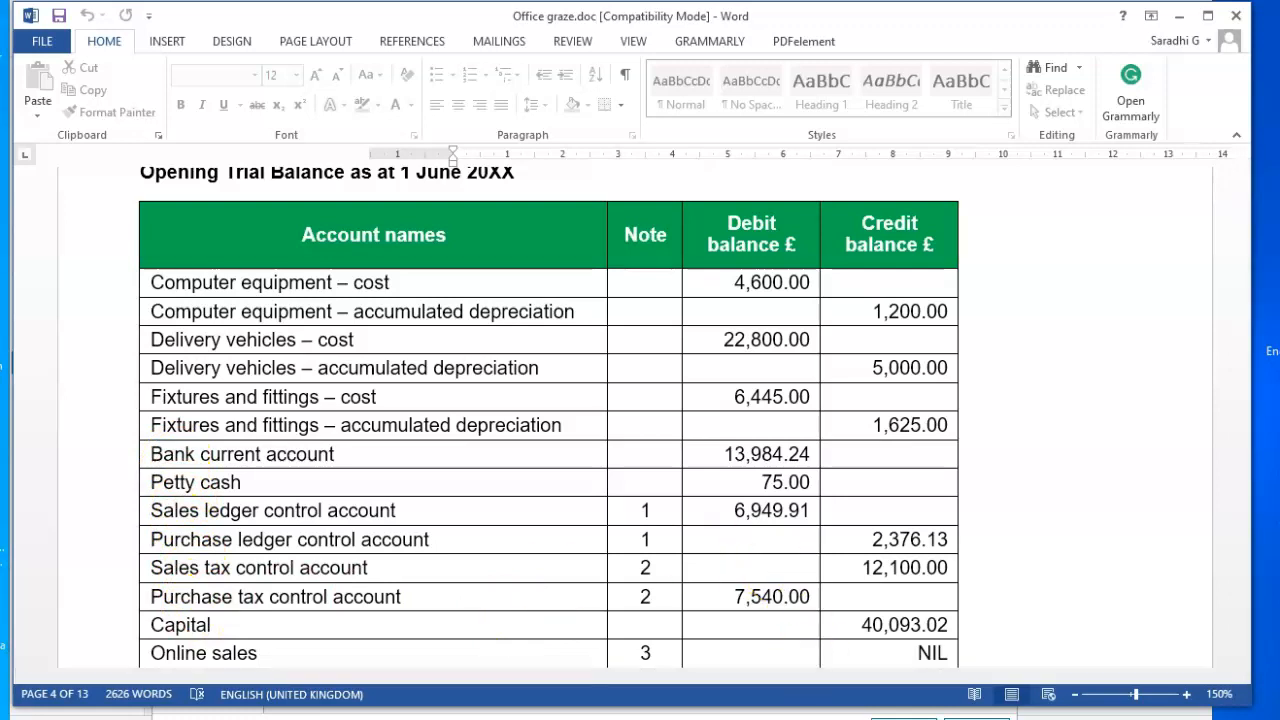
{"action": "key", "text": "alt+Tab"}
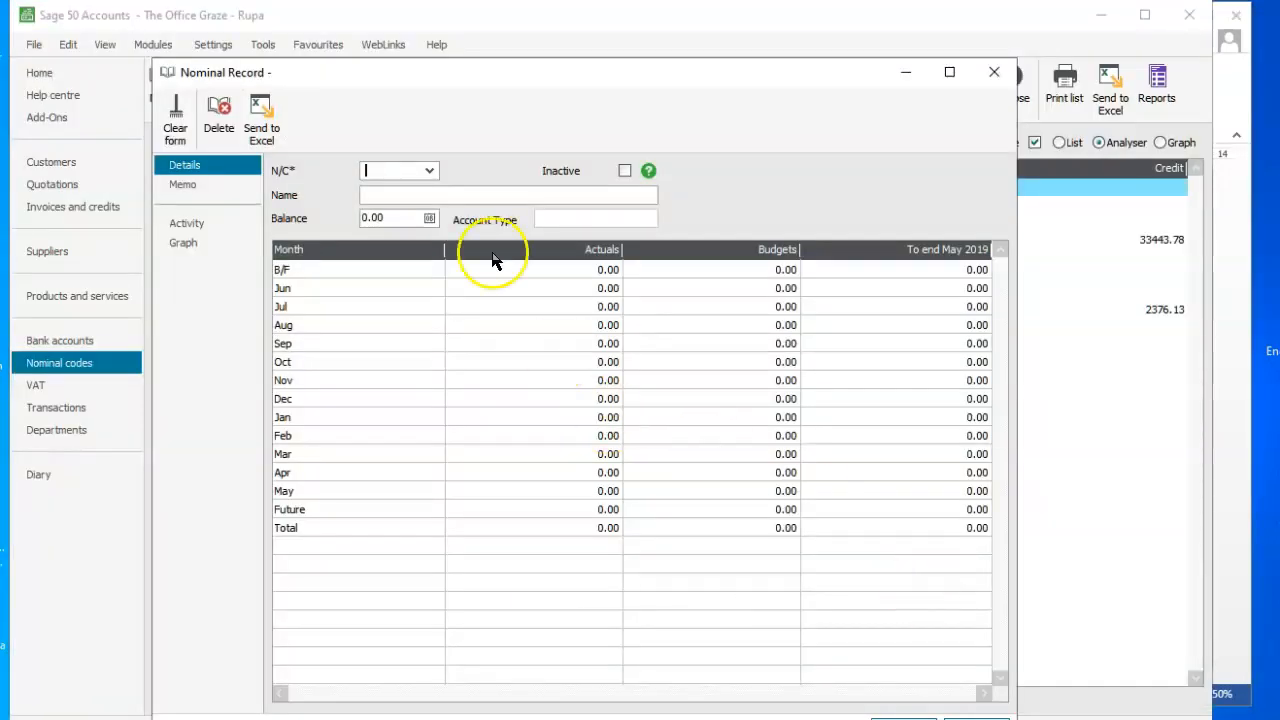
{"action": "left_click", "coordinate": [433, 172]}
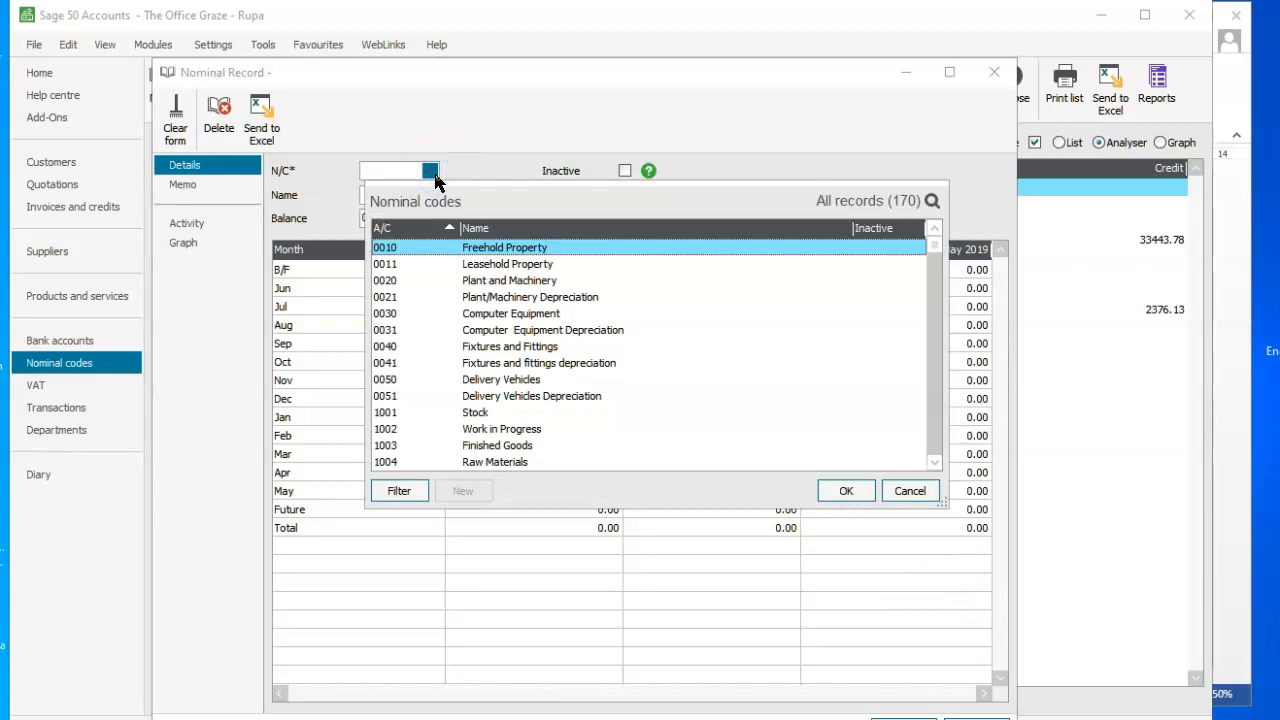
{"action": "left_click", "coordinate": [443, 230]}
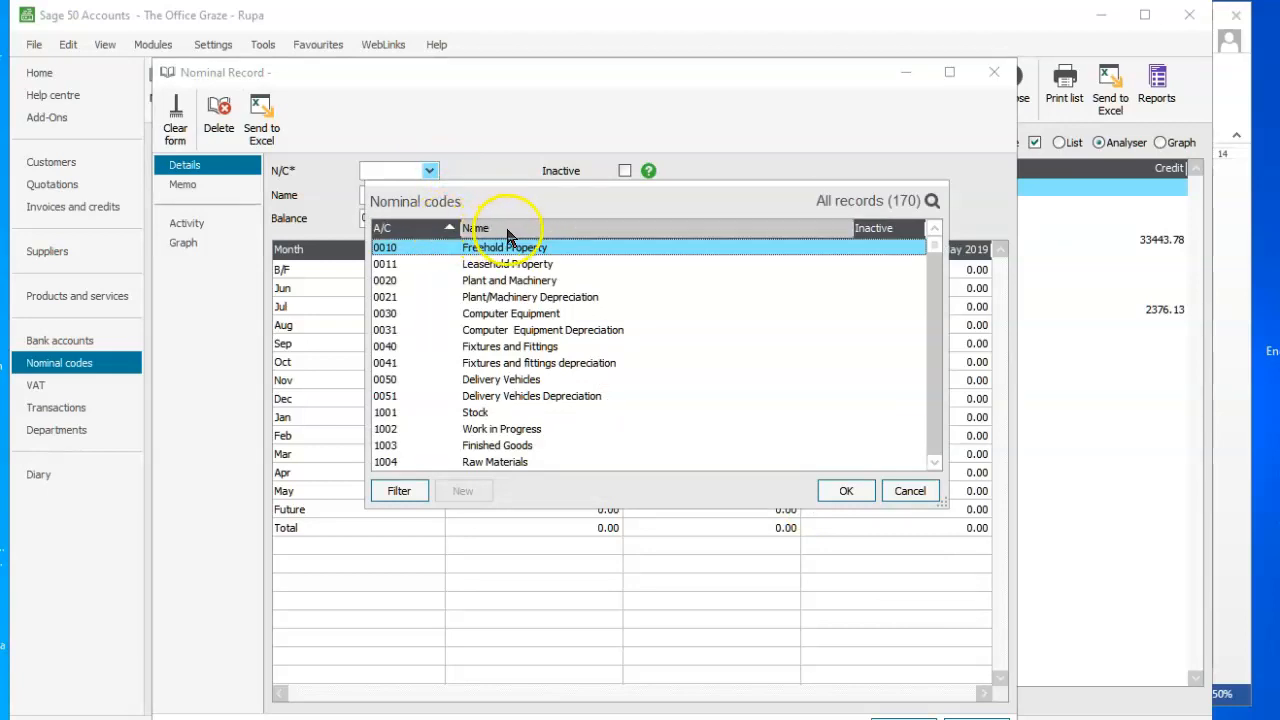
{"action": "left_click", "coordinate": [514, 236]}
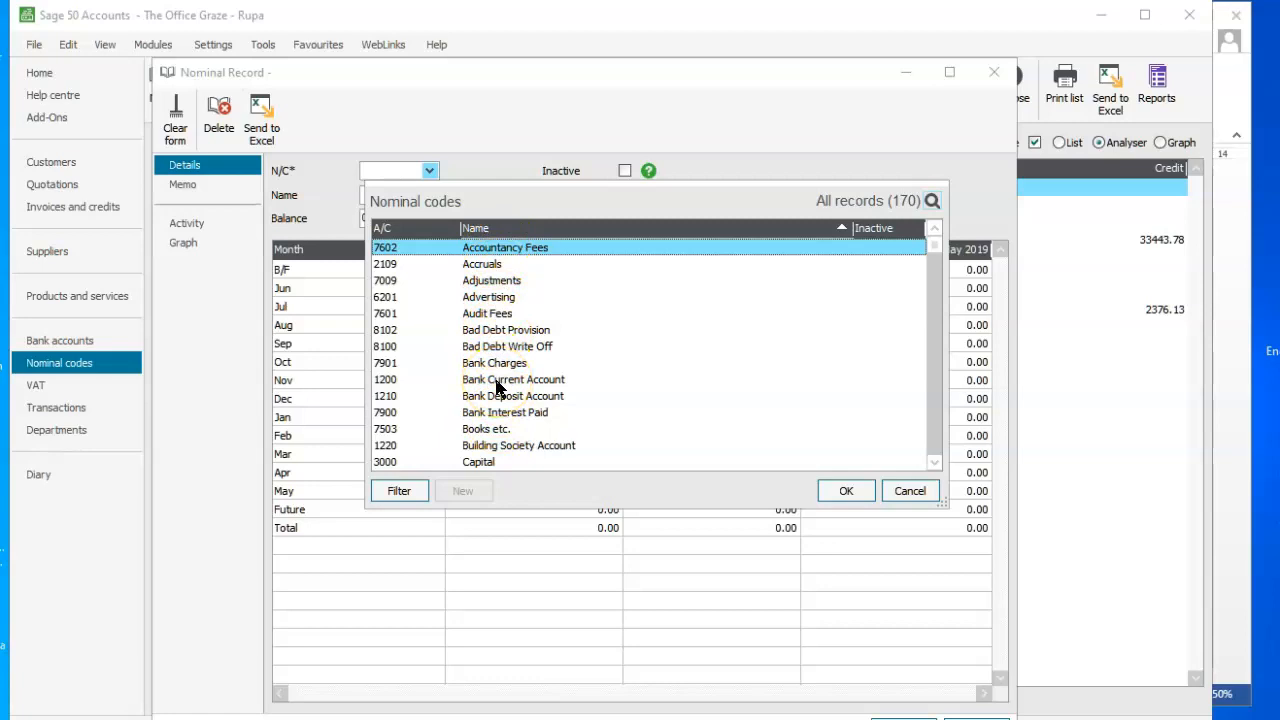
{"action": "key", "text": "b"}
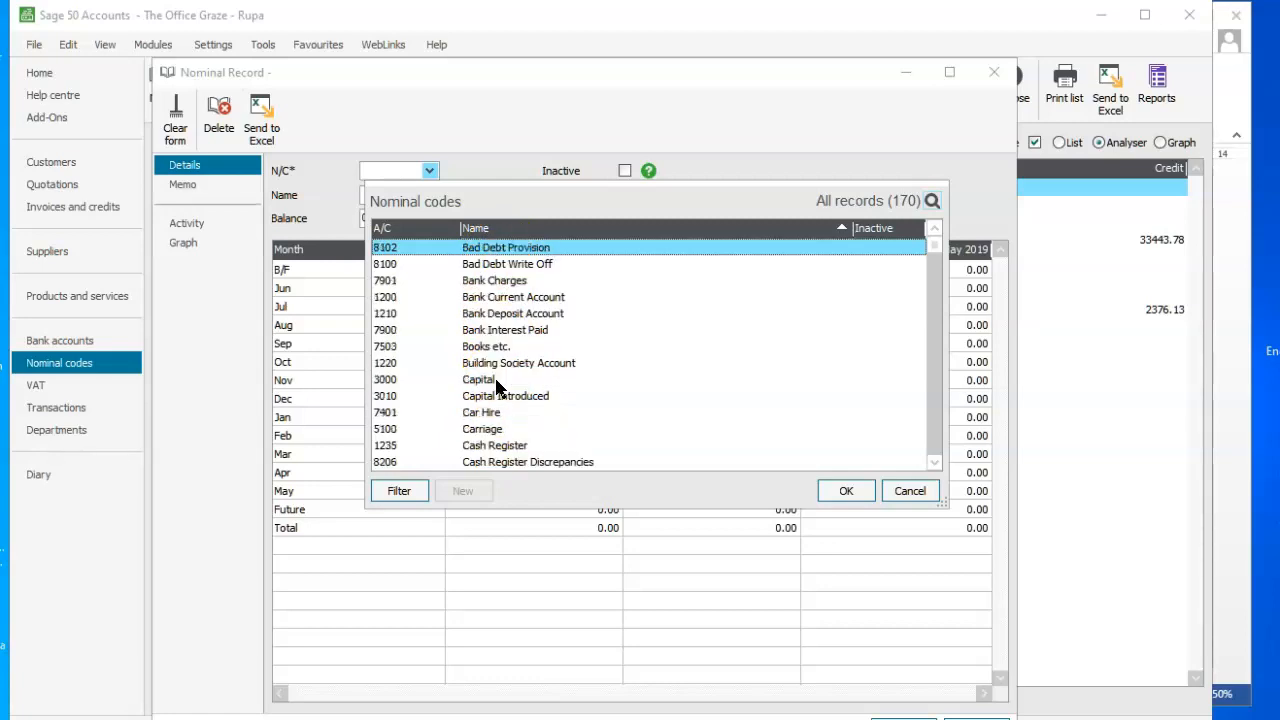
{"action": "left_click", "coordinate": [489, 299]}
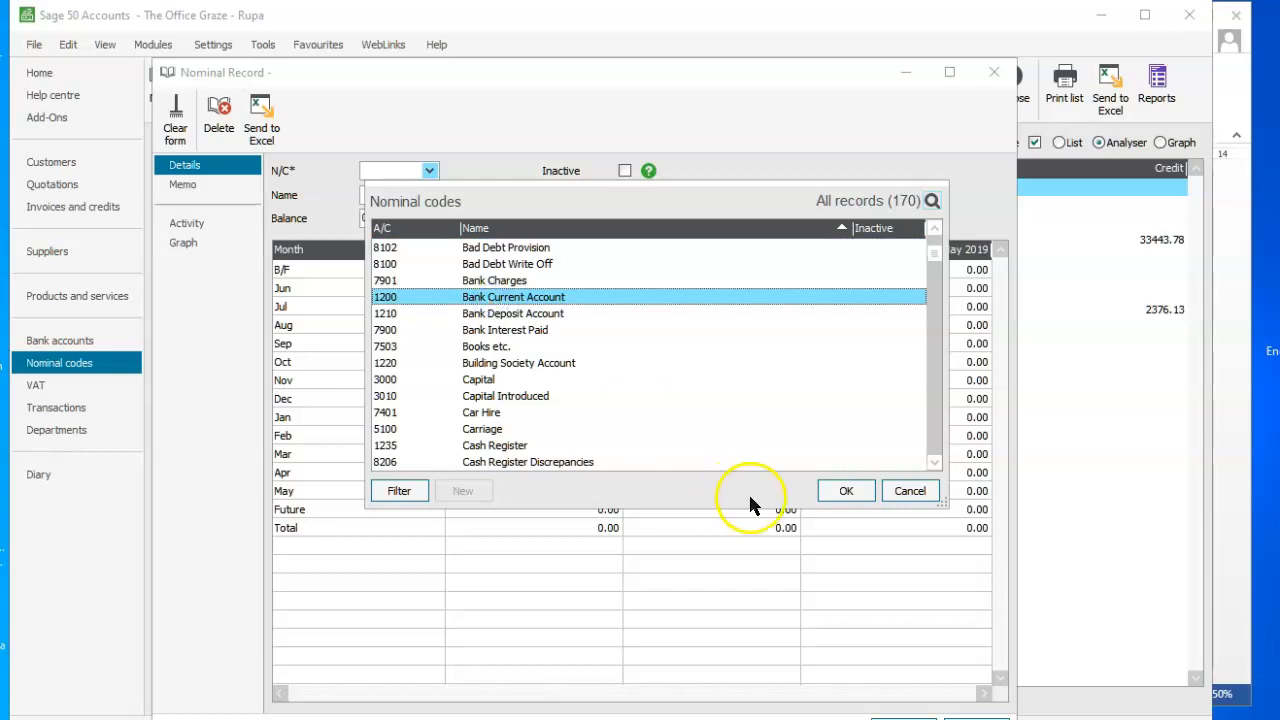
{"action": "left_click", "coordinate": [845, 491]}
- Enter a 13984.24 debit opening balance dated 01/06/2019 for Bank Current Account, checking the Office graze trial balance, and save the record
{"action": "left_click", "coordinate": [429, 218]}
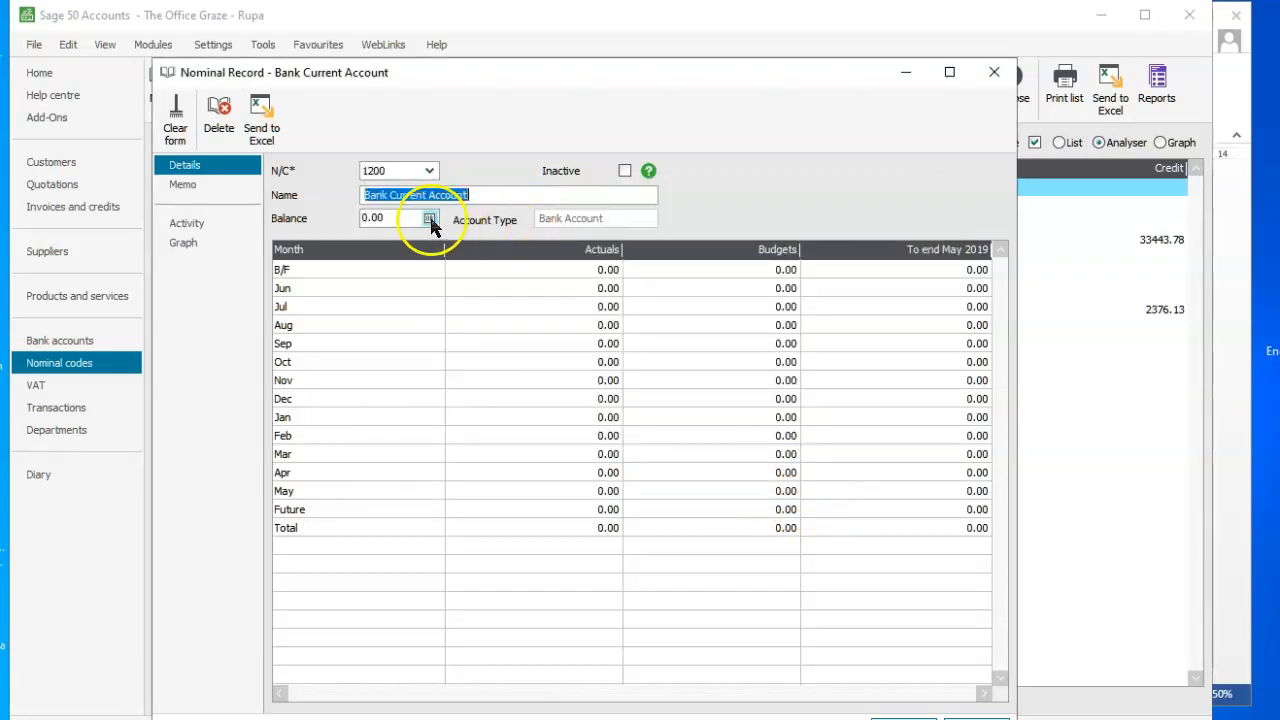
{"action": "left_click", "coordinate": [626, 519]}
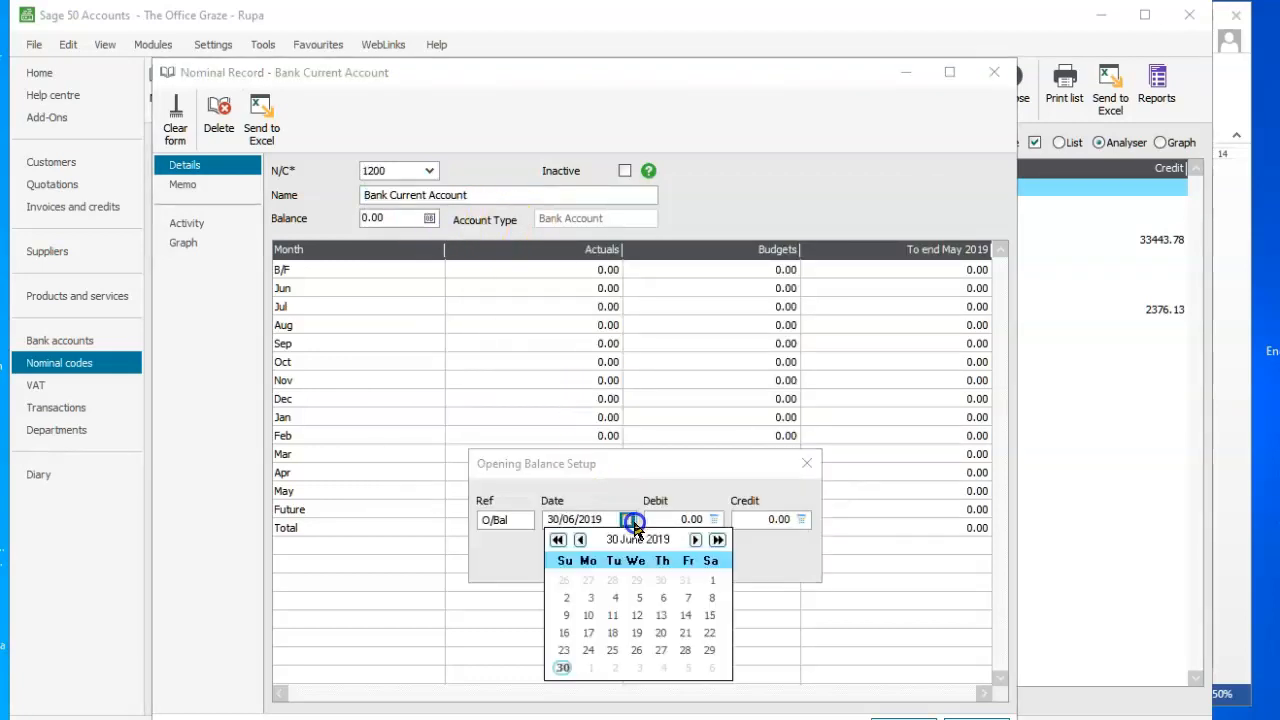
{"action": "left_click", "coordinate": [709, 580]}
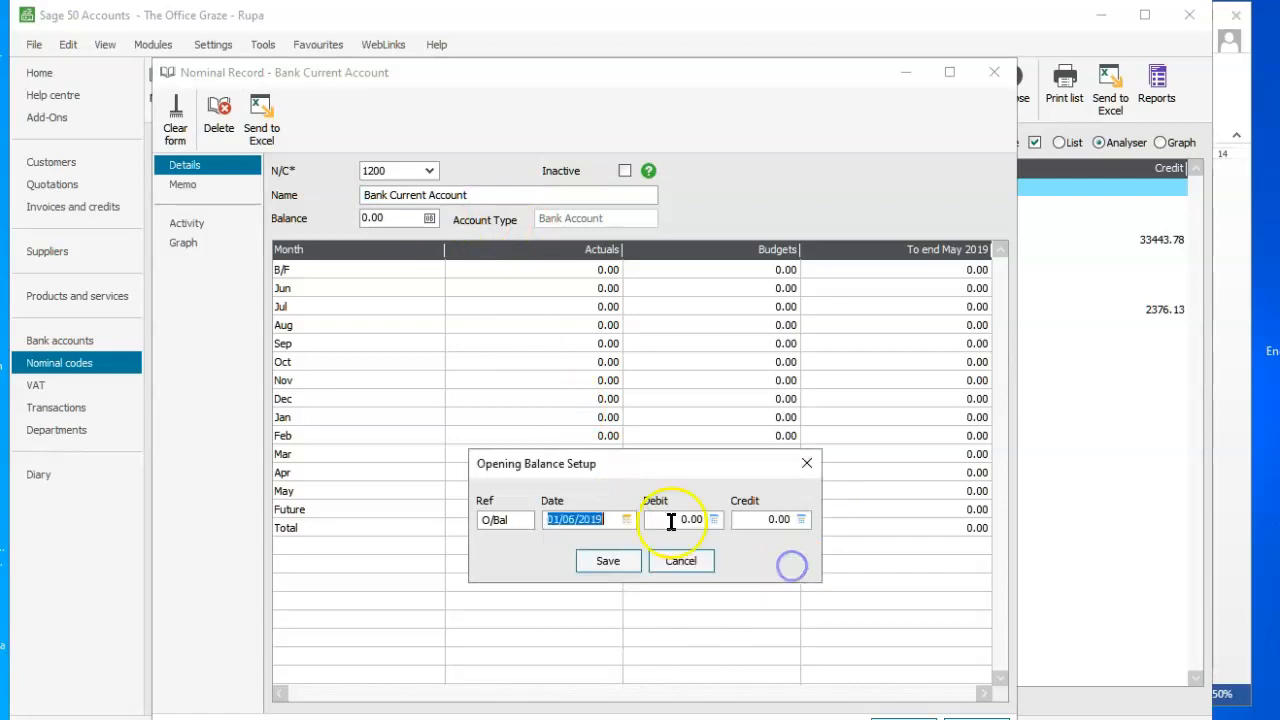
{"action": "key", "text": "alt+Tab"}
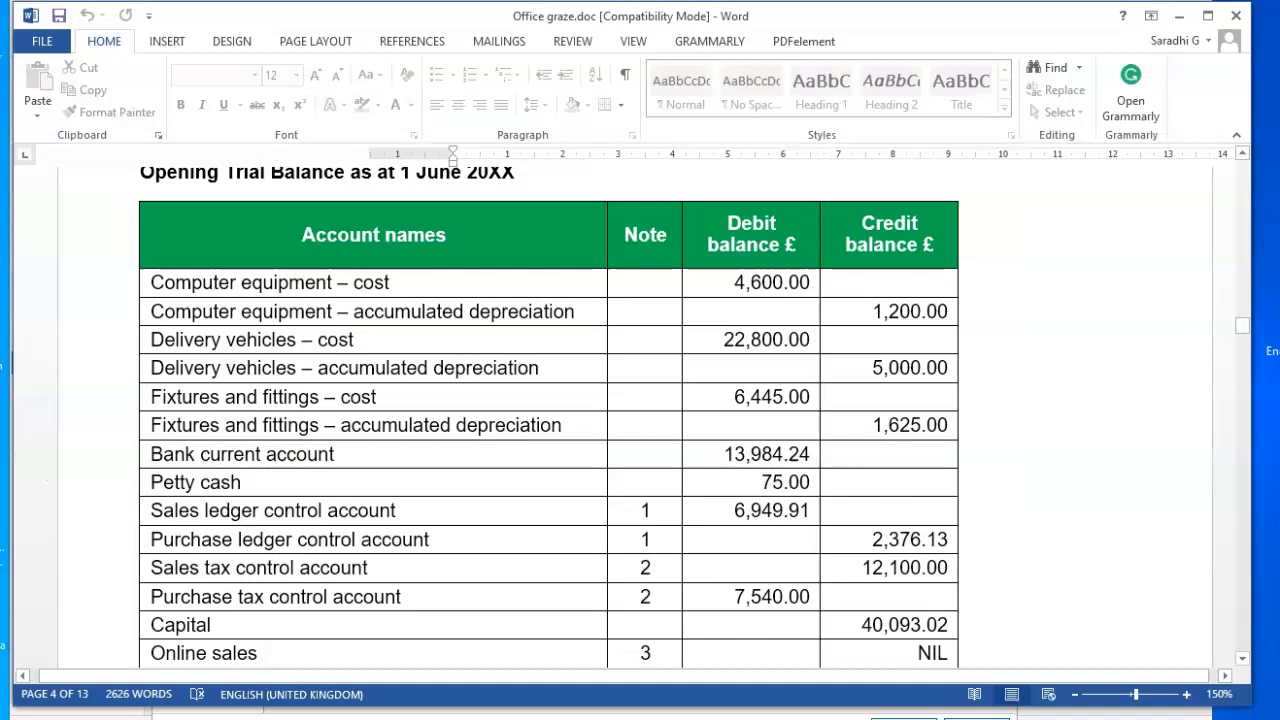
{"action": "key", "text": "alt+Tab"}
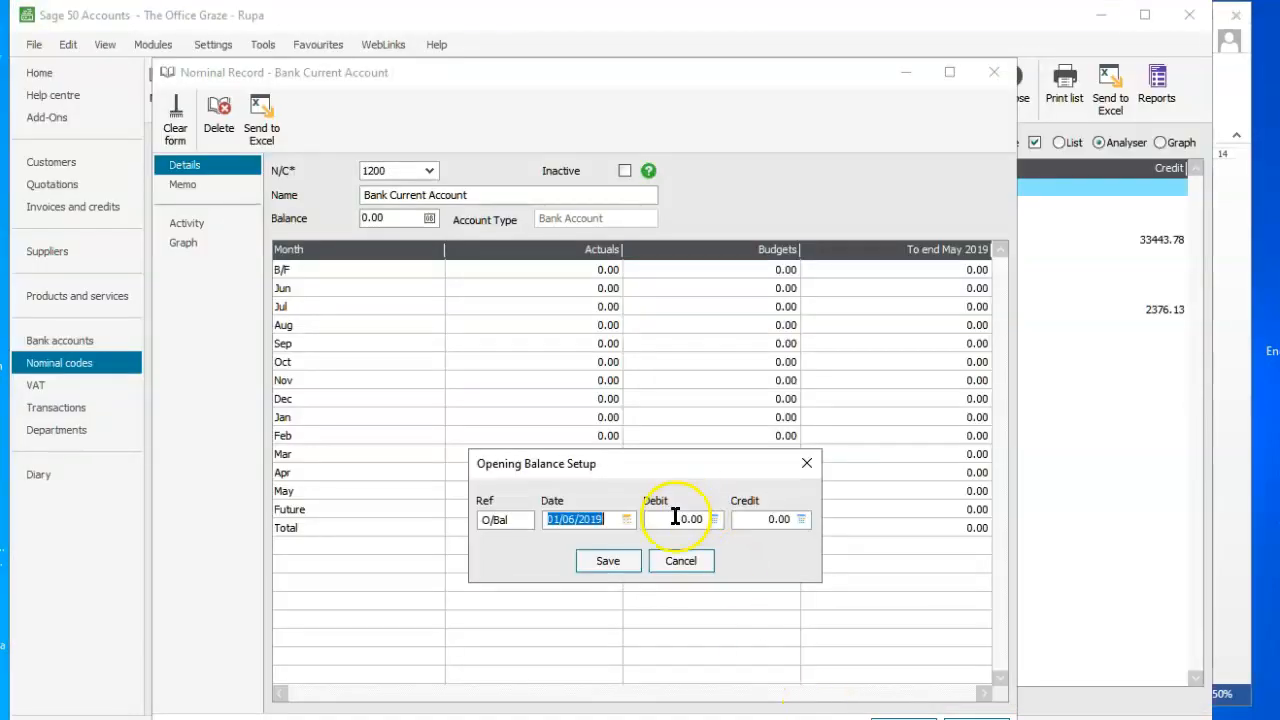
{"action": "left_click", "coordinate": [675, 518]}
{"action": "type", "text": "13984.24"}
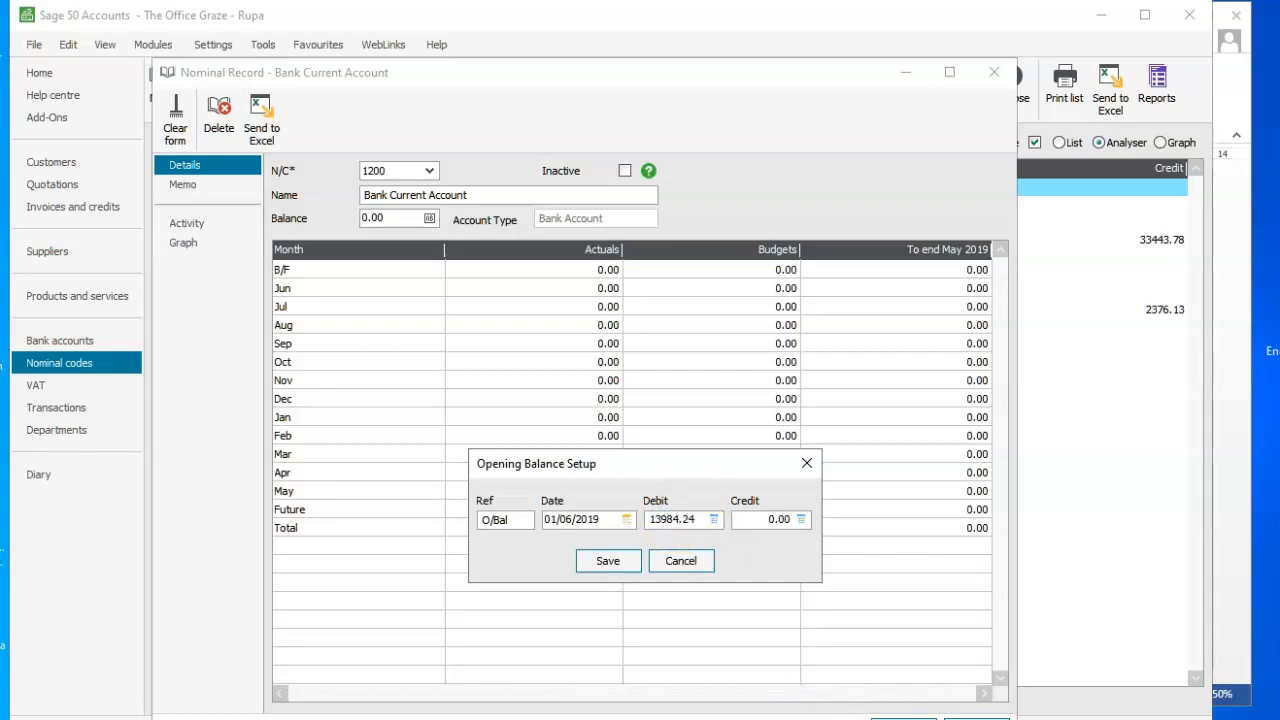
{"action": "left_click", "coordinate": [613, 550]}
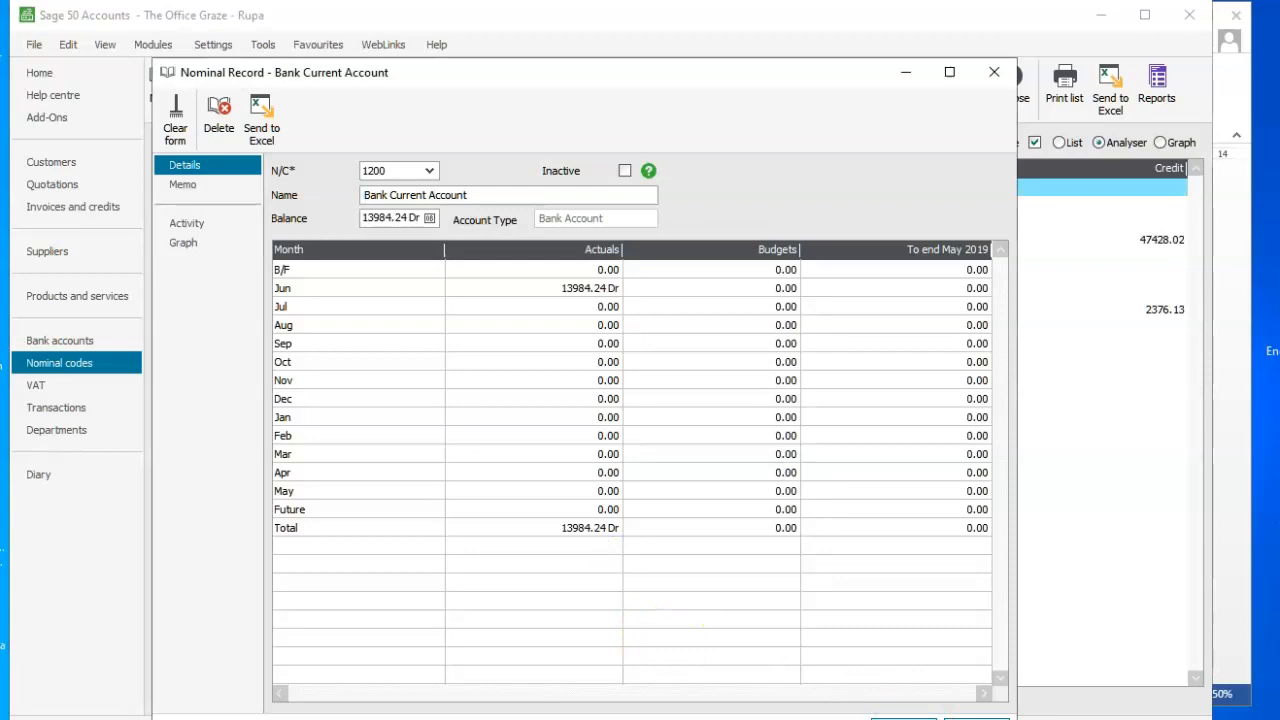
{"action": "left_click", "coordinate": [900, 716]}
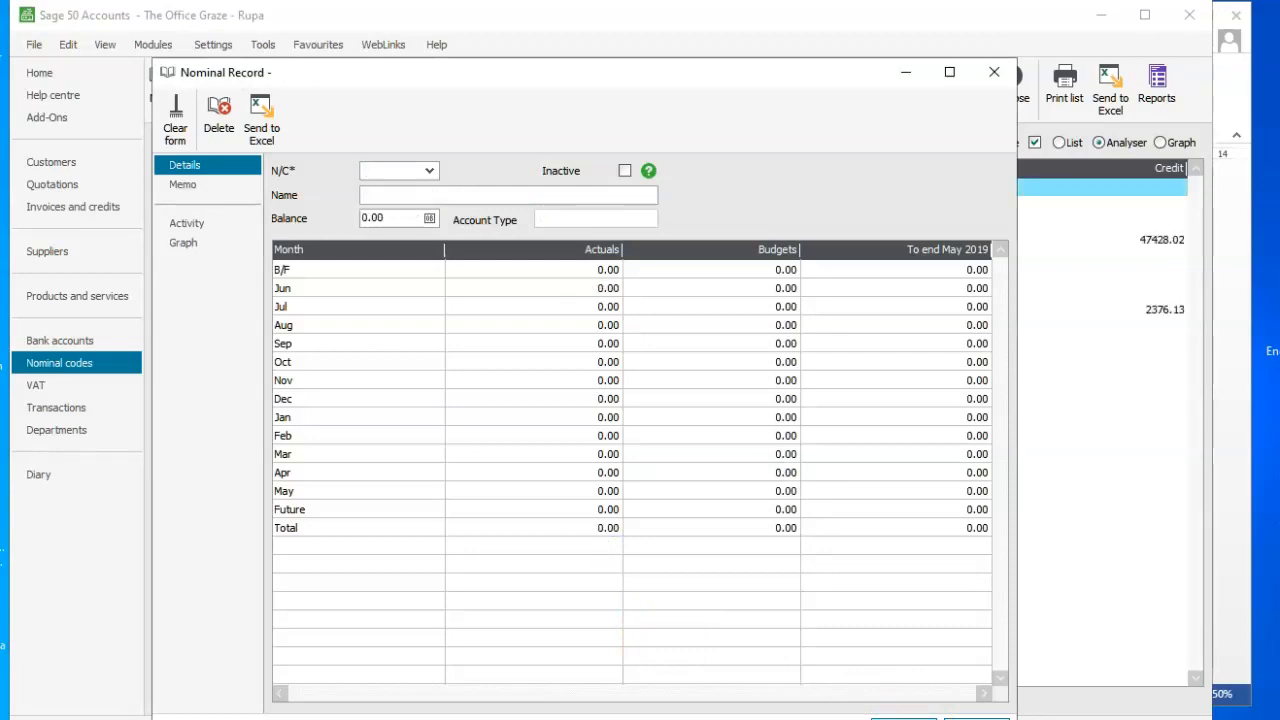
- Check the next account in the Office graze trial balance and load nominal code 1230 Petty Cash
{"action": "key", "text": "alt+Tab"}
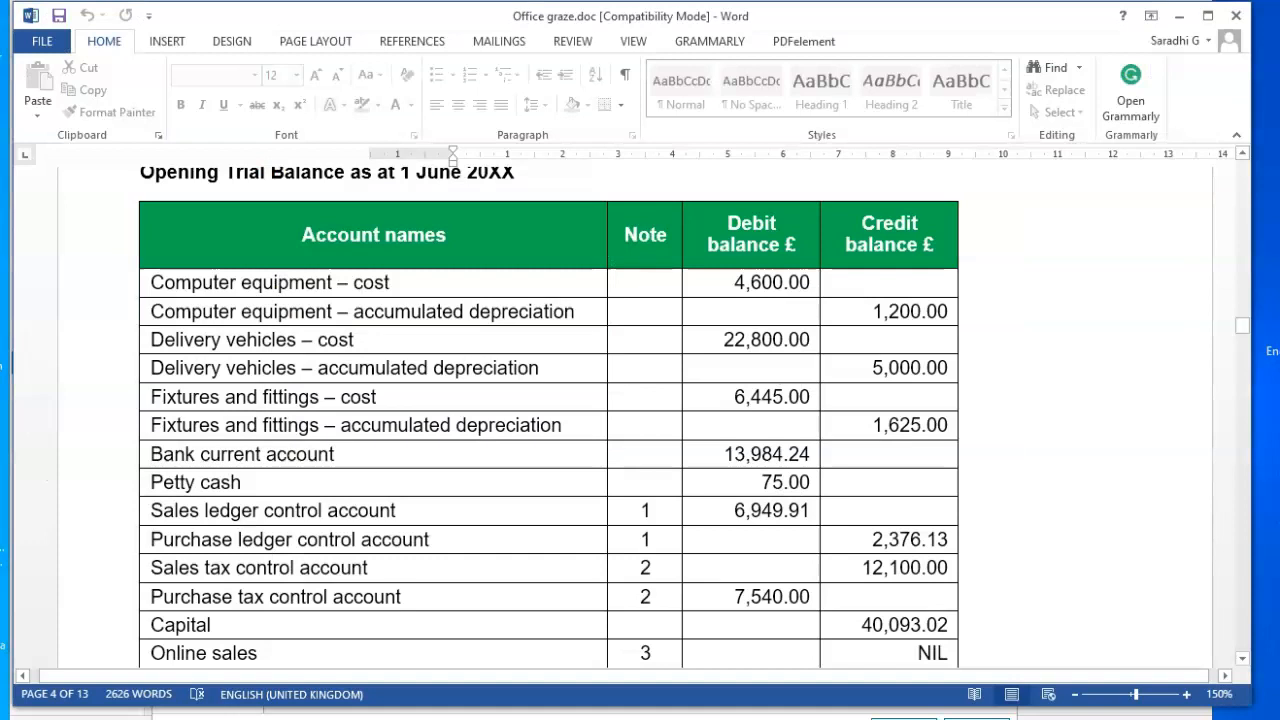
{"action": "key", "text": "alt+Tab"}
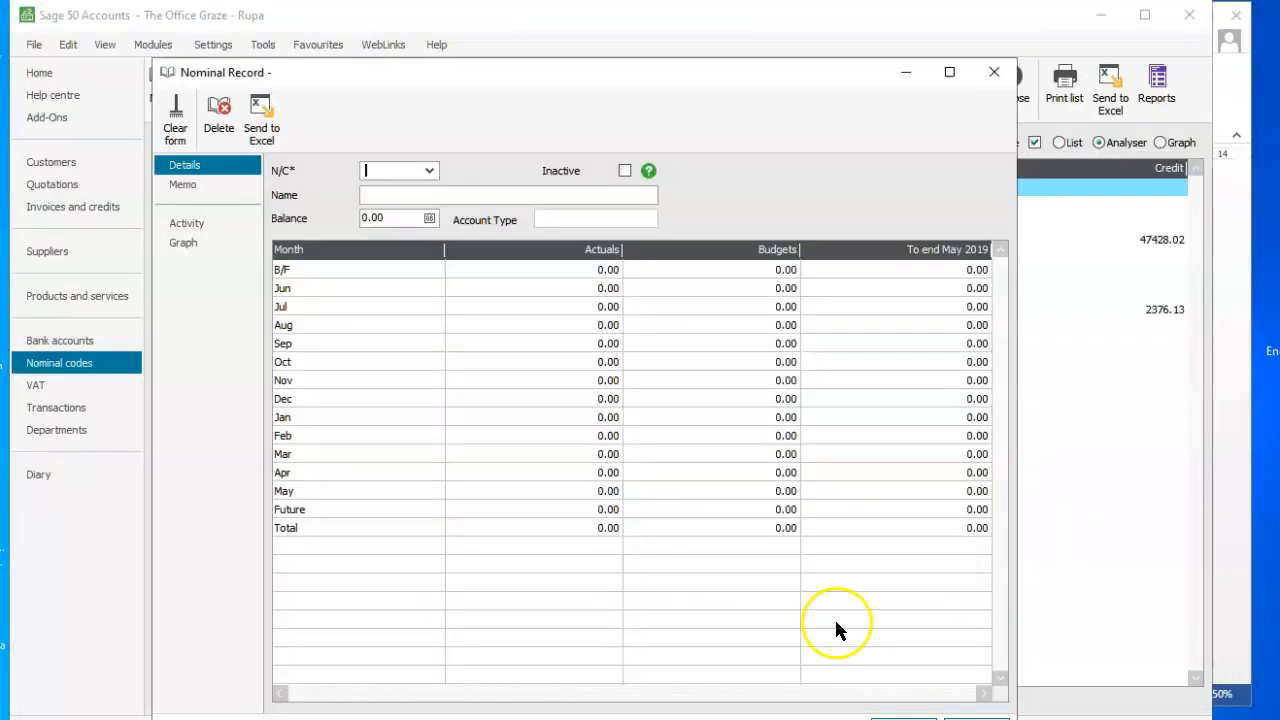
{"action": "left_click", "coordinate": [429, 171]}
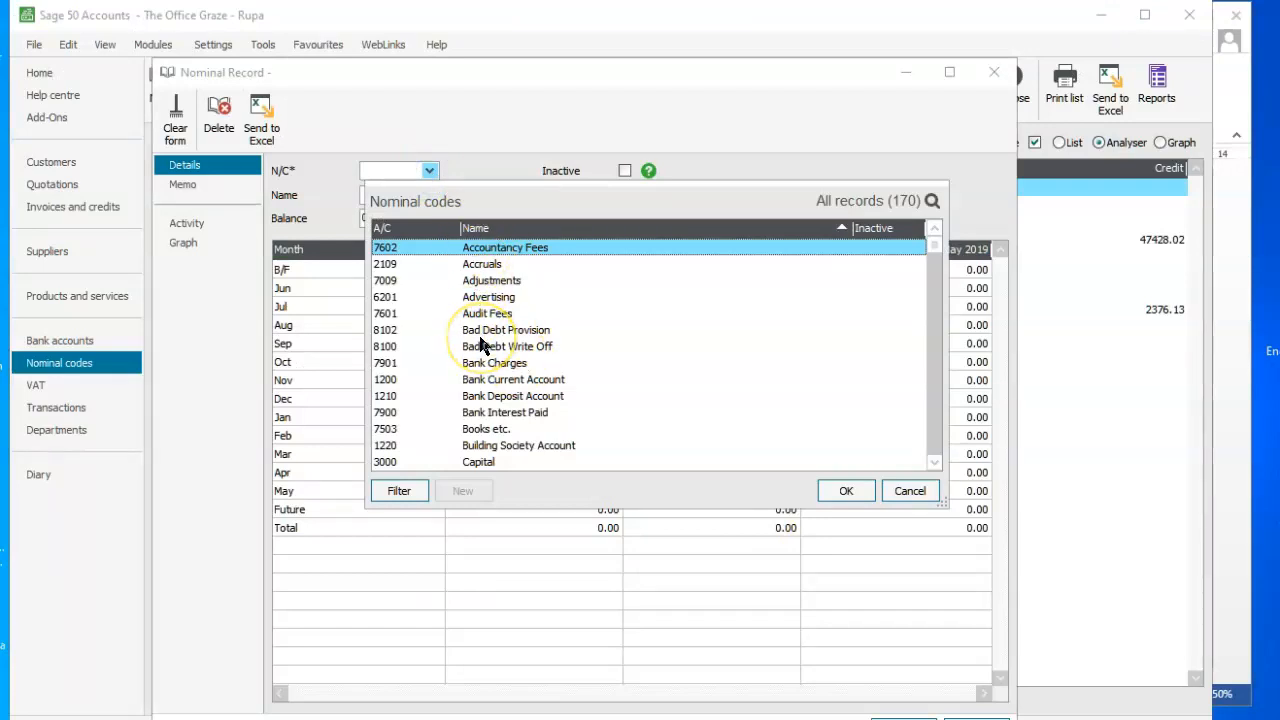
{"action": "key", "text": "p"}
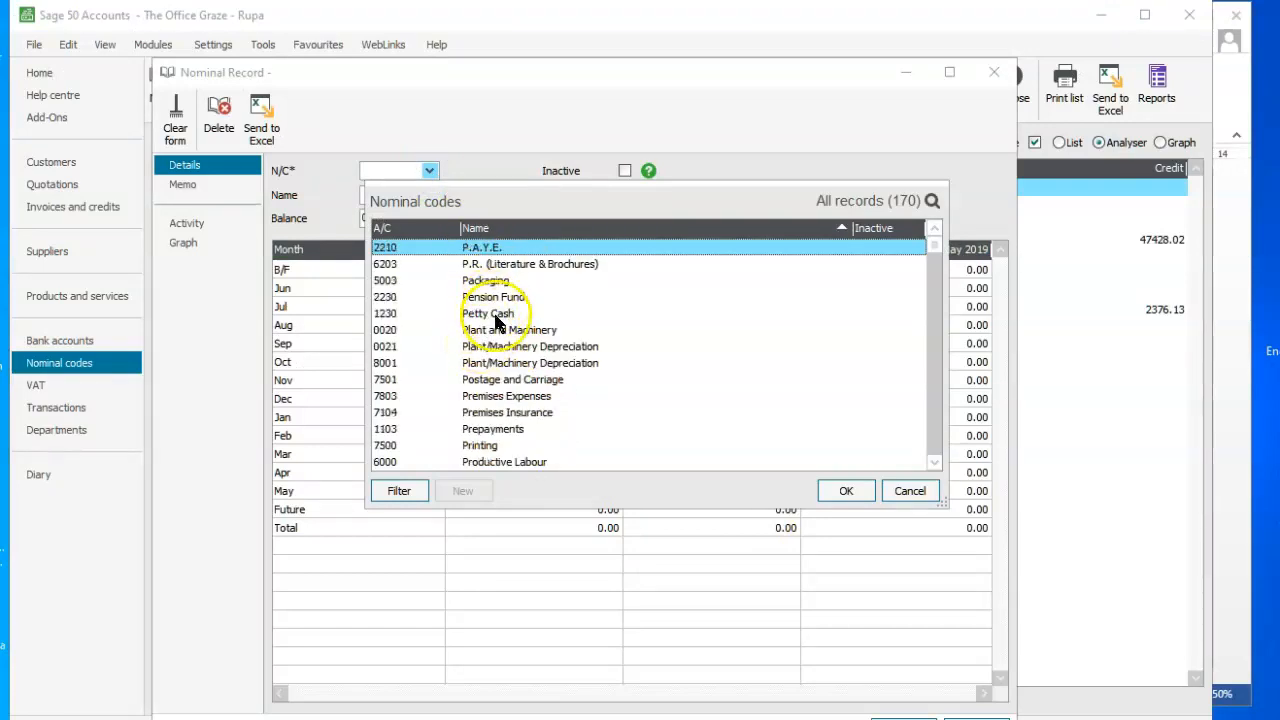
{"action": "left_click", "coordinate": [497, 315]}
{"action": "left_click", "coordinate": [846, 491]}
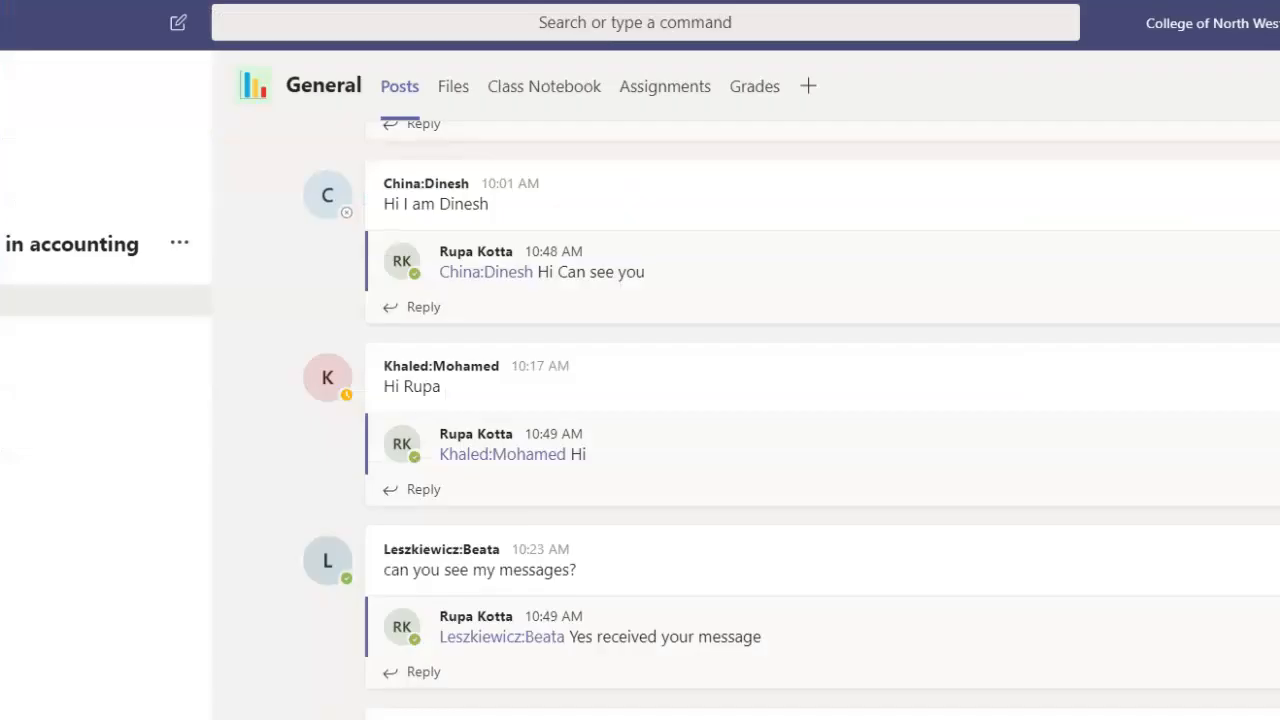
- Enter a 75.00 debit opening balance dated 01/06/2019 for Petty Cash, checking the Office graze trial balance, and save the record
{"action": "key", "text": "alt+Tab"}
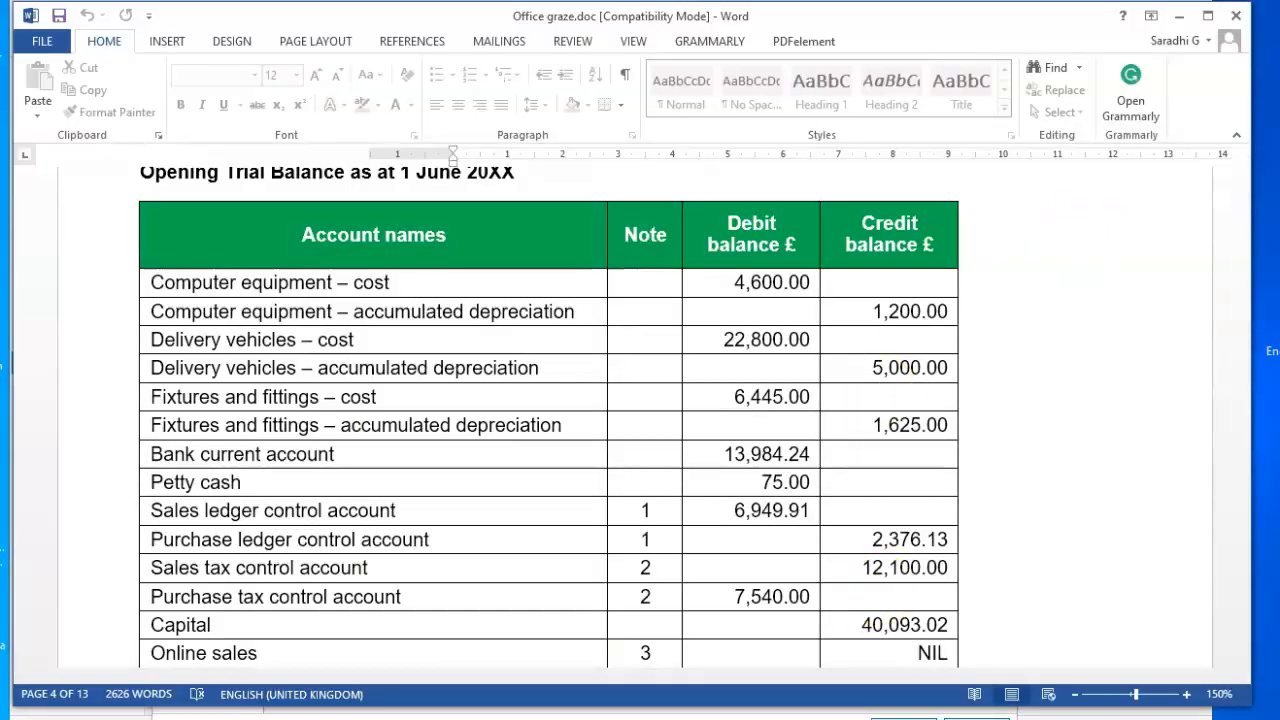
{"action": "key", "text": "alt+Tab"}
{"action": "left_click", "coordinate": [429, 218]}
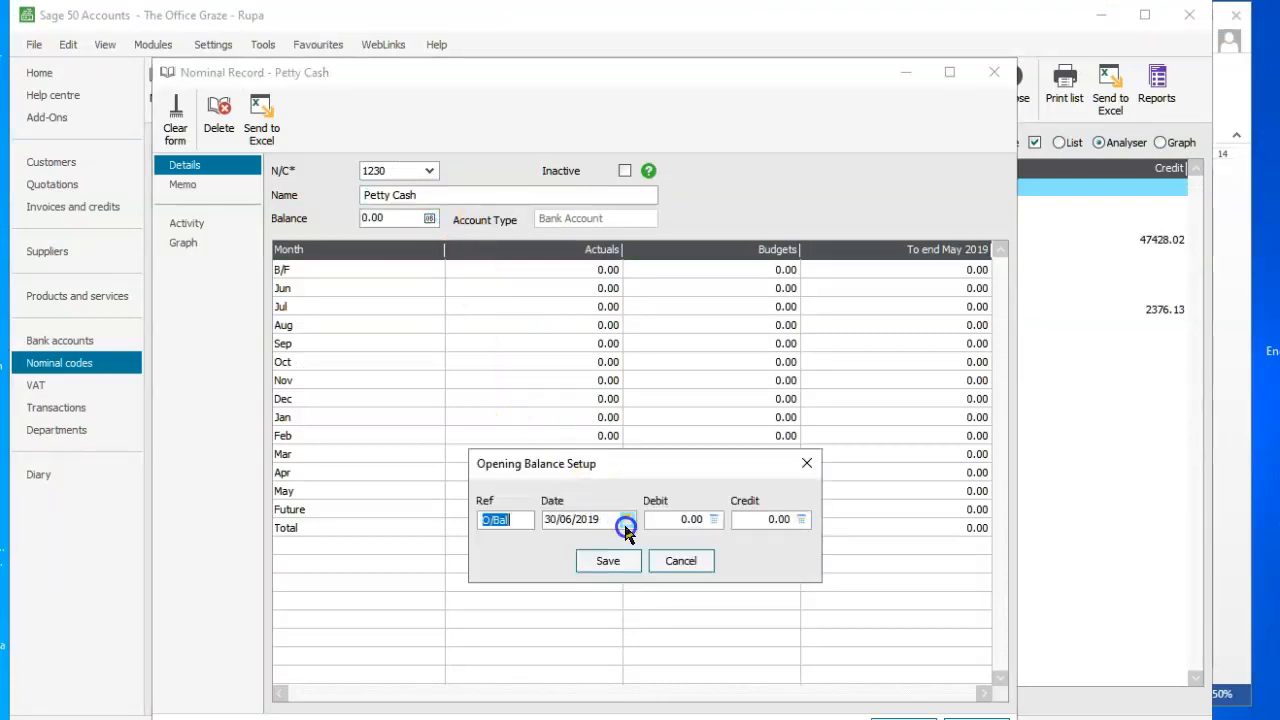
{"action": "left_click", "coordinate": [626, 519]}
{"action": "left_click", "coordinate": [712, 582]}
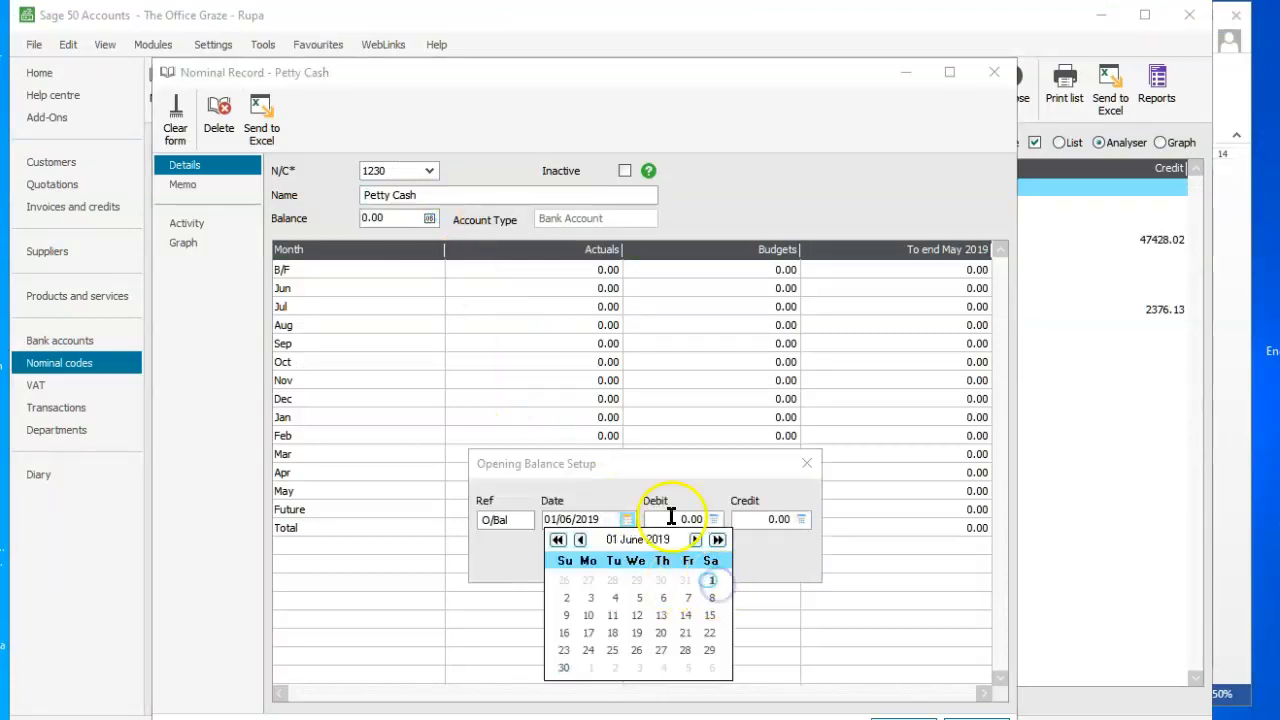
{"action": "left_click", "coordinate": [671, 517]}
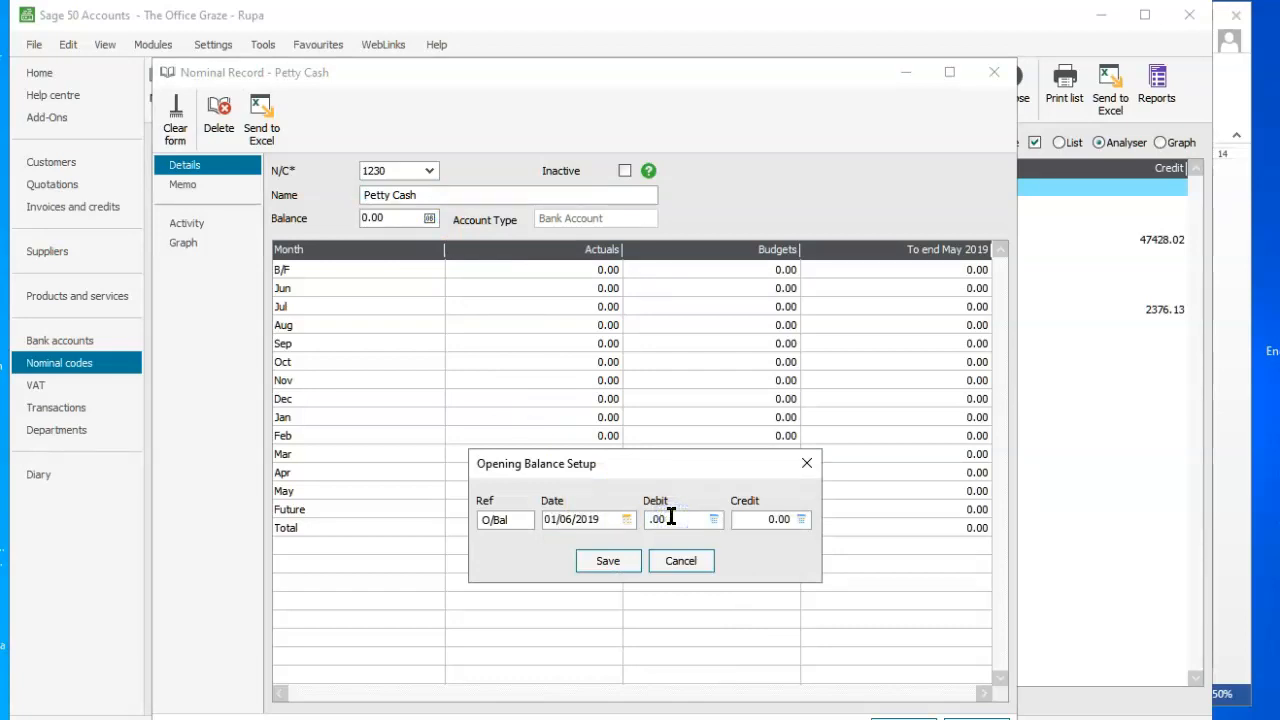
{"action": "left_click", "coordinate": [607, 560]}
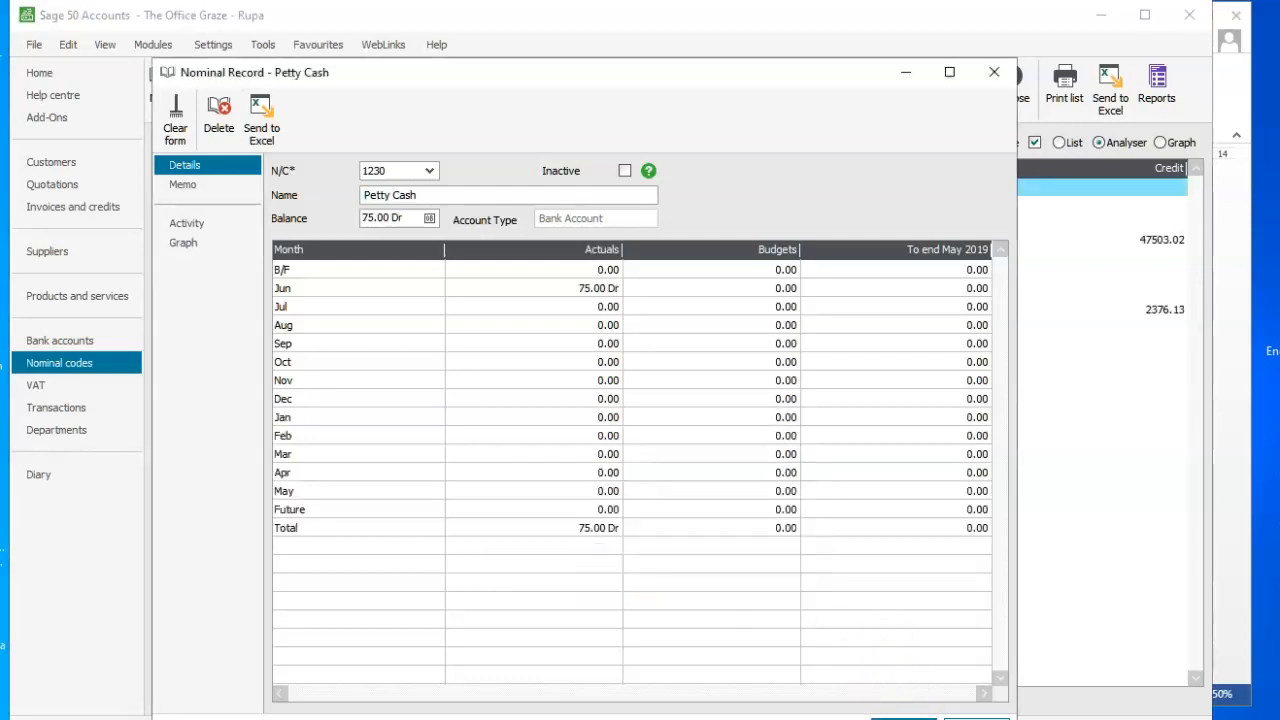
{"action": "left_click", "coordinate": [903, 719]}
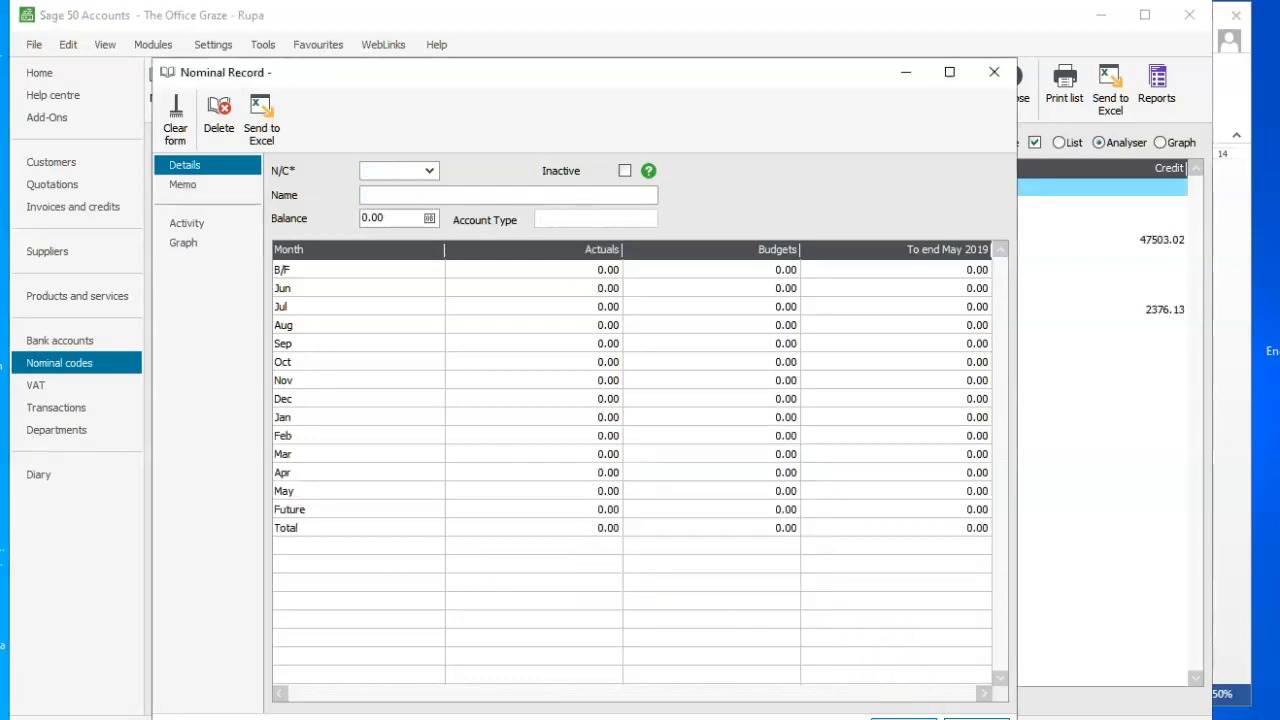
- Review the notes beneath the Office graze trial balance and load nominal code 2200 Sales Tax Control Account in Sage 50 Accounts
{"action": "left_click", "coordinate": [850, 719]}
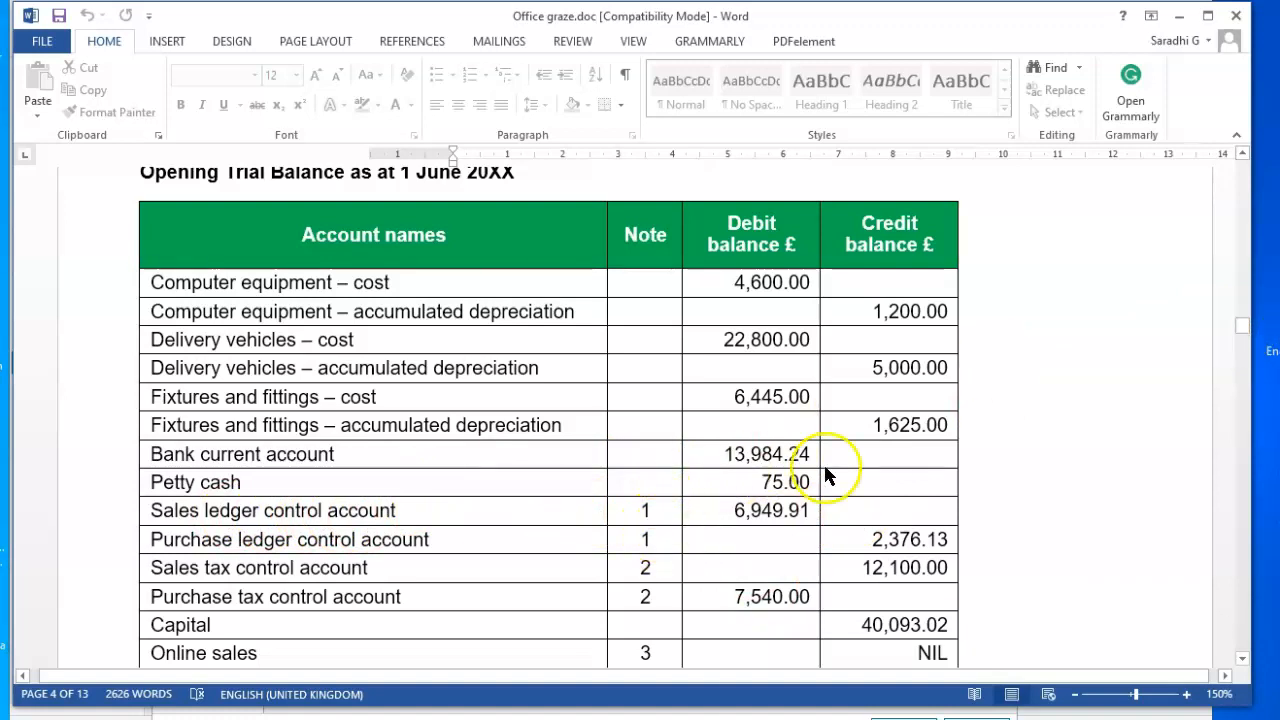
{"action": "left_click_drag", "start_coordinate": [1243, 332], "coordinate": [1246, 349]}
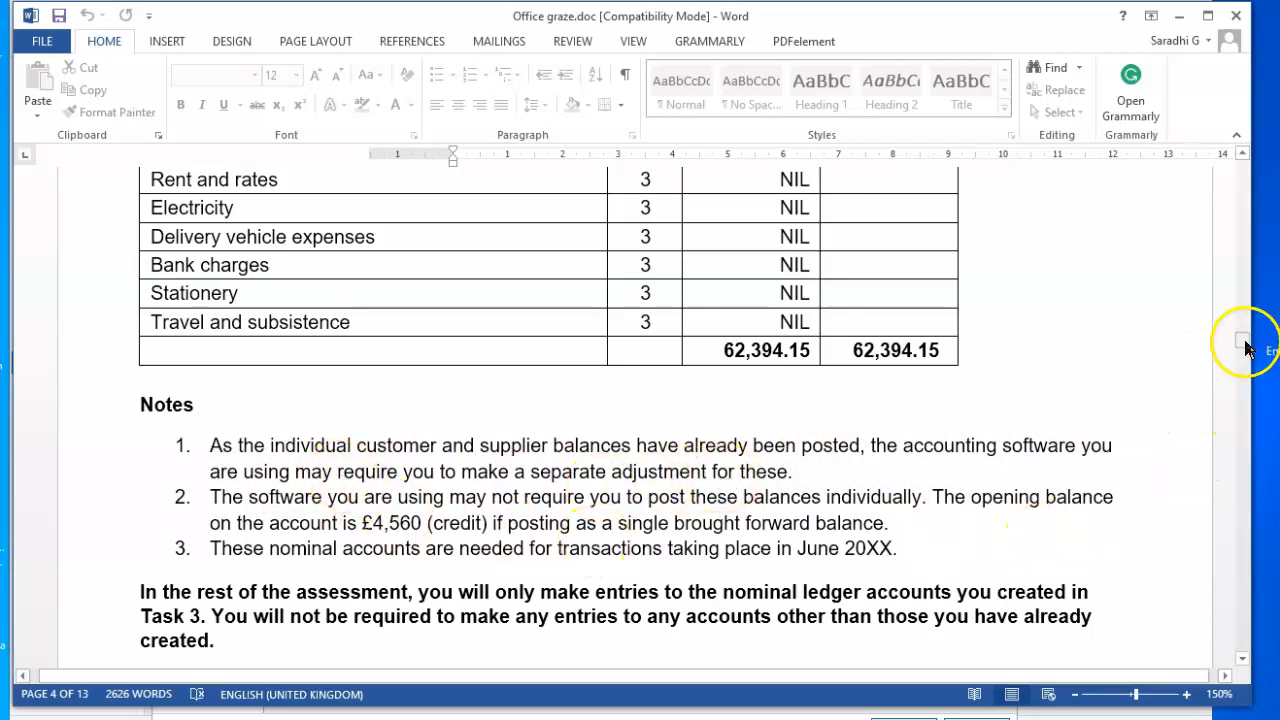
{"action": "left_click_drag", "start_coordinate": [1245, 345], "coordinate": [1245, 333]}
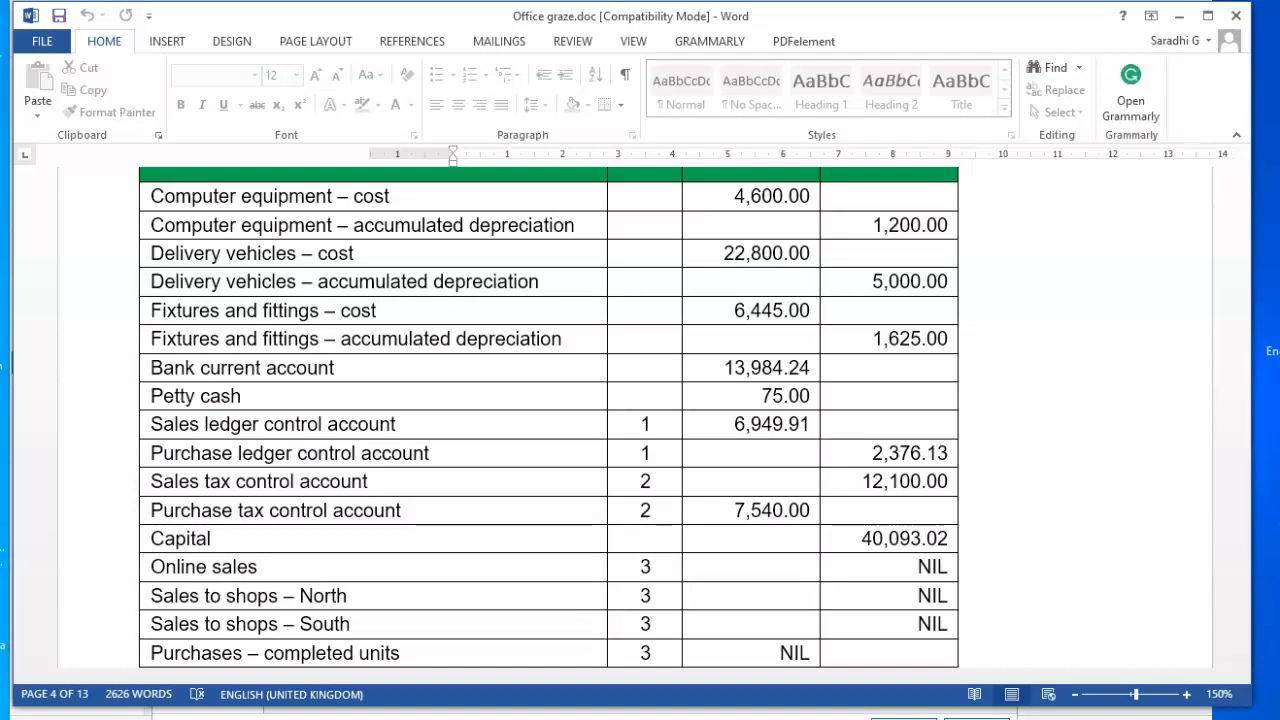
{"action": "key", "text": "alt+Tab"}
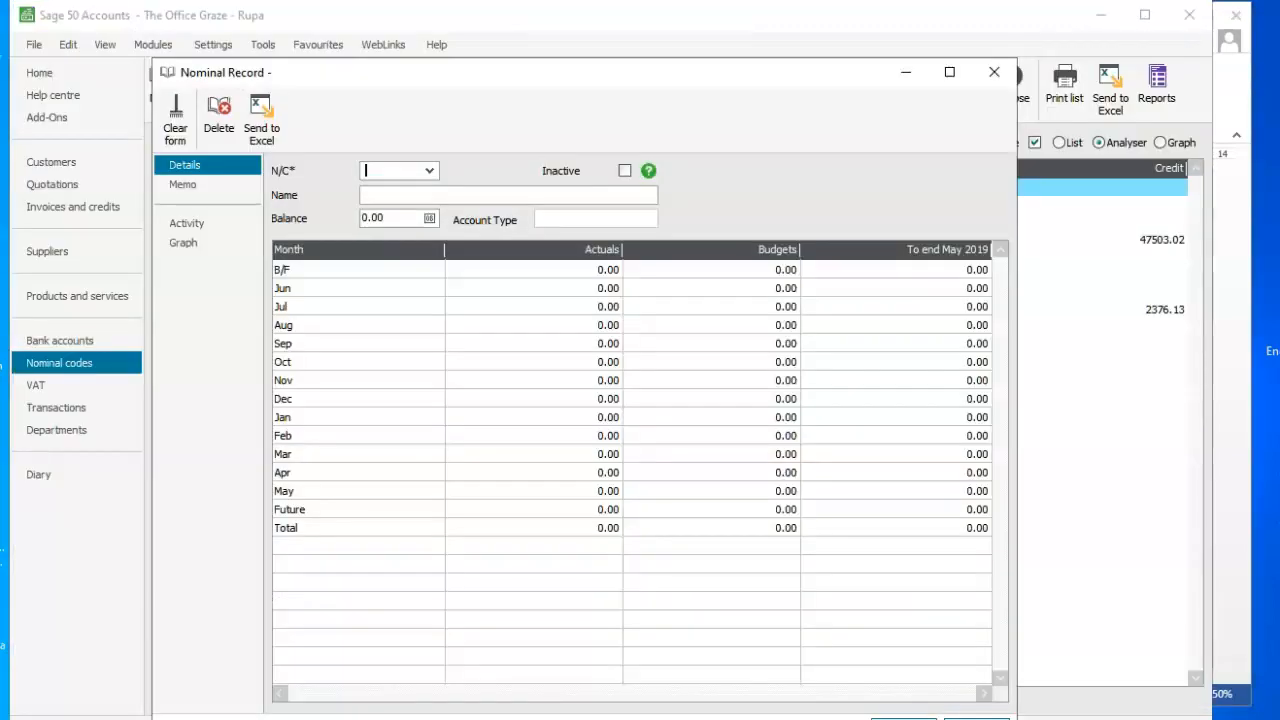
{"action": "type", "text": "220"}
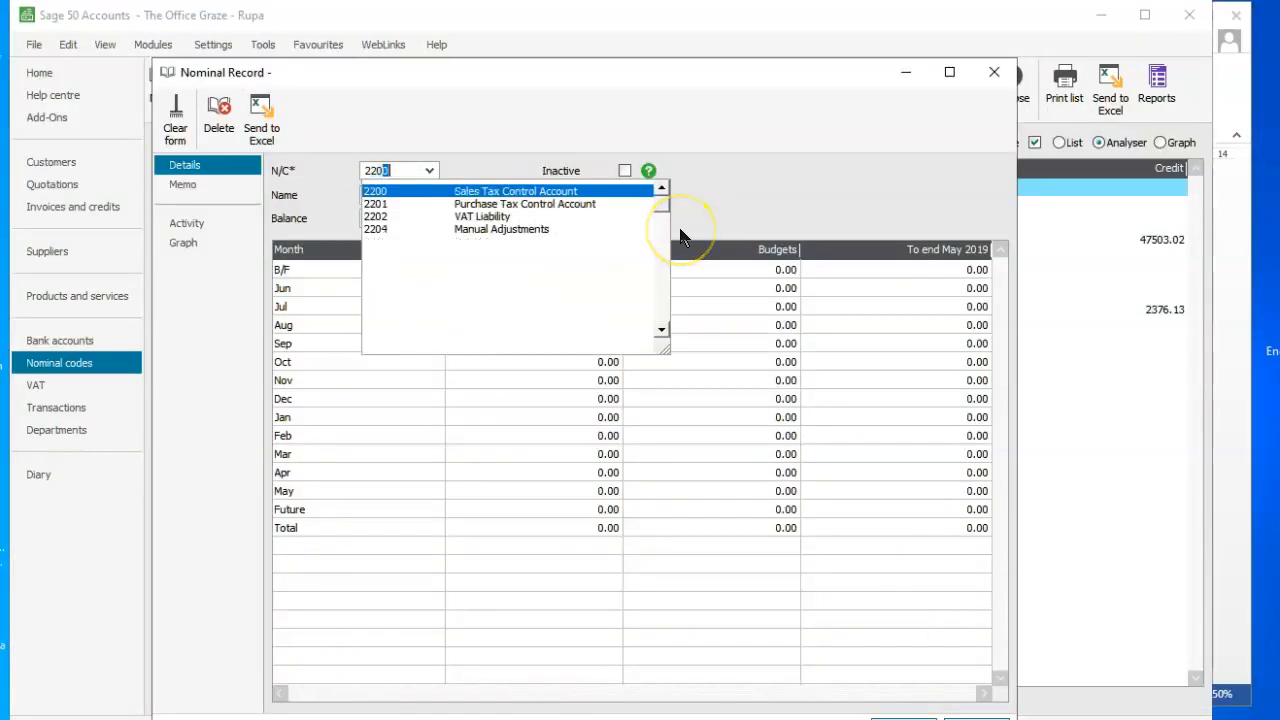
{"action": "type", "text": "0"}
{"action": "key", "text": "Tab"}
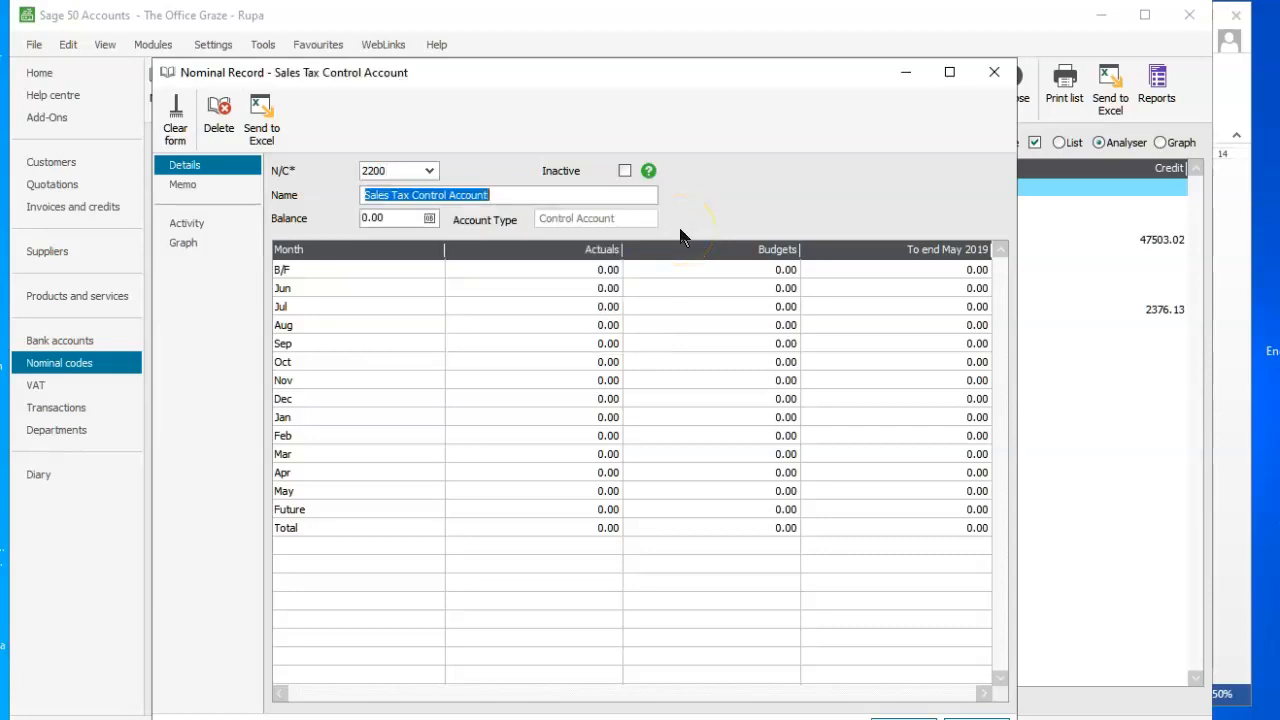
- Enter a 12100.00 credit opening balance dated 01/06/2019 for Sales Tax Control Account and save the record
{"action": "left_click", "coordinate": [429, 220]}
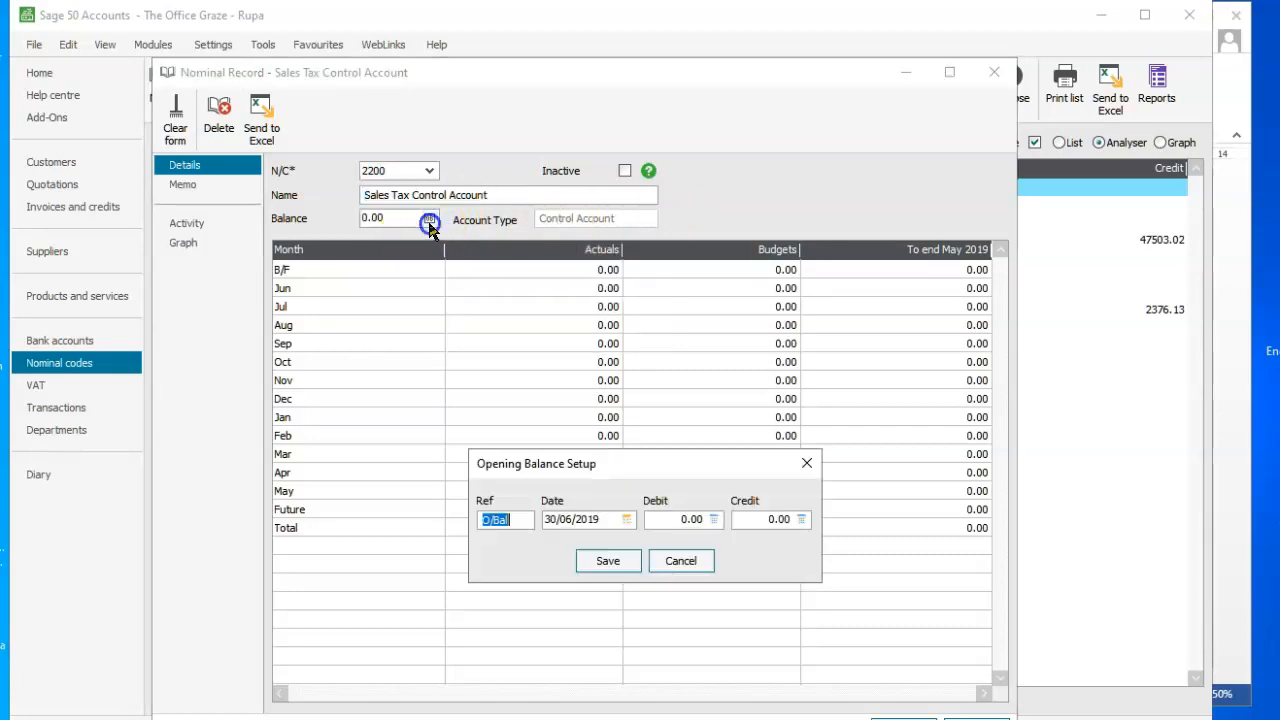
{"action": "left_click", "coordinate": [627, 519]}
{"action": "left_click", "coordinate": [712, 580]}
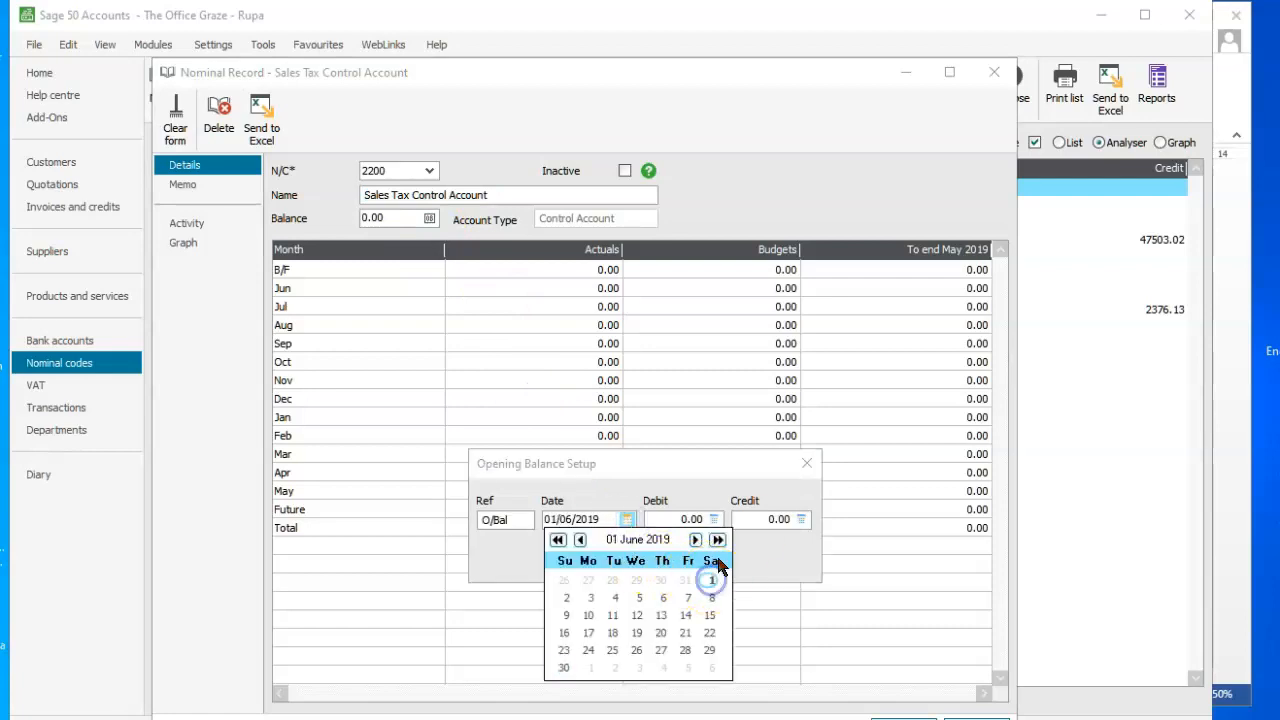
{"action": "left_click", "coordinate": [762, 519]}
{"action": "left_click", "coordinate": [766, 517]}
{"action": "type", "text": "1210"}
{"action": "left_click", "coordinate": [608, 561]}
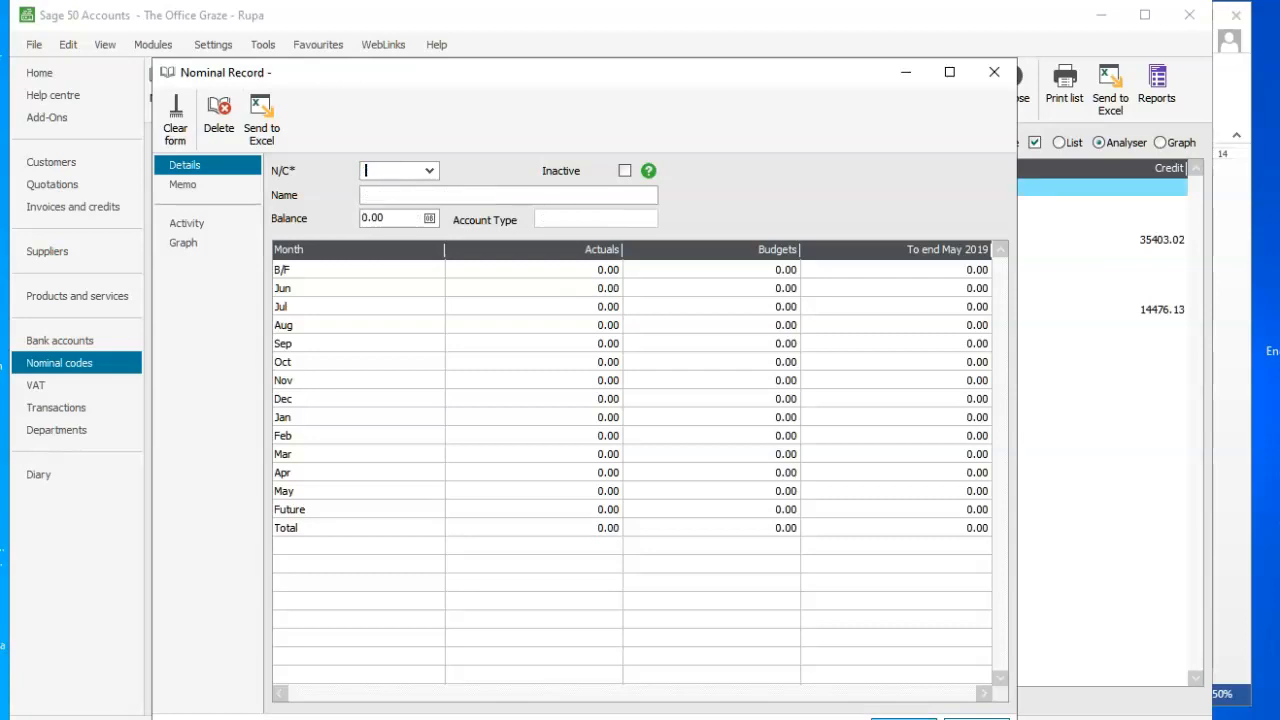
- Load nominal code 2201 Purchase Tax Control Account and date its opening balance 01/06/2019
{"action": "type", "text": "2201"}
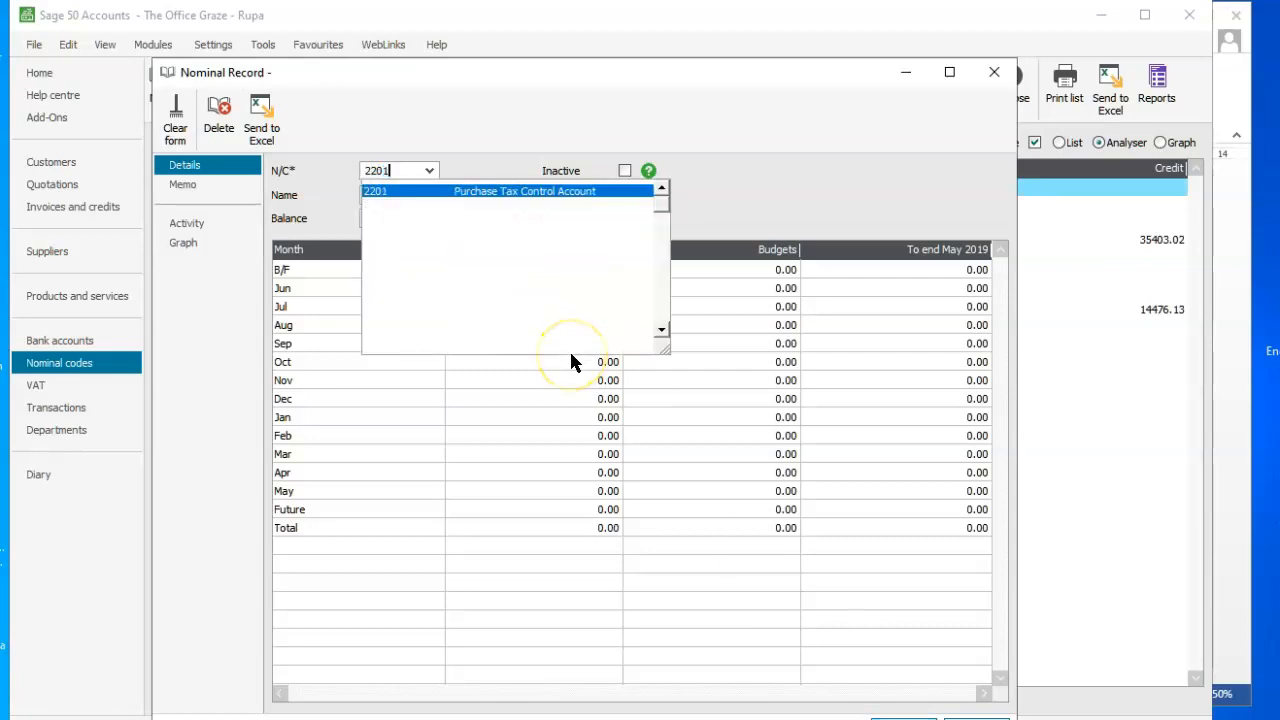
{"action": "left_click", "coordinate": [490, 191]}
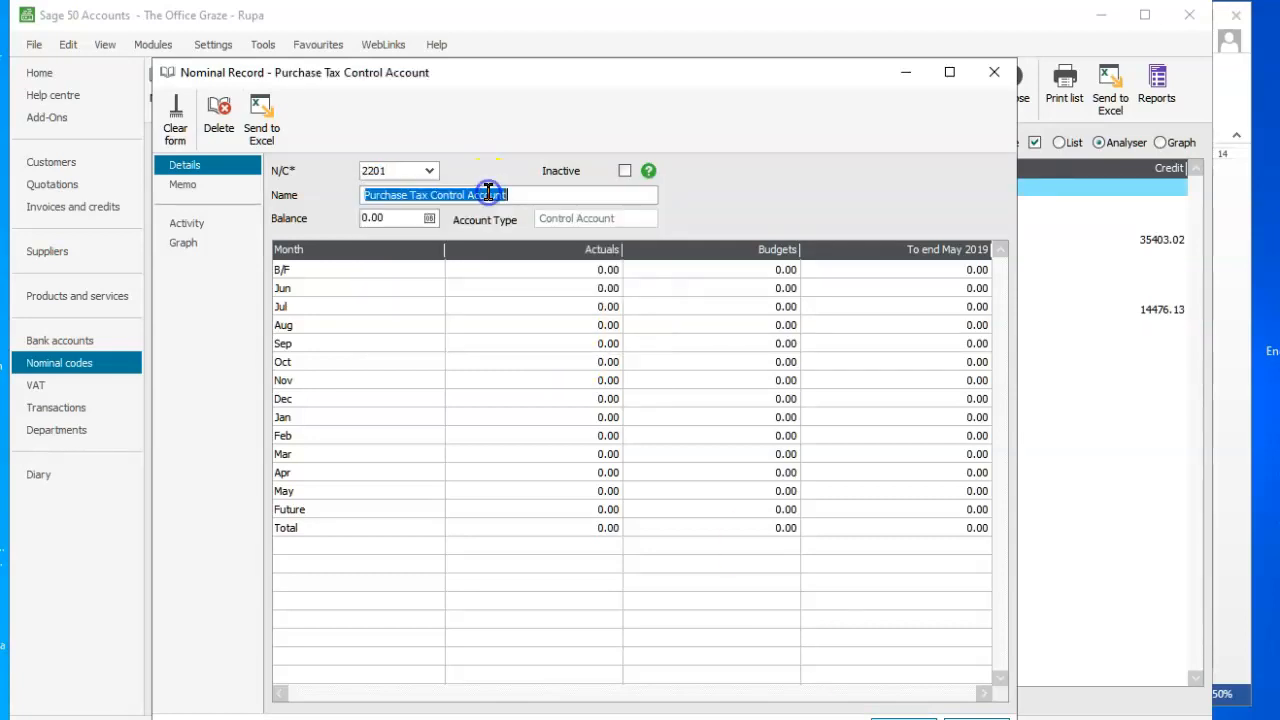
{"action": "left_click", "coordinate": [429, 219]}
{"action": "left_click", "coordinate": [629, 521]}
{"action": "left_click", "coordinate": [710, 580]}
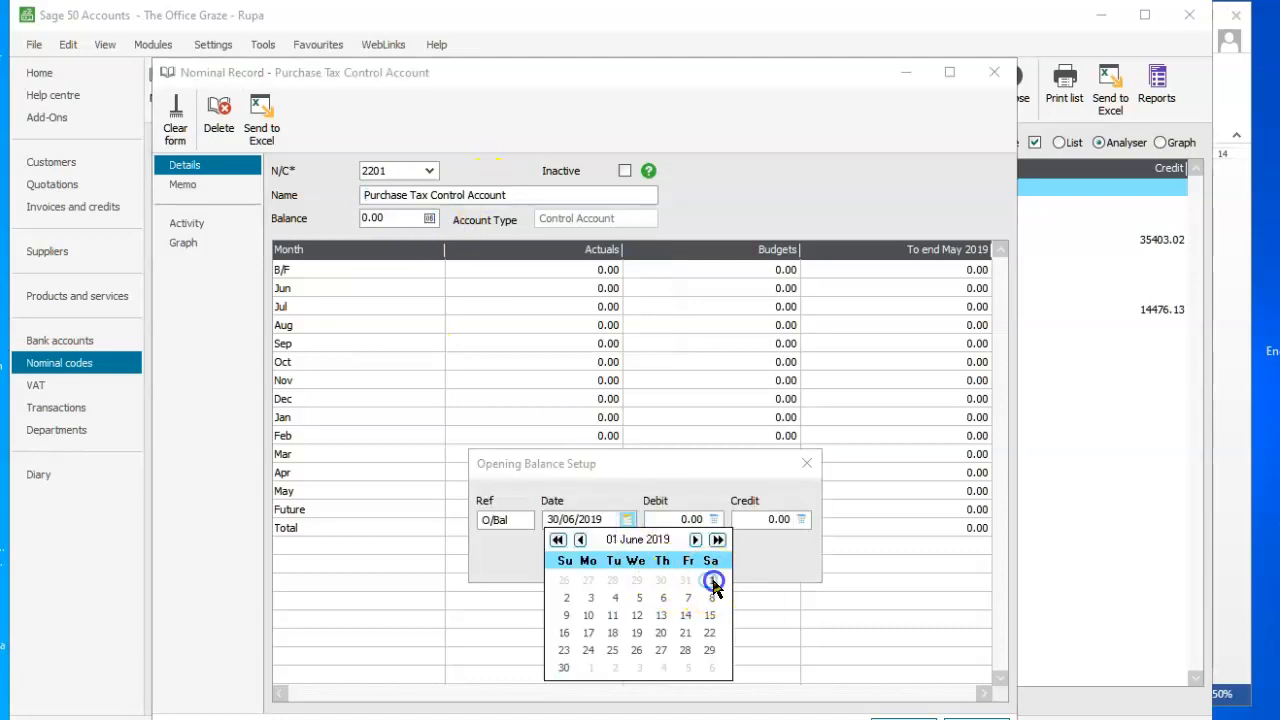
{"action": "left_click", "coordinate": [768, 573]}
- Enter the Purchase Tax Control Account's 7540.00 debit opening balance from the Office graze trial balance and save the record
{"action": "left_click", "coordinate": [677, 521]}
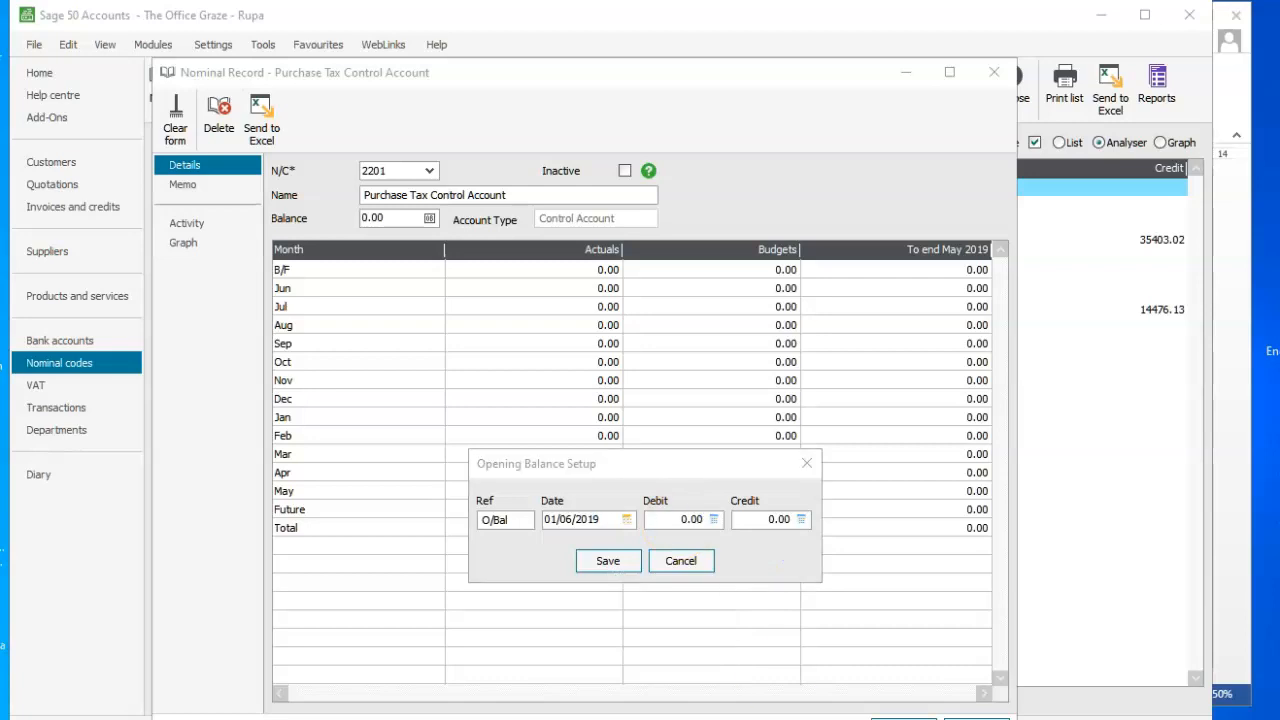
{"action": "key", "text": "alt+Tab"}
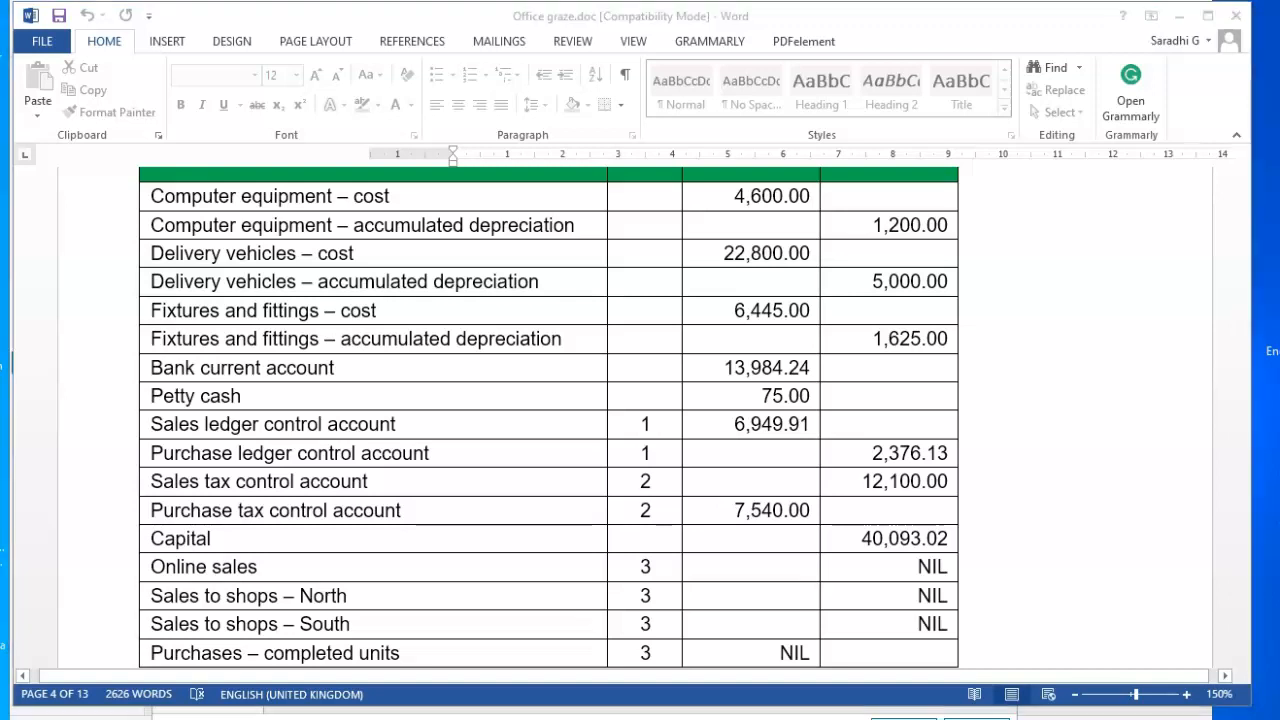
{"action": "key", "text": "alt+Tab"}
{"action": "type", "text": "7"}
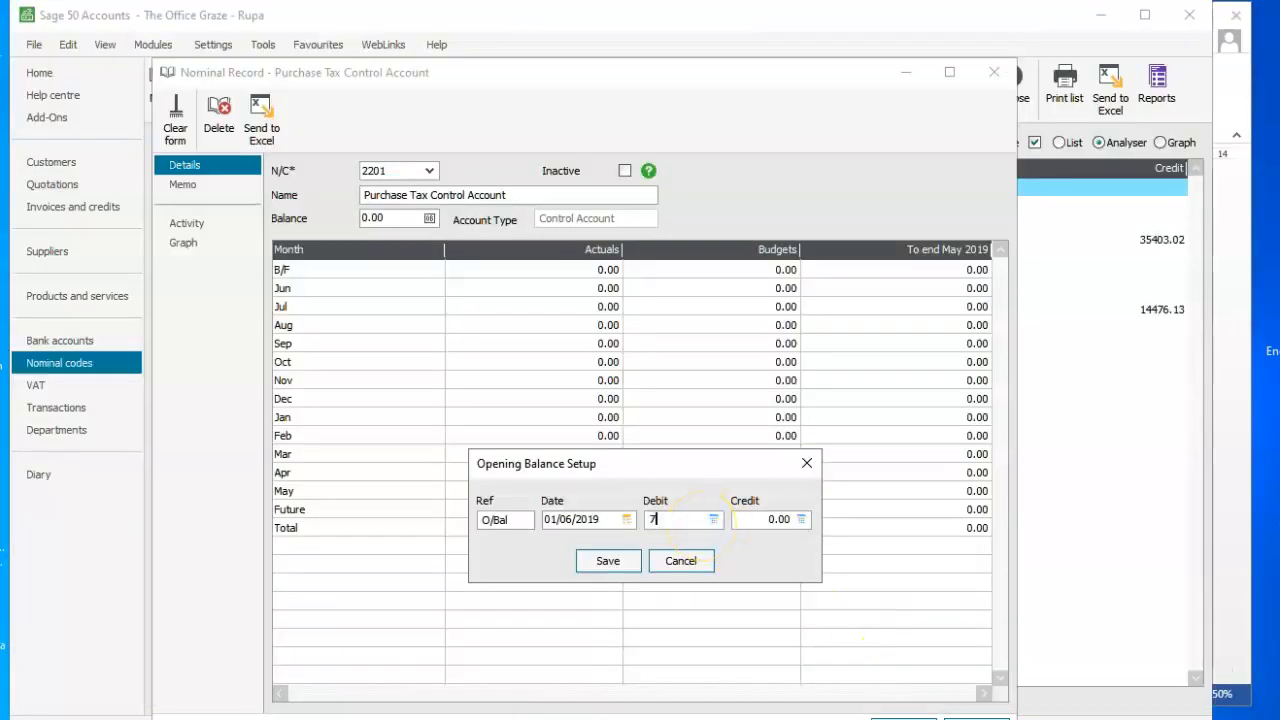
{"action": "left_click", "coordinate": [604, 560]}
{"action": "left_click", "coordinate": [876, 716]}
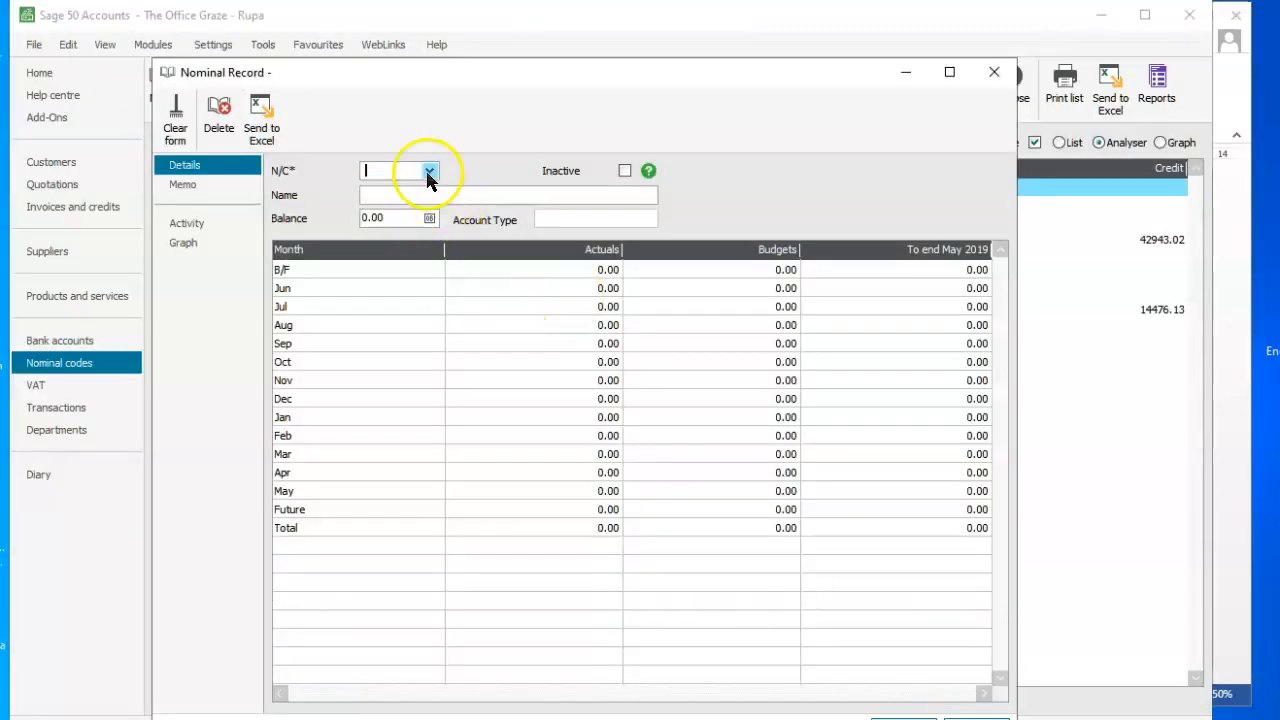
- Load nominal code 3000 Capital from the nominal codes list and date its opening balance 01/06/2019
{"action": "left_click", "coordinate": [428, 174]}
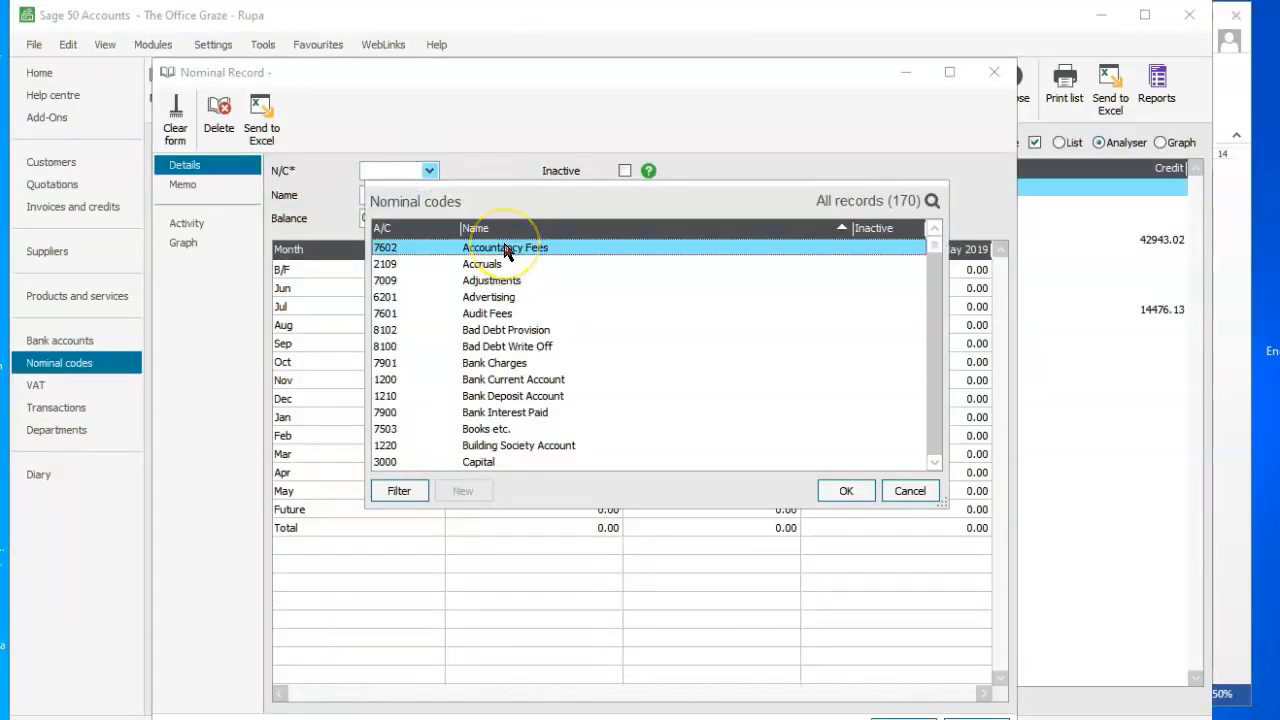
{"action": "scroll", "coordinate": [508, 252], "scroll_direction": "down", "scroll_amount": 1}
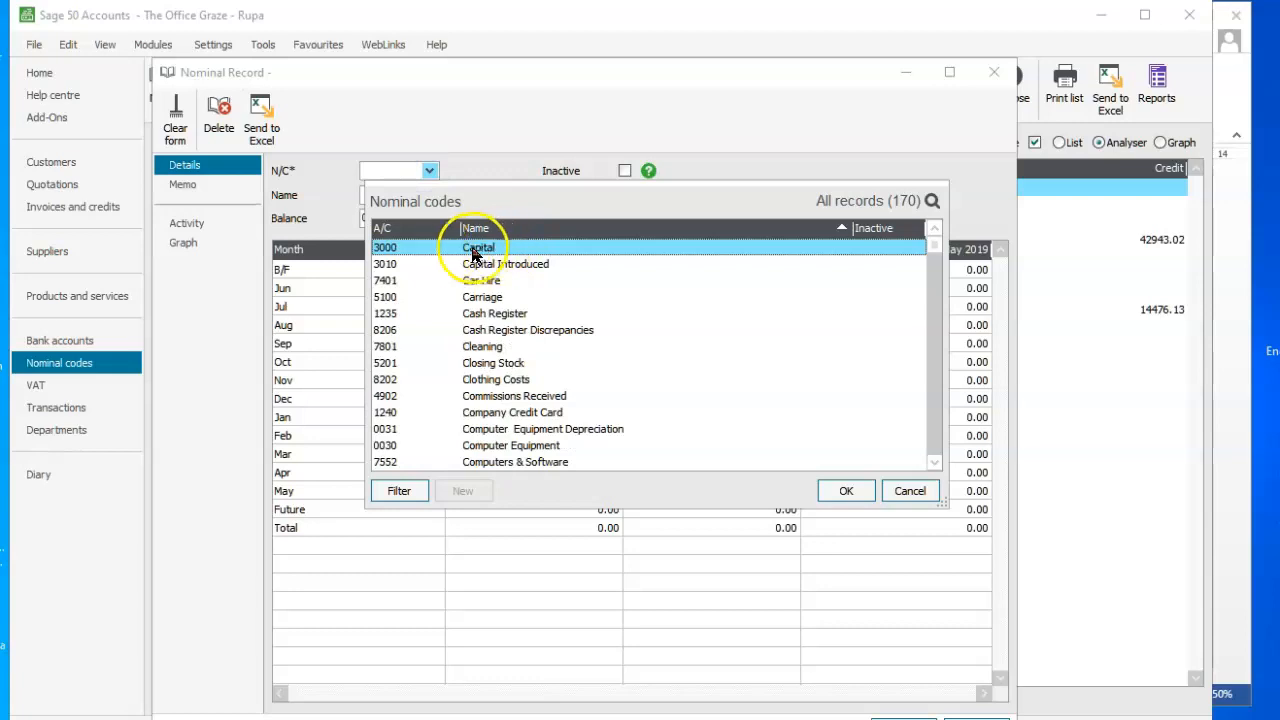
{"action": "left_click", "coordinate": [841, 492]}
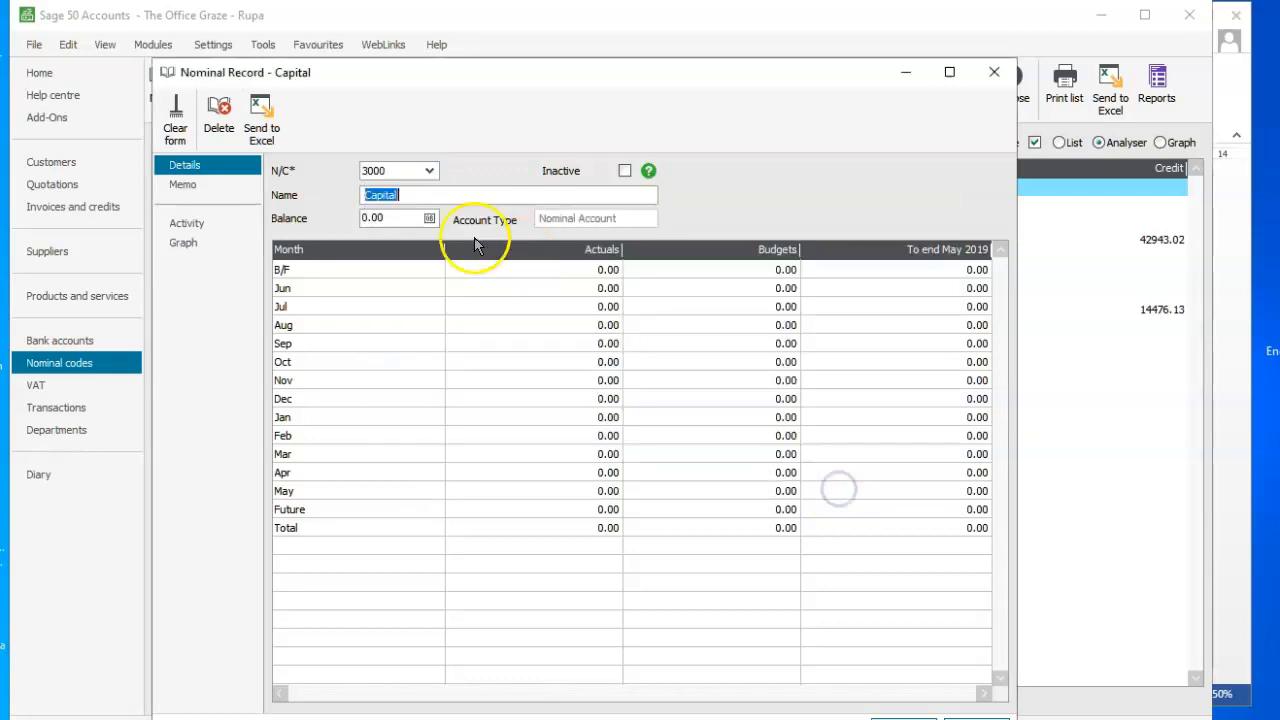
{"action": "left_click", "coordinate": [429, 218]}
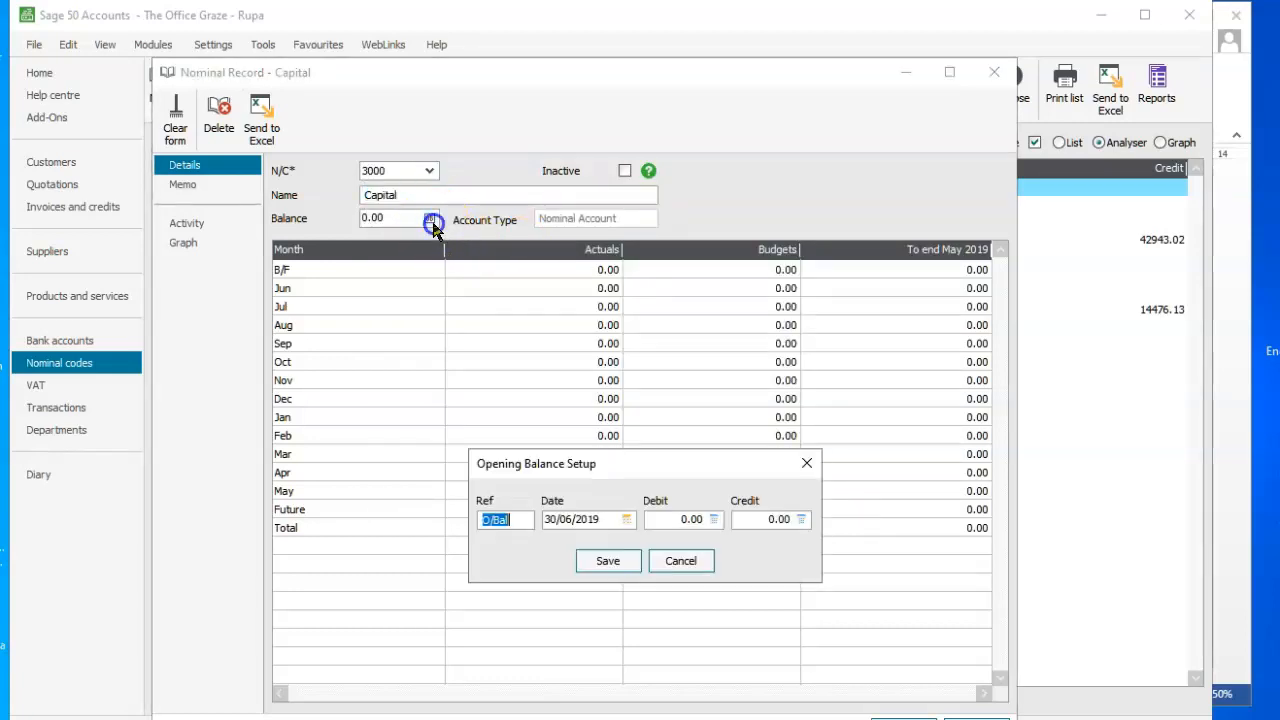
{"action": "left_click", "coordinate": [626, 519]}
{"action": "left_click", "coordinate": [706, 582]}
- Enter the Capital account's 40093.02 credit opening balance from the Office graze trial balance and save it
{"action": "left_click", "coordinate": [767, 518]}
{"action": "left_click", "coordinate": [767, 518]}
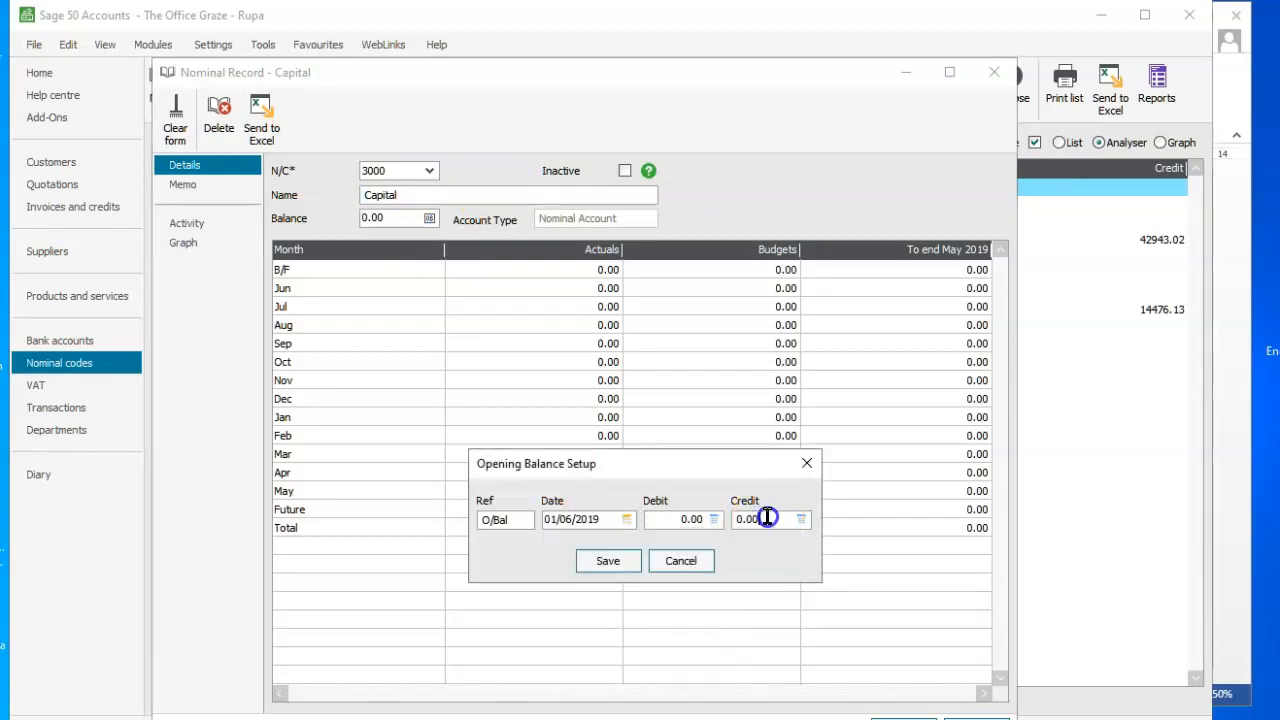
{"action": "key", "text": "alt+Tab"}
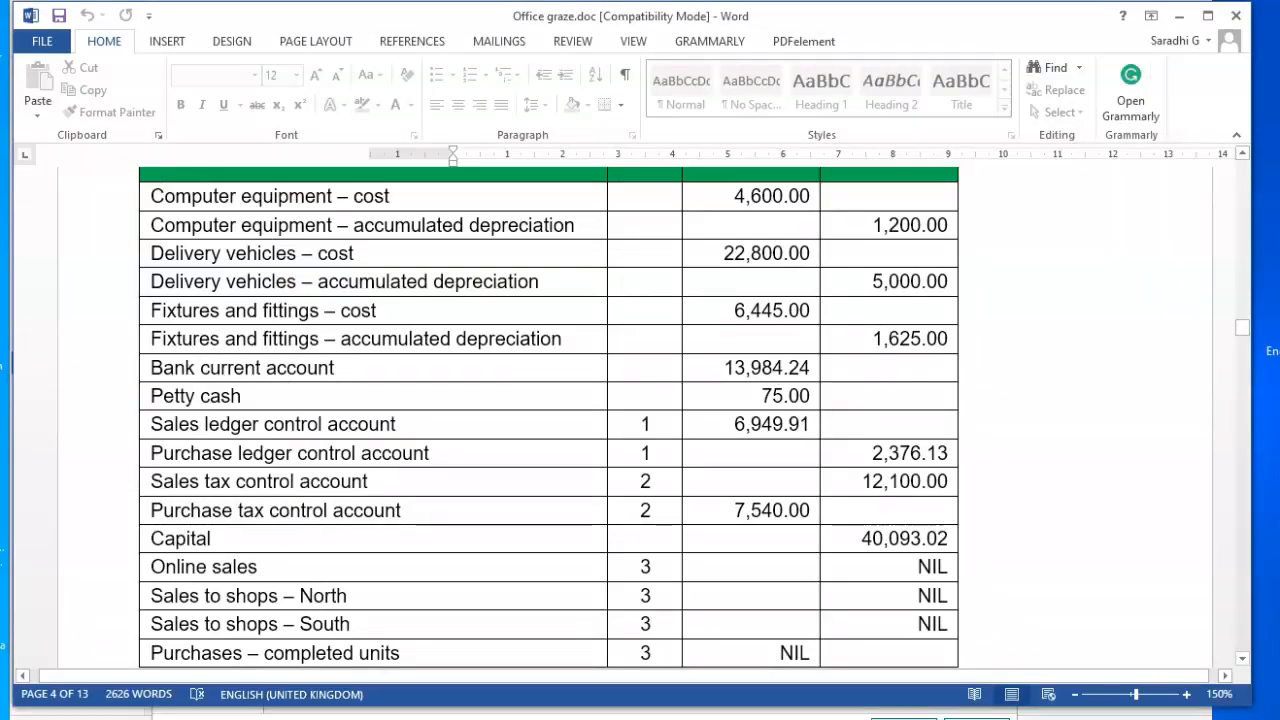
{"action": "key", "text": "alt+Tab"}
{"action": "type", "text": "40"}
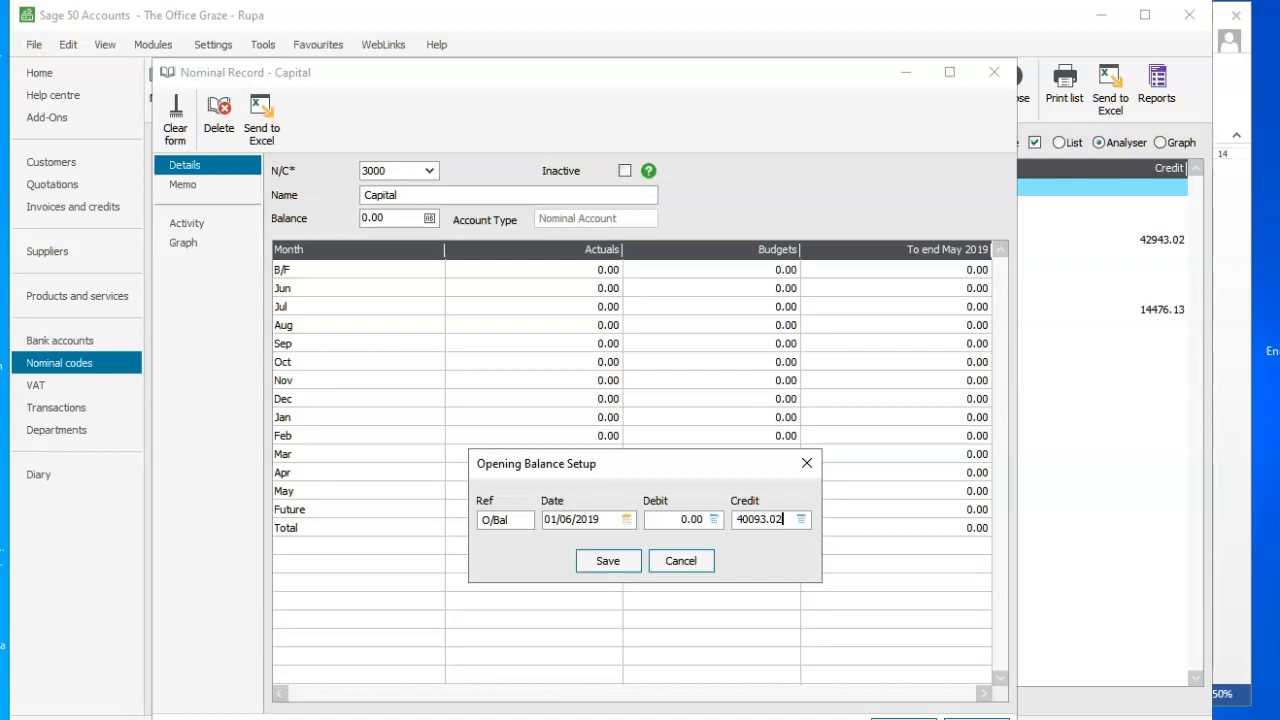
{"action": "left_click", "coordinate": [608, 561]}
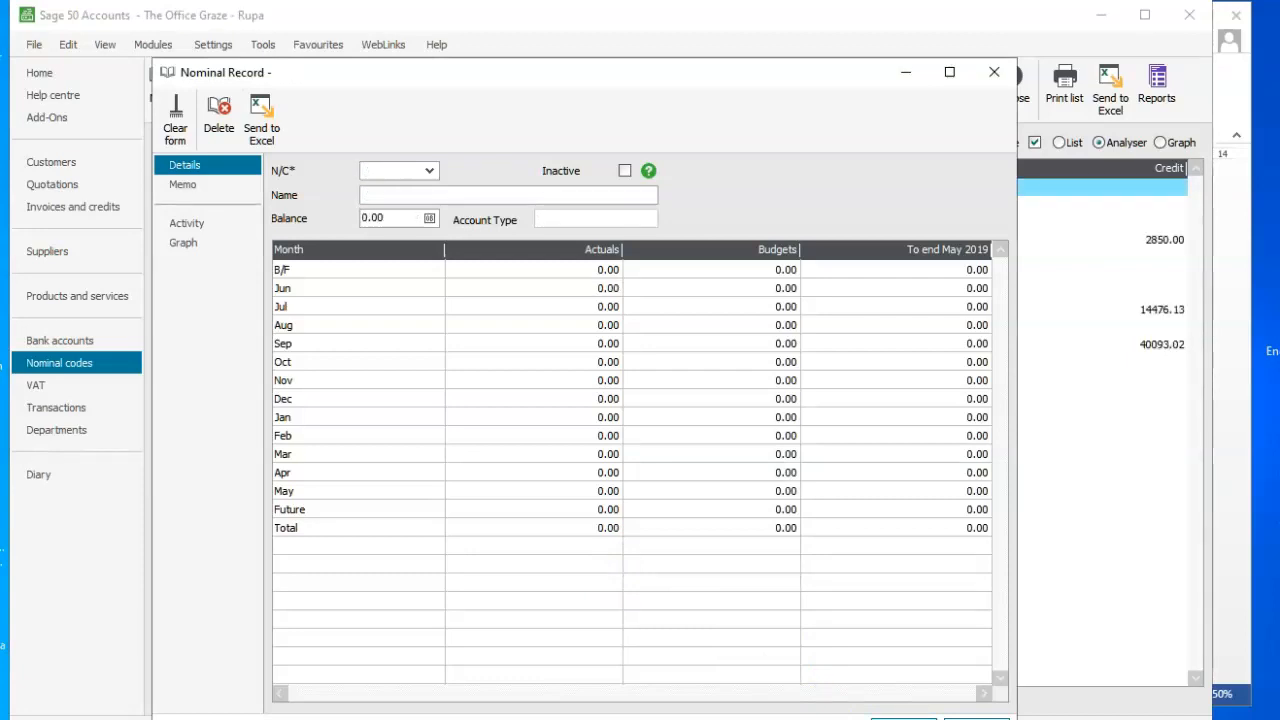
- Review the remaining accounts in the Office graze trial balance, then rename nominal code 4000 as Online Sales in Sage 50 Accounts and save
{"action": "key", "text": "alt+Tab"}
{"action": "left_click", "coordinate": [1240, 662]}
{"action": "left_click_drag", "start_coordinate": [1240, 662], "coordinate": [1240, 662]}
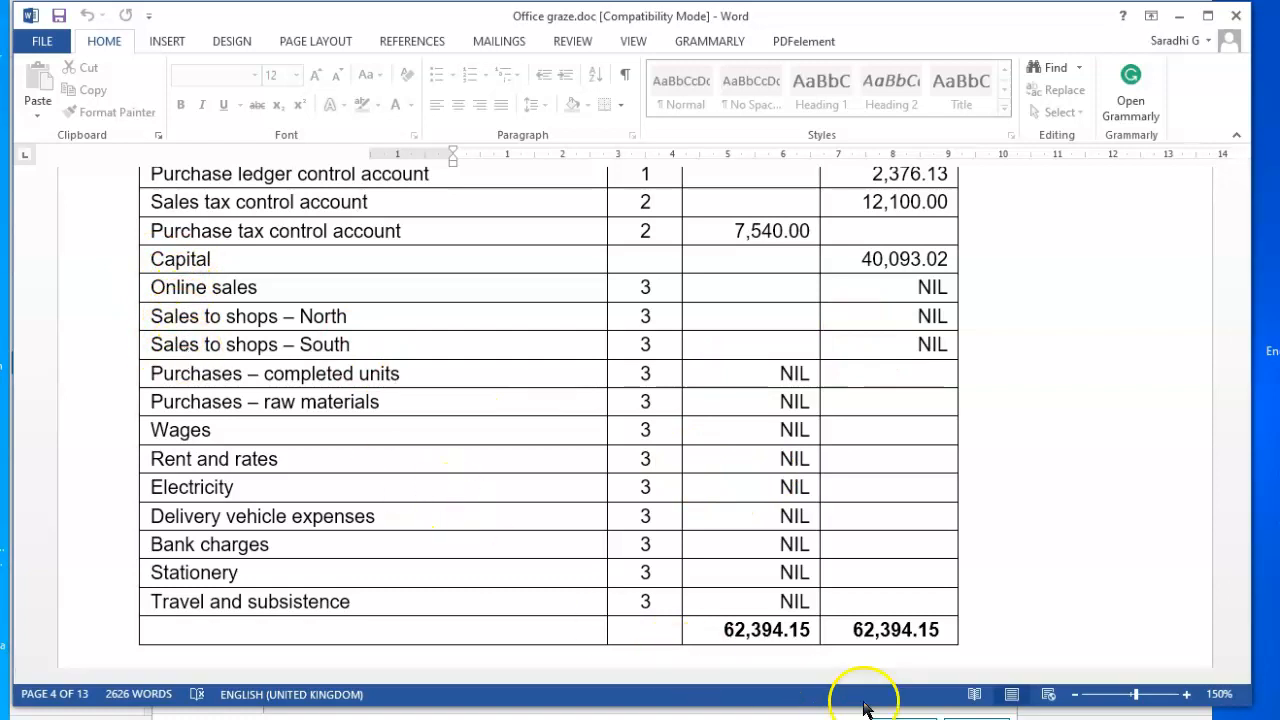
{"action": "left_click", "coordinate": [1179, 15]}
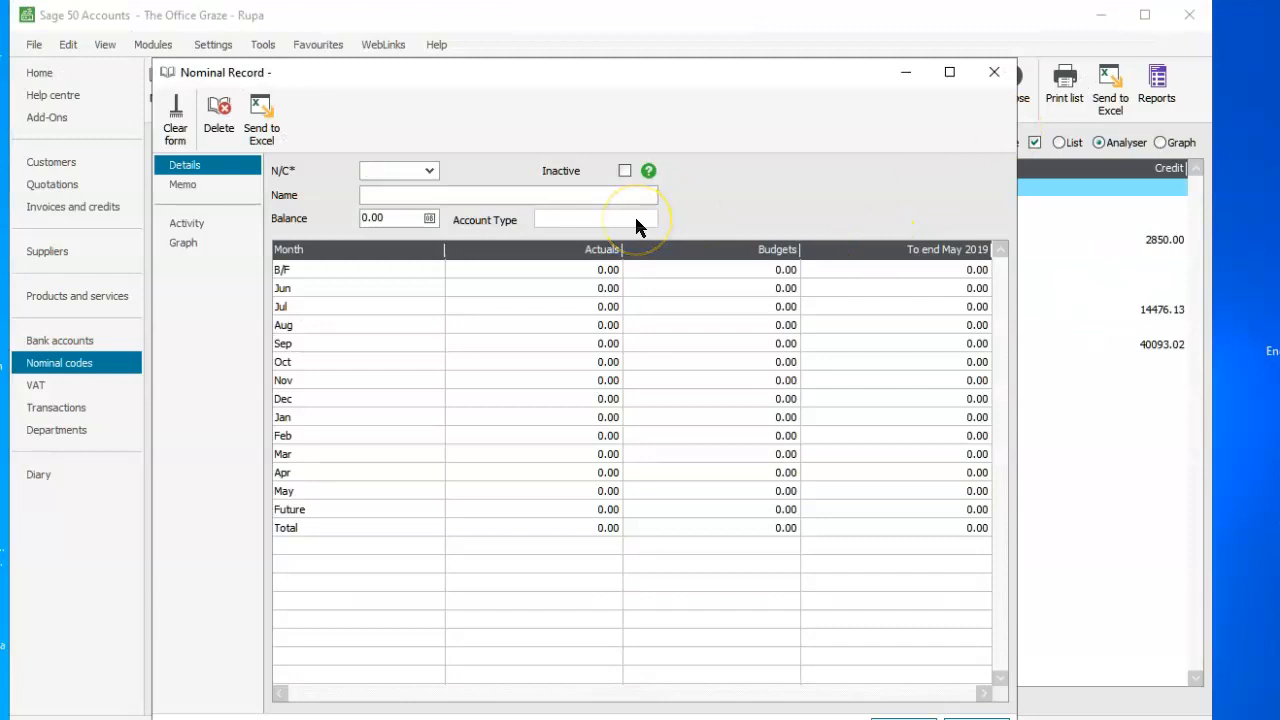
{"action": "type", "text": "4000"}
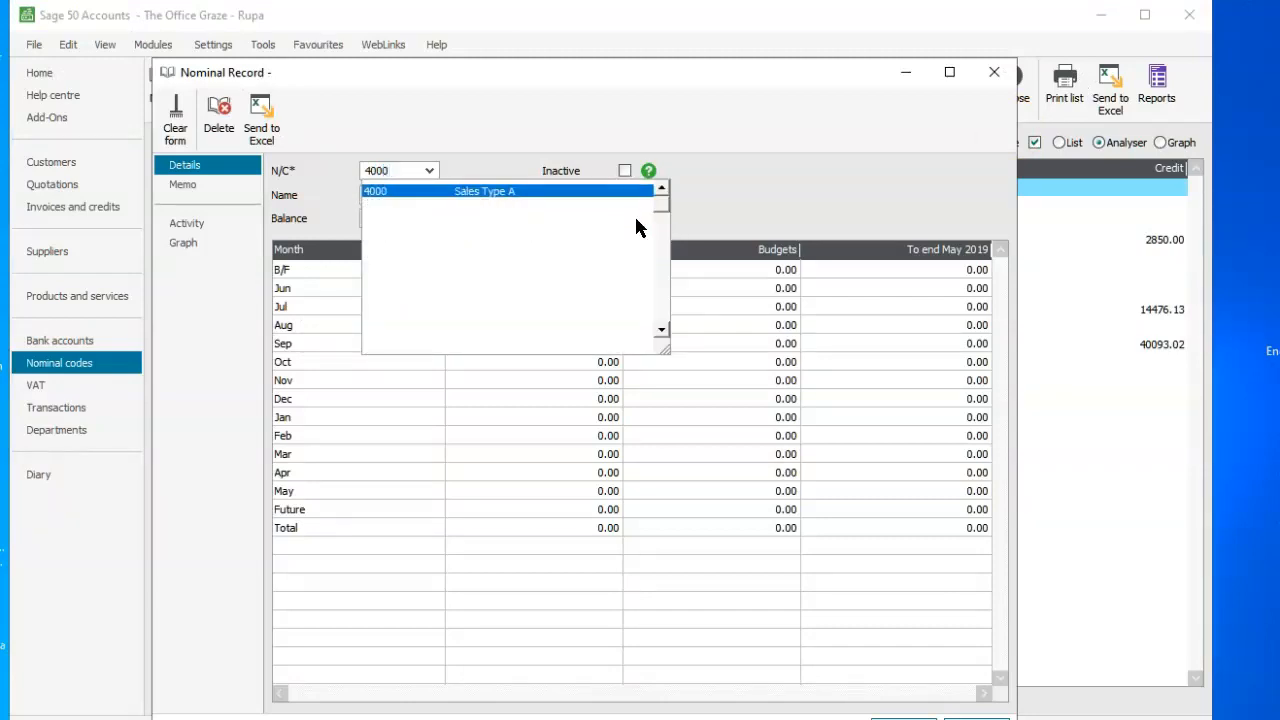
{"action": "key", "text": "Tab"}
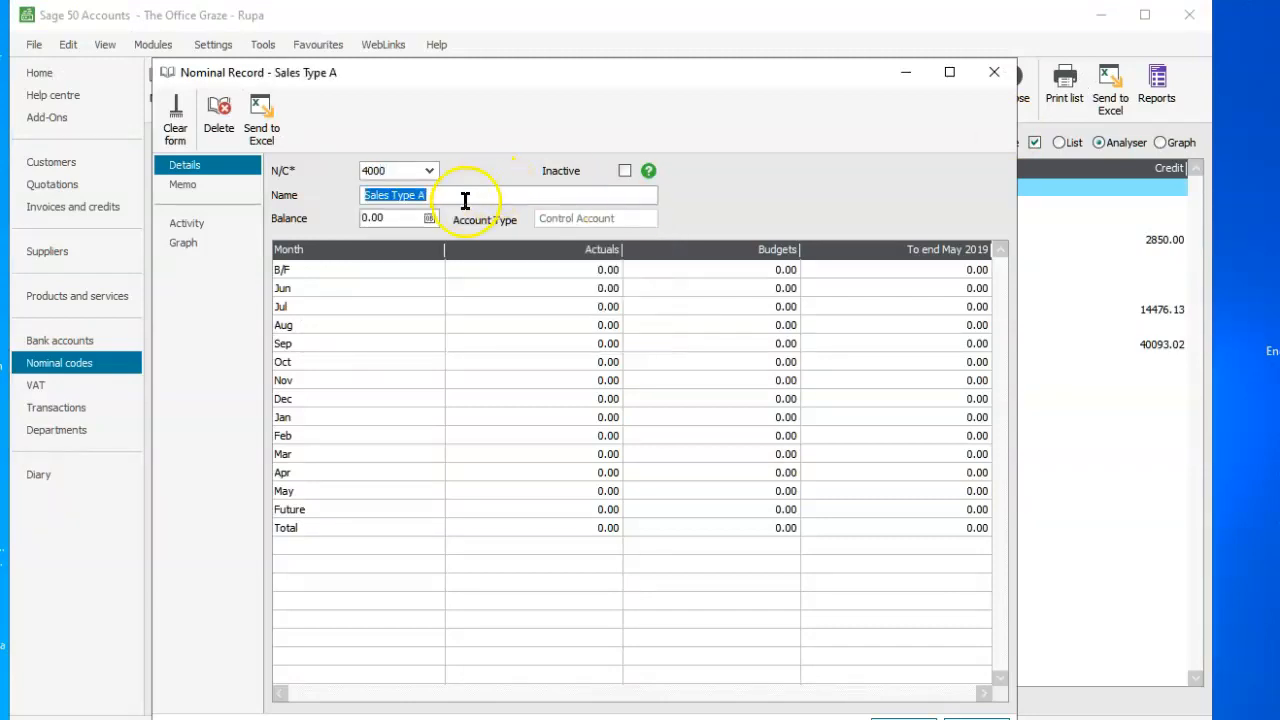
{"action": "type", "text": "Online Sales"}
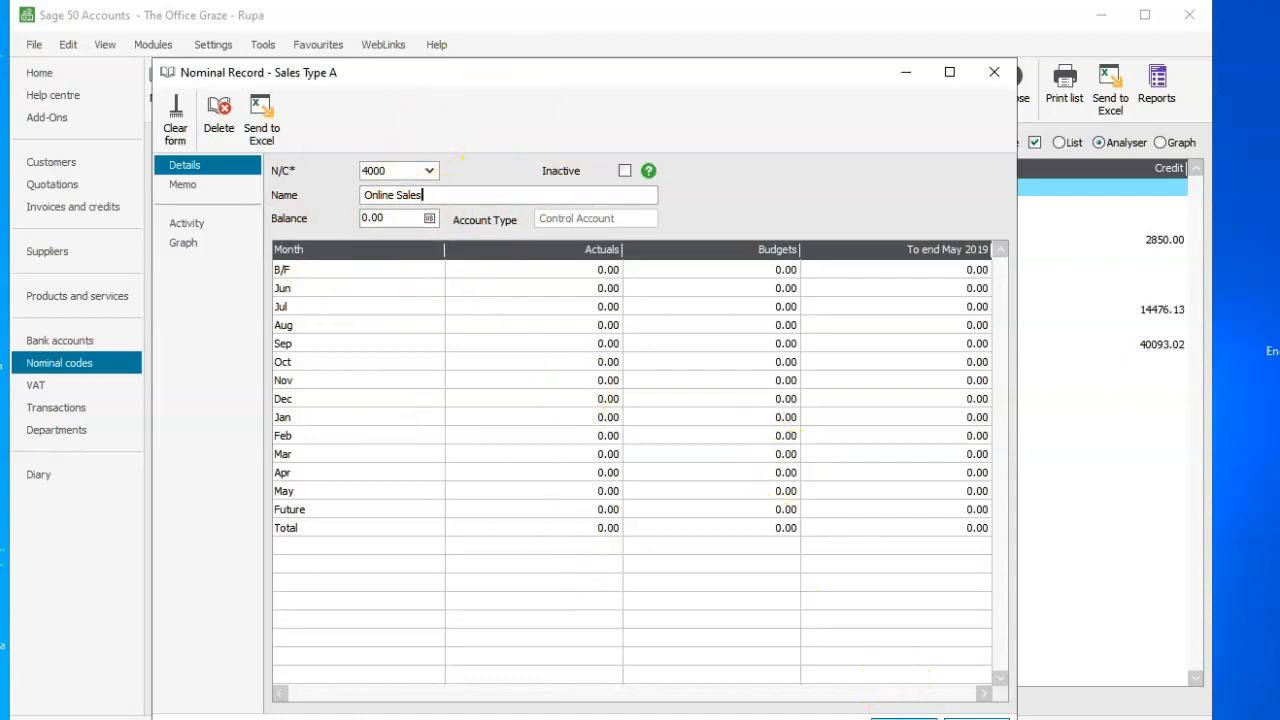
{"action": "key", "text": "alt+s"}
- Rename nominal code 4001 as Sales to Shop - North and save the record
{"action": "type", "text": "4001"}
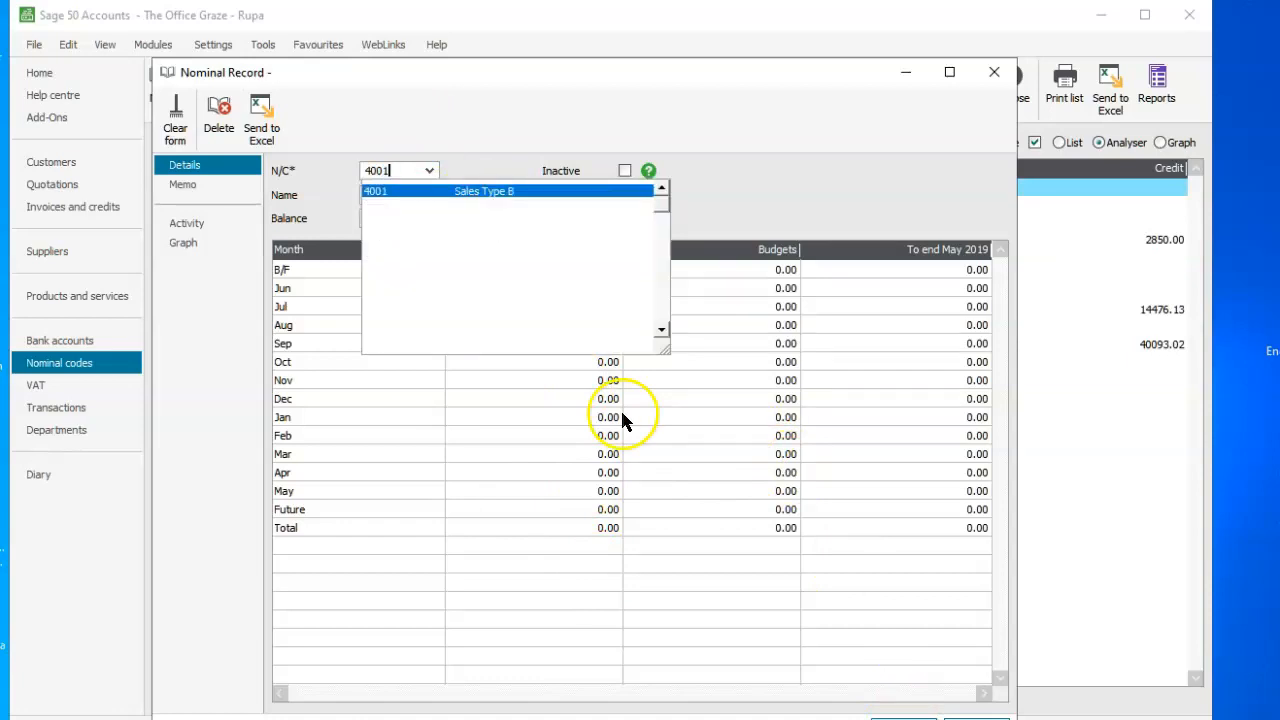
{"action": "key", "text": "Tab"}
{"action": "type", "text": "Sales"}
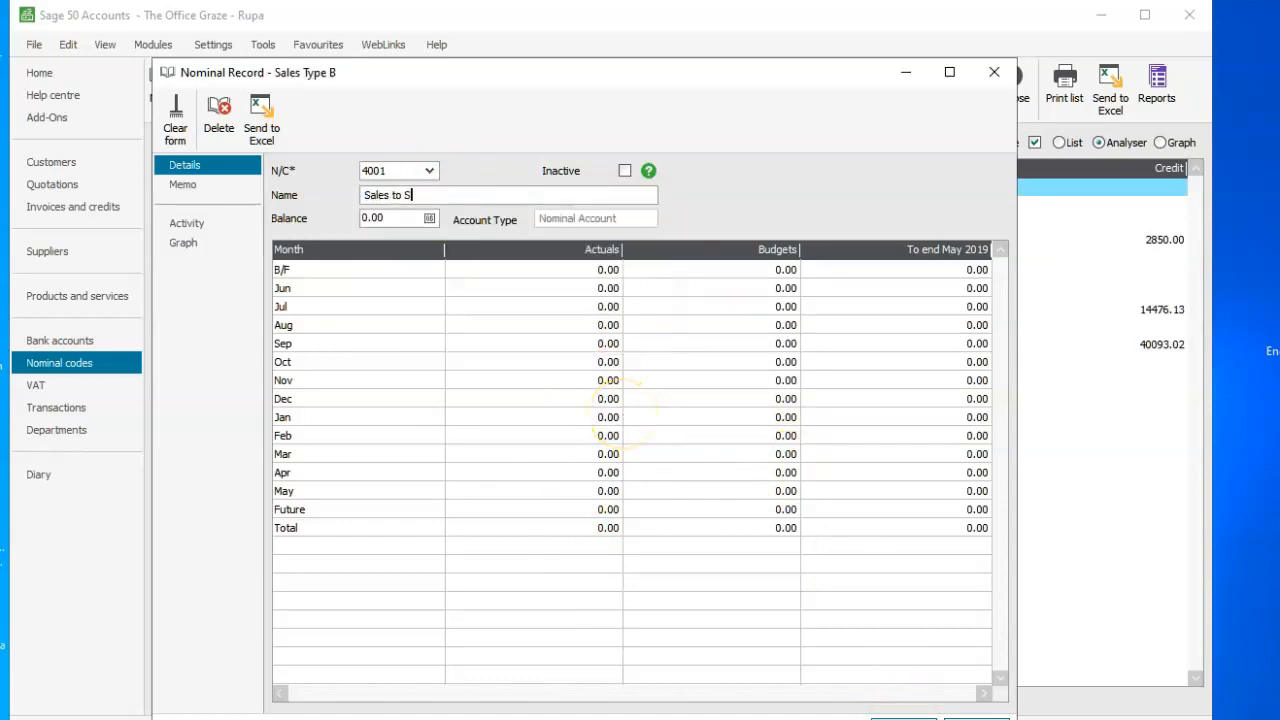
{"action": "type", "text": " to Shop - North"}
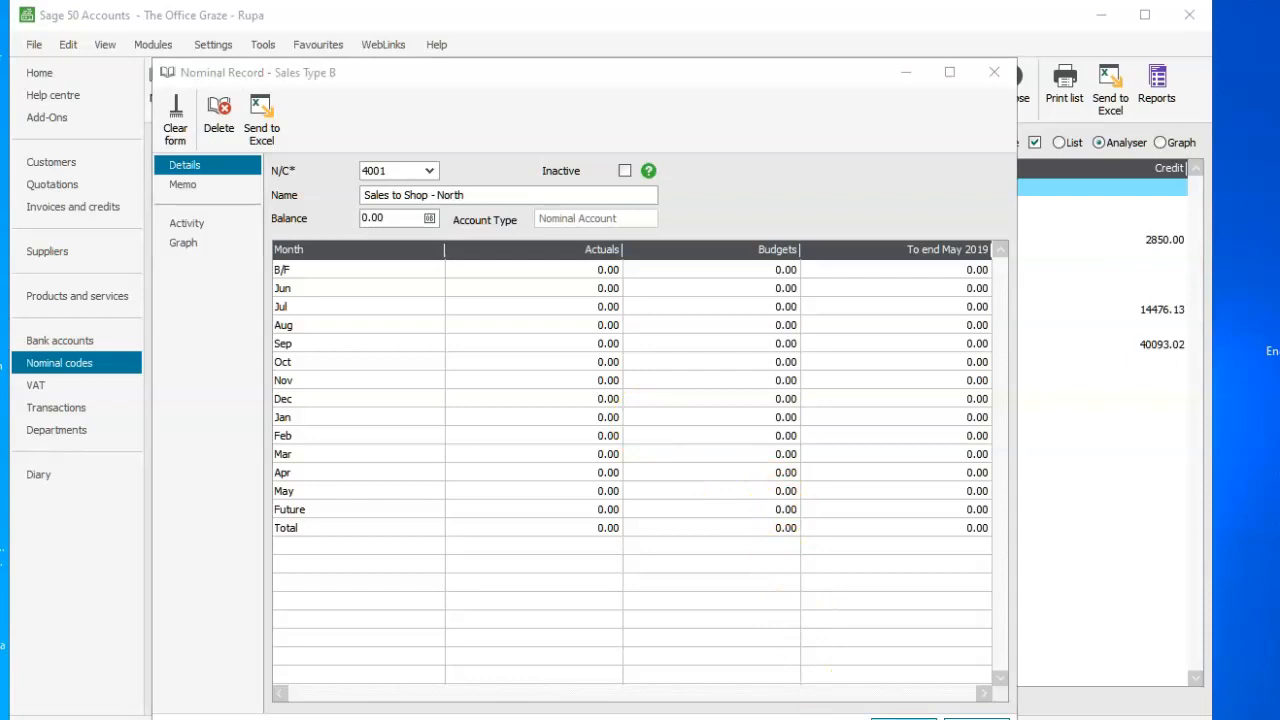
- Rename nominal code 4002 as Sales to shop - south and save the record
{"action": "type", "text": "4002"}
{"action": "left_click", "coordinate": [449, 191]}
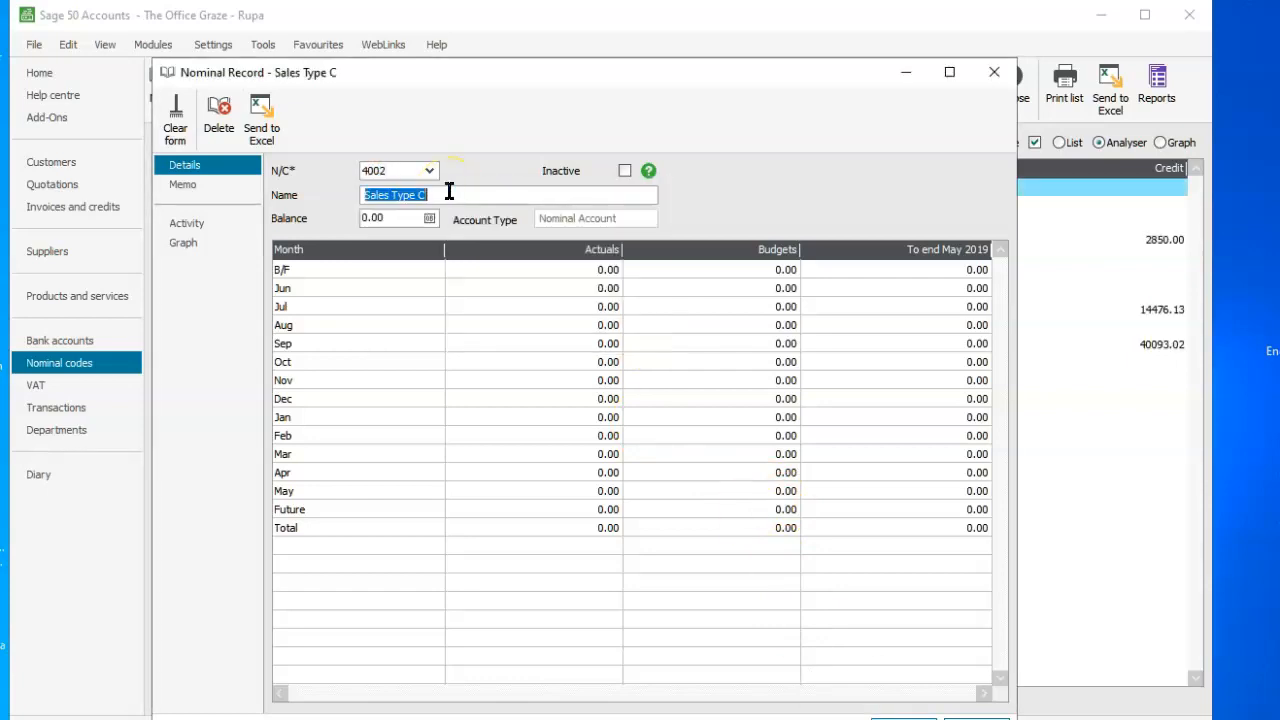
{"action": "type", "text": "S"}
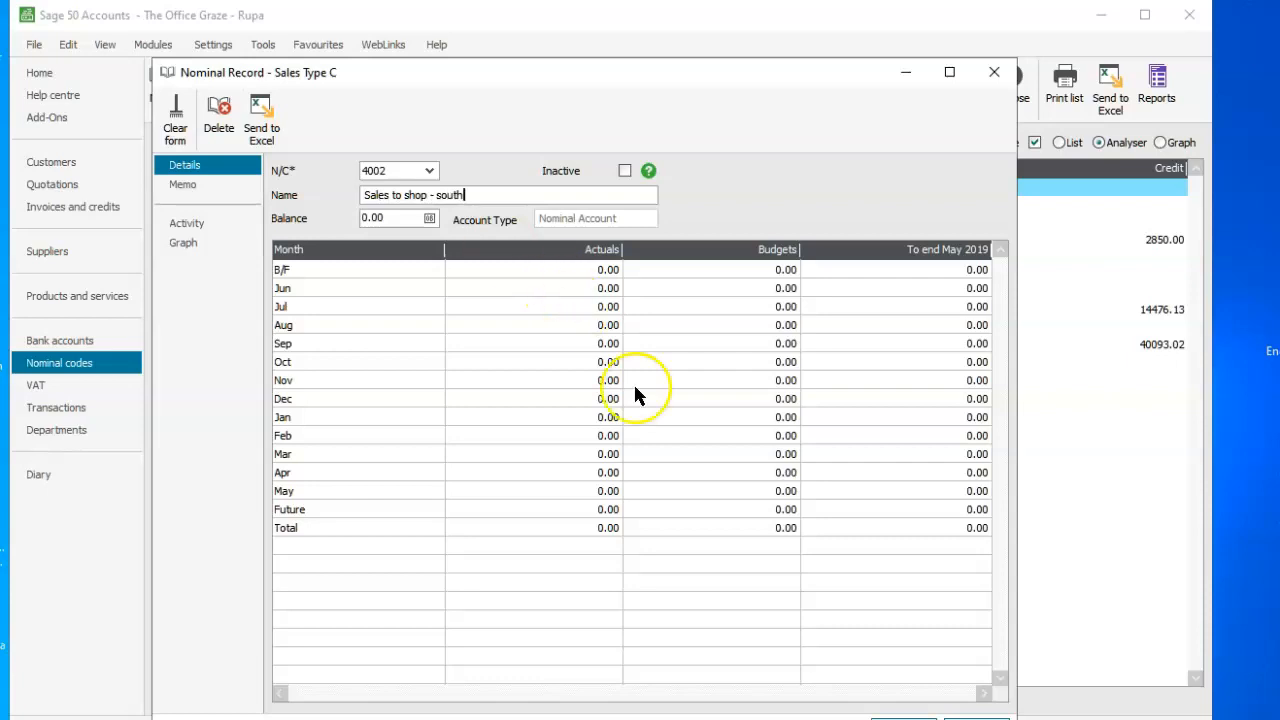
{"action": "left_click", "coordinate": [903, 719]}
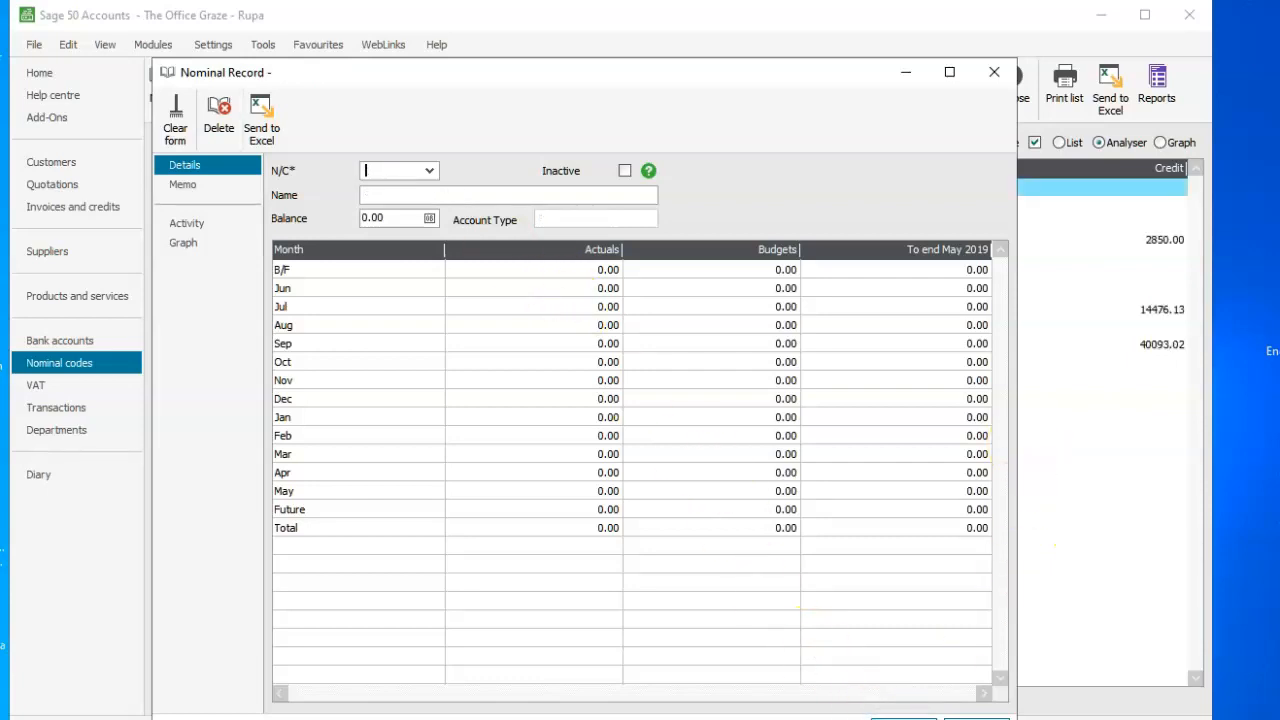
- Check the Office graze trial balance, rename nominal code 5000 to match its completed units purchases account, and save the record
{"action": "left_click", "coordinate": [566, 719]}
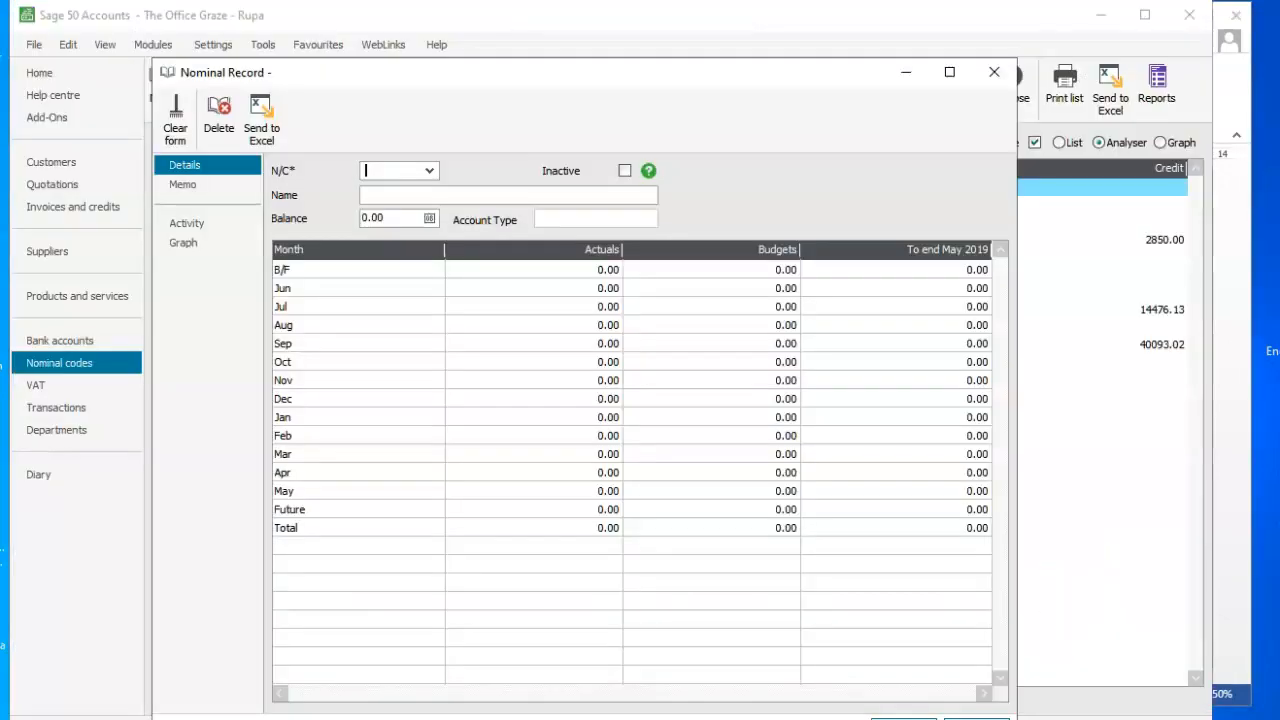
{"action": "type", "text": "5000"}
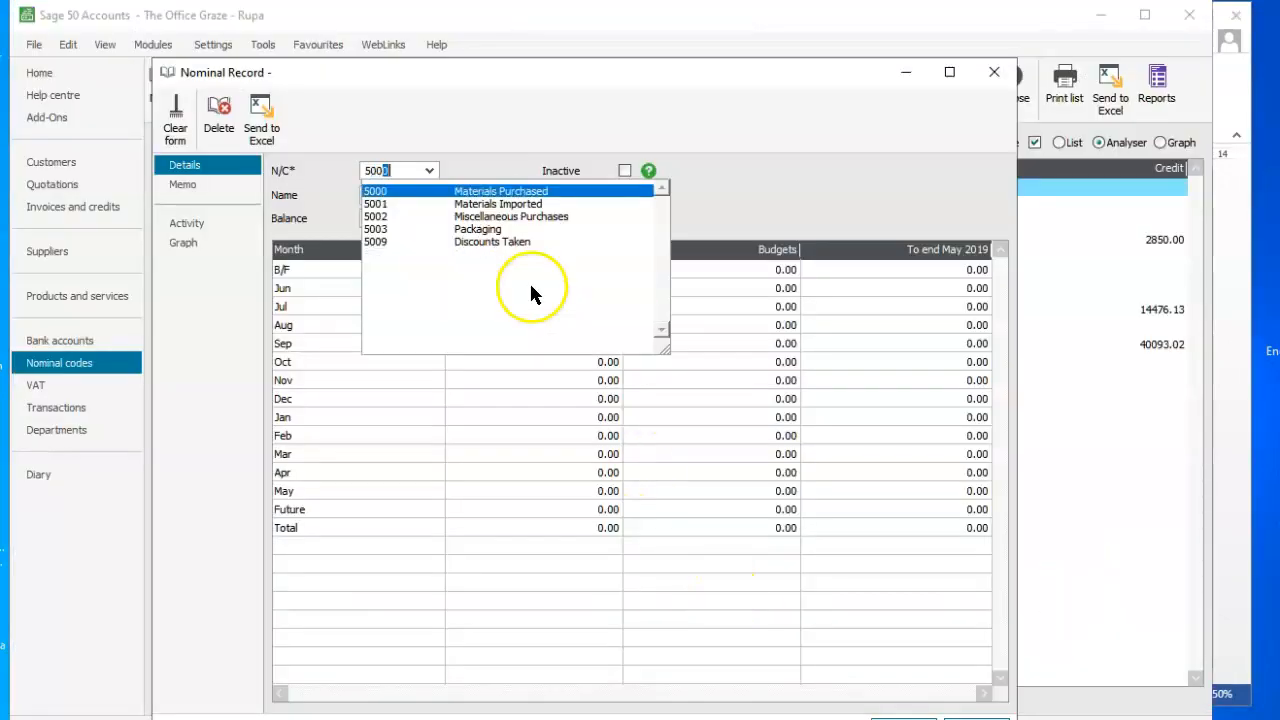
{"action": "key", "text": "Tab"}
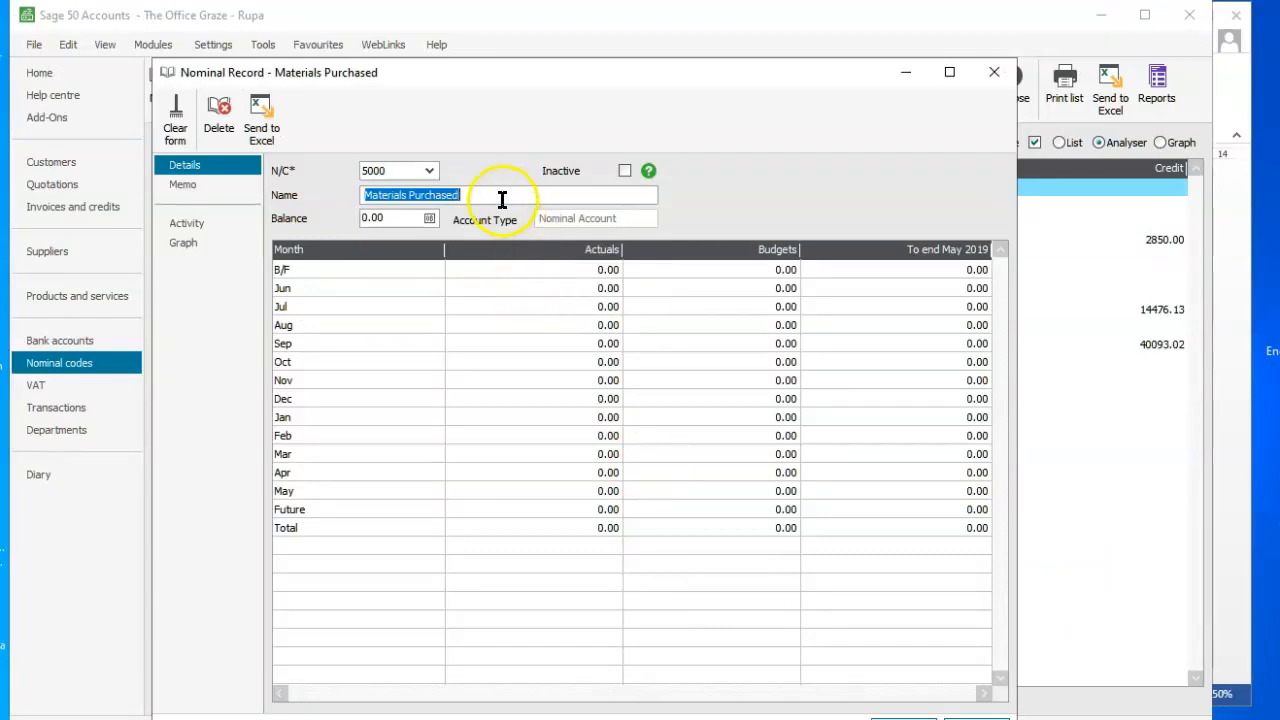
{"action": "type", "text": "Purchases"}
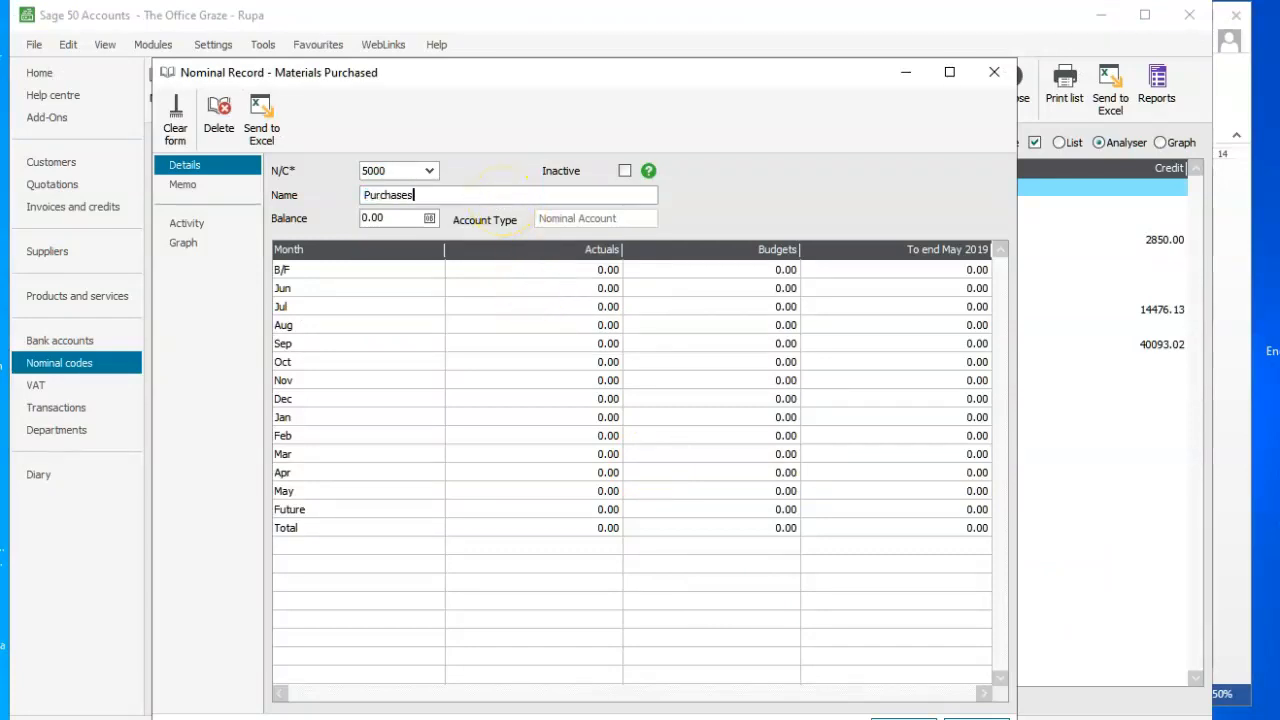
{"action": "type", "text": " - complete"}
- Rename nominal code 5001 as Purchases - raw materials and save the record
{"action": "type", "text": "5001"}
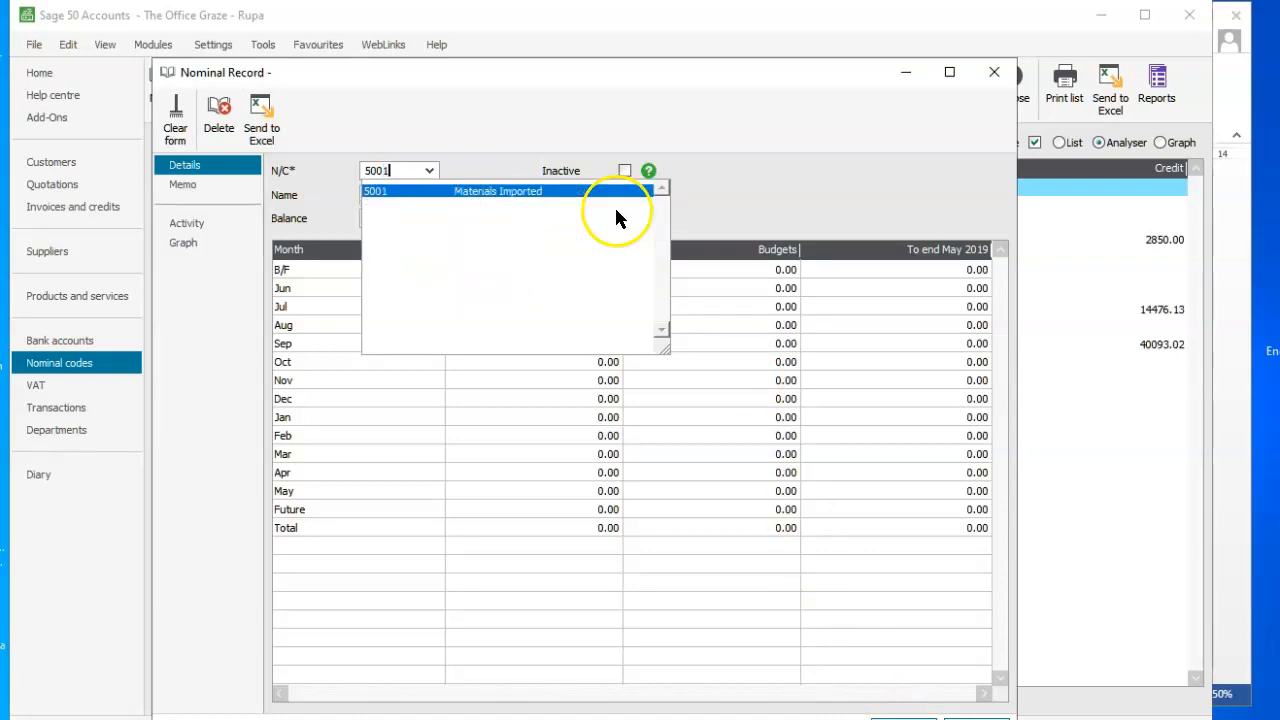
{"action": "key", "text": "Tab"}
{"action": "type", "text": "Purchases - raw materials"}
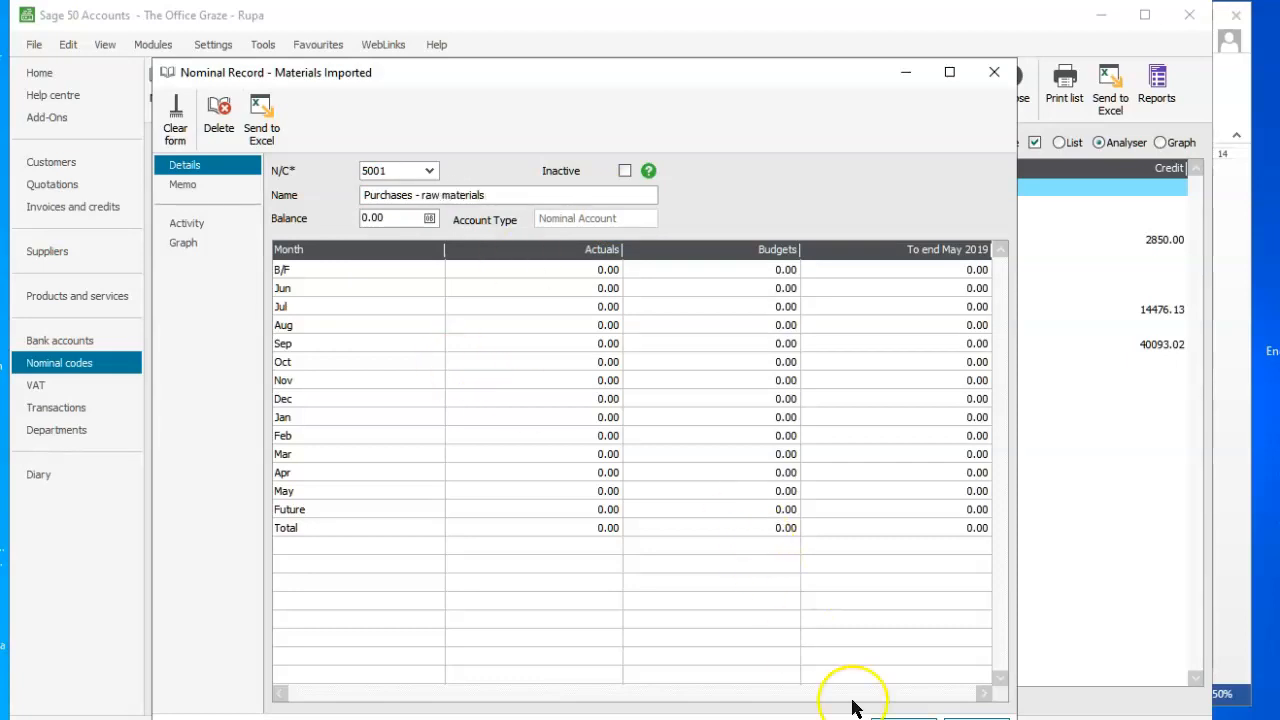
{"action": "left_click", "coordinate": [904, 718]}
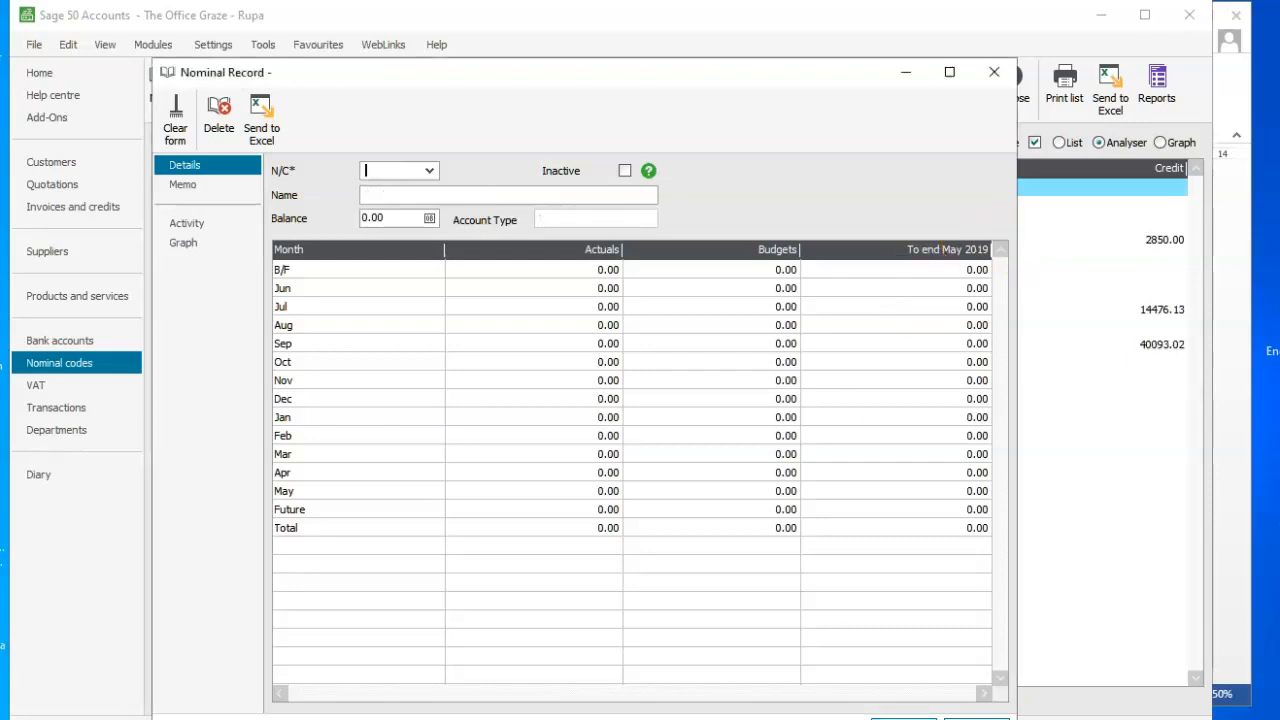
- Check the Office graze trial balance, rename nominal code 7005 as Wages, and save the record
{"action": "left_click", "coordinate": [462, 718]}
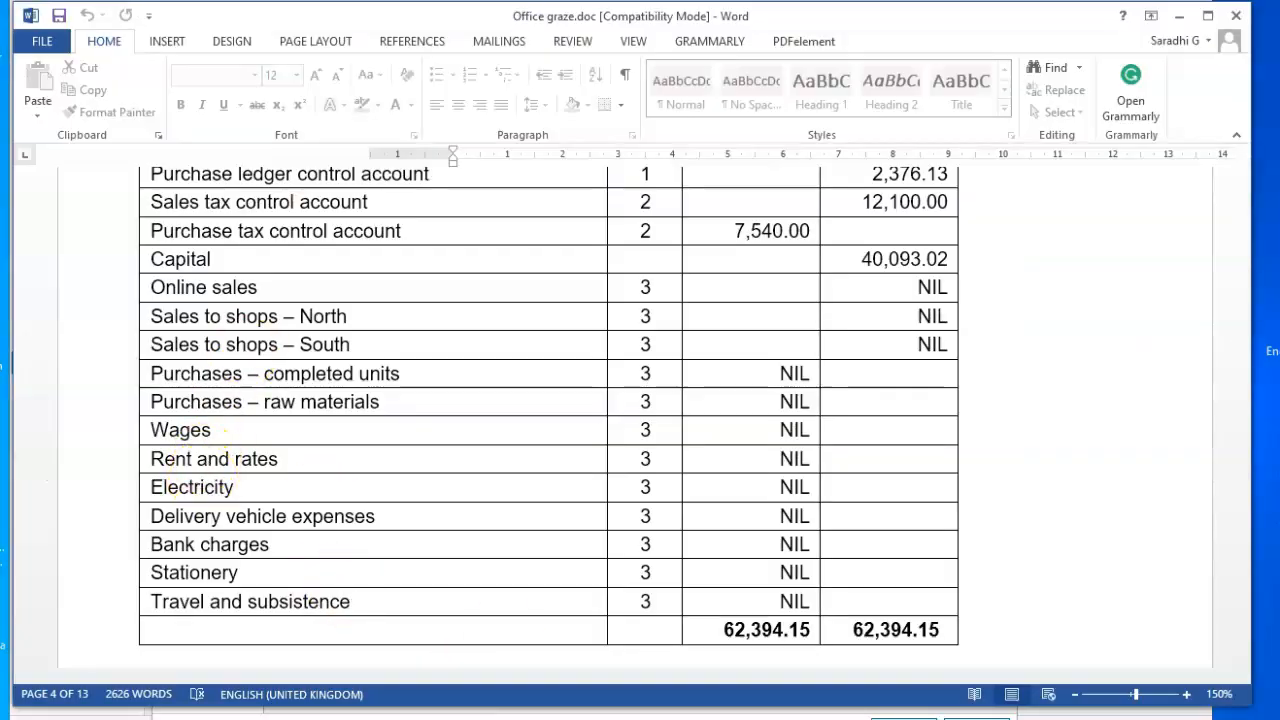
{"action": "left_click", "coordinate": [640, 718]}
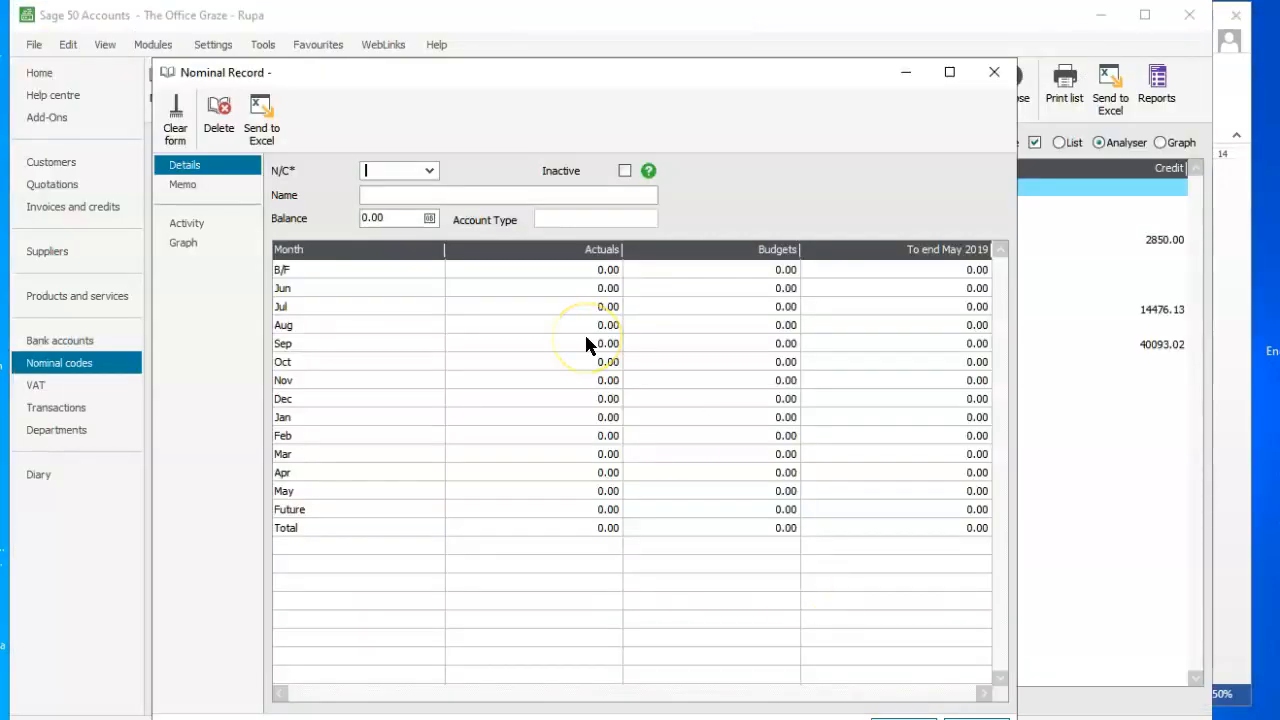
{"action": "left_click", "coordinate": [429, 171]}
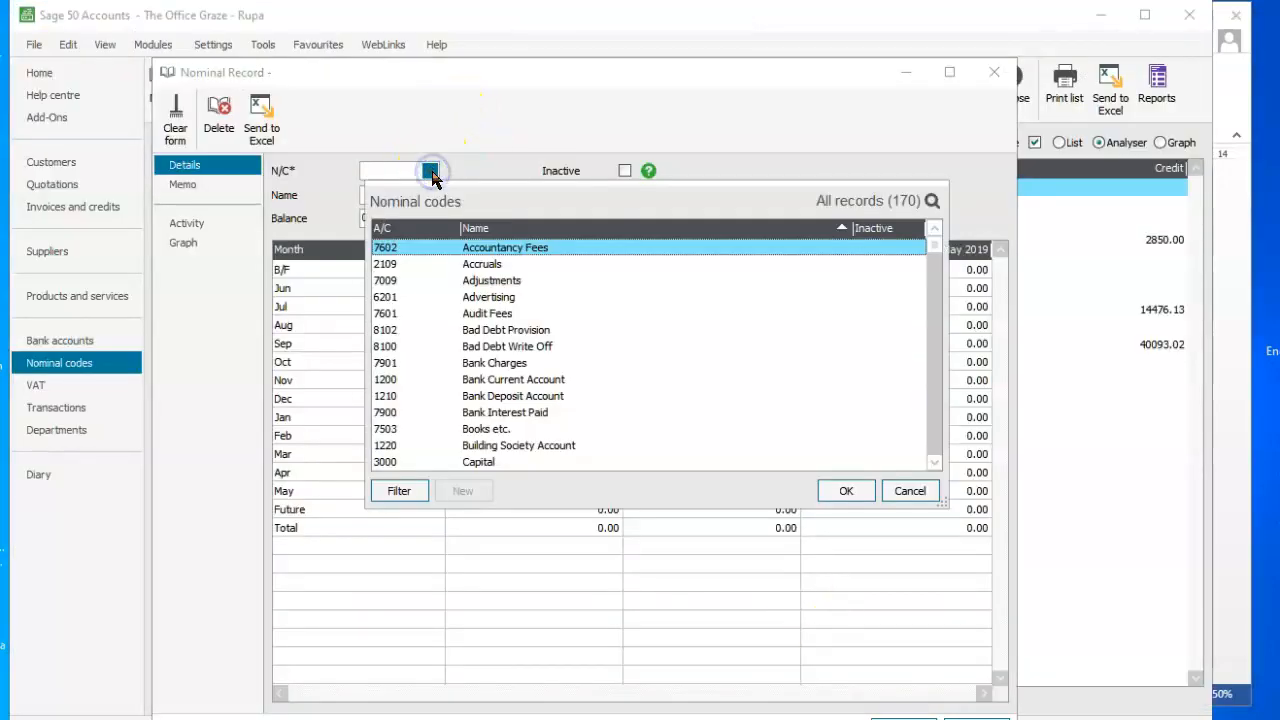
{"action": "key", "text": "w"}
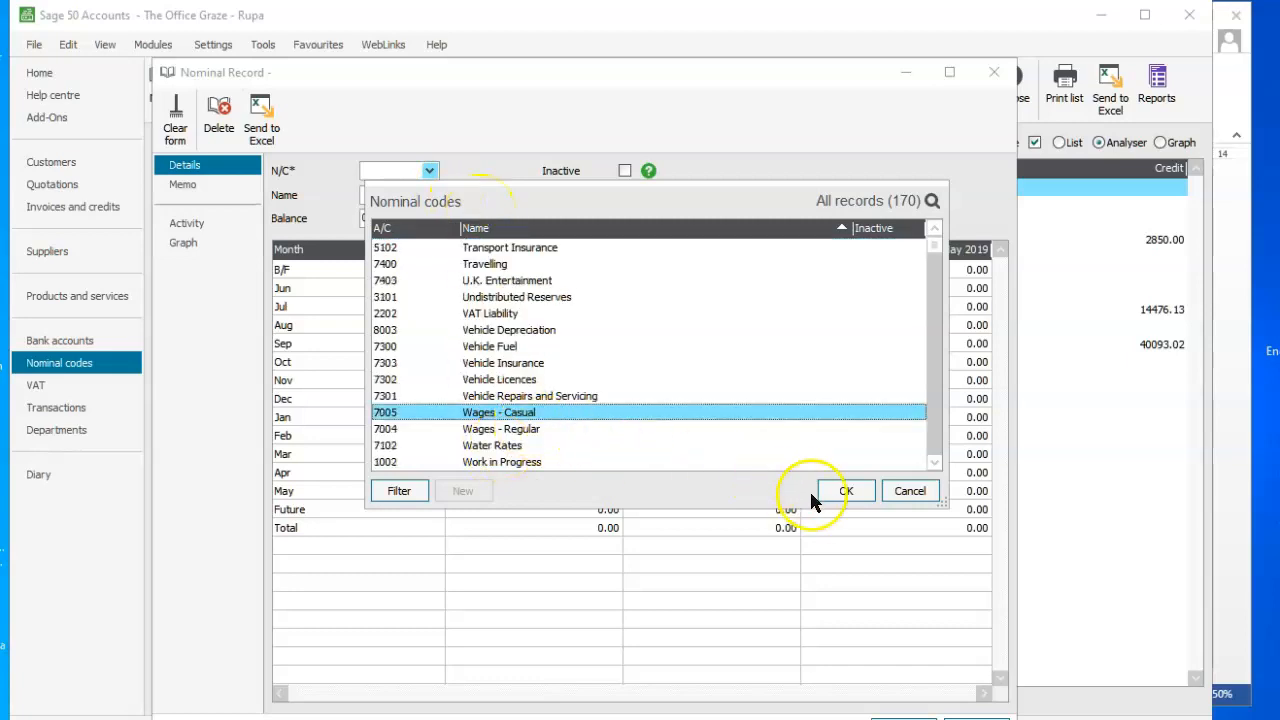
{"action": "left_click", "coordinate": [846, 491]}
{"action": "left_click", "coordinate": [448, 188]}
{"action": "key", "text": "BackSpace"}
{"action": "key", "text": "BackSpace"}
{"action": "key", "text": "BackSpace"}
{"action": "key", "text": "BackSpace"}
{"action": "key", "text": "BackSpace"}
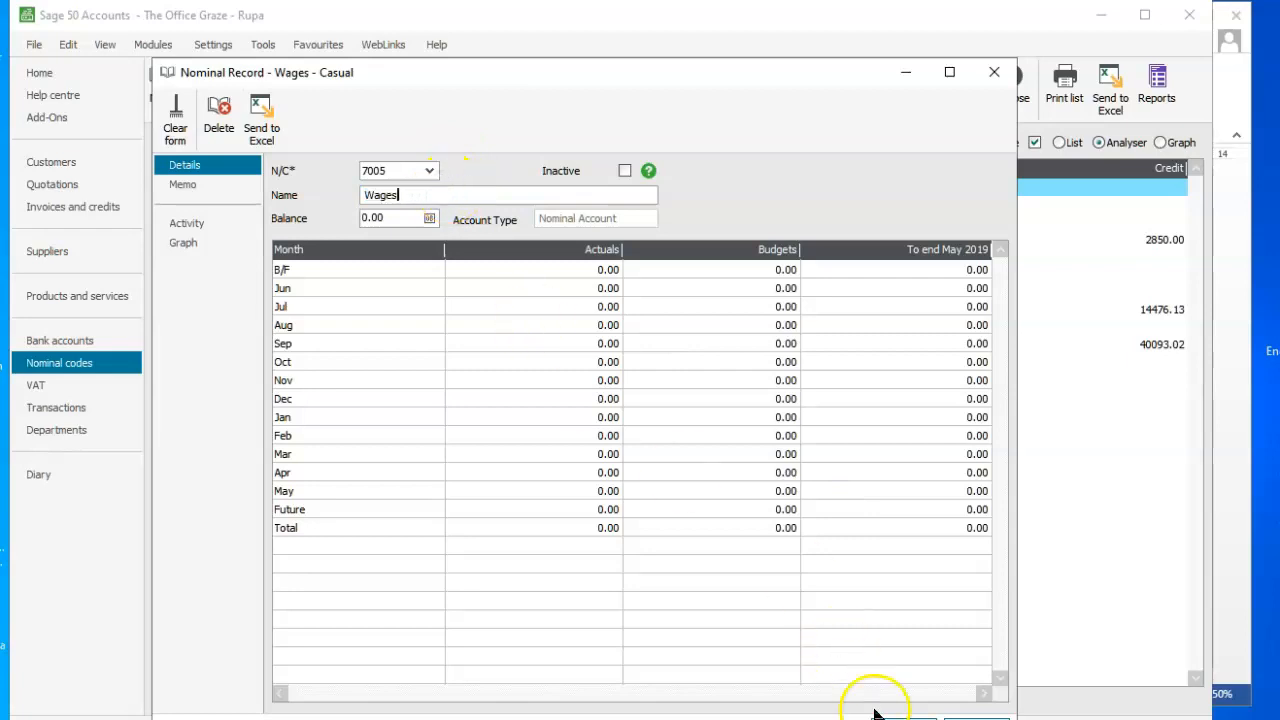
{"action": "left_click", "coordinate": [903, 718]}
- Rename nominal code 7100 as Rent and rates and save the record
{"action": "left_click", "coordinate": [429, 170]}
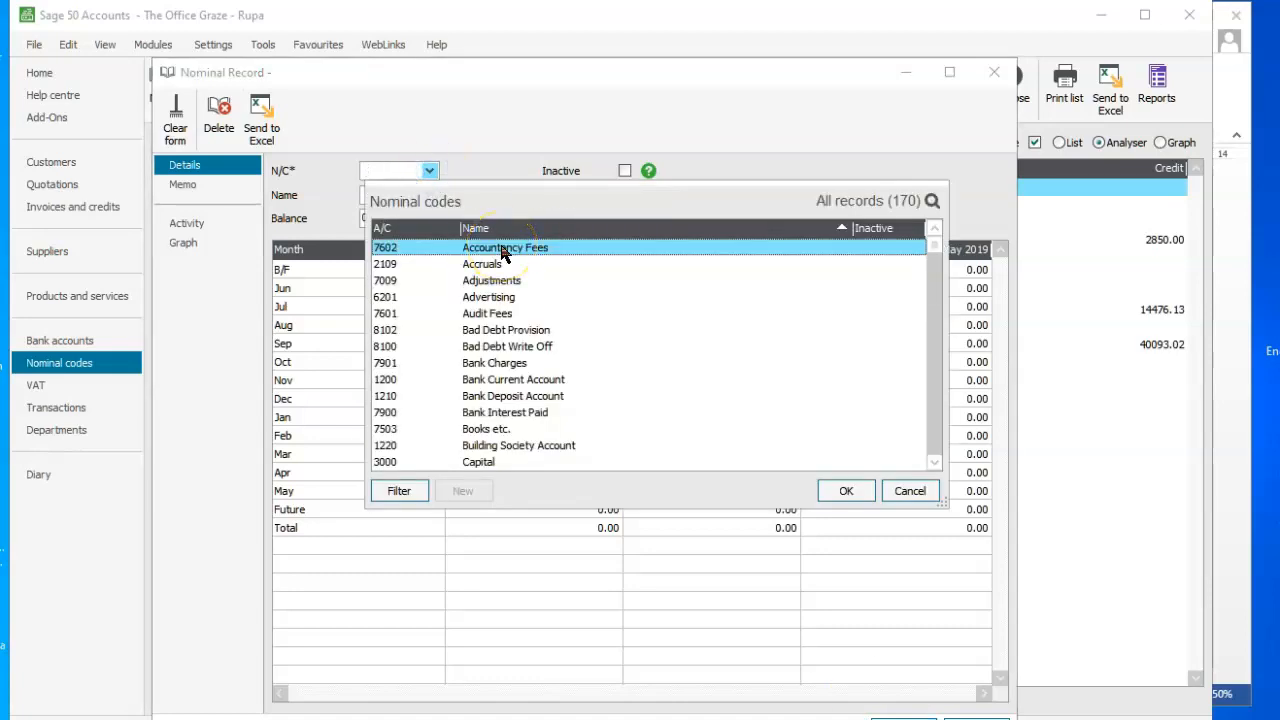
{"action": "key", "text": "r"}
{"action": "left_click", "coordinate": [482, 296]}
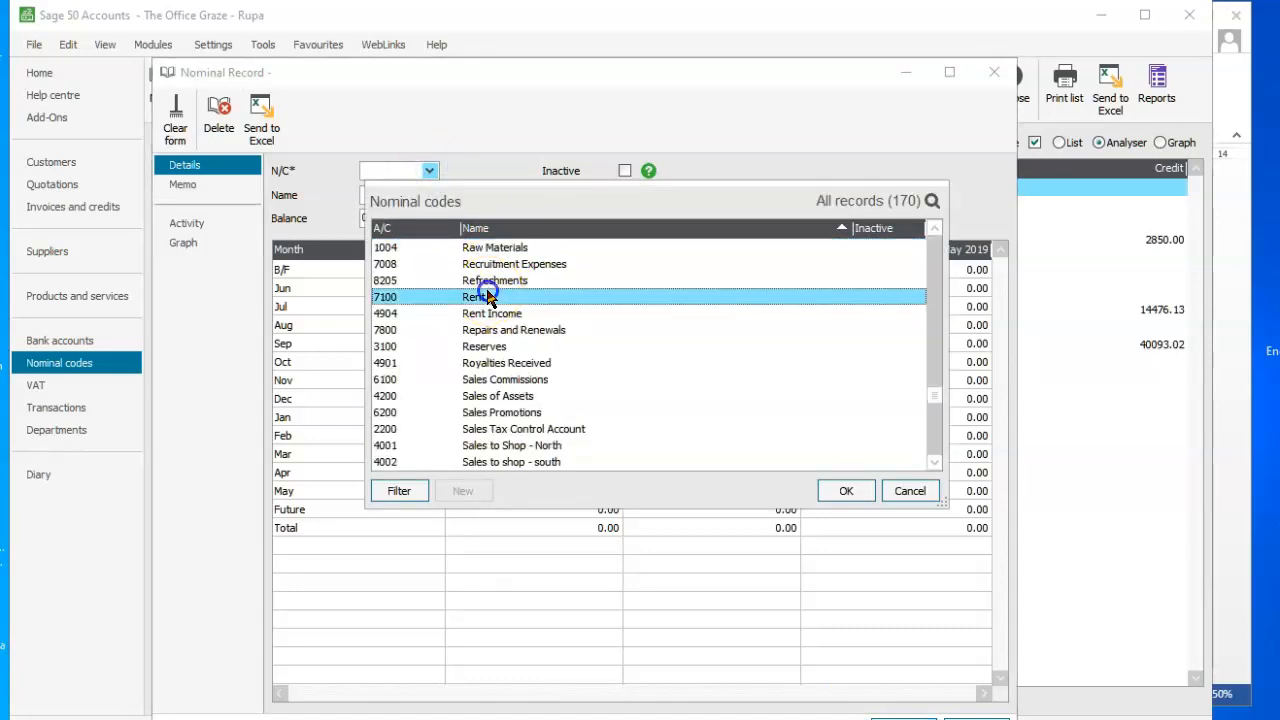
{"action": "left_click", "coordinate": [852, 490]}
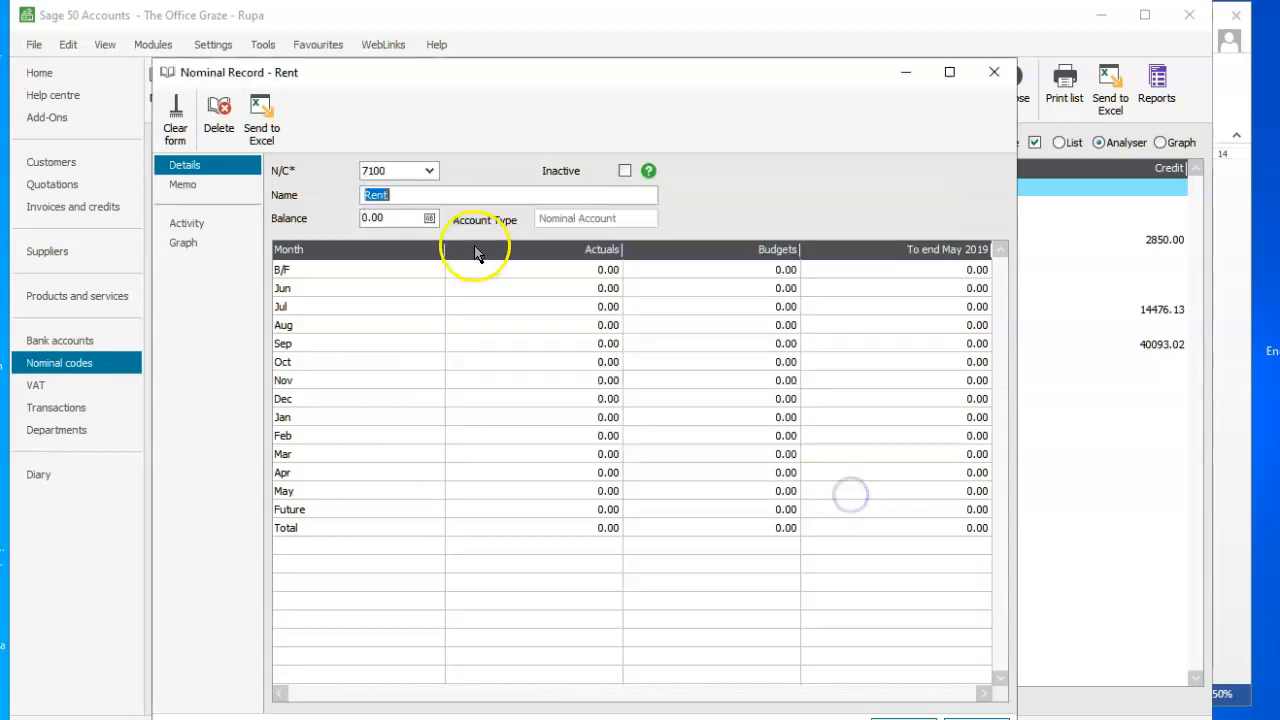
{"action": "left_click", "coordinate": [441, 193]}
{"action": "type", "text": "and rate"}
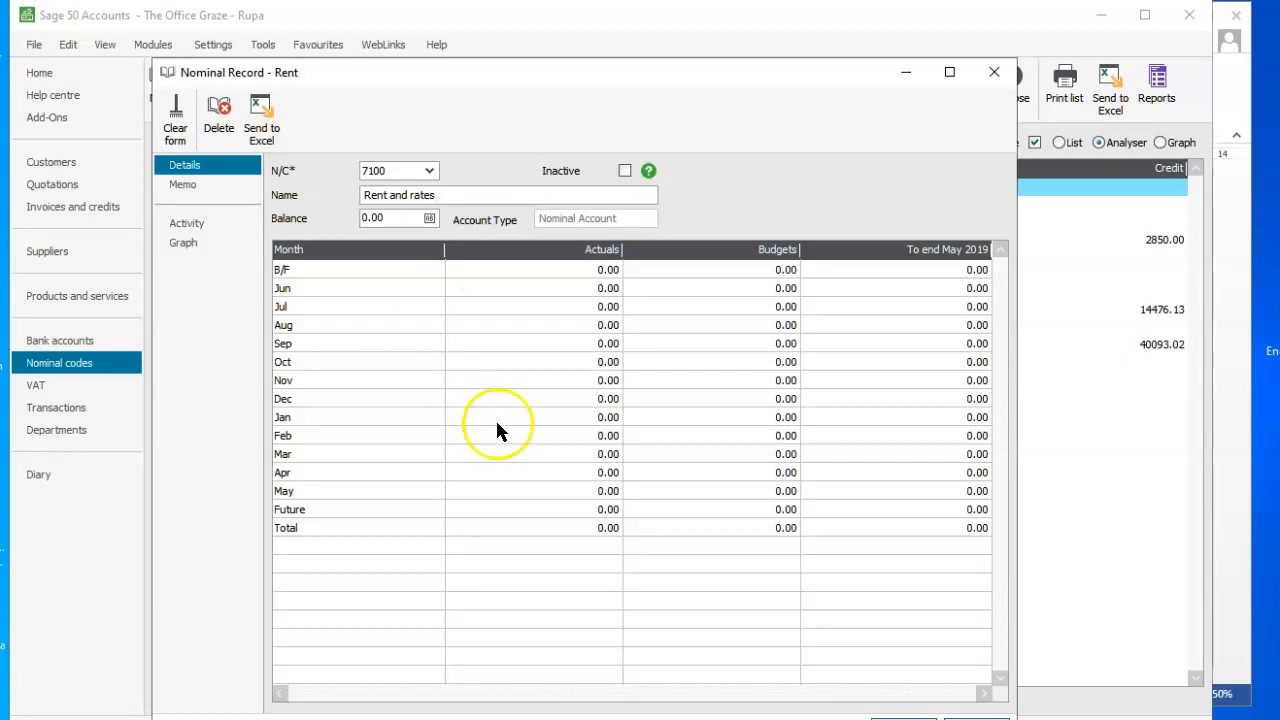
{"action": "type", "text": "s"}
{"action": "left_click", "coordinate": [904, 718]}
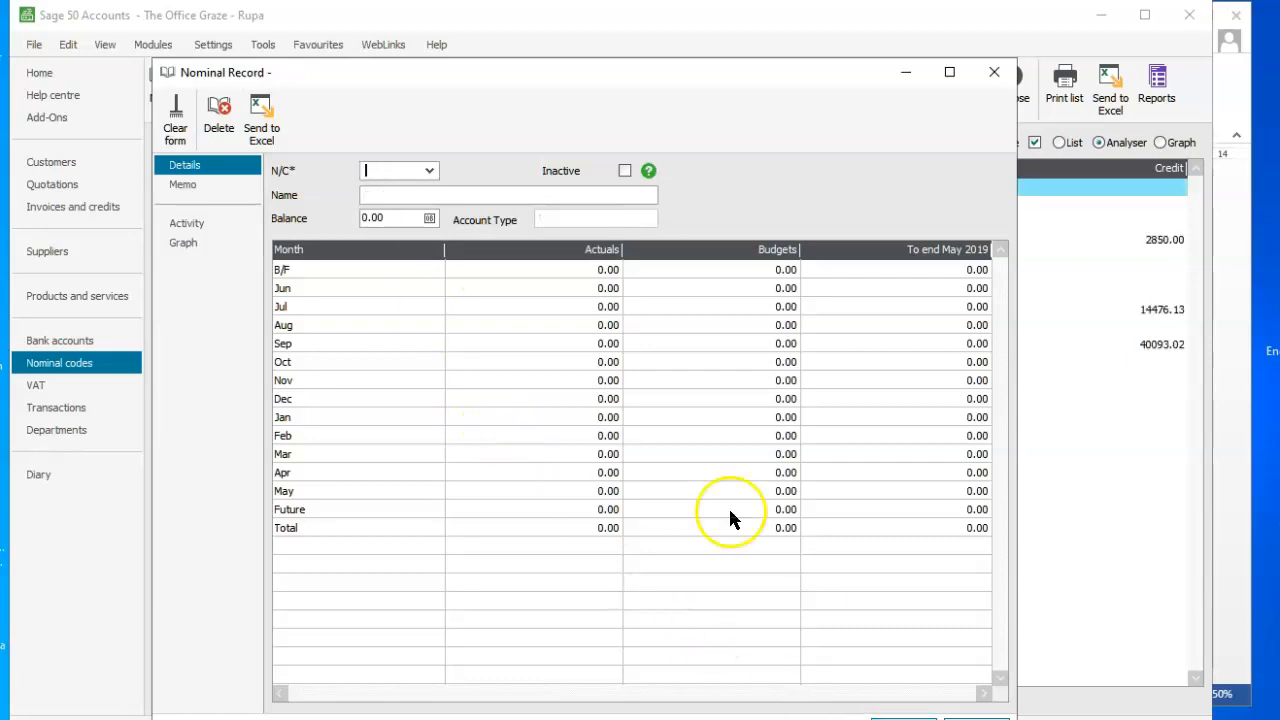
- Load the Electricity nominal record, code 7200, and save it under its existing name
{"action": "left_click", "coordinate": [432, 173]}
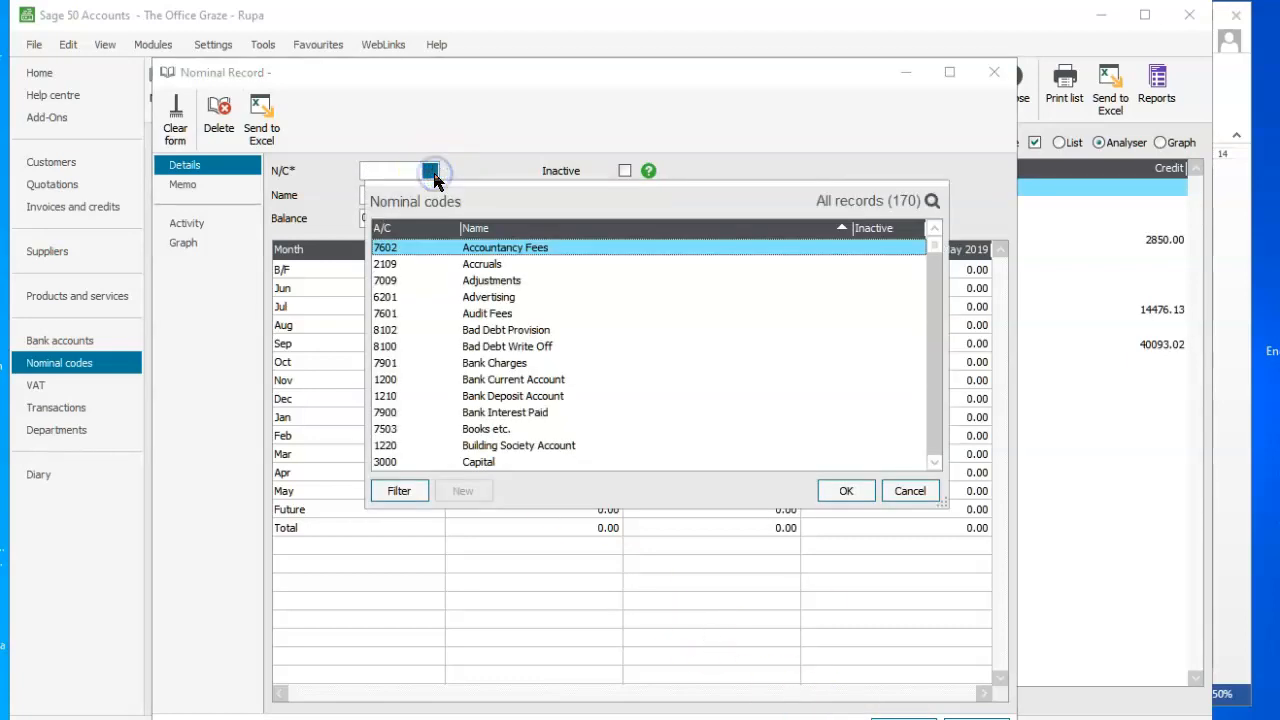
{"action": "key", "text": "e"}
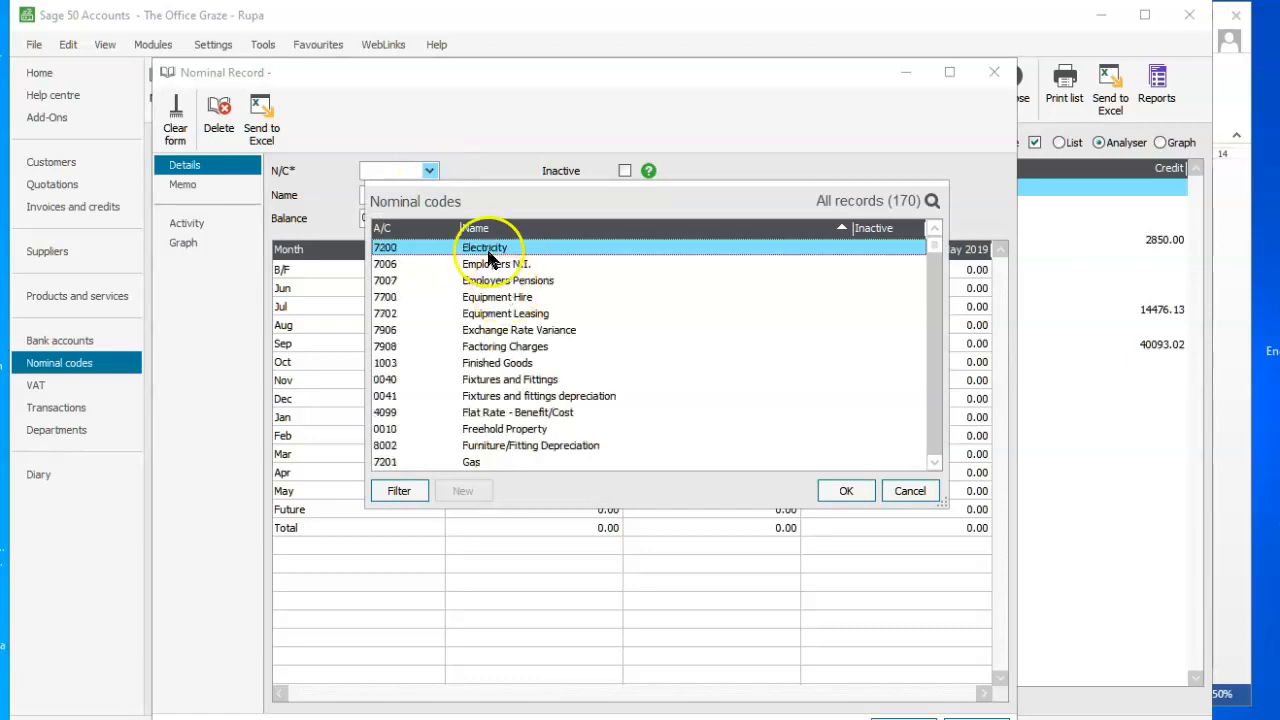
{"action": "left_click", "coordinate": [830, 491]}
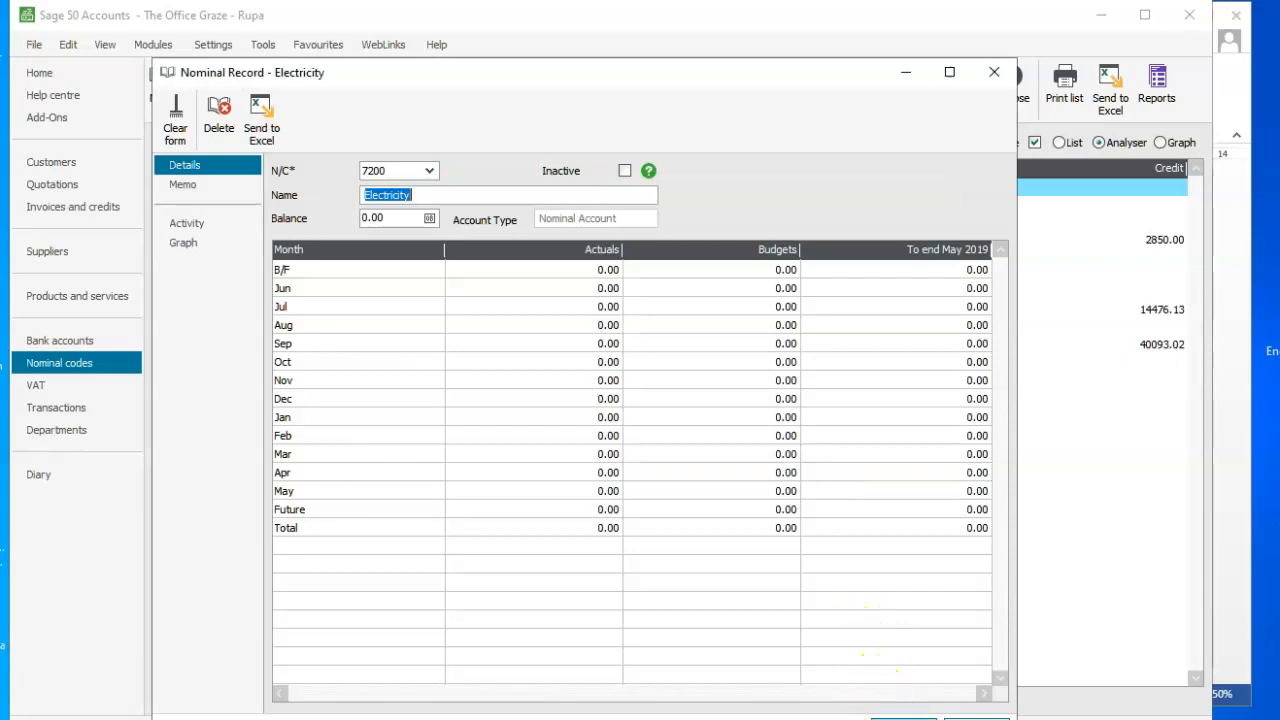
{"action": "left_click", "coordinate": [897, 718]}
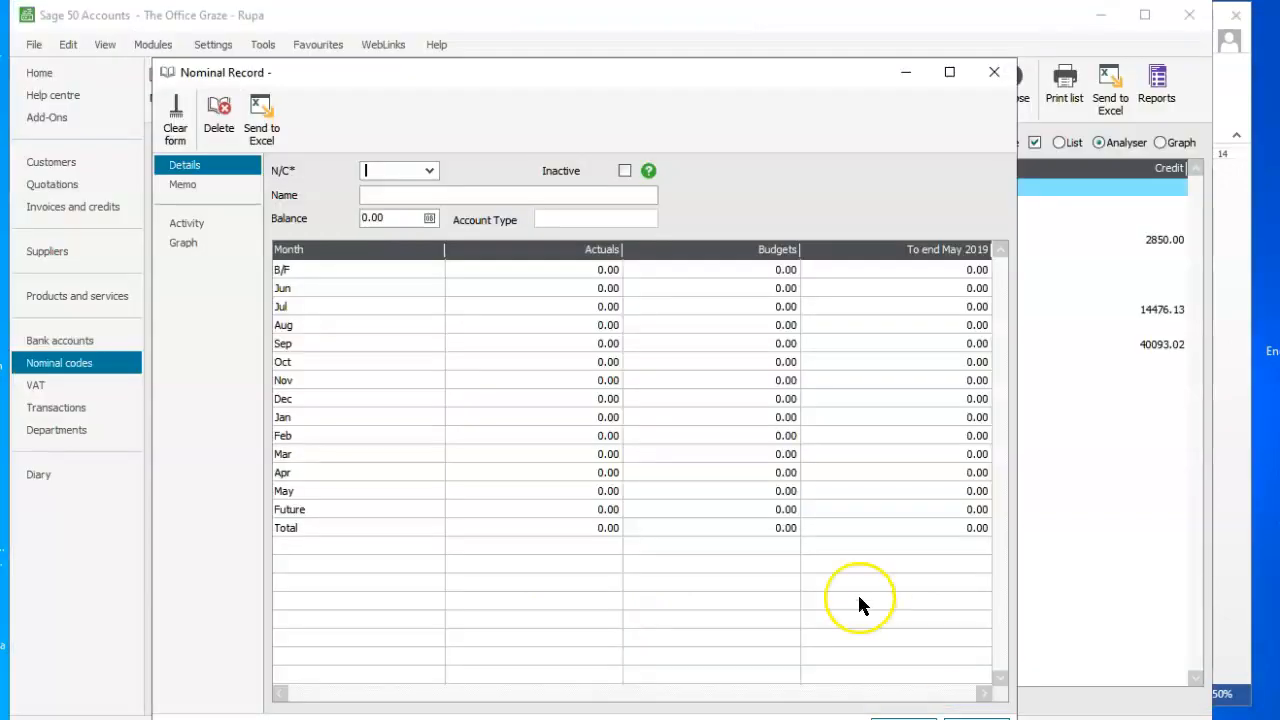
- Rename nominal code 7304, Miscellaneous Motor Expenses, as Delivery vehicle Expenses and save the record
{"action": "left_click", "coordinate": [427, 171]}
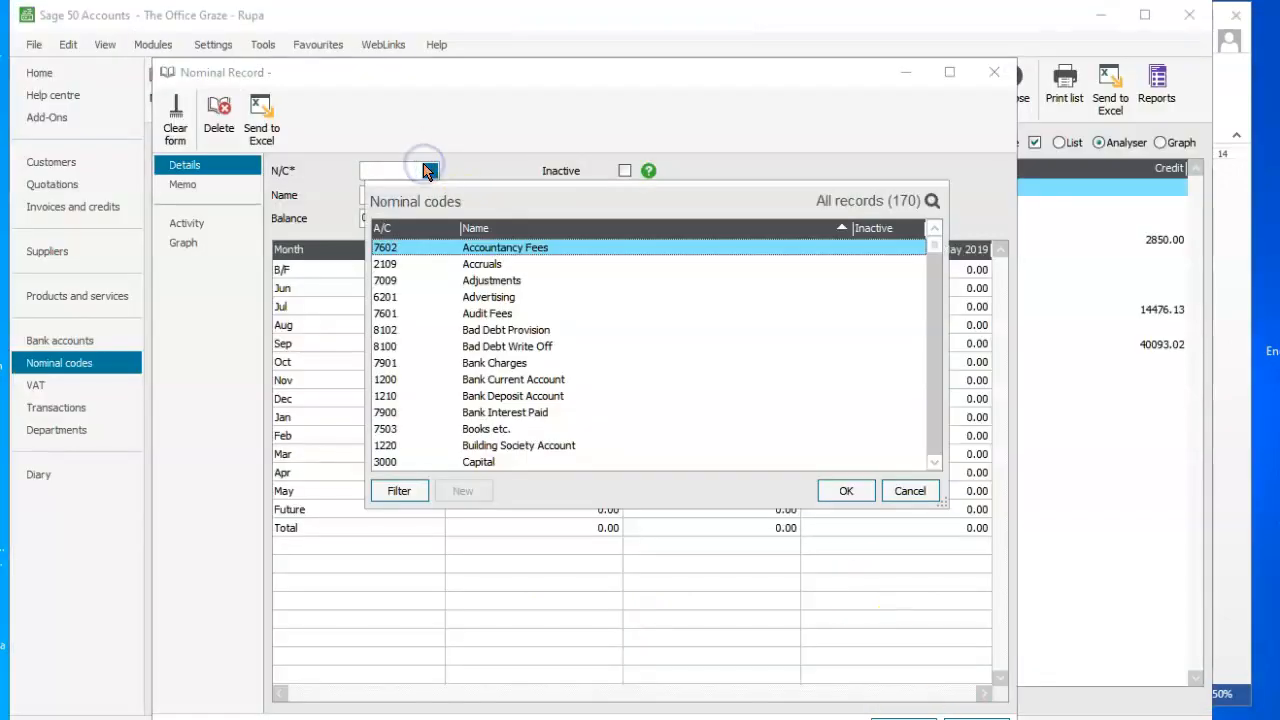
{"action": "key", "text": "m"}
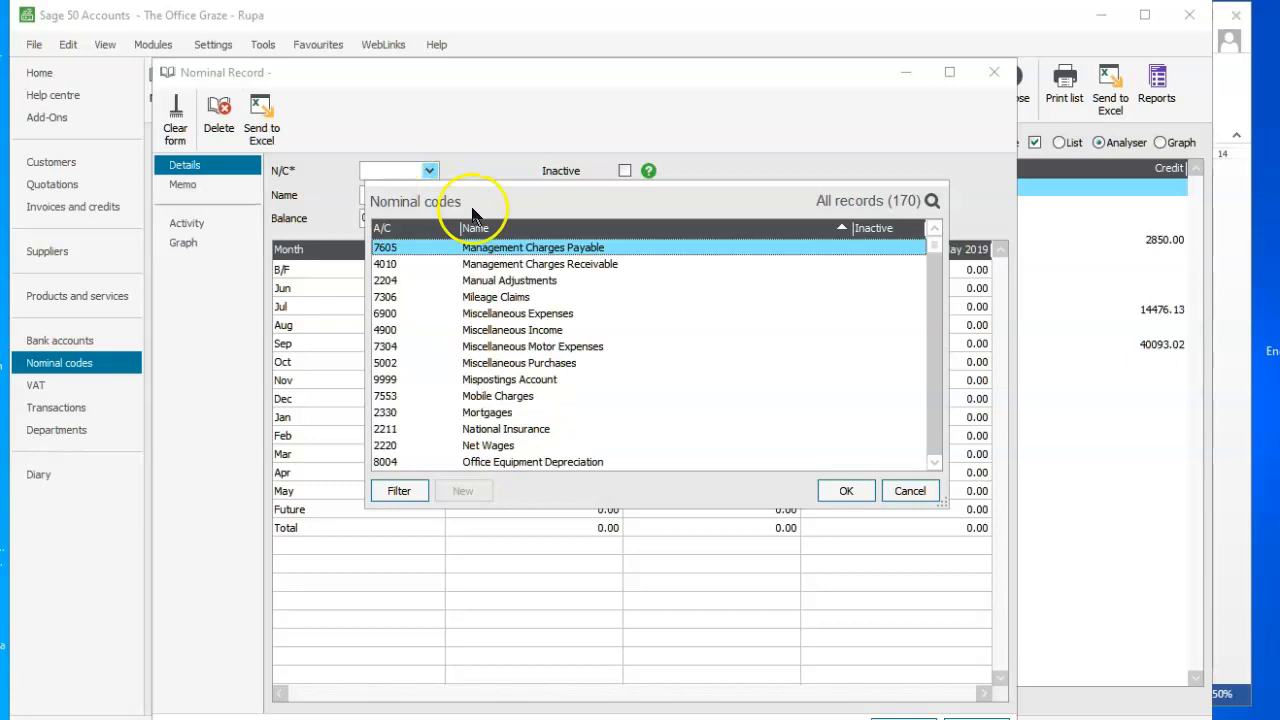
{"action": "left_click", "coordinate": [513, 351]}
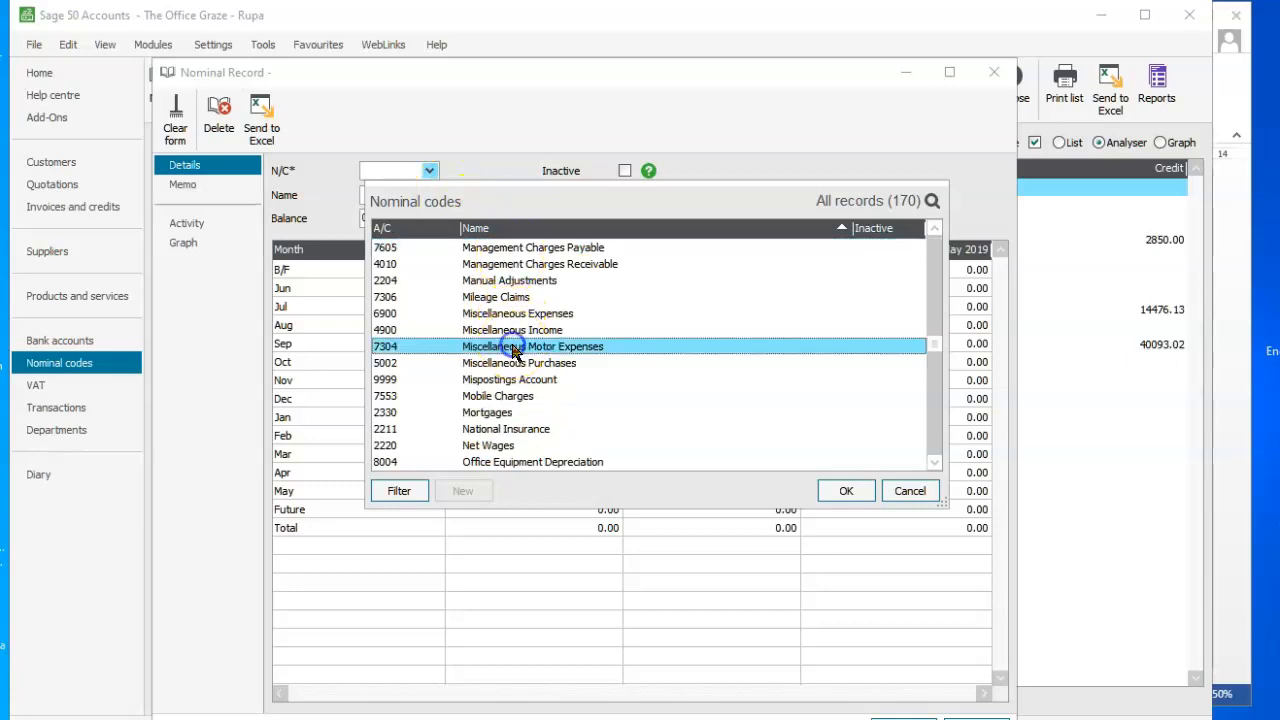
{"action": "left_click", "coordinate": [840, 490]}
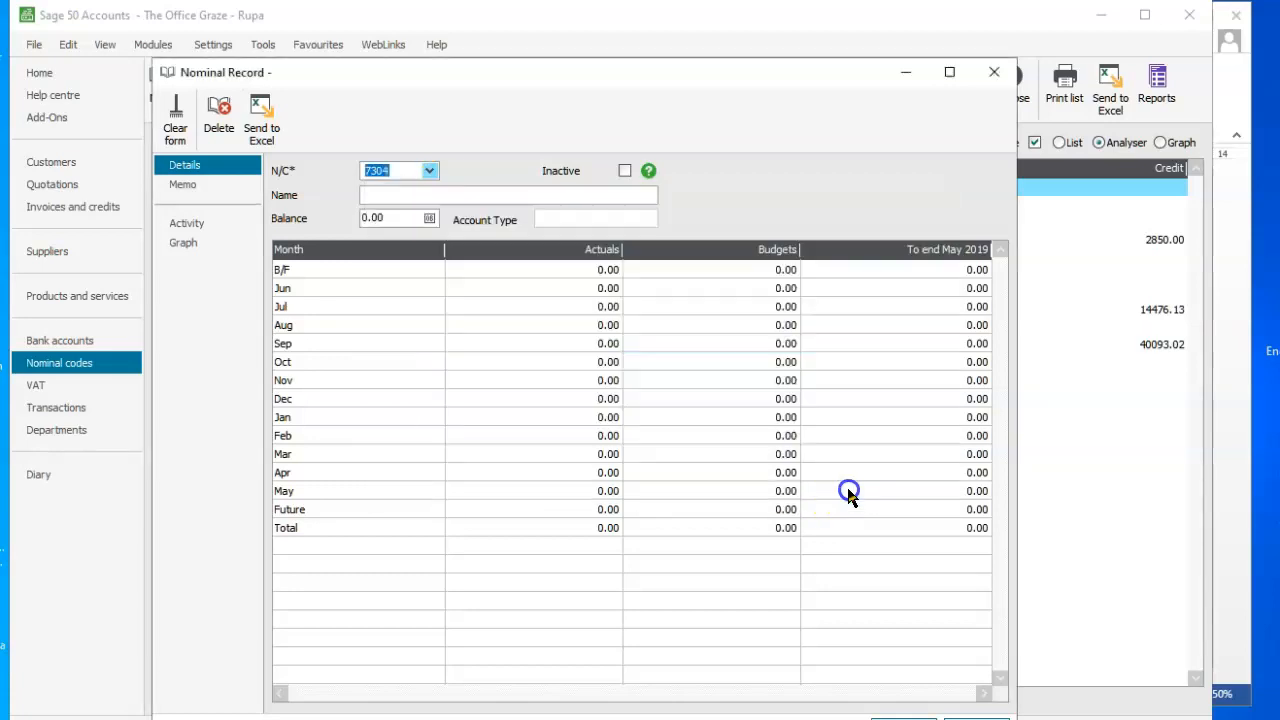
{"action": "left_click", "coordinate": [457, 195]}
{"action": "key", "text": "BackSpace"}
{"action": "key", "text": "BackSpace"}
{"action": "key", "text": "BackSpace"}
{"action": "key", "text": "BackSpace"}
{"action": "key", "text": "BackSpace"}
{"action": "key", "text": "BackSpace"}
{"action": "key", "text": "BackSpace"}
{"action": "key", "text": "BackSpace"}
{"action": "key", "text": "BackSpace"}
{"action": "key", "text": "BackSpace"}
{"action": "key", "text": "BackSpace"}
{"action": "key", "text": "BackSpace"}
{"action": "key", "text": "BackSpace"}
{"action": "key", "text": "BackSpace"}
{"action": "key", "text": "BackSpace"}
{"action": "key", "text": "BackSpace"}
{"action": "key", "text": "BackSpace"}
{"action": "key", "text": "BackSpace"}
{"action": "key", "text": "BackSpace"}
{"action": "key", "text": "BackSpace"}
{"action": "type", "text": "Delivery vehicle"}
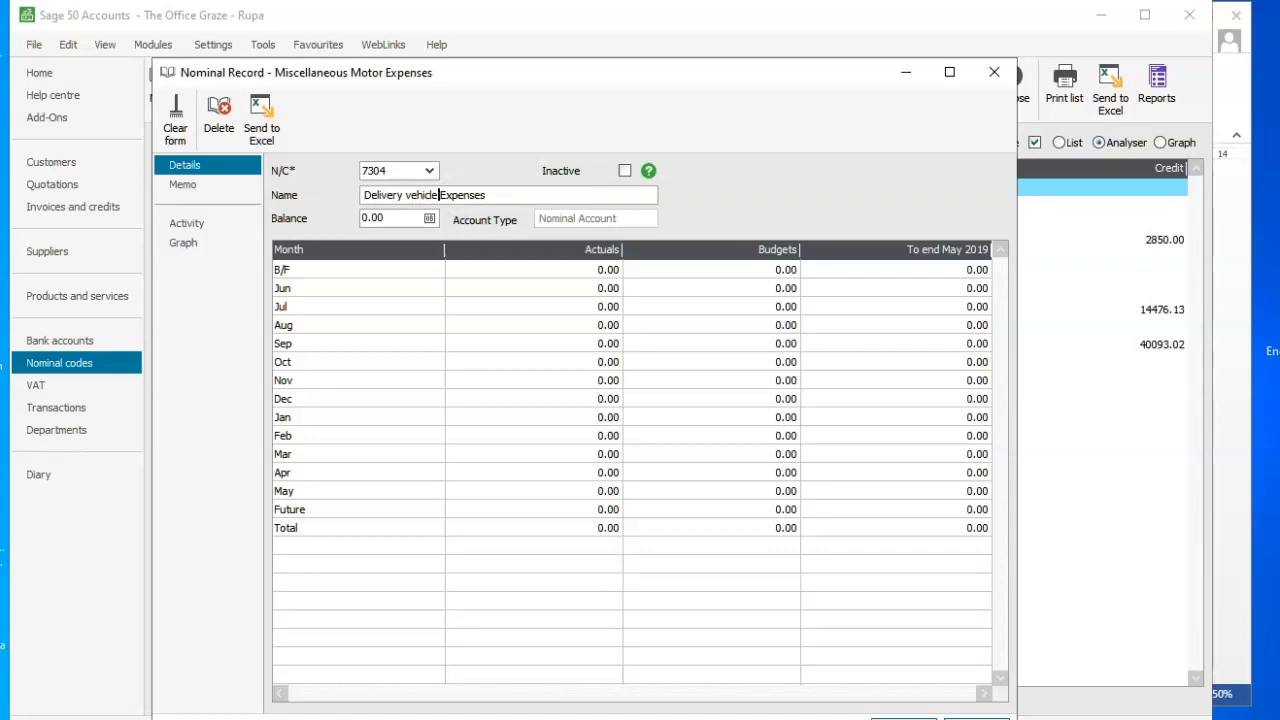
{"action": "left_click", "coordinate": [905, 717]}
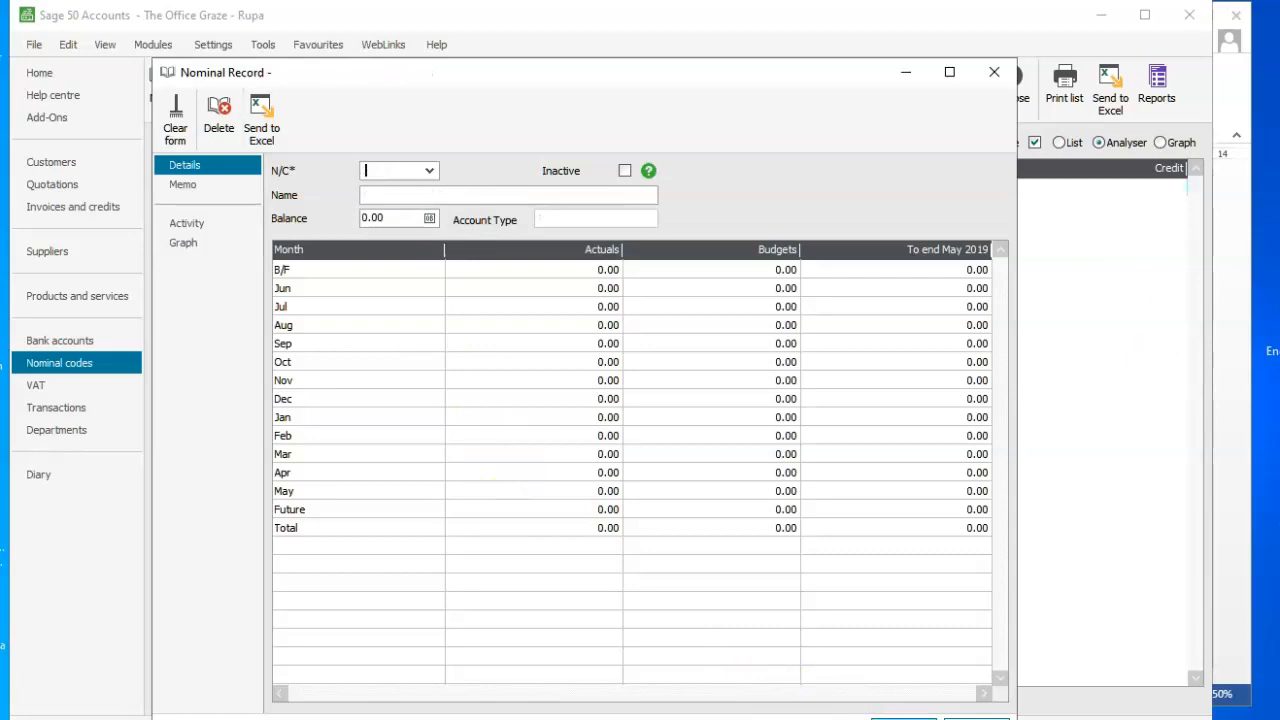
- Check the Office graze trial balance, then load the Bank Charges record, code 7901, and save it under its existing name
{"action": "key", "text": "alt+Tab"}
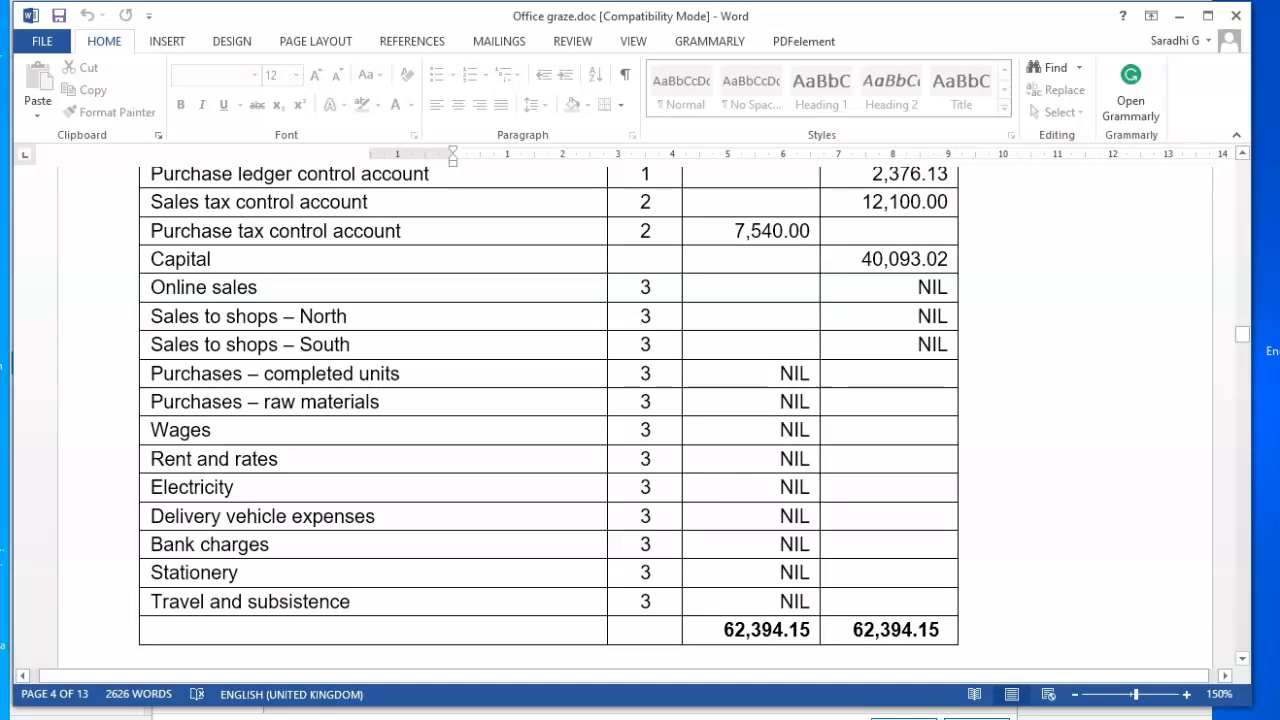
{"action": "key", "text": "alt+Tab"}
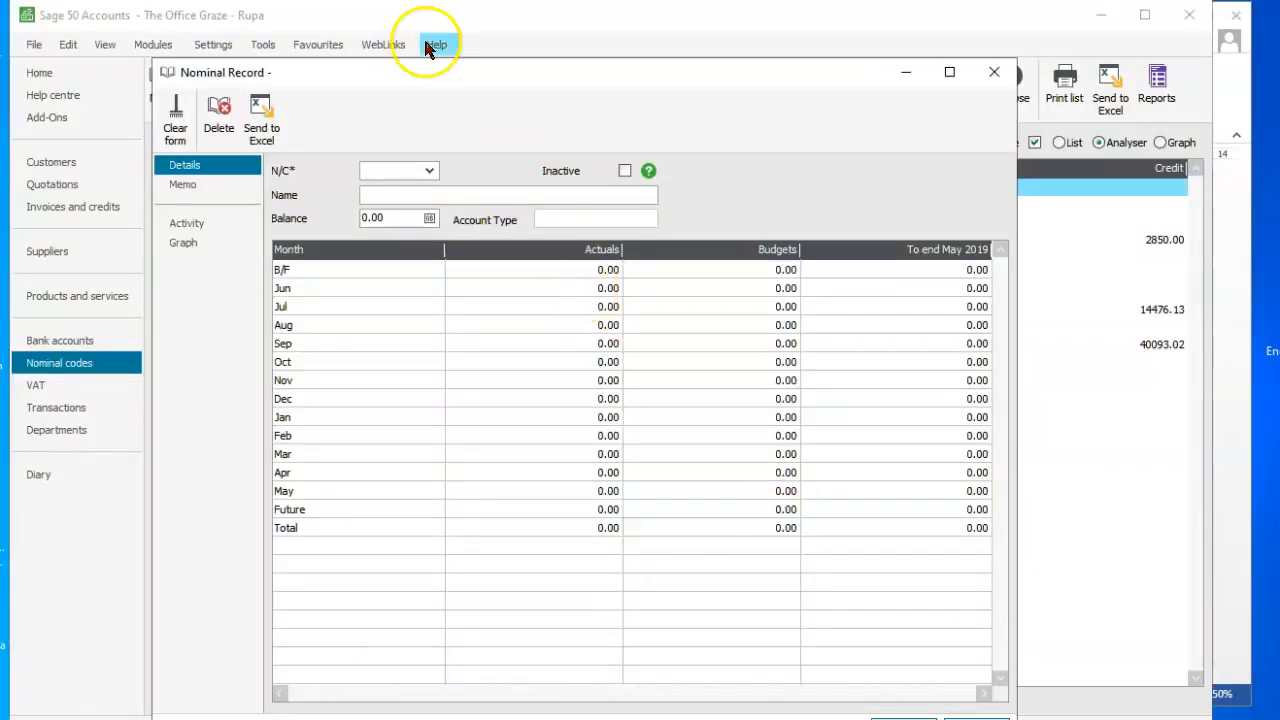
{"action": "left_click", "coordinate": [431, 170]}
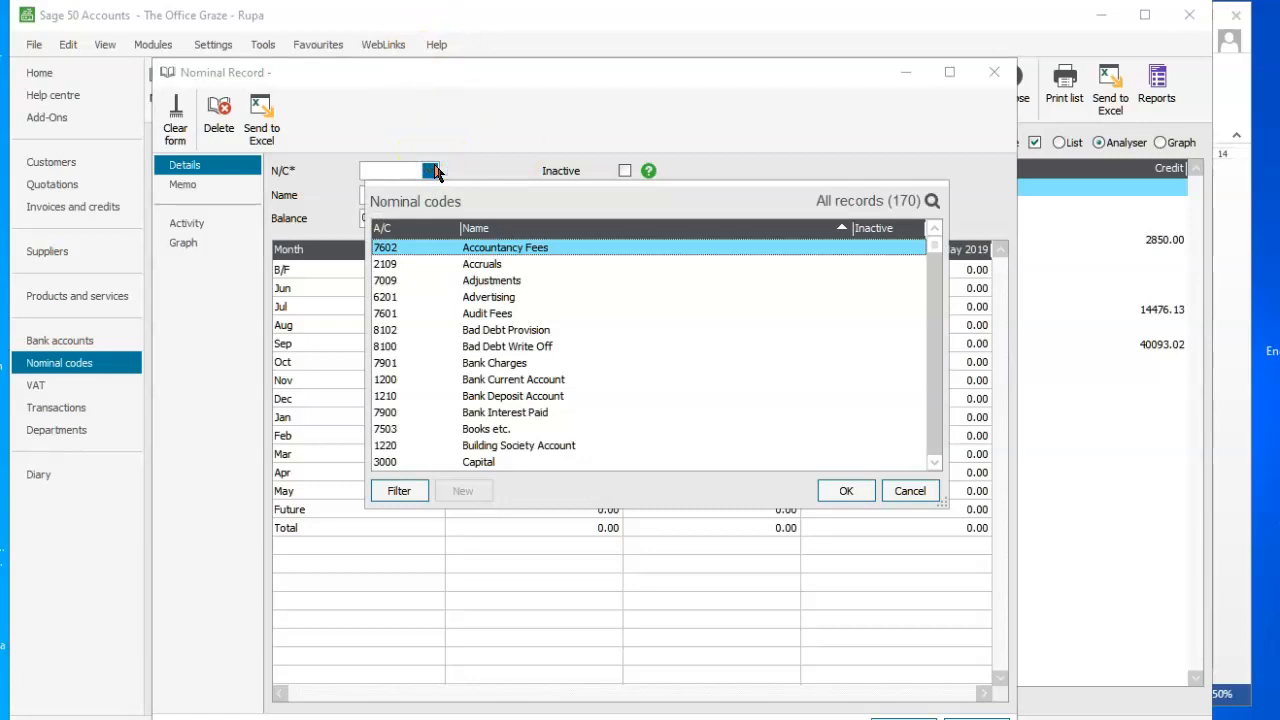
{"action": "key", "text": "b"}
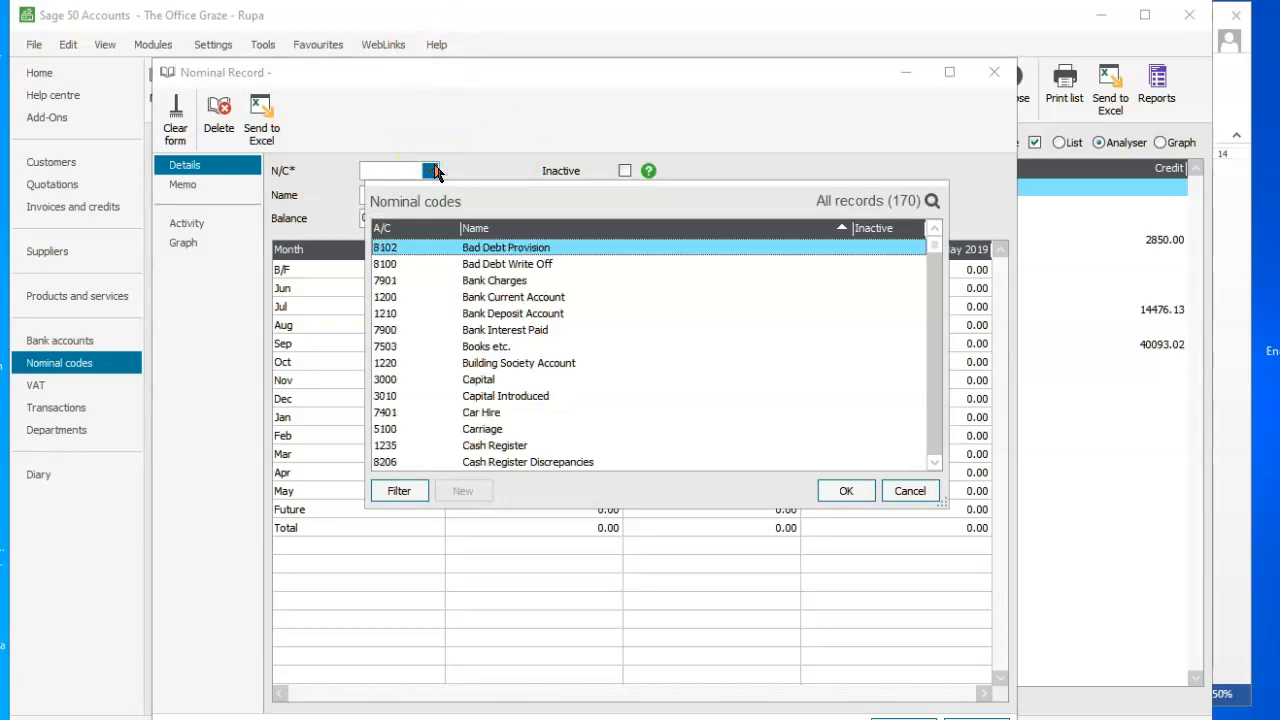
{"action": "left_click", "coordinate": [488, 283]}
{"action": "left_click", "coordinate": [846, 490]}
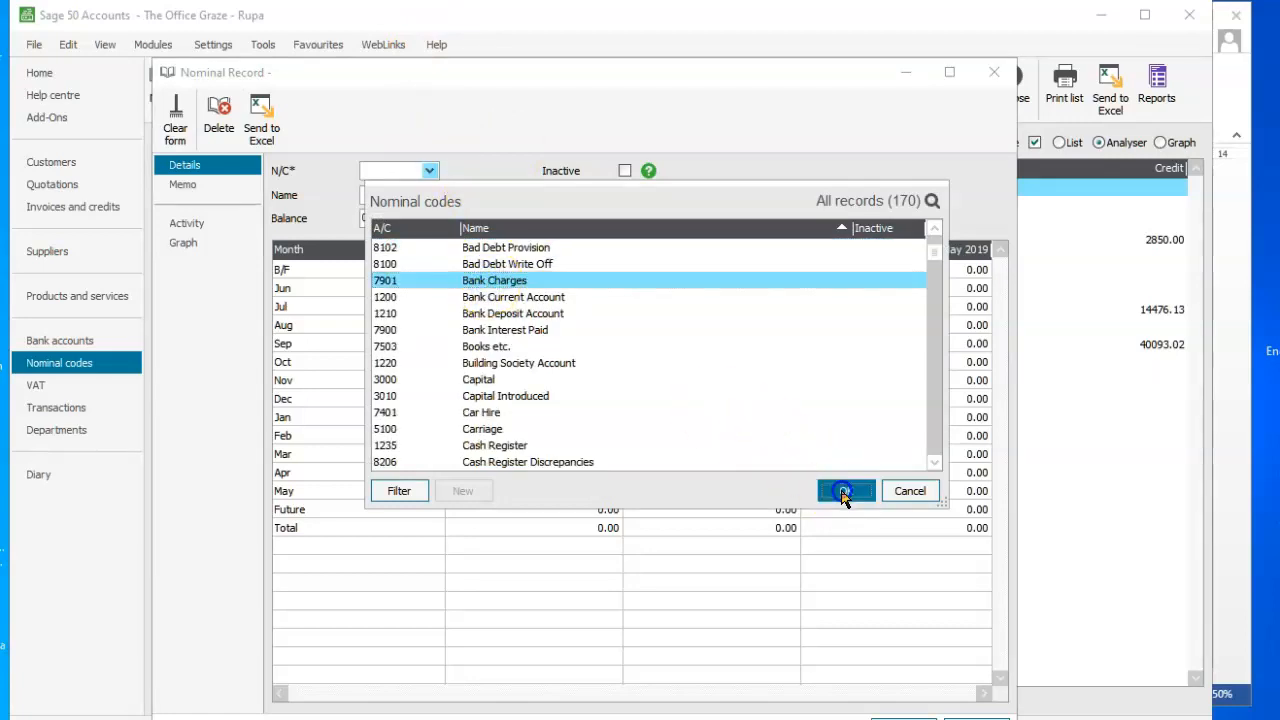
{"action": "left_click", "coordinate": [905, 712]}
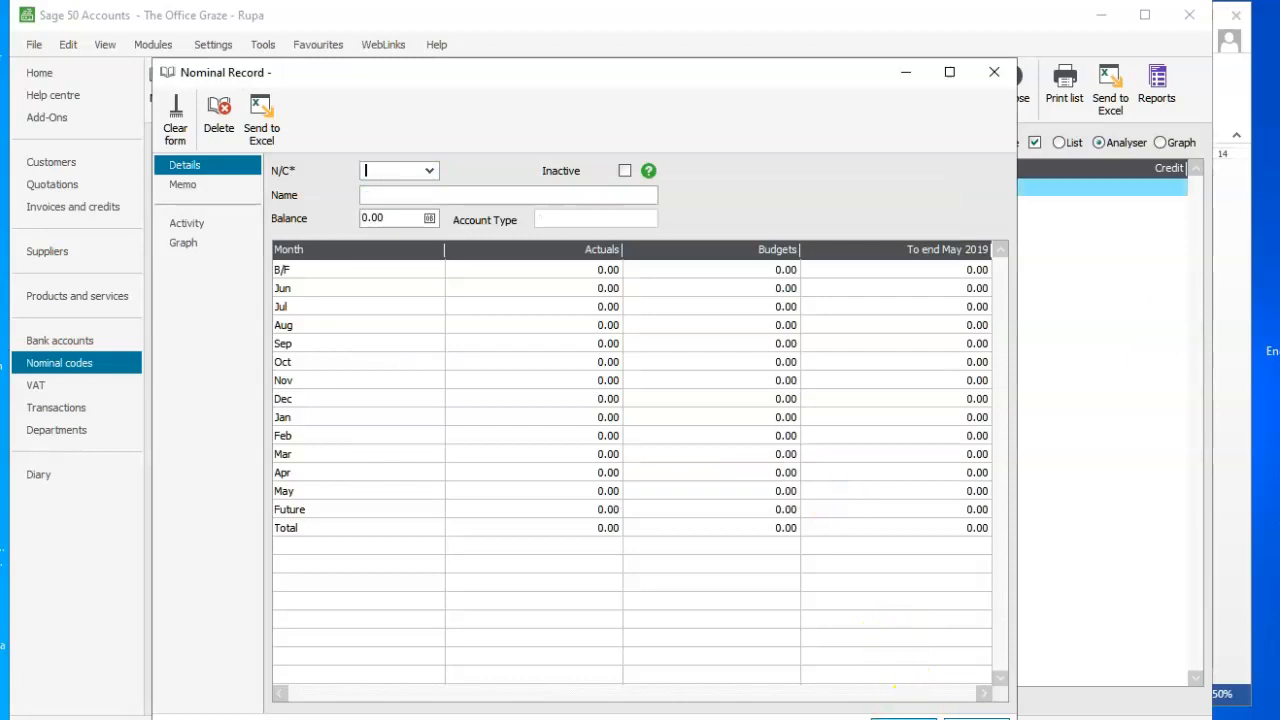
- Rename nominal code 7400 as Travel and subsistence and save the record
{"action": "left_click", "coordinate": [429, 172]}
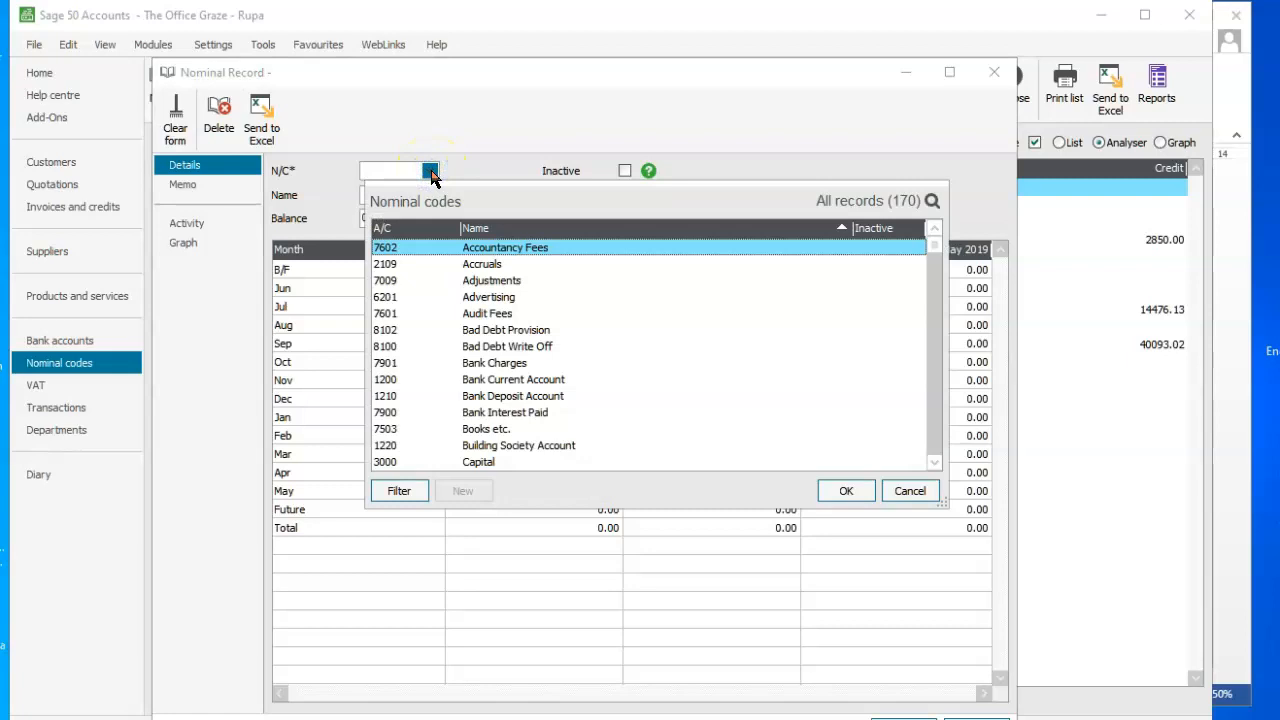
{"action": "key", "text": "t"}
{"action": "key", "text": "r"}
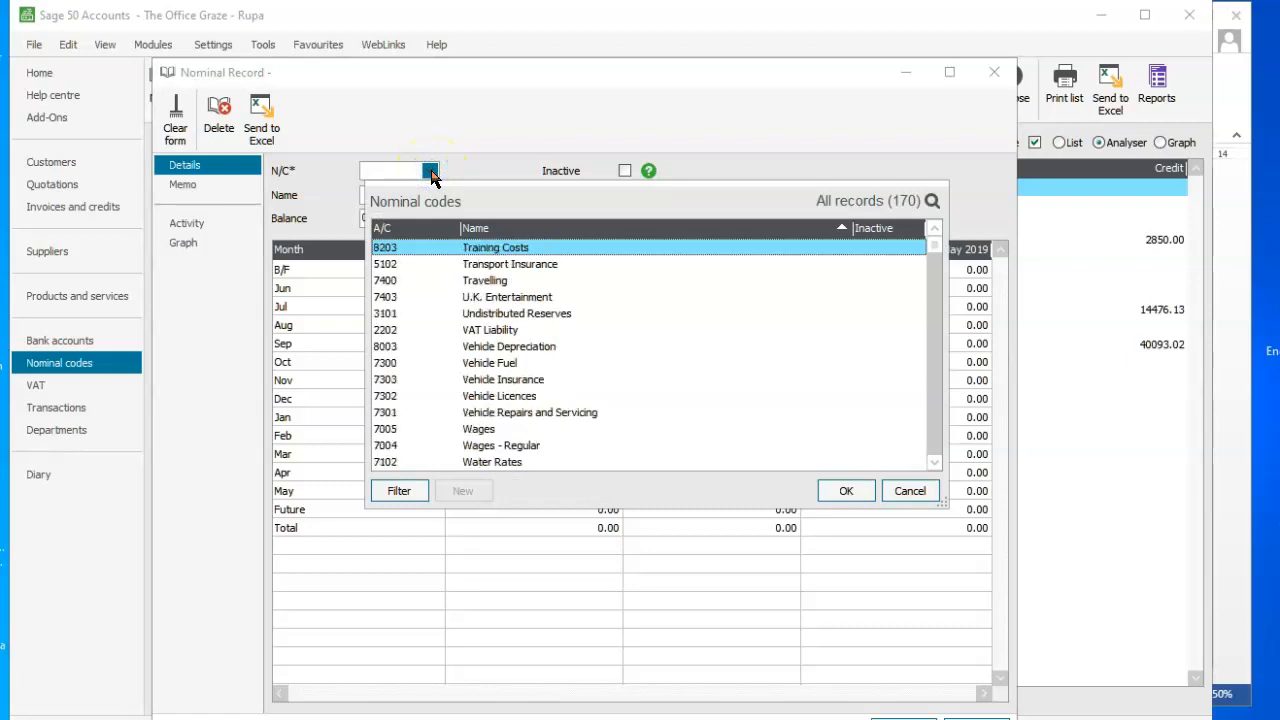
{"action": "left_click", "coordinate": [505, 281]}
{"action": "left_click", "coordinate": [846, 491]}
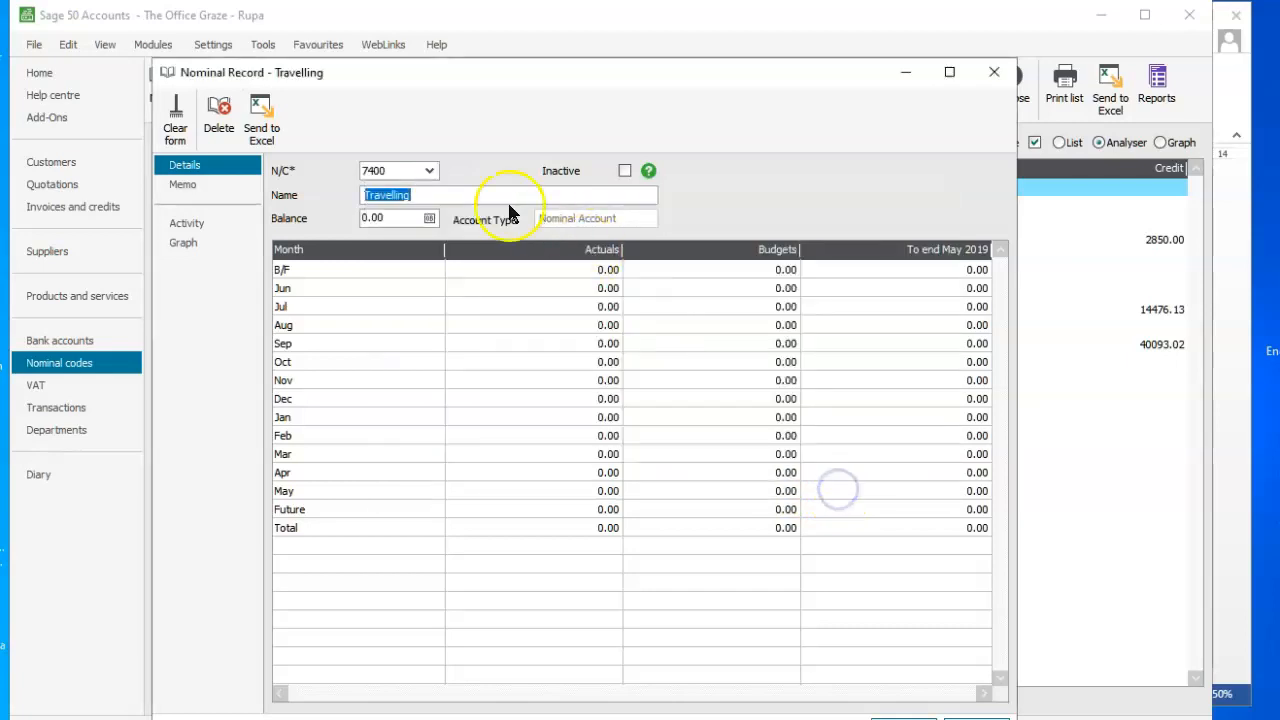
{"action": "type", "text": "Travel and subs"}
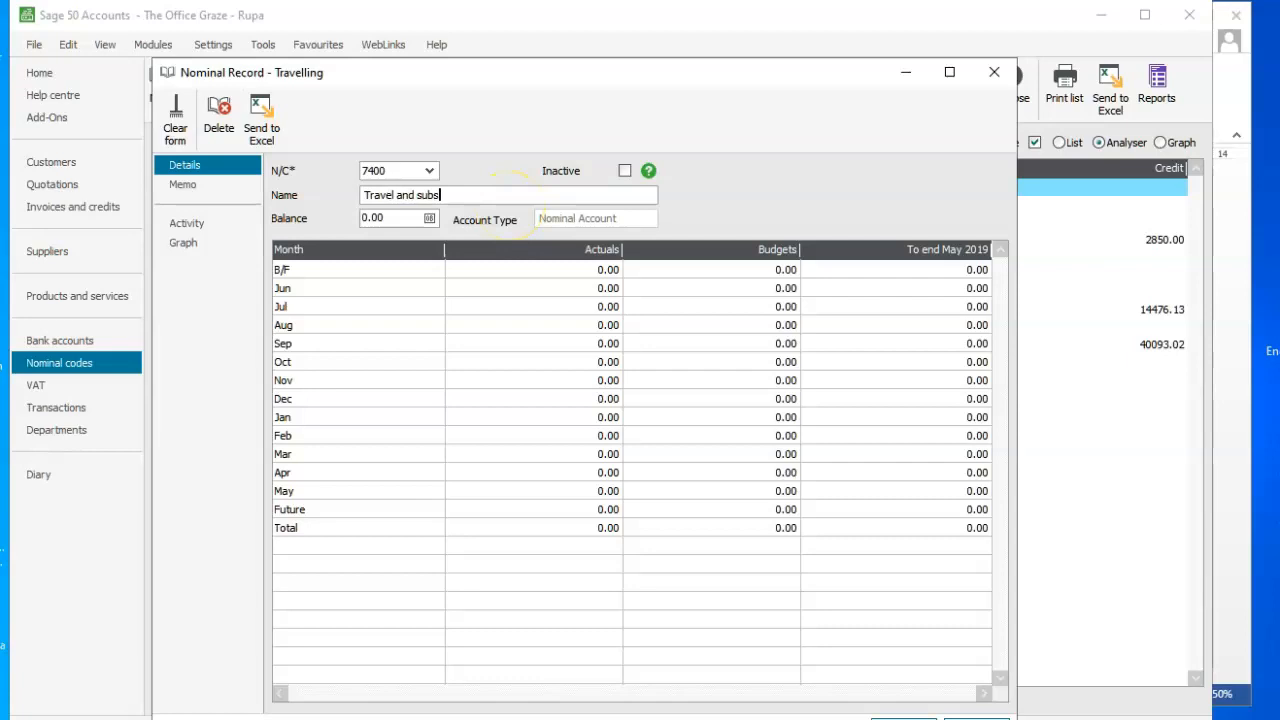
{"action": "type", "text": "istence"}
{"action": "left_click", "coordinate": [903, 716]}
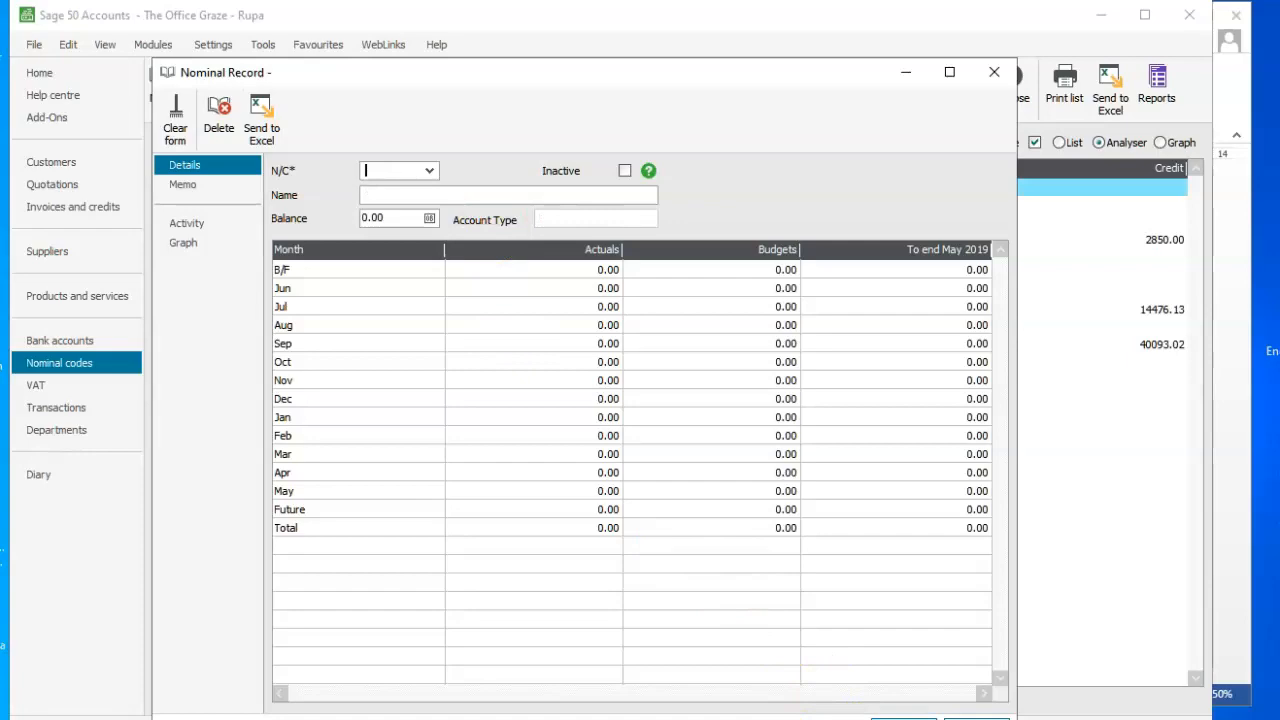
- Rename nominal code 7502, Office Stationery, as Stationery, save the record and close the nominal record window
{"action": "key", "text": "alt+Tab"}
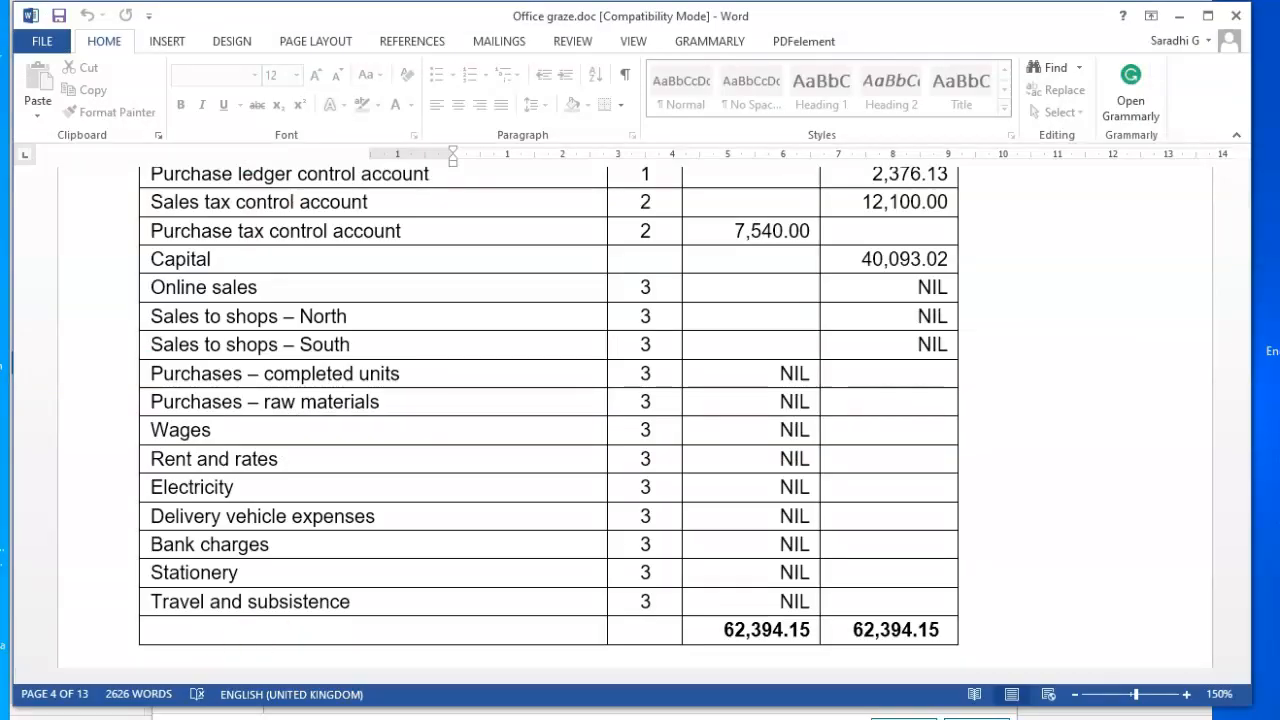
{"action": "key", "text": "alt+Tab"}
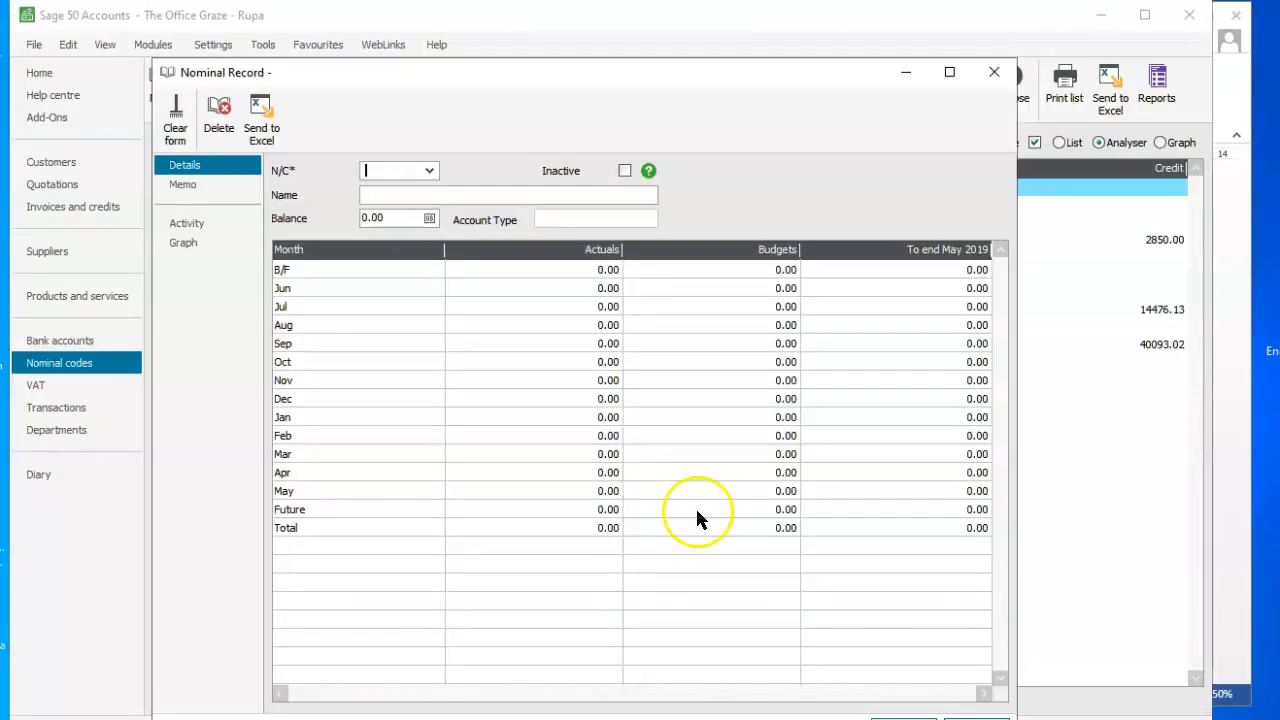
{"action": "left_click", "coordinate": [428, 173]}
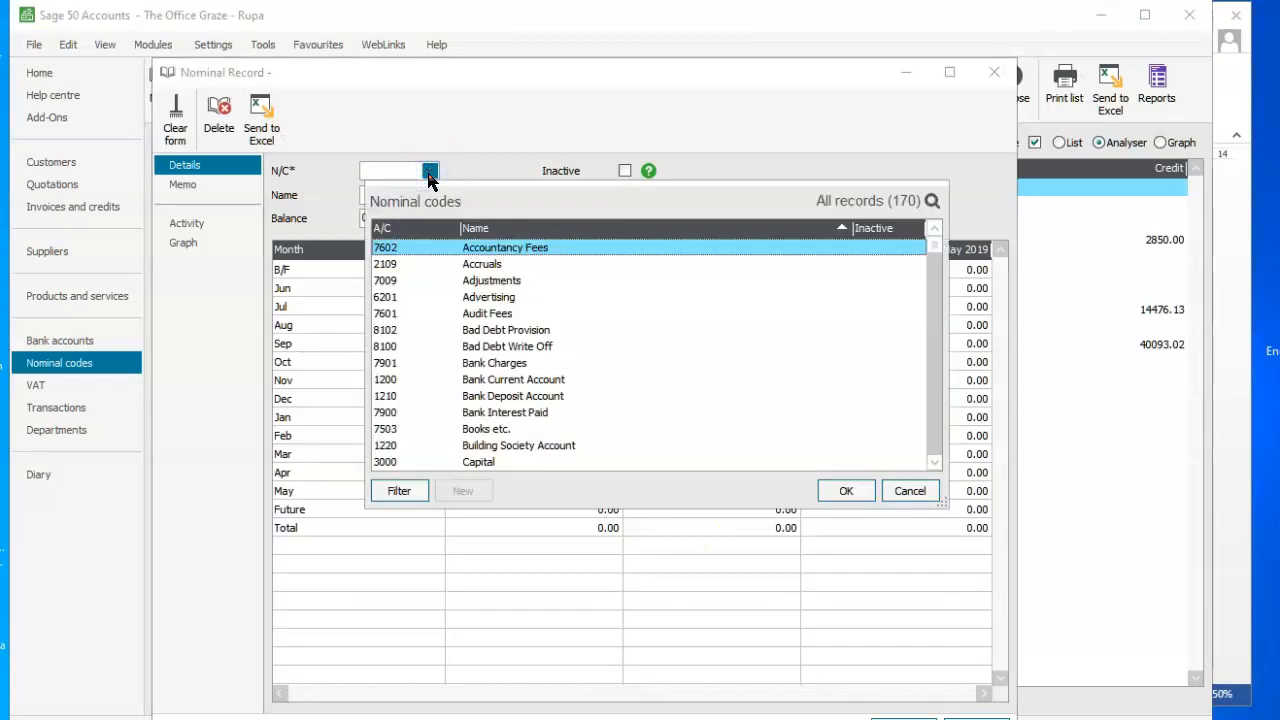
{"action": "type", "text": "o"}
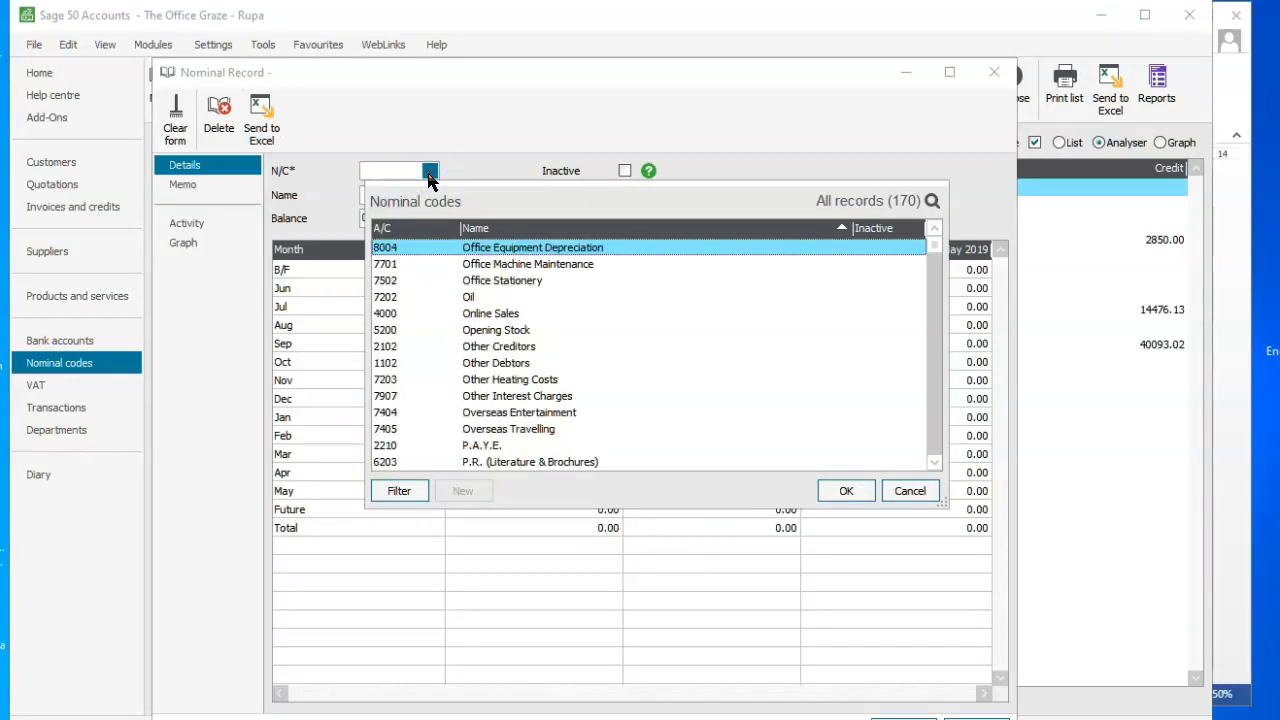
{"action": "left_click", "coordinate": [496, 284]}
{"action": "left_click", "coordinate": [846, 490]}
{"action": "left_click", "coordinate": [396, 196]}
{"action": "key", "text": "BackSpace"}
{"action": "key", "text": "BackSpace"}
{"action": "key", "text": "BackSpace"}
{"action": "key", "text": "BackSpace"}
{"action": "key", "text": "BackSpace"}
{"action": "key", "text": "BackSpace"}
{"action": "key", "text": "BackSpace"}
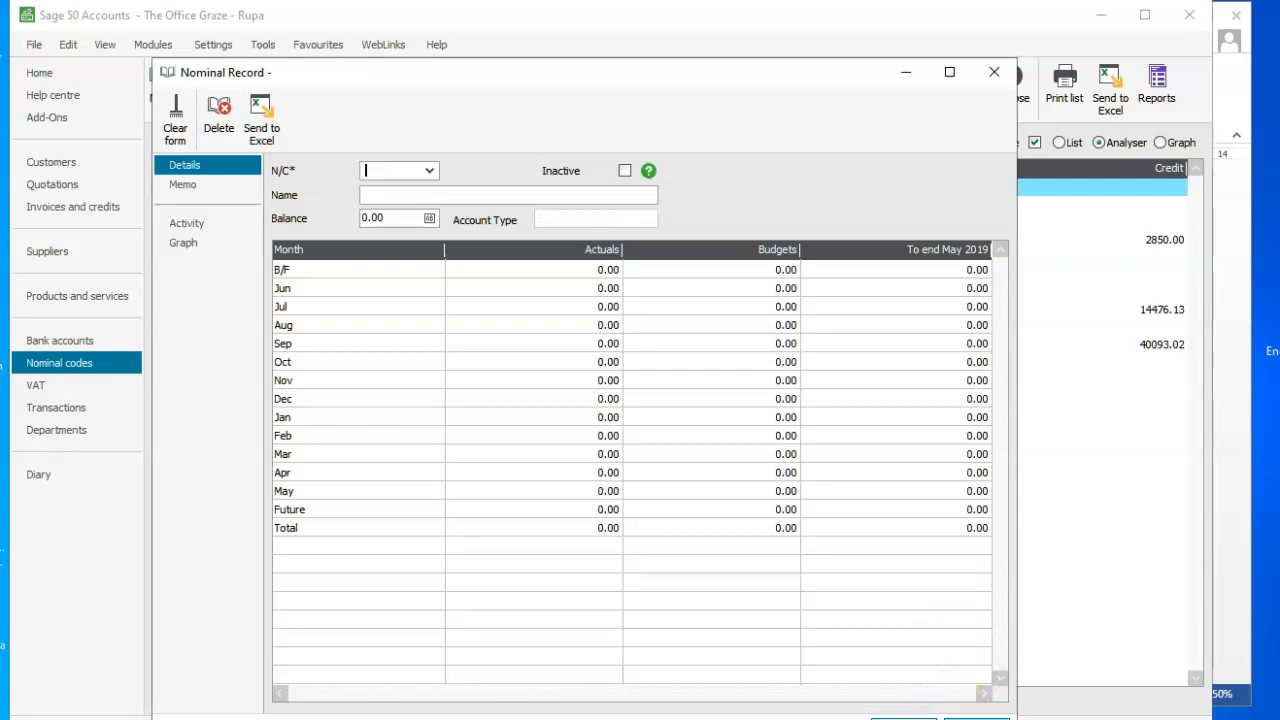
{"action": "left_click", "coordinate": [977, 718]}
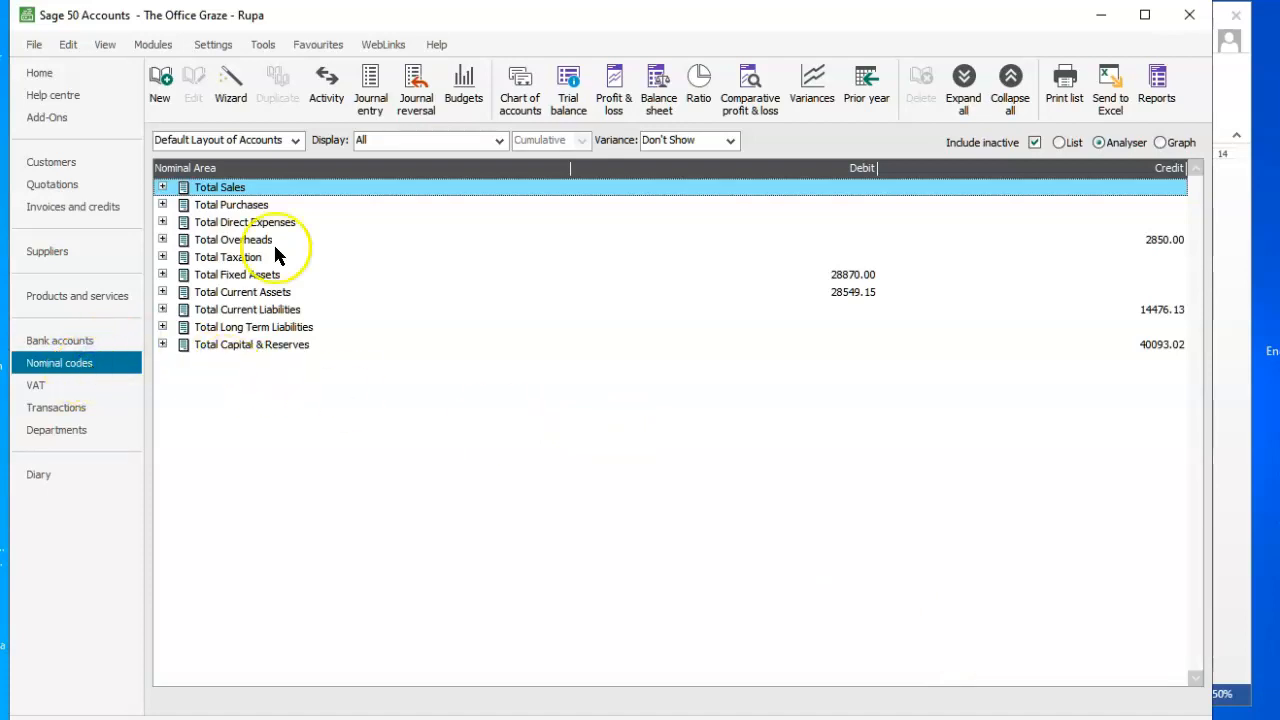
- Preview the period trial balance up to period 1, June 2019
{"action": "left_click", "coordinate": [567, 106]}
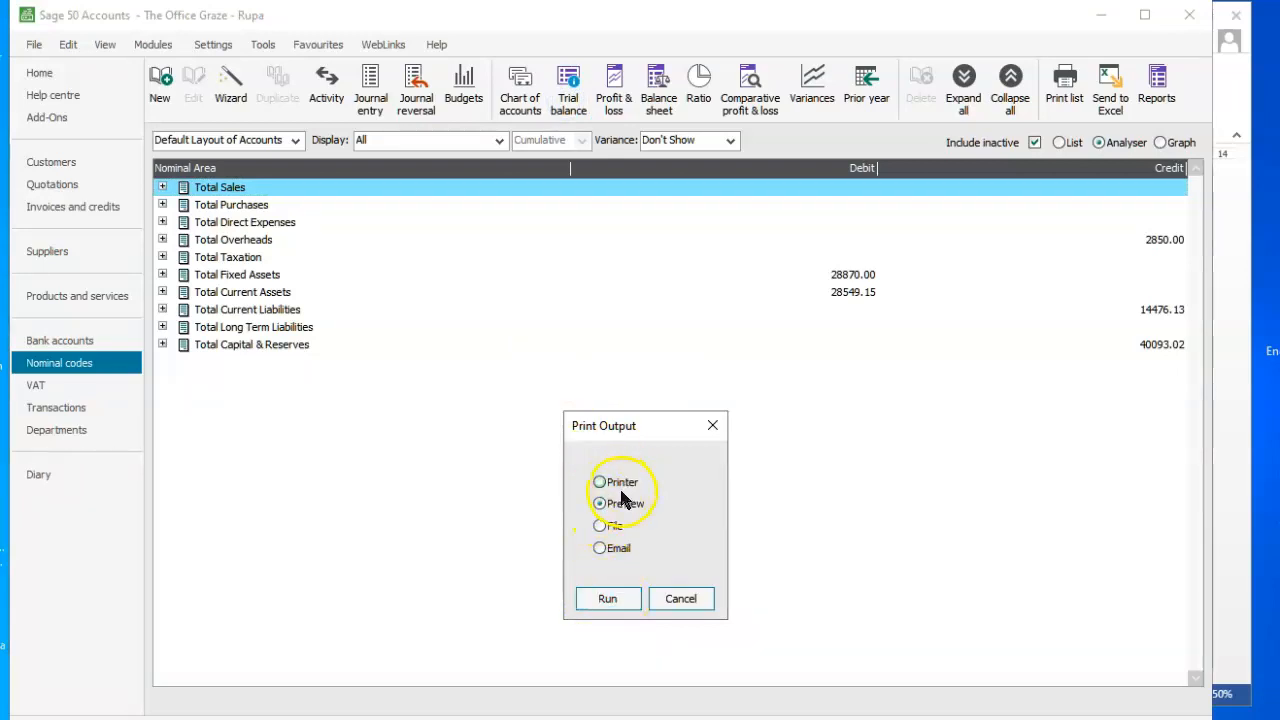
{"action": "left_click", "coordinate": [608, 597]}
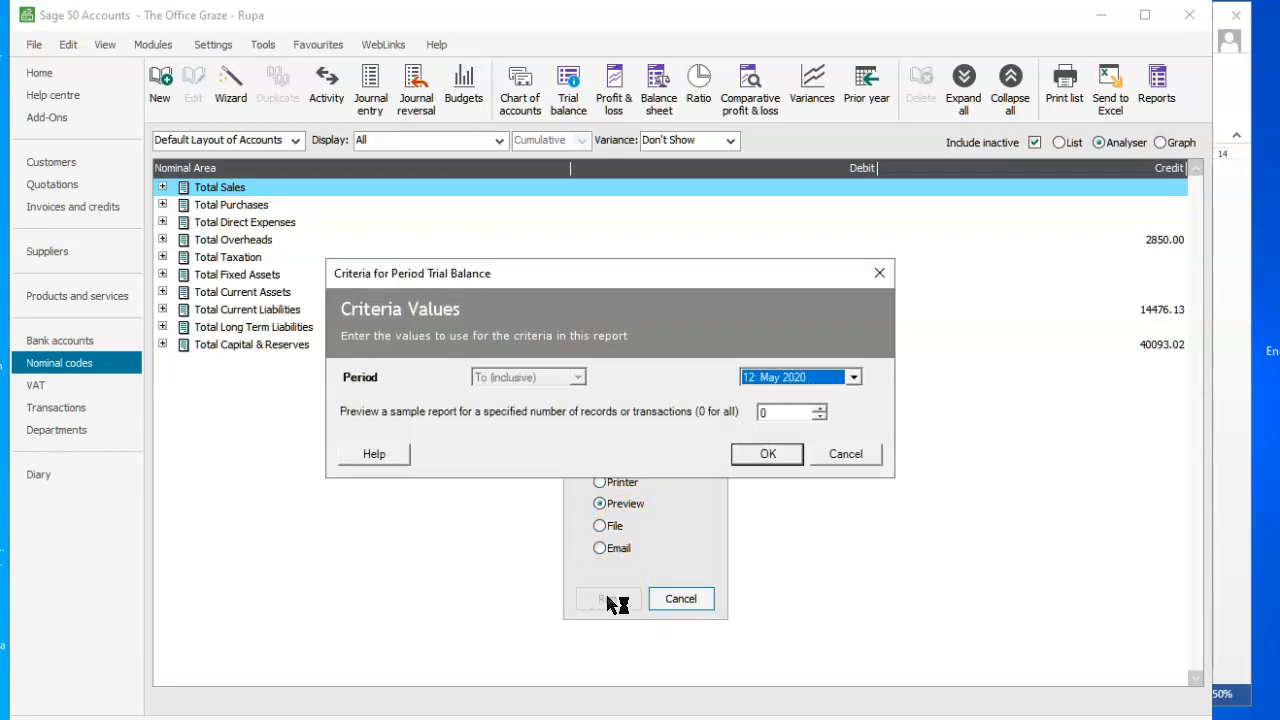
{"action": "left_click", "coordinate": [851, 378]}
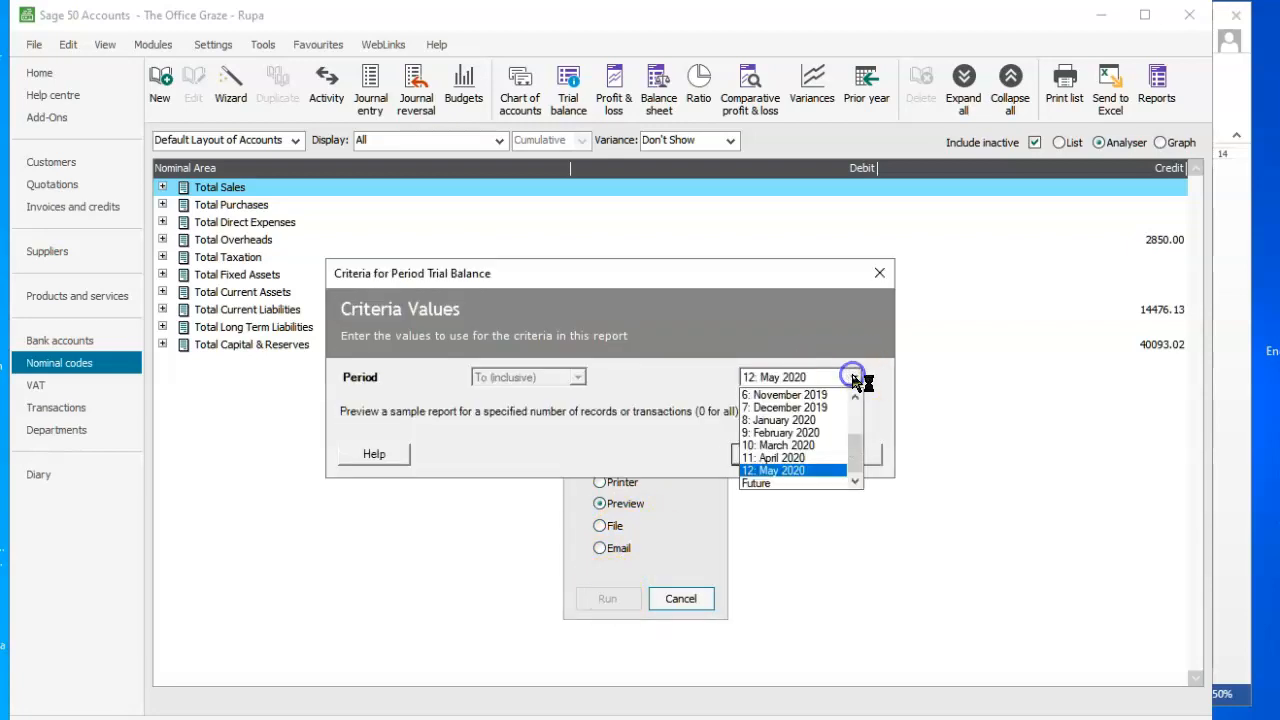
{"action": "left_click_drag", "start_coordinate": [858, 455], "coordinate": [856, 400]}
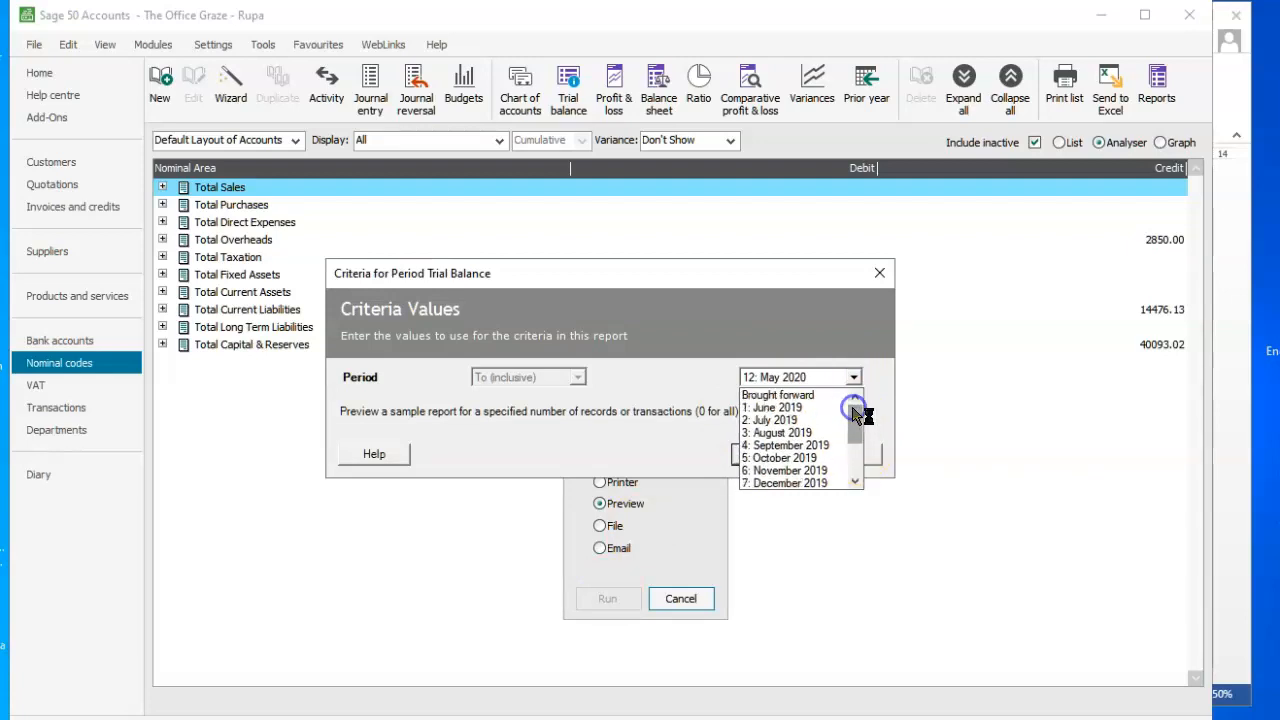
{"action": "left_click", "coordinate": [818, 408]}
{"action": "left_click", "coordinate": [766, 452]}
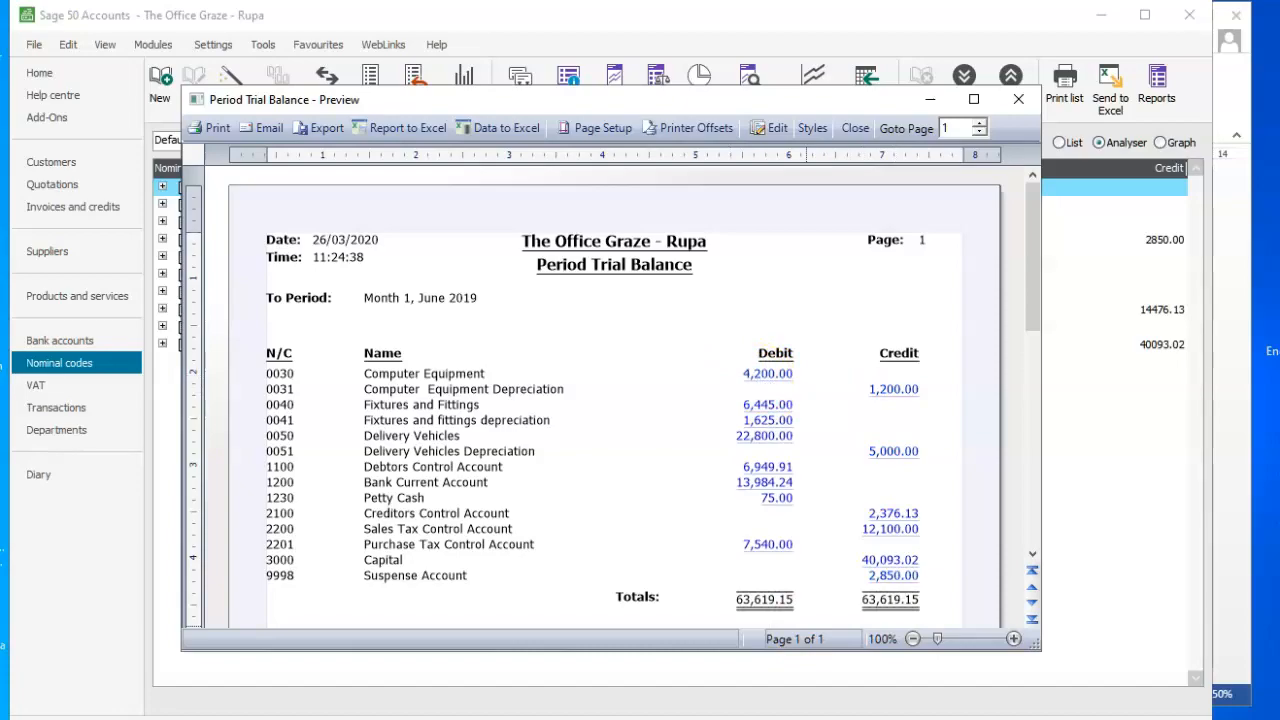
- Compare the previewed balances with the trial balance table in the Office graze Word document, and close the preview
{"action": "key", "text": "alt+Tab"}
{"action": "left_click_drag", "start_coordinate": [1243, 340], "coordinate": [1241, 334]}
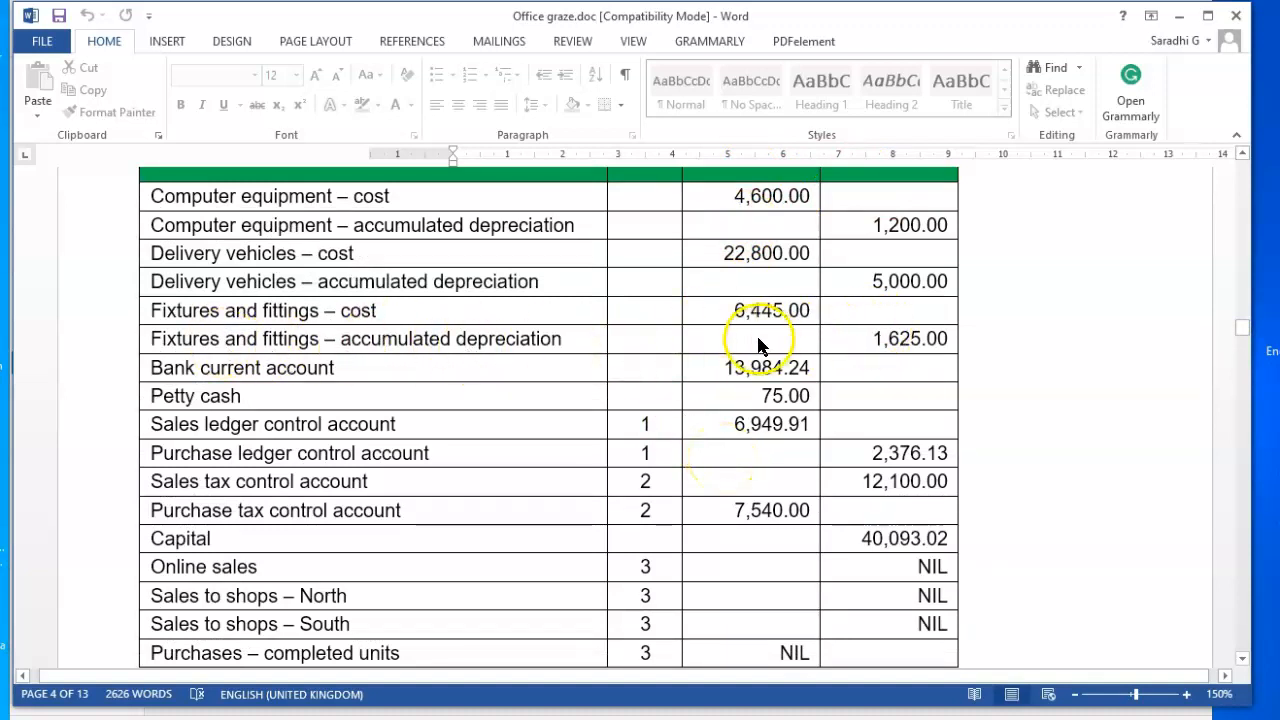
{"action": "left_click", "coordinate": [1179, 16]}
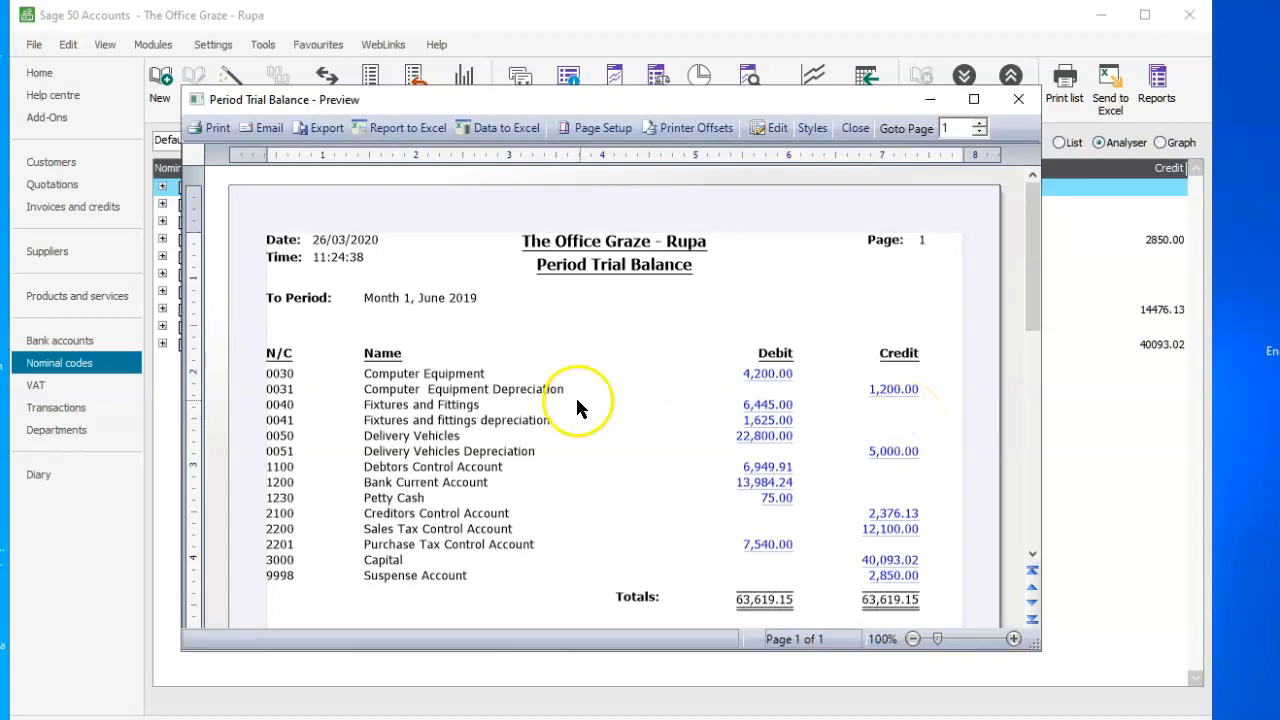
{"action": "left_click", "coordinate": [1020, 103]}
- Post an additional 400.00 debit opening balance dated 01/06/2019 to Computer Equipment, code 0030, and save the record
{"action": "left_click", "coordinate": [161, 88]}
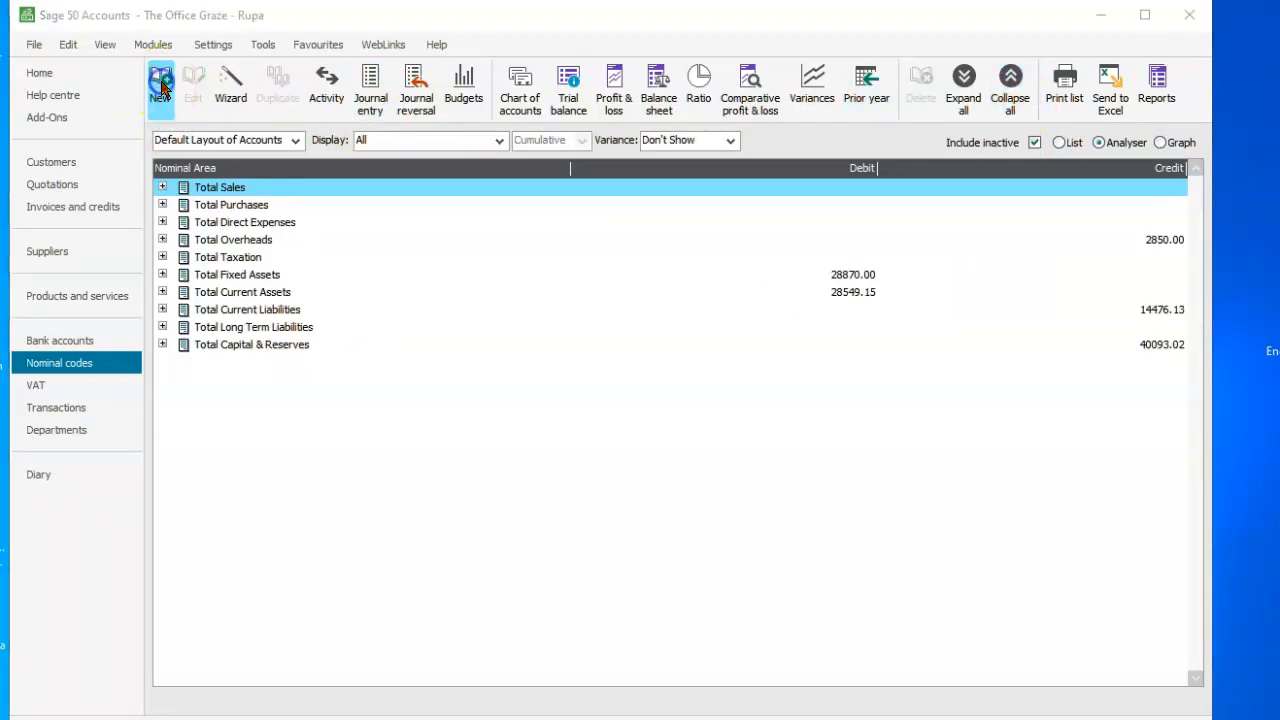
{"action": "type", "text": "0030"}
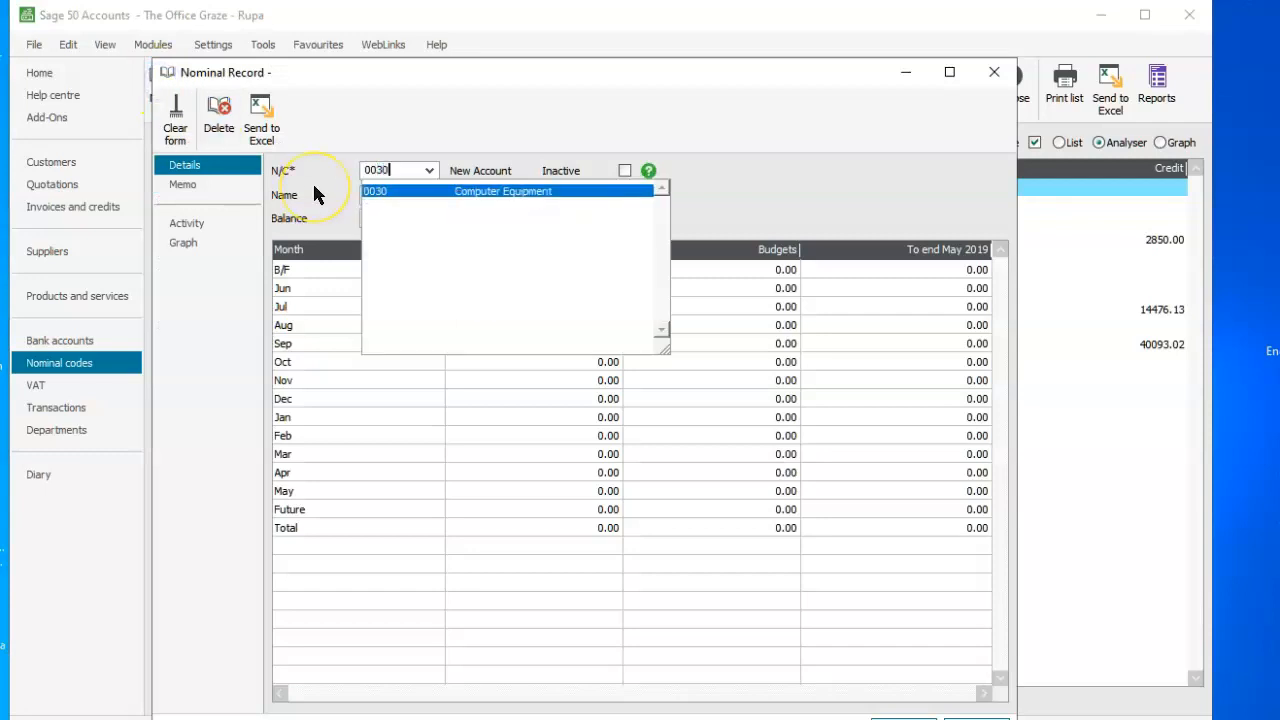
{"action": "key", "text": "Tab"}
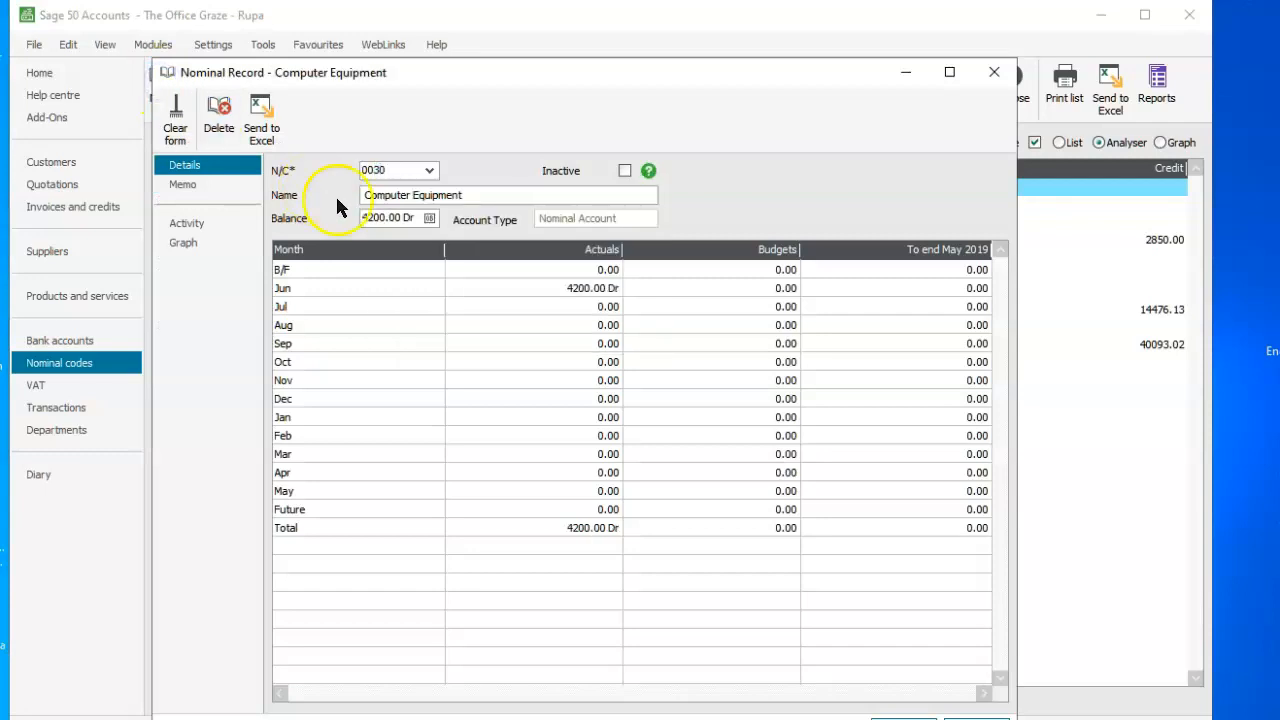
{"action": "left_click", "coordinate": [429, 218]}
{"action": "left_click", "coordinate": [624, 520]}
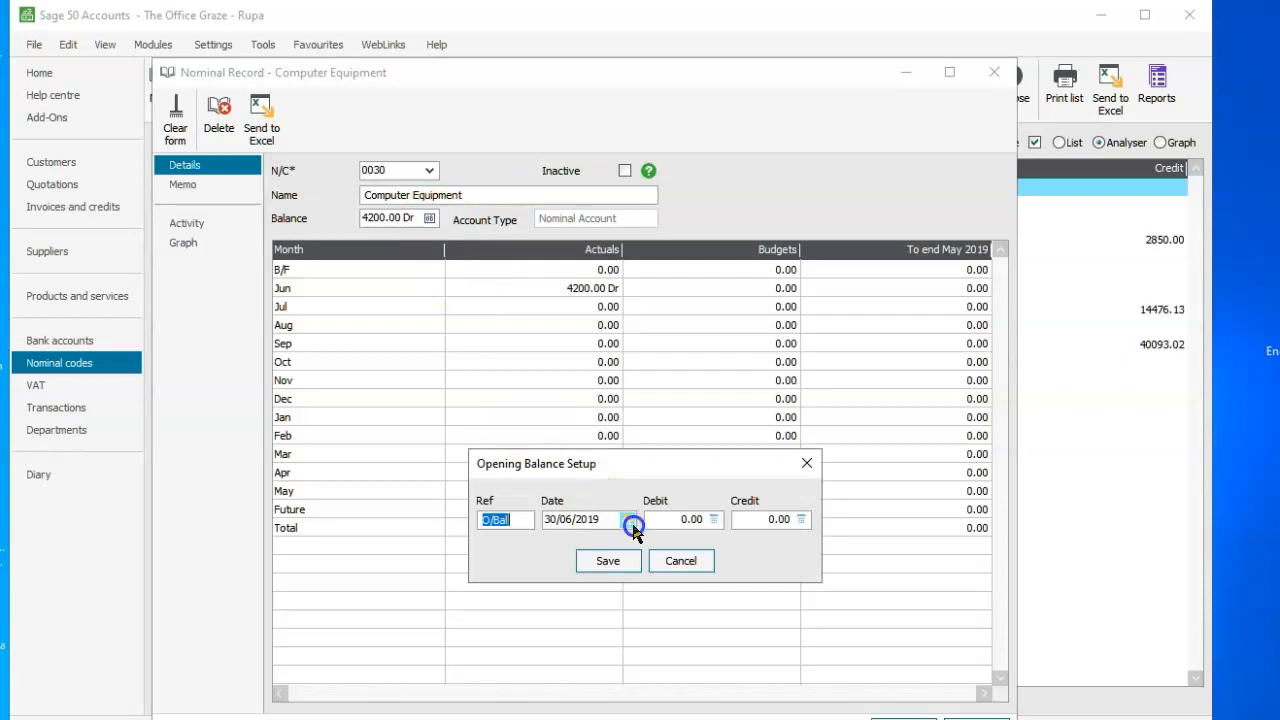
{"action": "left_click", "coordinate": [712, 581]}
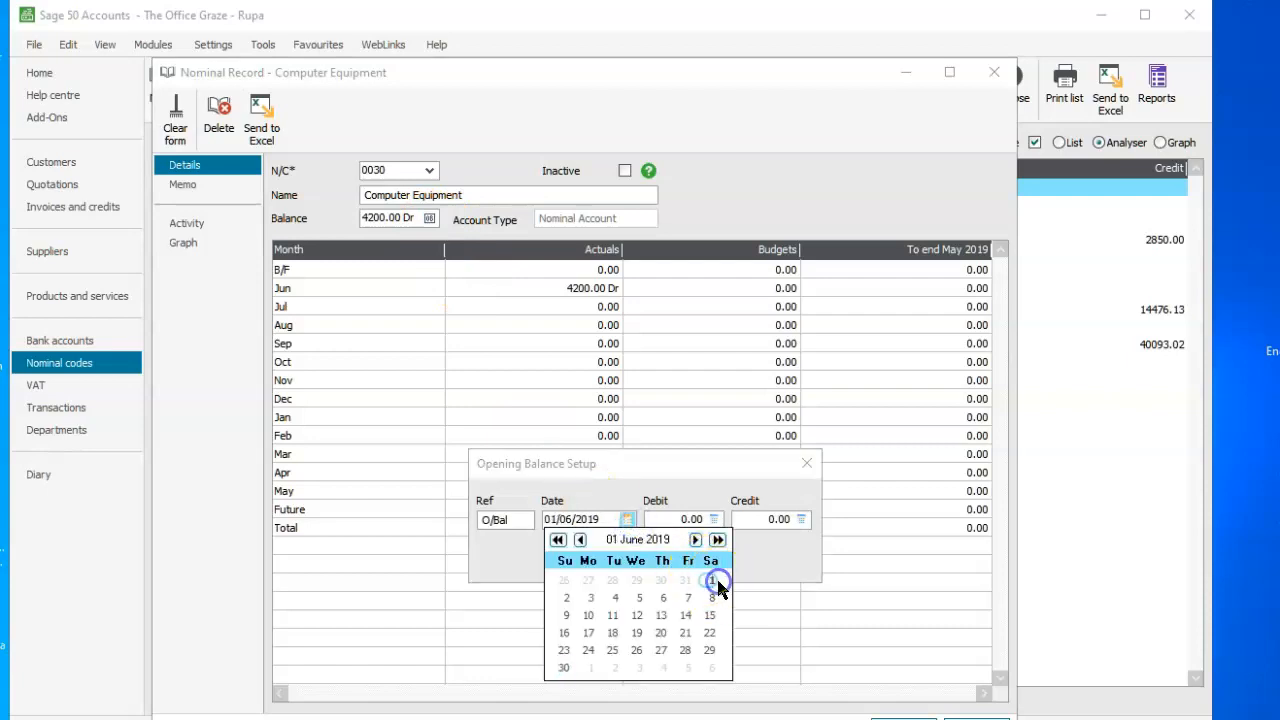
{"action": "left_click", "coordinate": [677, 521]}
{"action": "type", "text": "40"}
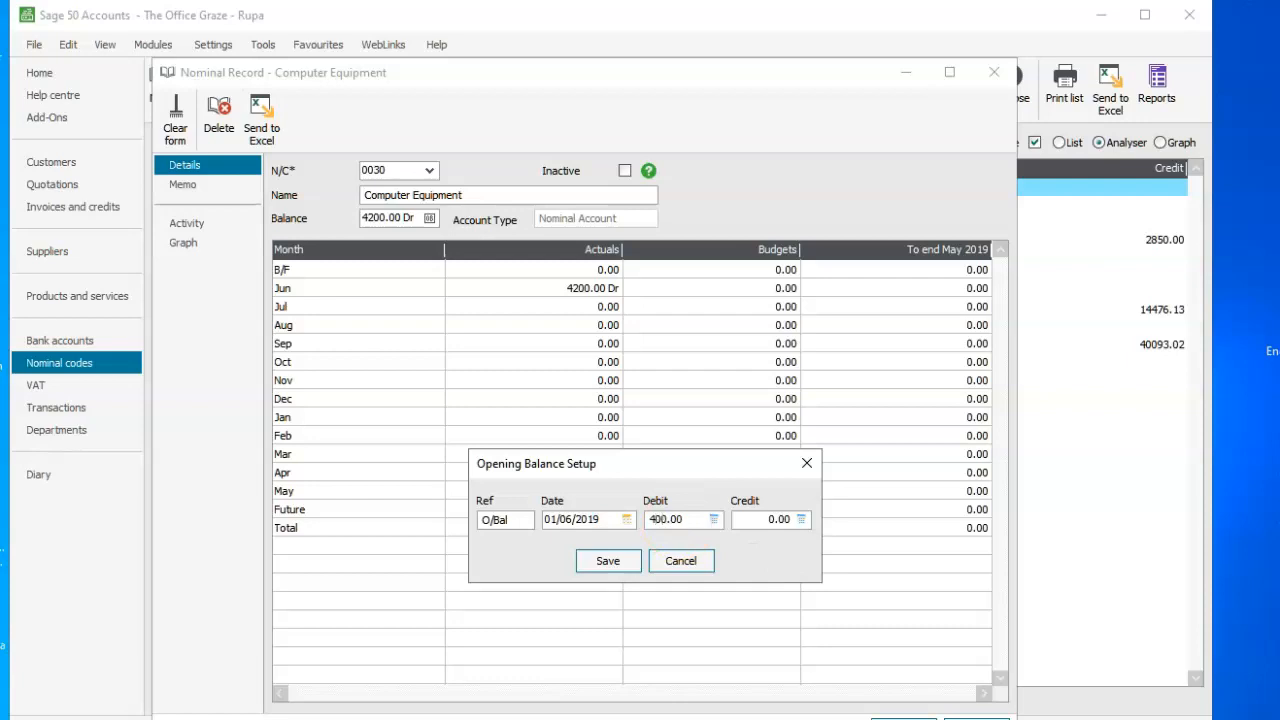
{"action": "left_click", "coordinate": [607, 560]}
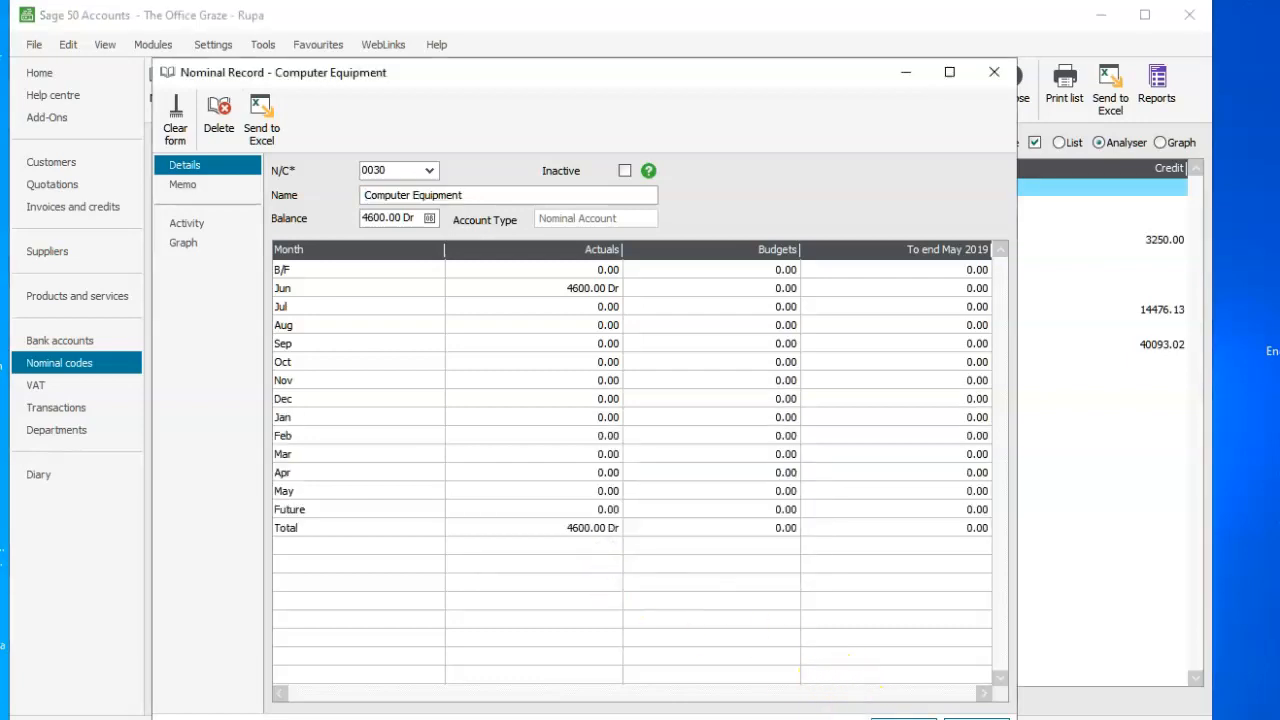
{"action": "left_click", "coordinate": [904, 719]}
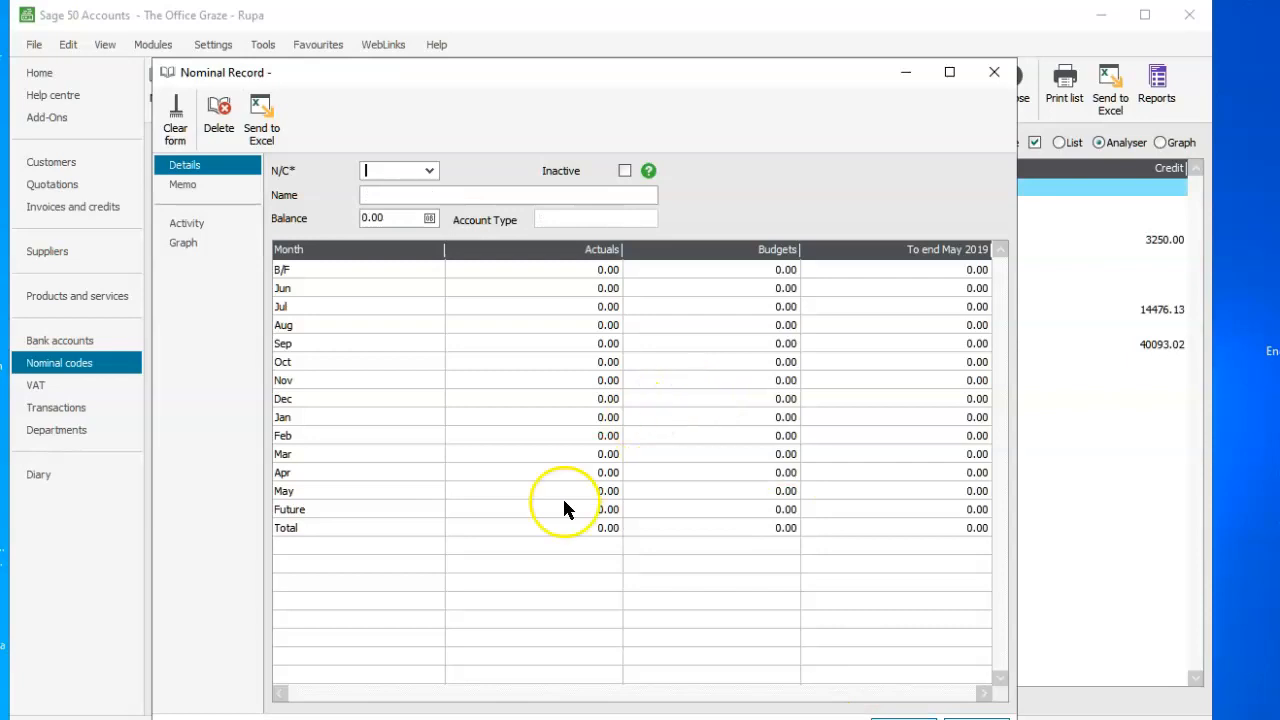
- Post a 3250.00 credit opening balance dated 01/06/2019 to Fixtures and fittings depreciation, code 0041, then save and close the record
{"action": "type", "text": "00"}
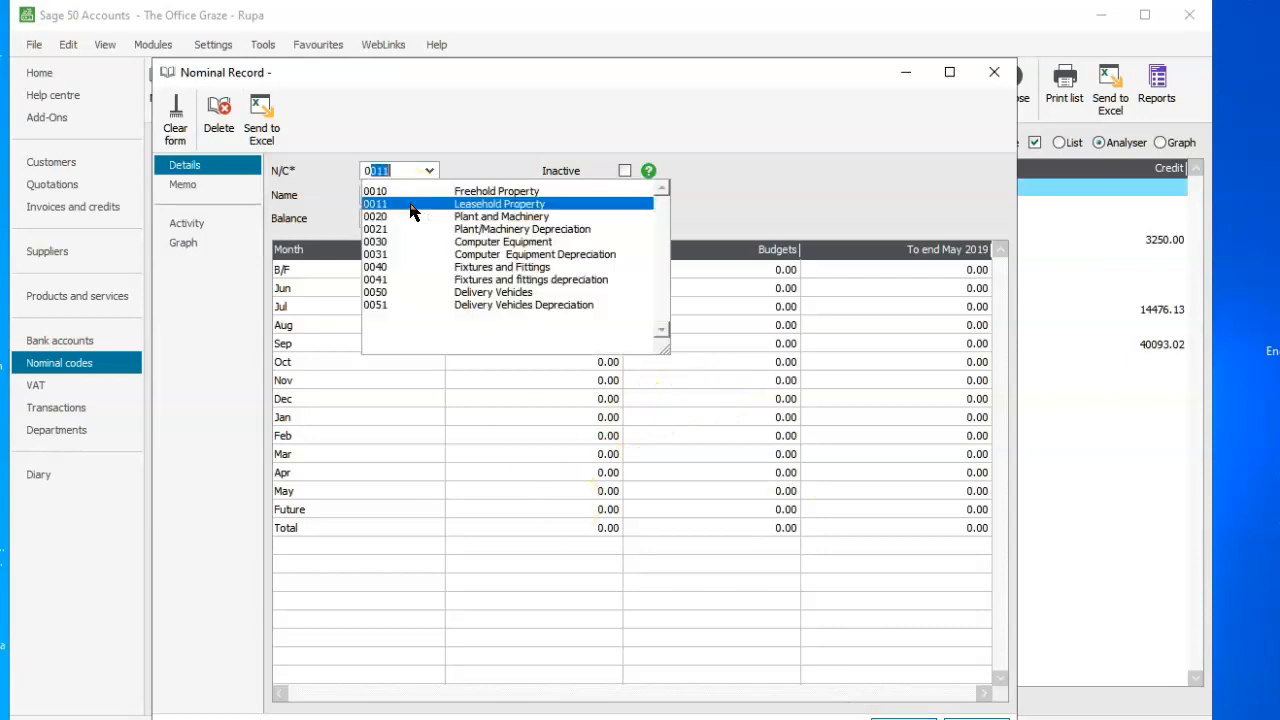
{"action": "type", "text": "41"}
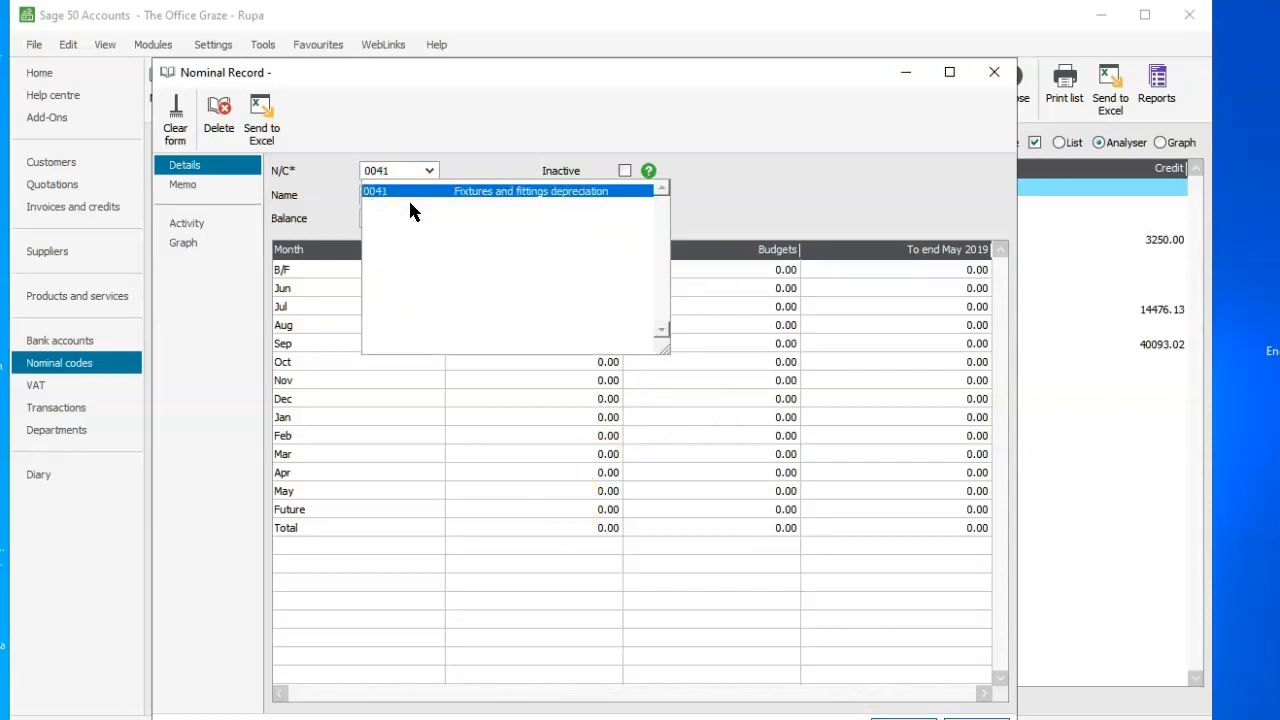
{"action": "key", "text": "Tab"}
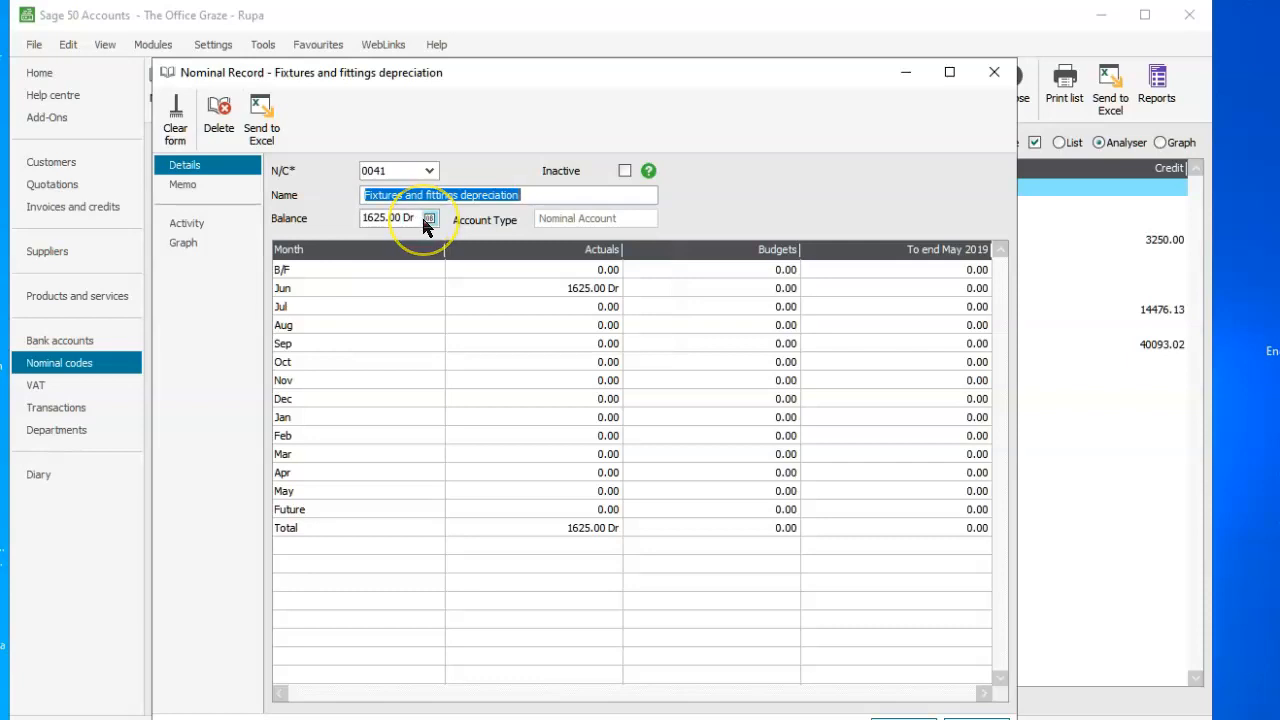
{"action": "left_click", "coordinate": [428, 219]}
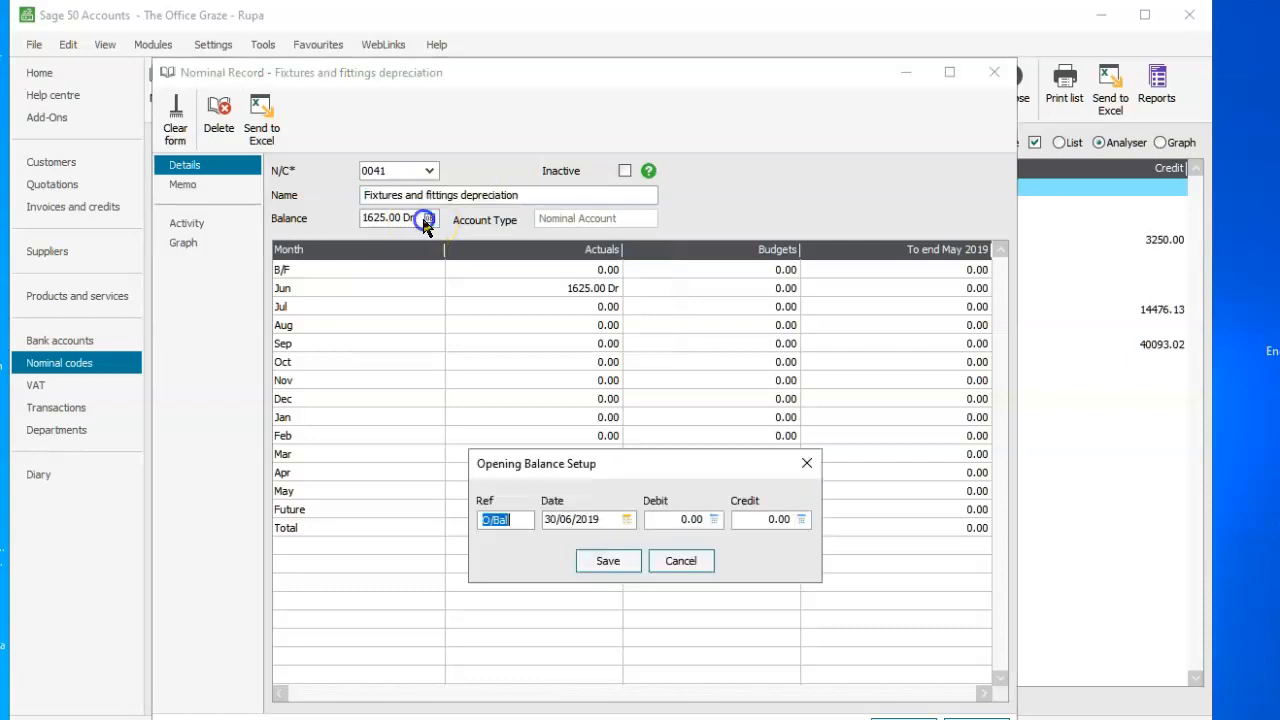
{"action": "left_click", "coordinate": [628, 522]}
{"action": "left_click", "coordinate": [712, 582]}
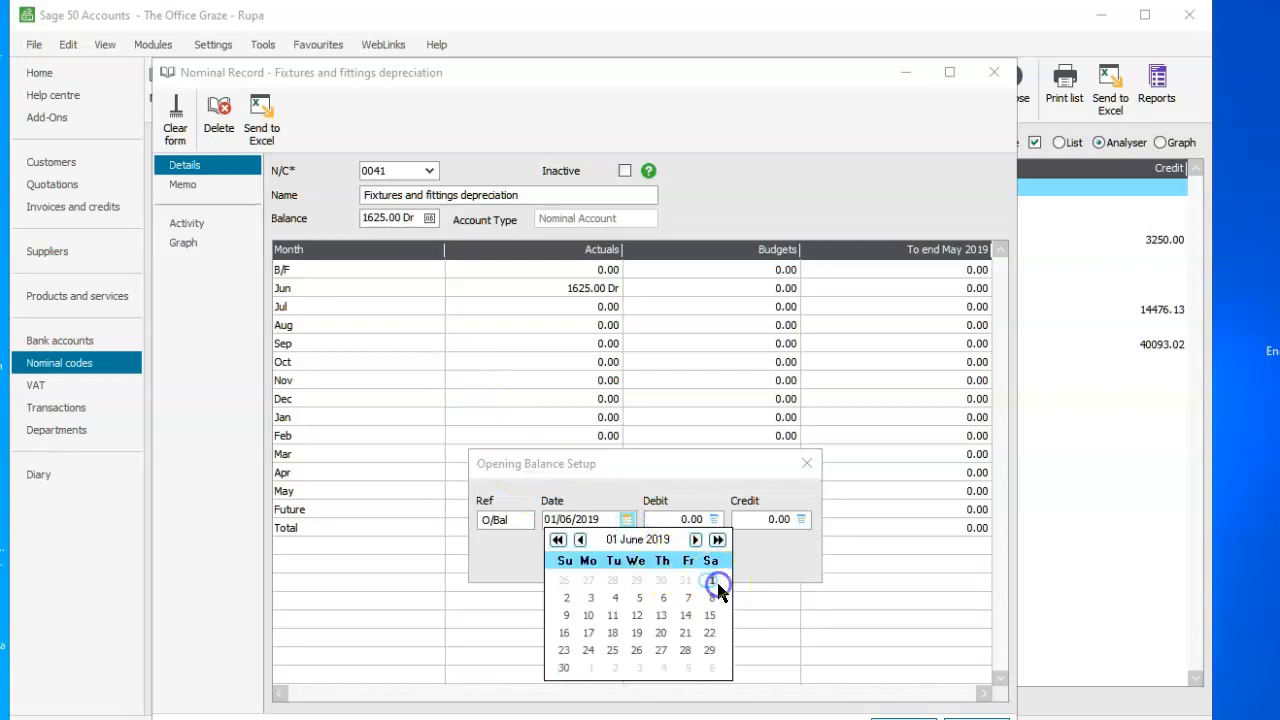
{"action": "left_click", "coordinate": [757, 560]}
{"action": "left_click", "coordinate": [762, 518]}
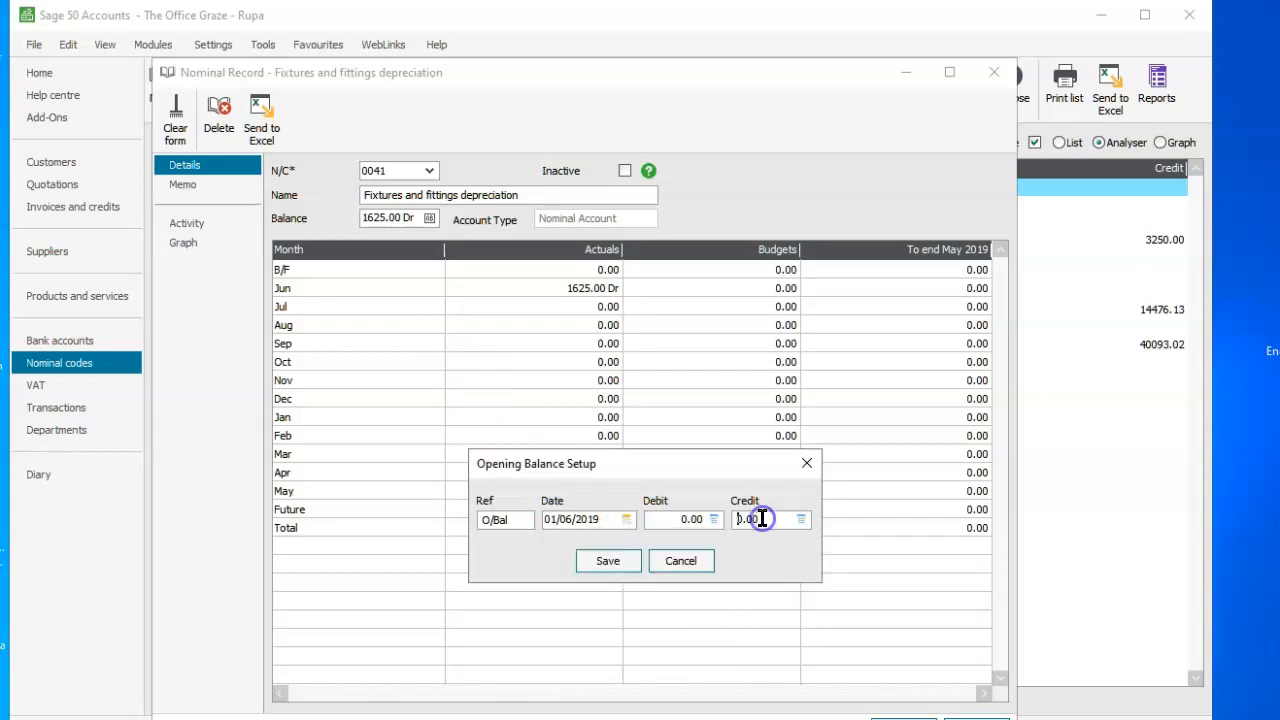
{"action": "double_click", "coordinate": [762, 518]}
{"action": "type", "text": "3250"}
{"action": "left_click", "coordinate": [607, 561]}
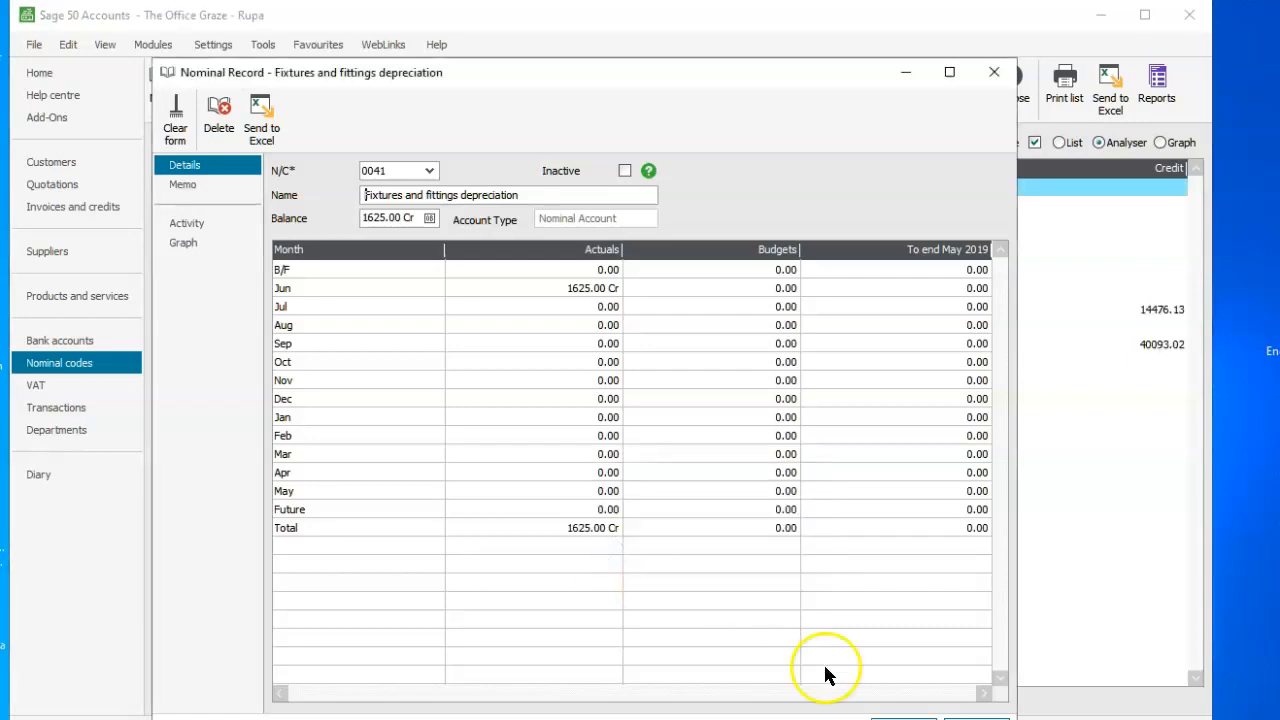
{"action": "left_click", "coordinate": [903, 716]}
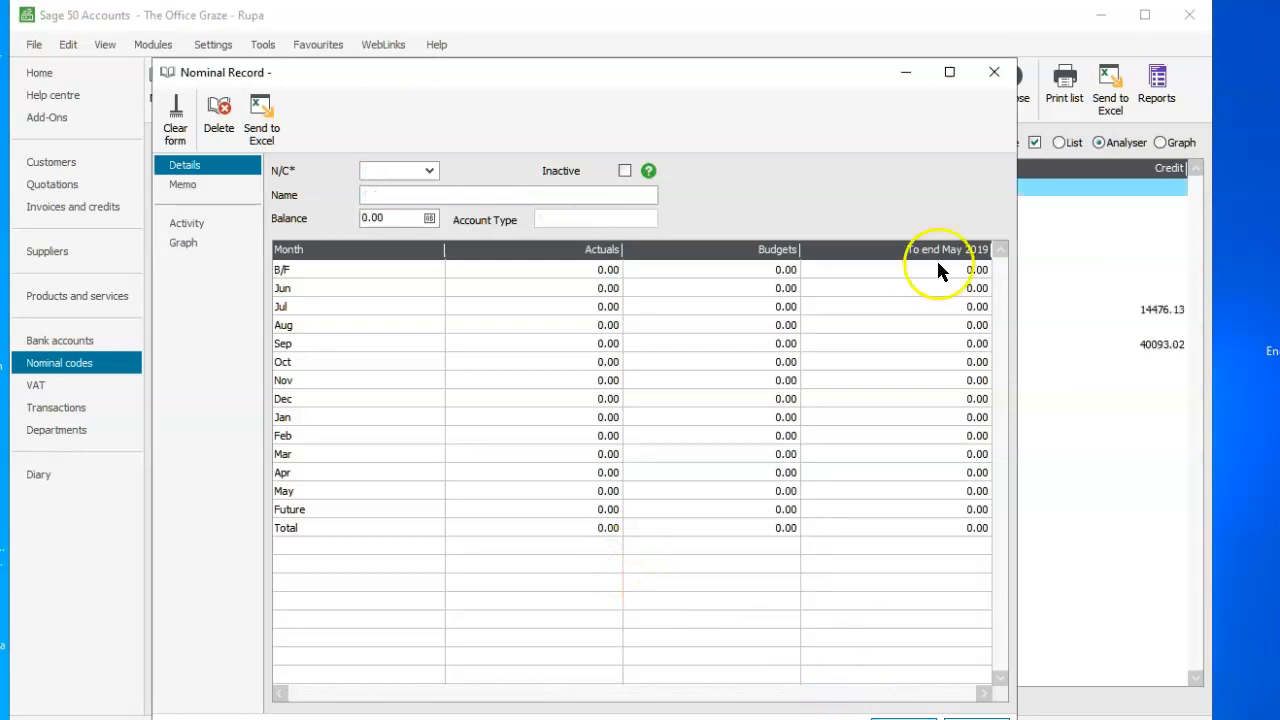
{"action": "left_click", "coordinate": [994, 72]}
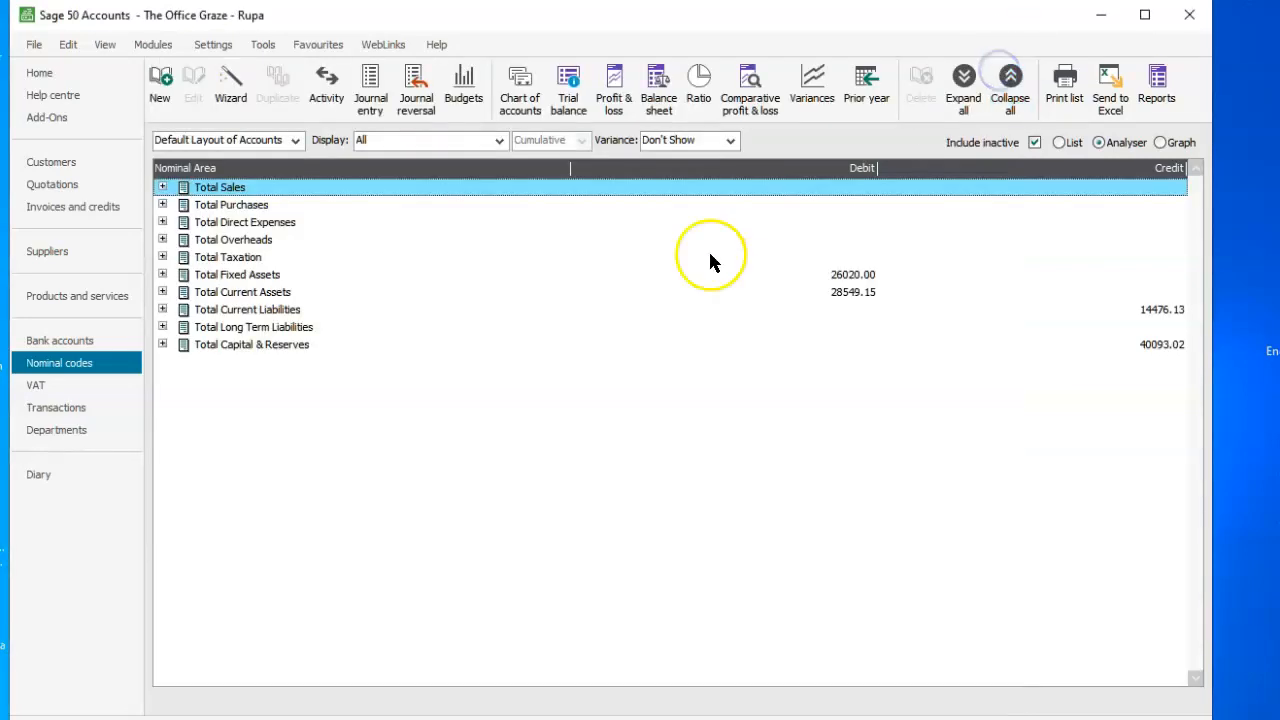
- Preview the corrected period trial balance, again up to period 1, June 2019
{"action": "left_click", "coordinate": [568, 86]}
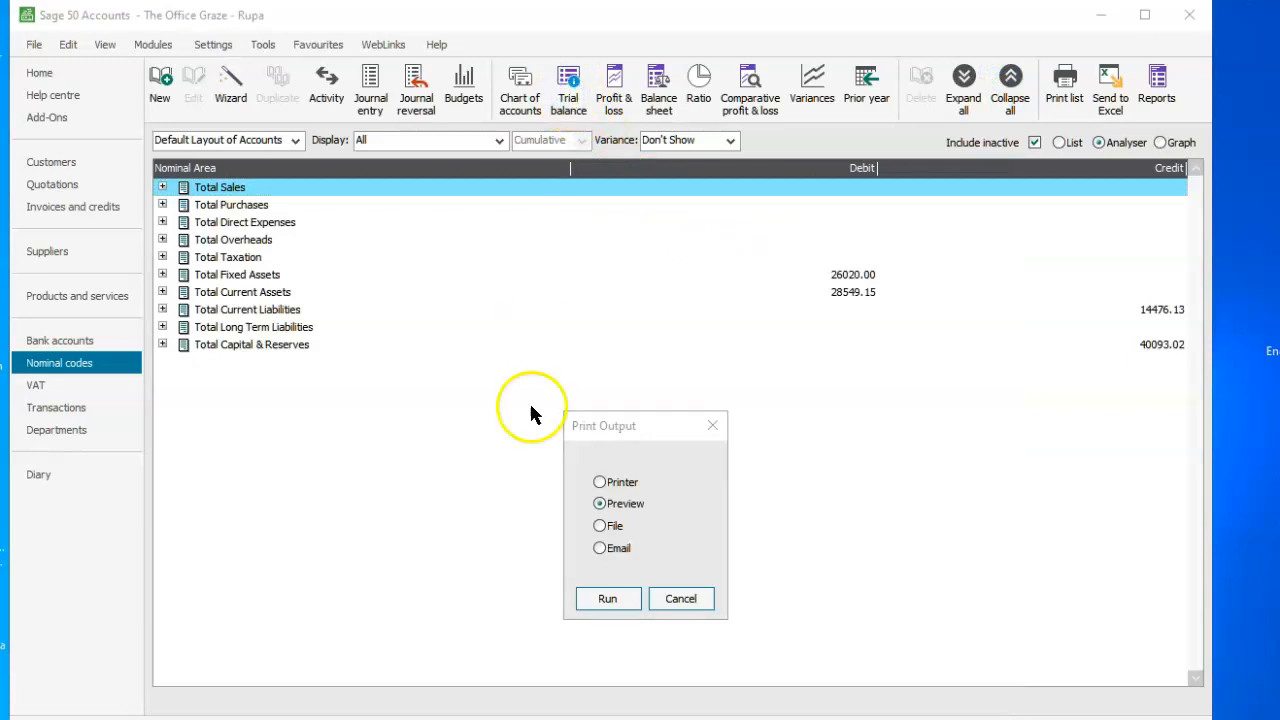
{"action": "left_click", "coordinate": [582, 598]}
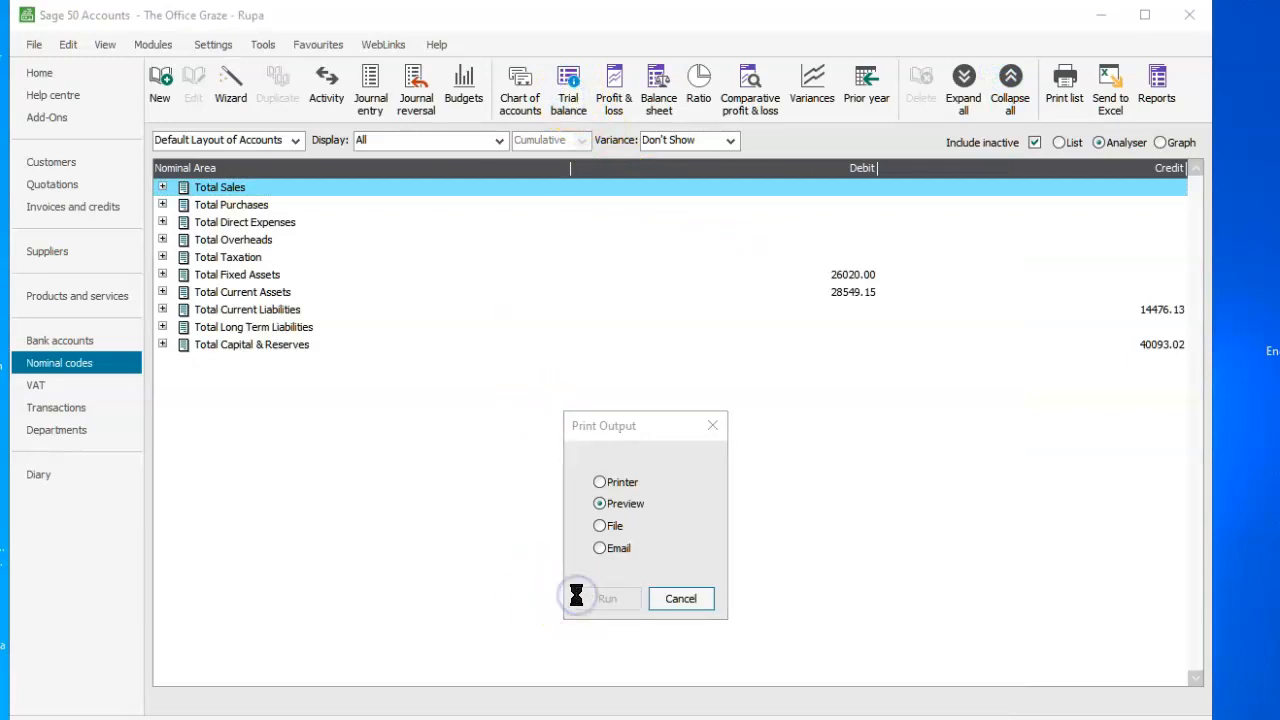
{"action": "left_click", "coordinate": [853, 377]}
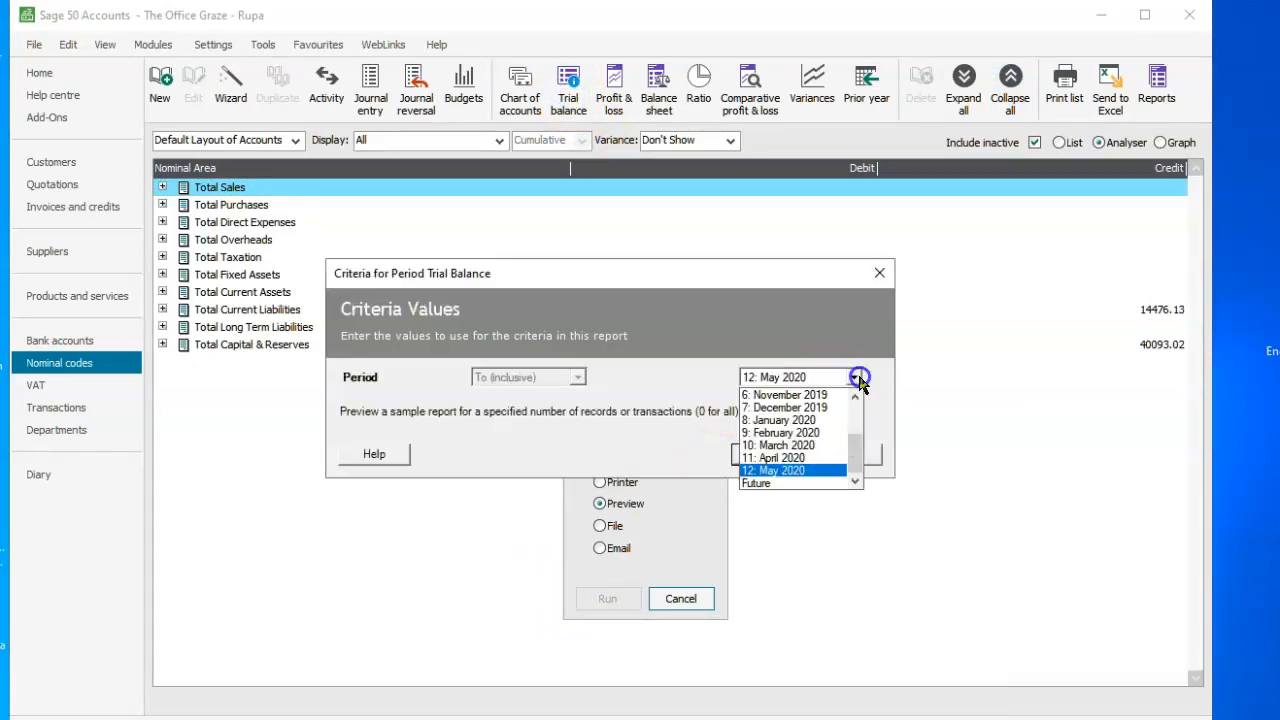
{"action": "left_click_drag", "start_coordinate": [860, 467], "coordinate": [856, 385]}
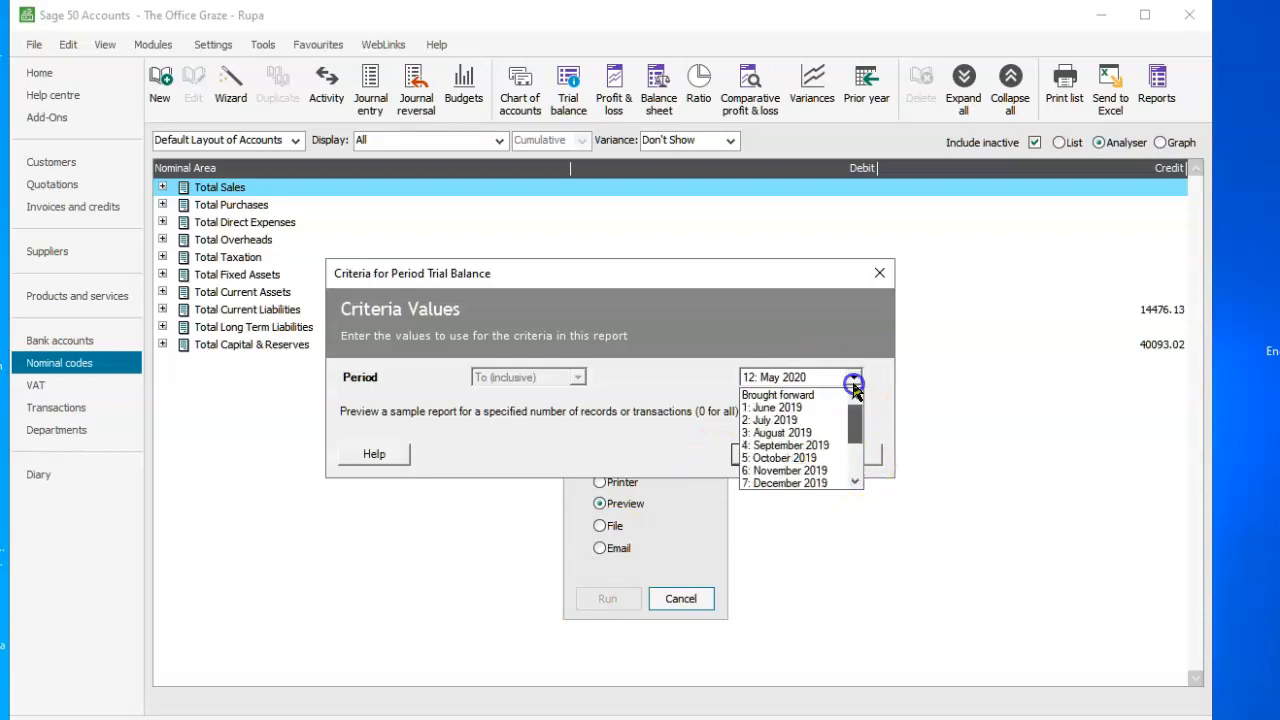
{"action": "left_click", "coordinate": [812, 414]}
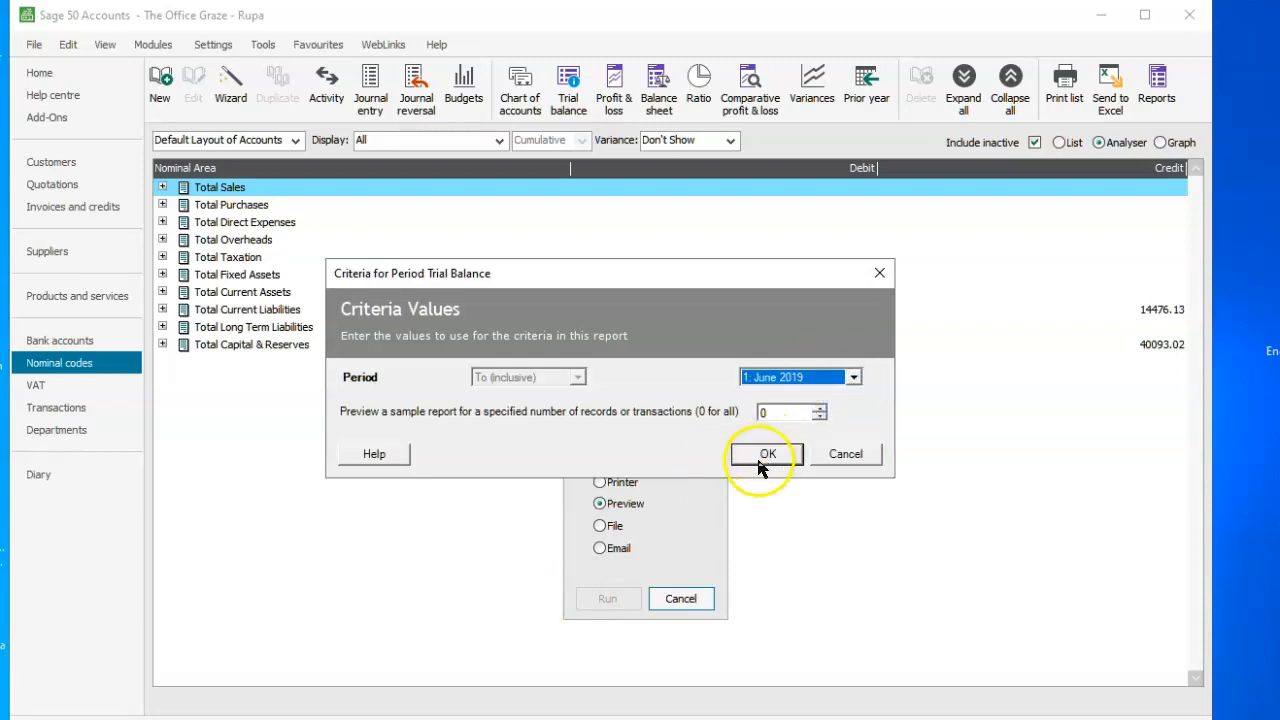
{"action": "left_click", "coordinate": [762, 455]}
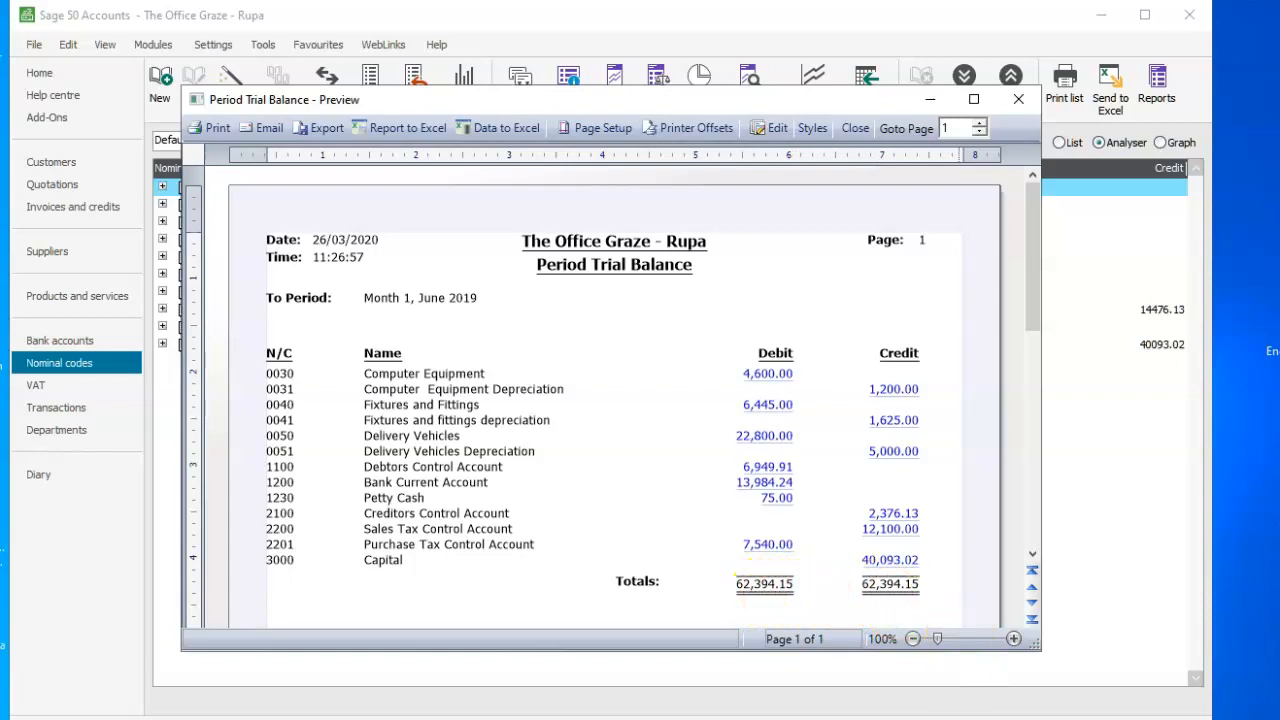
- Check the corrected trial balance figures and totals against the Office graze Word document, and return to the report preview
{"action": "key", "text": "alt+Tab"}
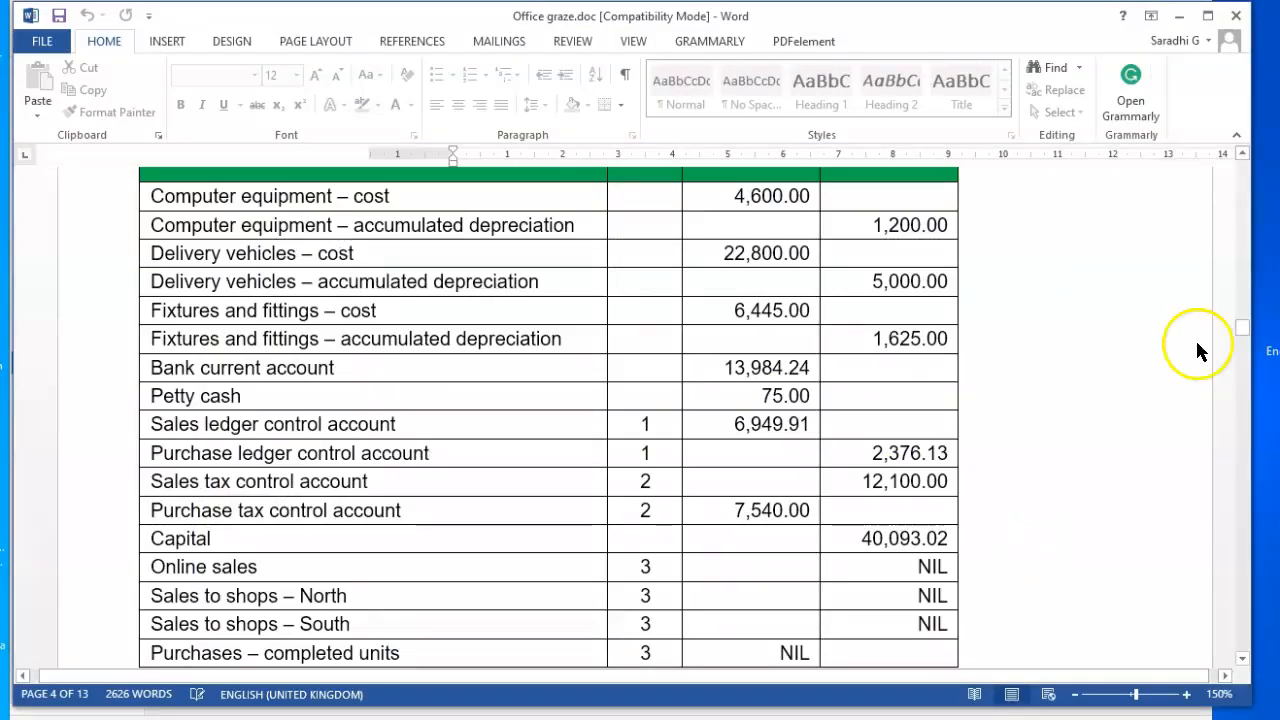
{"action": "mouse_move", "coordinate": [1243, 328]}
{"action": "left_mouse_down"}
{"action": "mouse_move", "coordinate": [1245, 357]}
{"action": "mouse_move", "coordinate": [1243, 340]}
{"action": "left_mouse_up"}
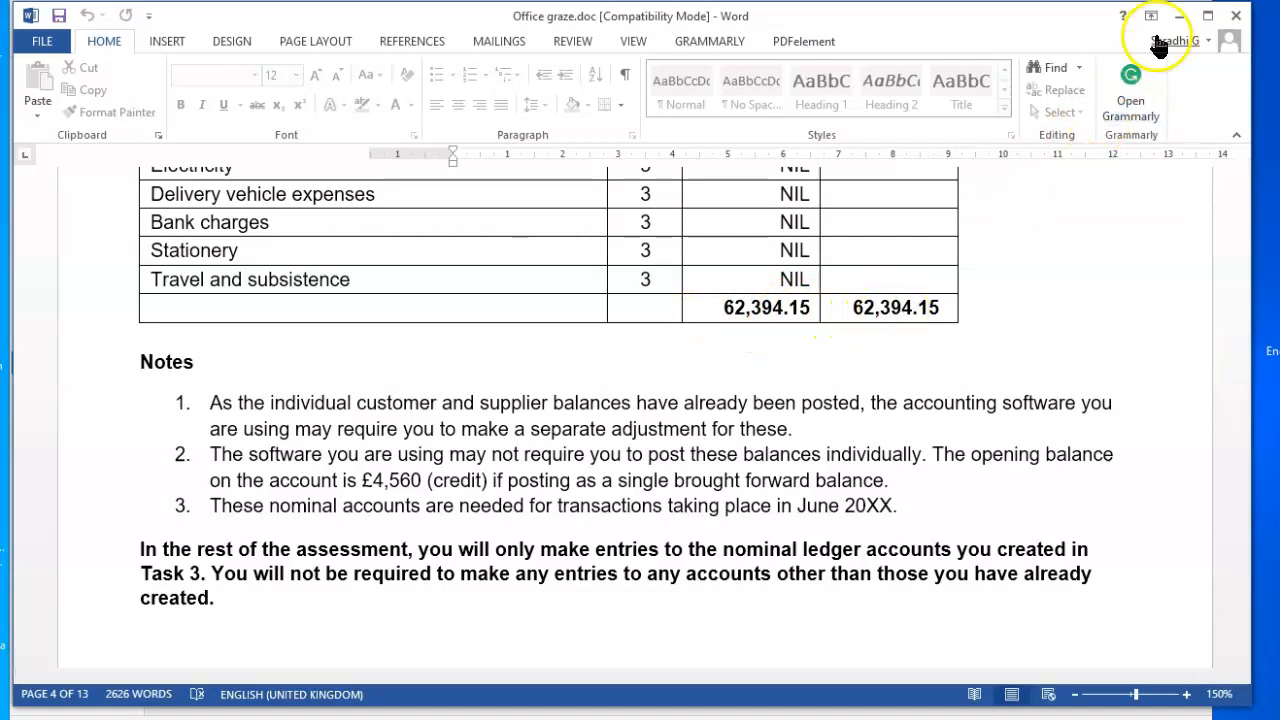
{"action": "left_click", "coordinate": [1180, 20]}
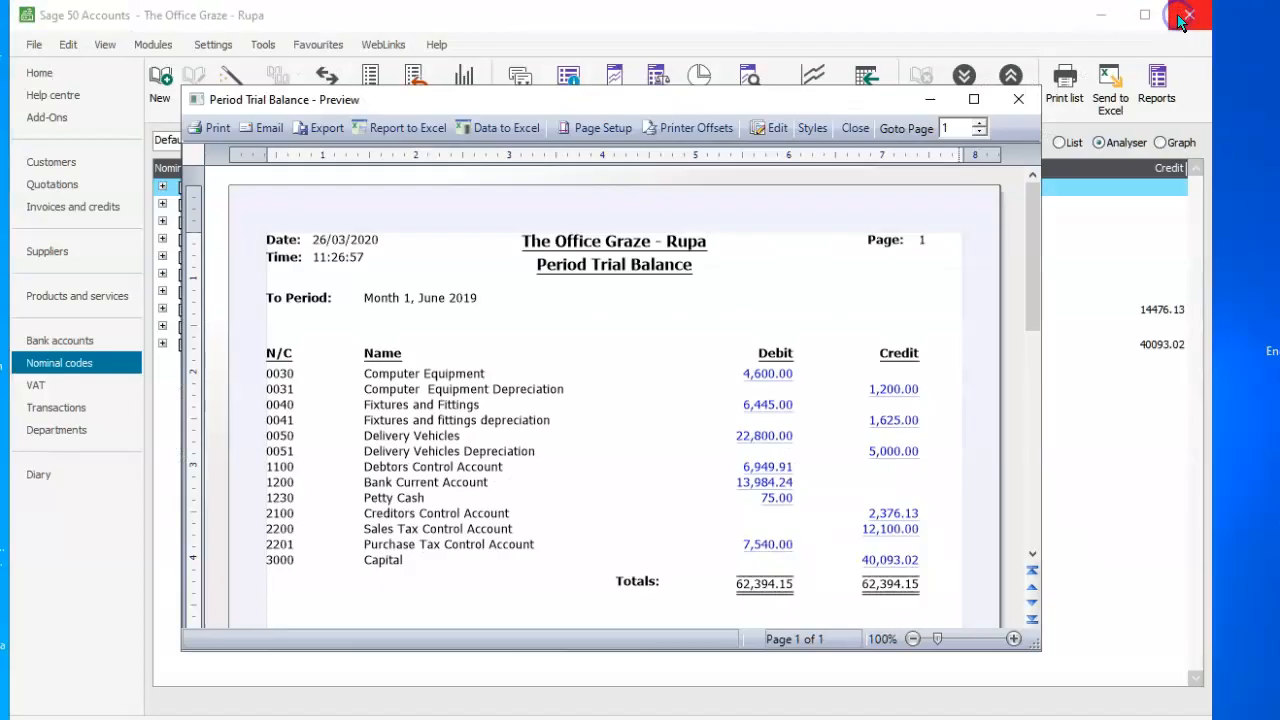